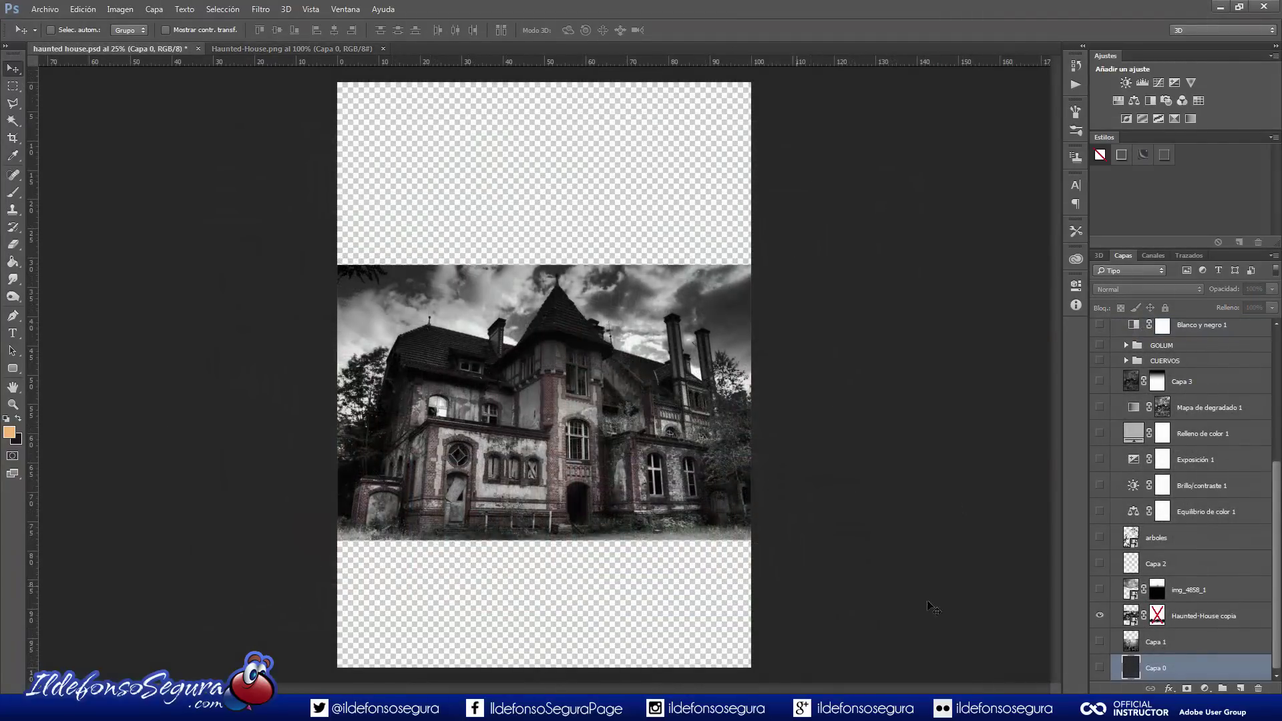
Show all layers of the haunted house poster again
{"action": "left_click", "coordinate": [1100, 616], "text": "alt"}
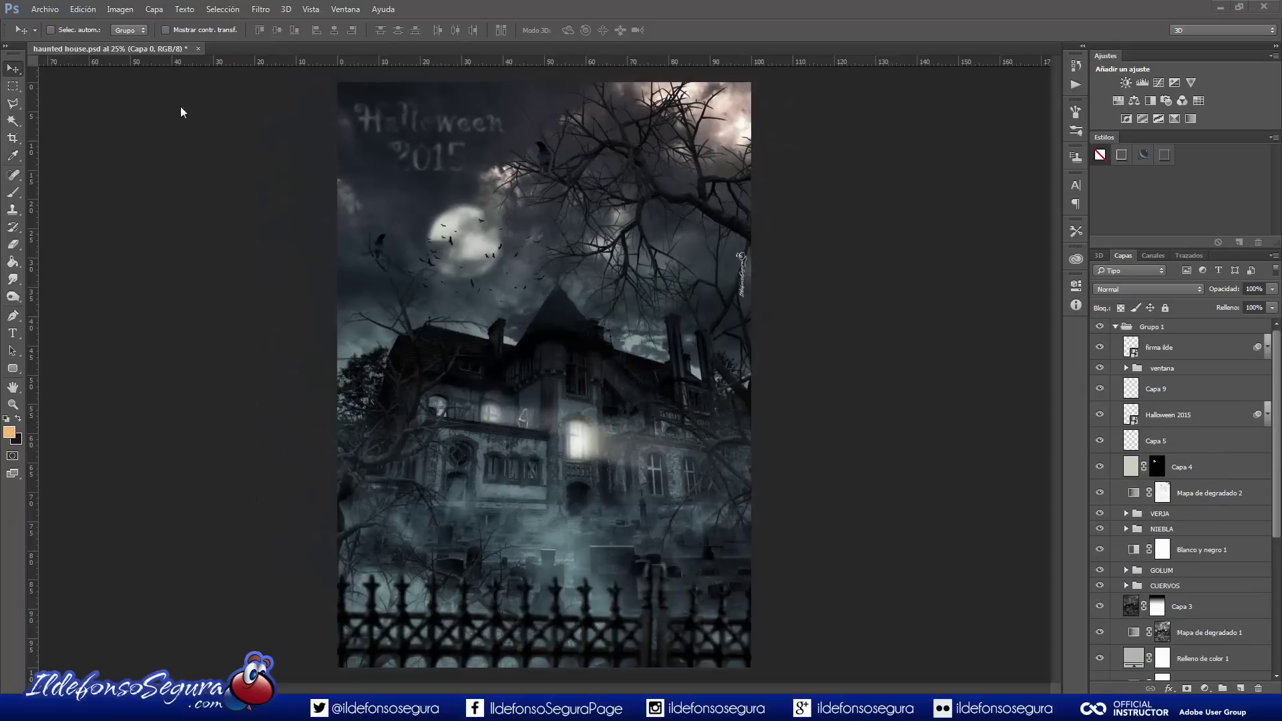
Create a new document from the international paper preset at size A4, 300 pixels per inch, with a white background
{"action": "left_click", "coordinate": [44, 9]}
{"action": "left_click", "coordinate": [42, 23]}
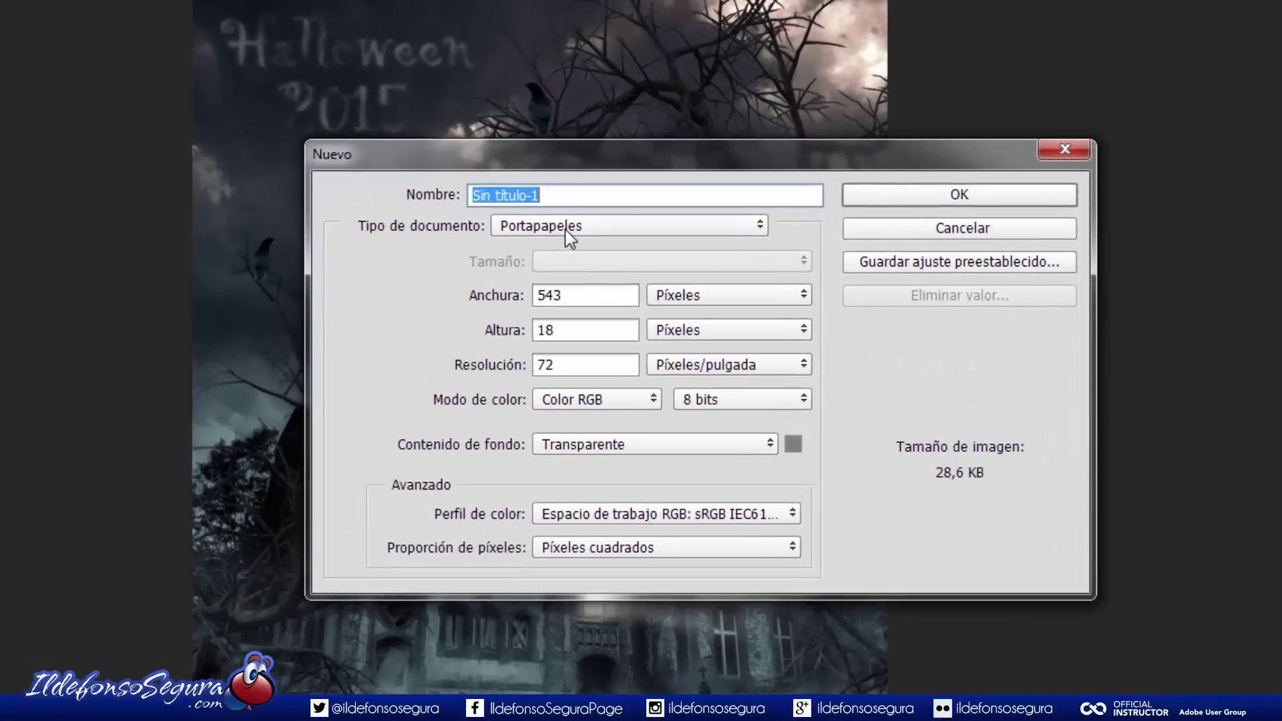
{"action": "left_click", "coordinate": [566, 230]}
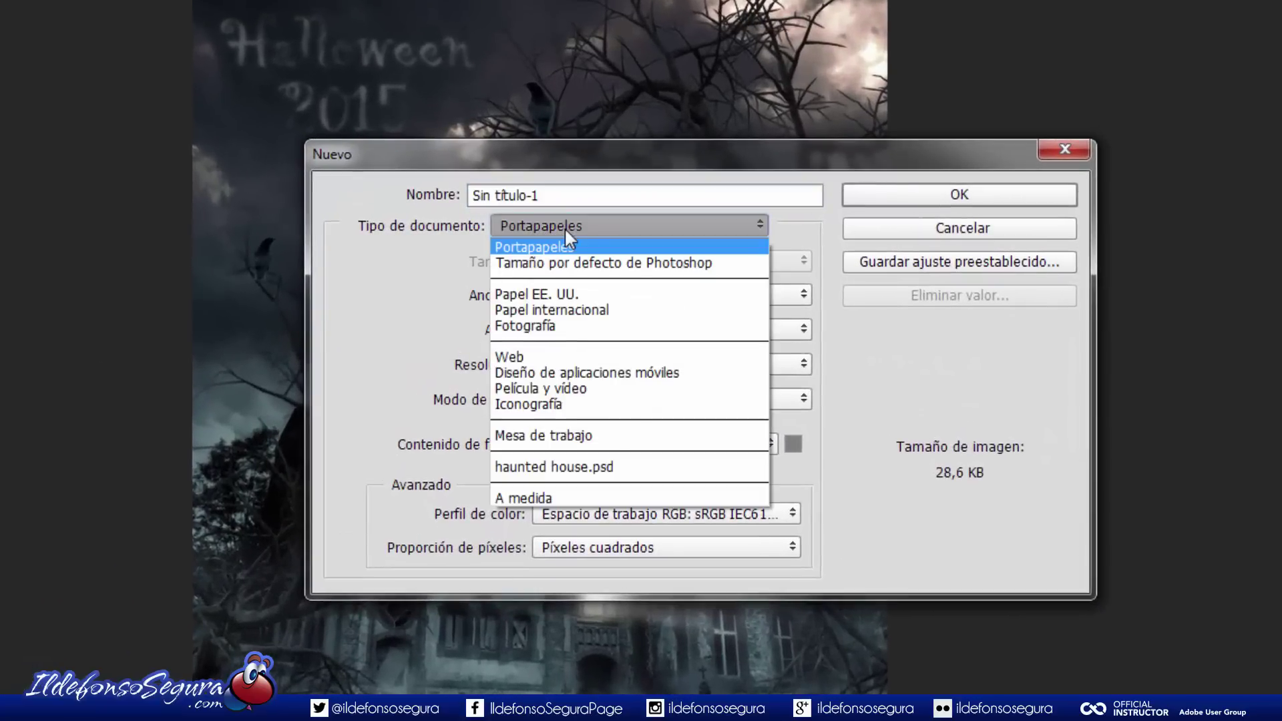
{"action": "left_click", "coordinate": [613, 312]}
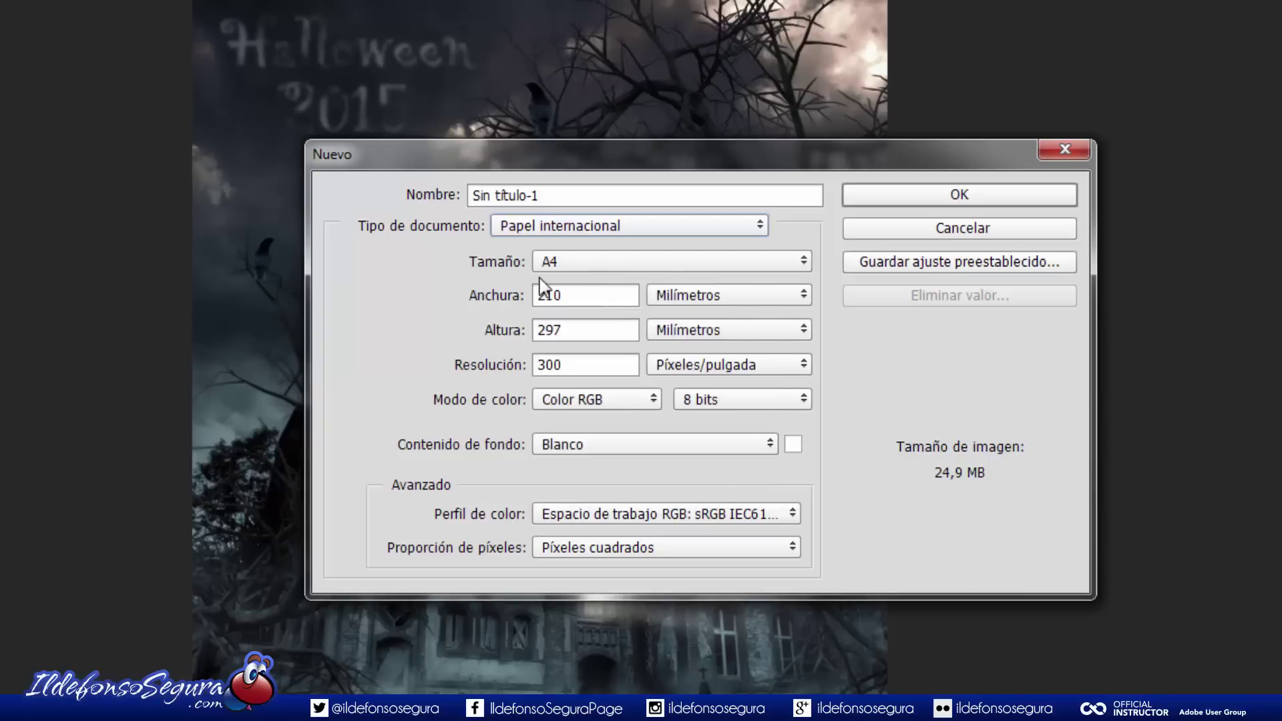
{"action": "left_click", "coordinate": [567, 264]}
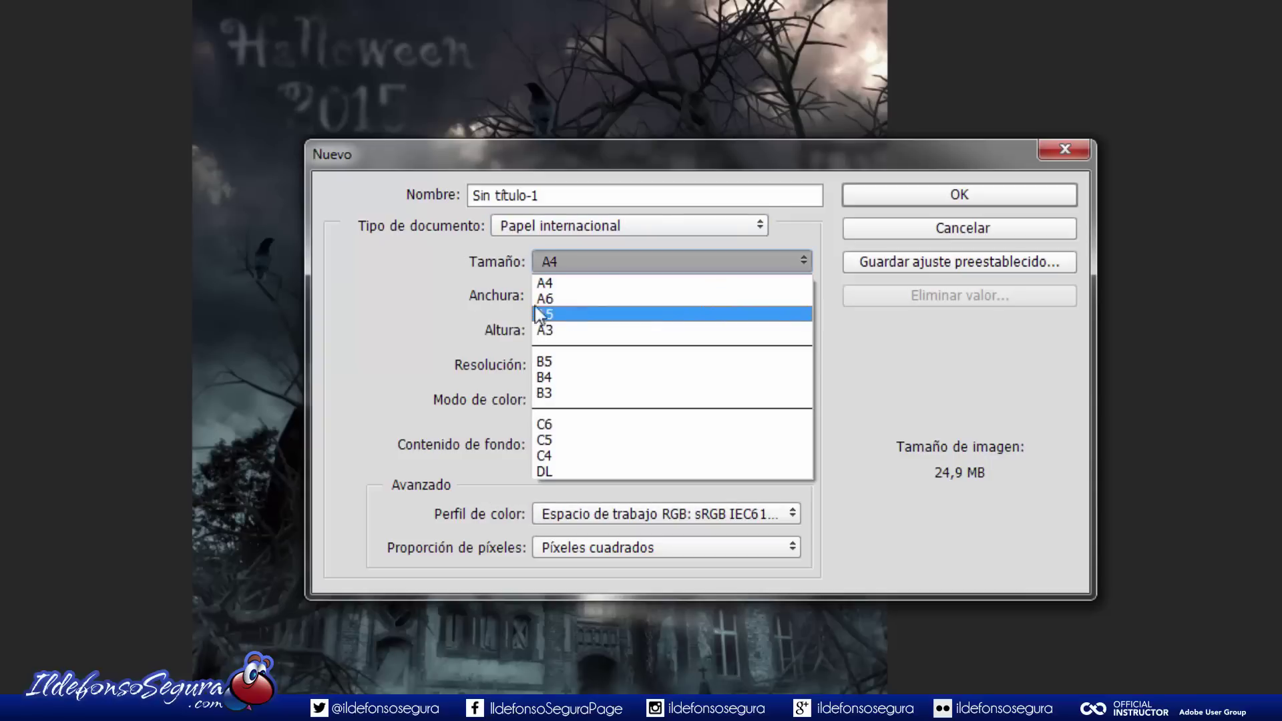
{"action": "left_click", "coordinate": [567, 283]}
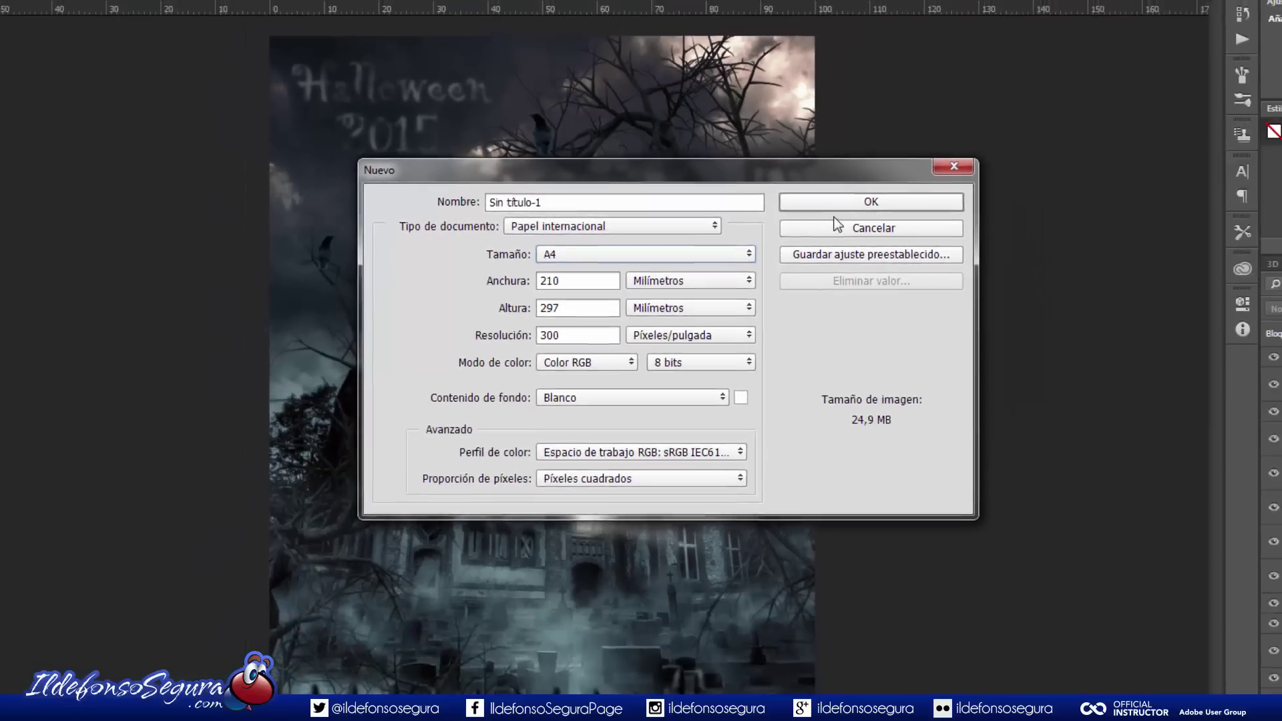
{"action": "left_click", "coordinate": [861, 202]}
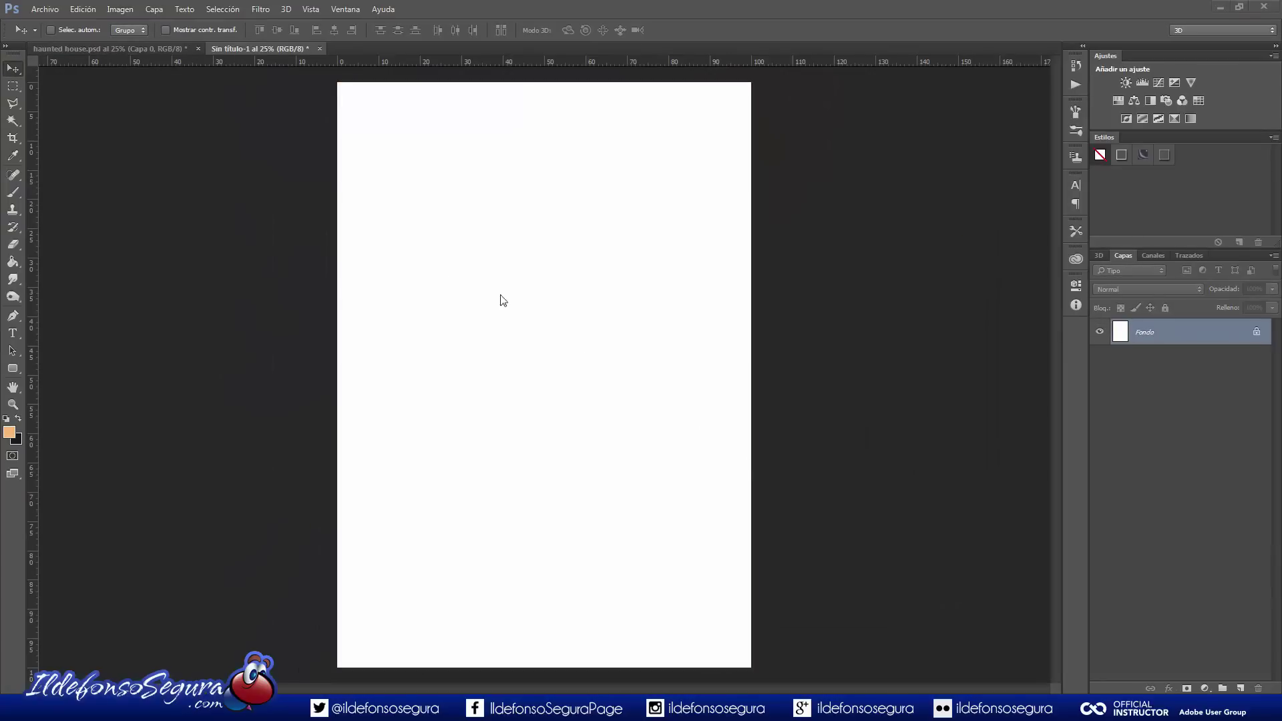
Place the Haunted-House image as an embedded element across the width of the canvas
{"action": "left_click", "coordinate": [45, 8]}
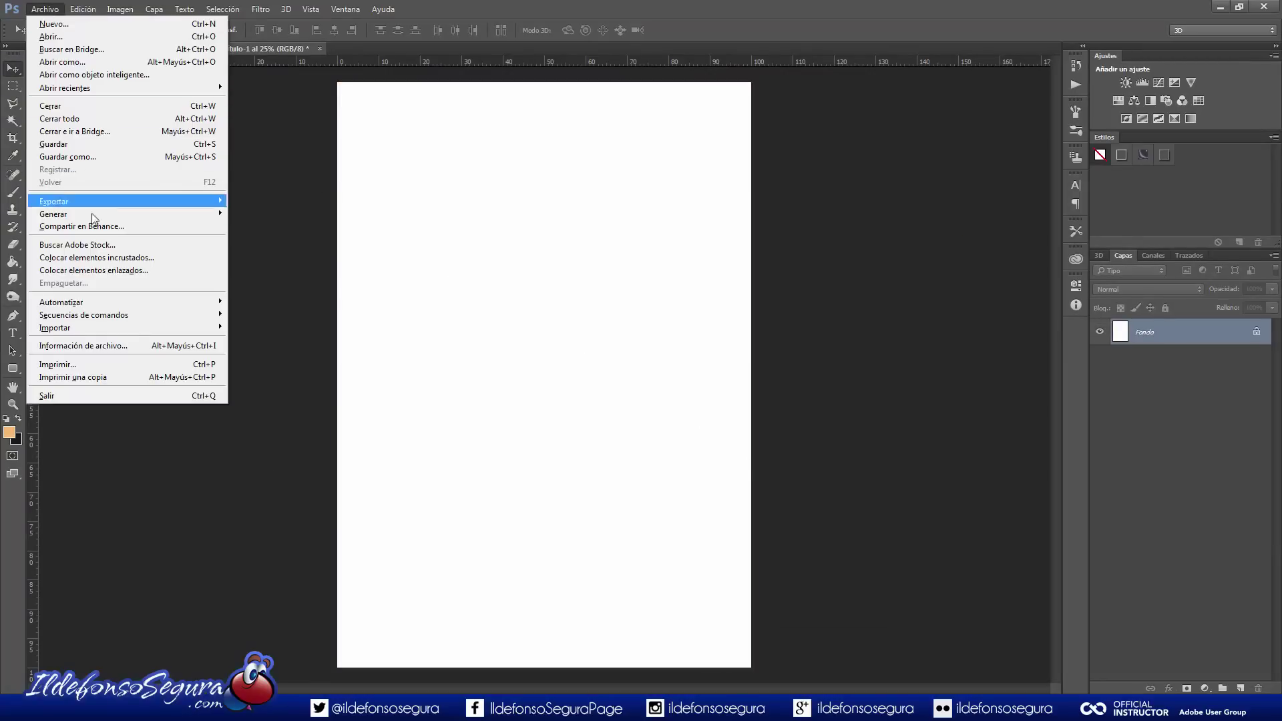
{"action": "left_click", "coordinate": [171, 261]}
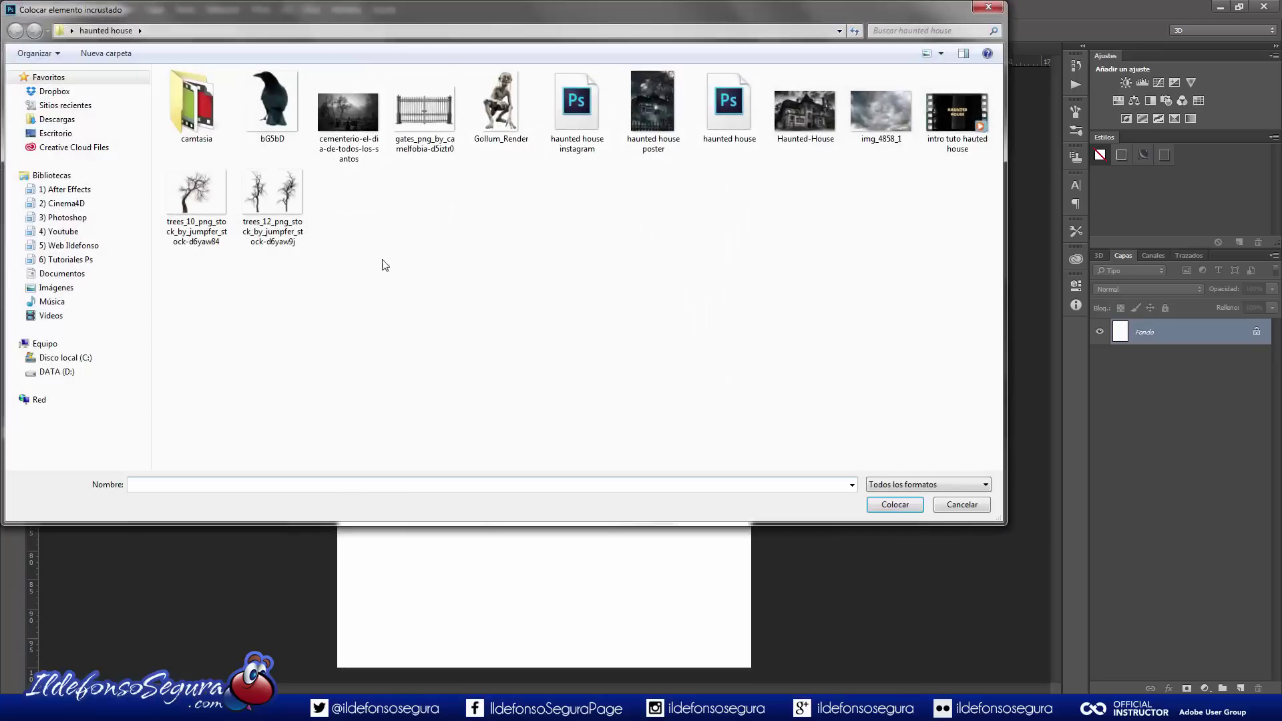
{"action": "left_click", "coordinate": [805, 117]}
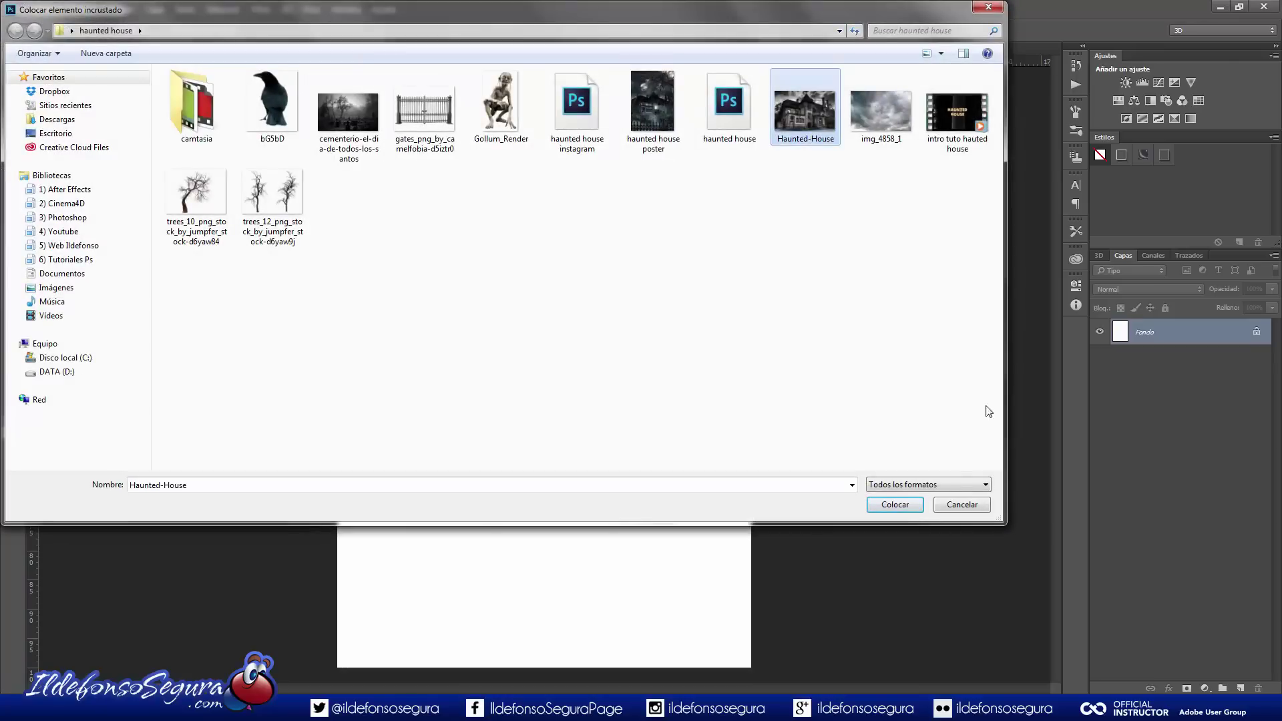
{"action": "left_click", "coordinate": [898, 506]}
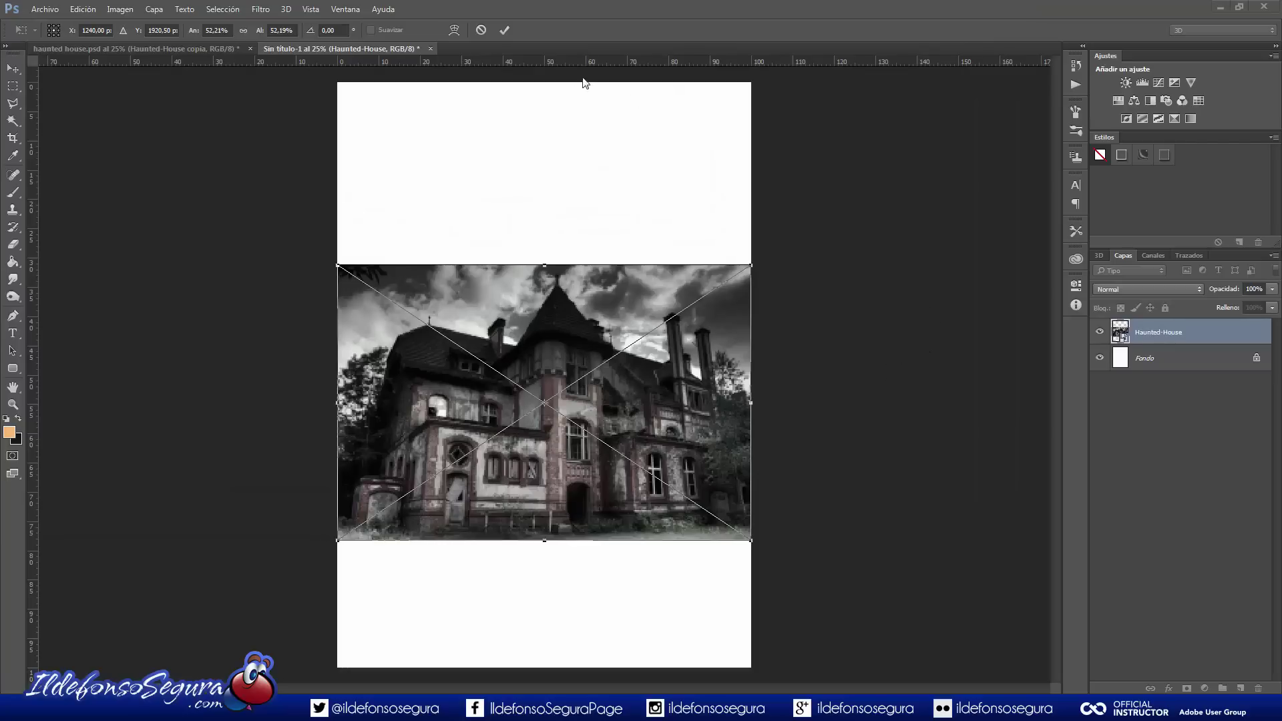
{"action": "left_click", "coordinate": [505, 30]}
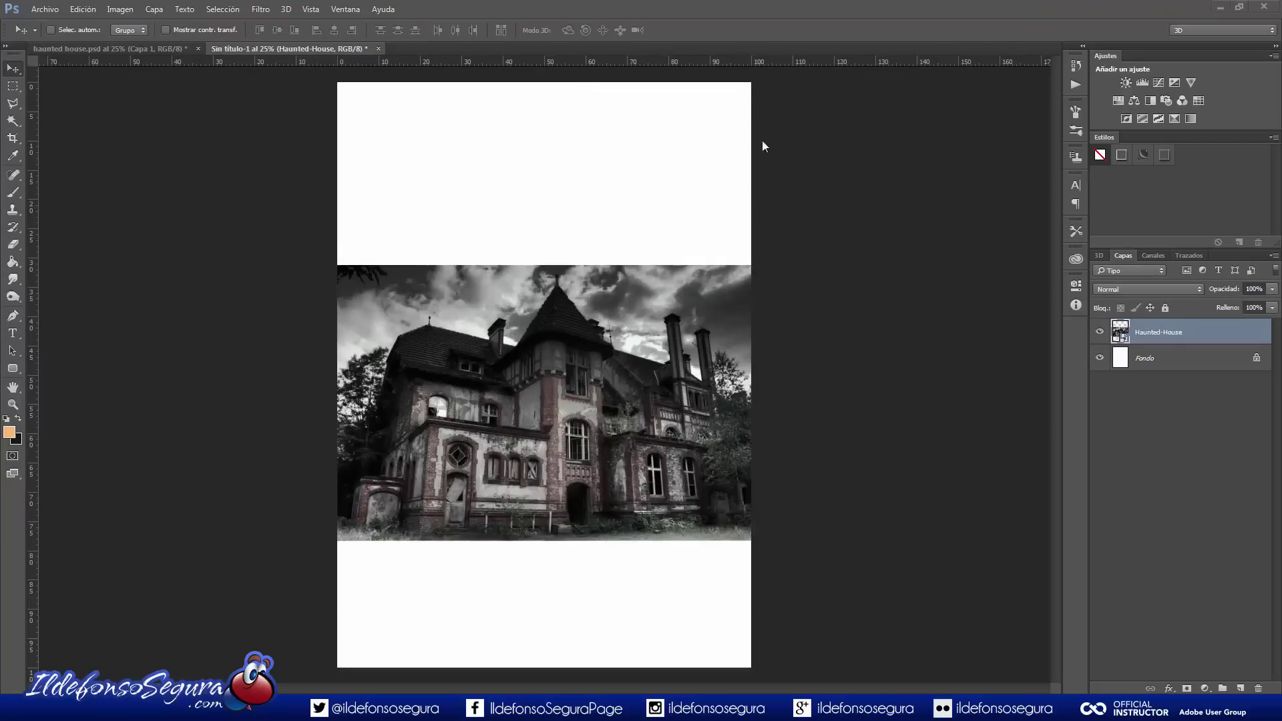
Unlock the background layer and fill it with the dark grey sampled from the sky along the house photo's upper edge
{"action": "left_click", "coordinate": [1257, 360]}
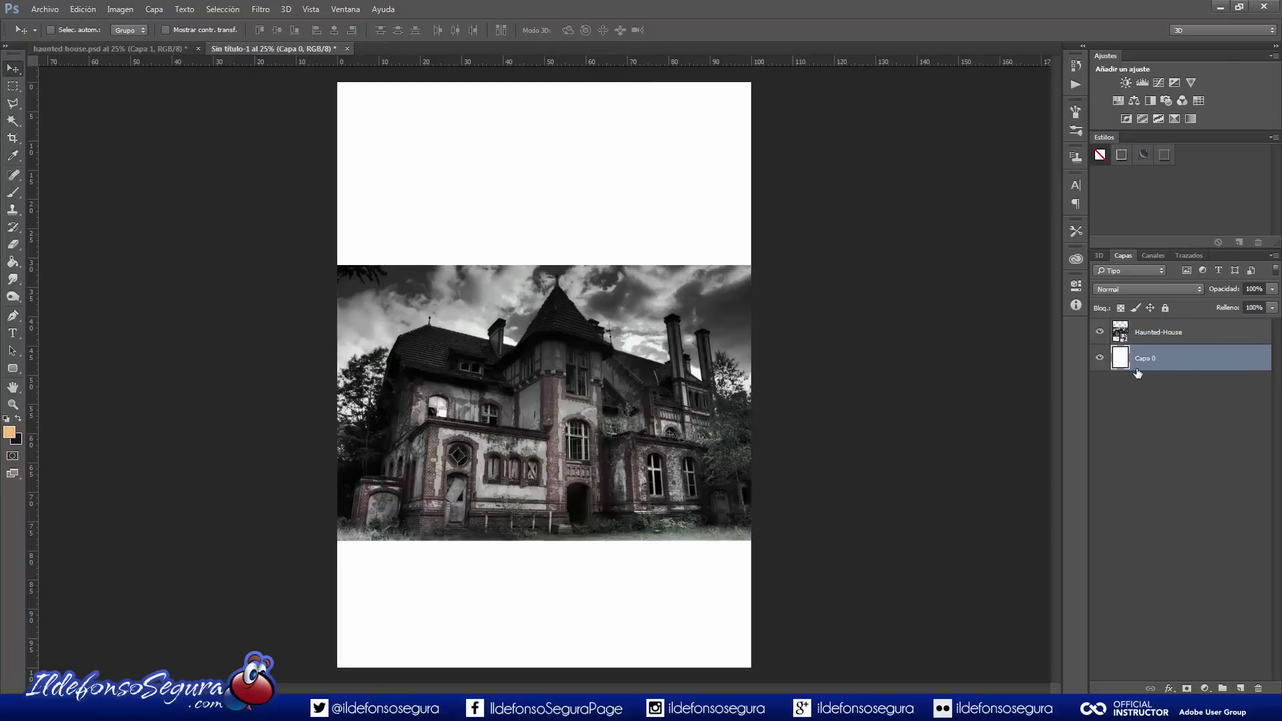
{"action": "left_click", "coordinate": [14, 263]}
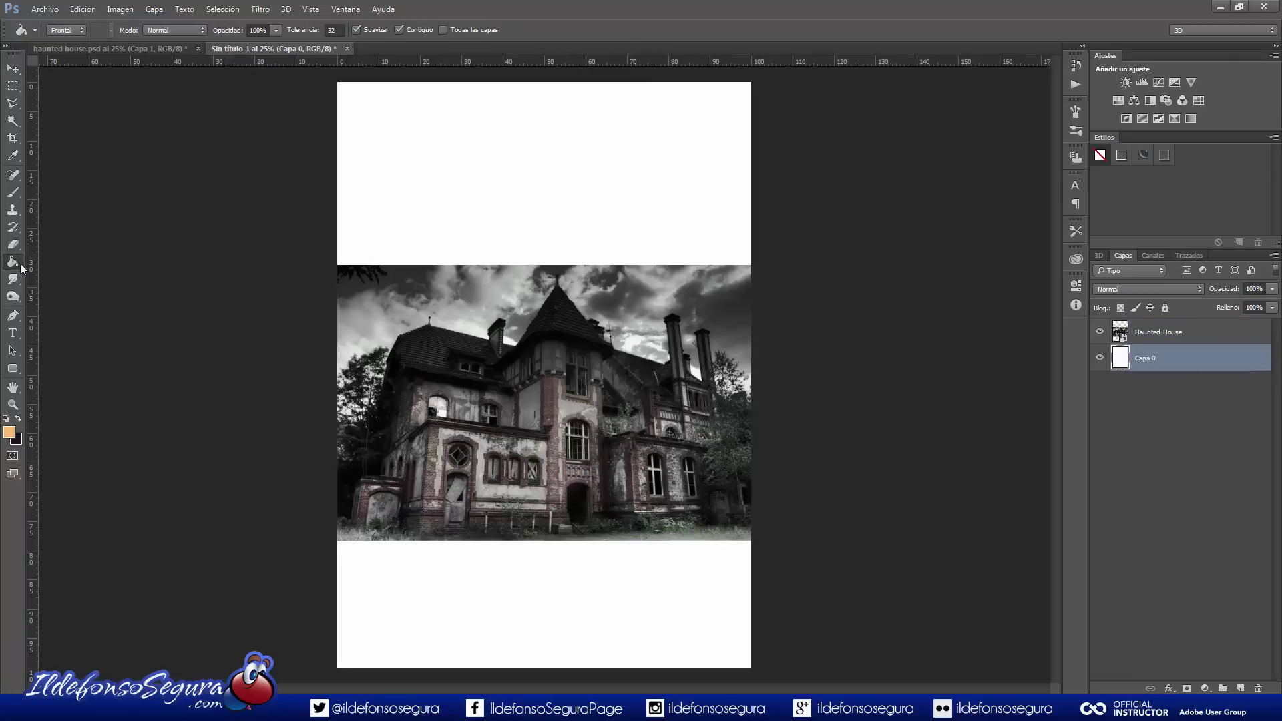
{"action": "key", "text": "alt"}
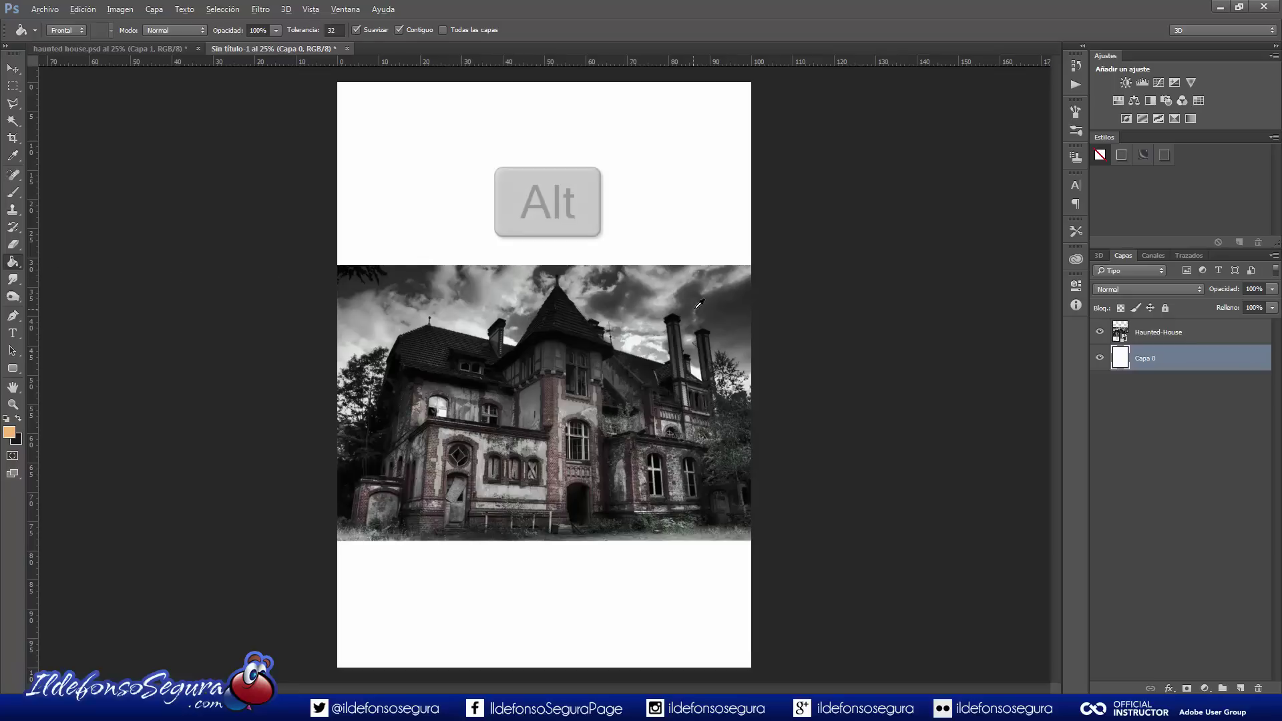
{"action": "left_click", "coordinate": [402, 269], "text": "alt"}
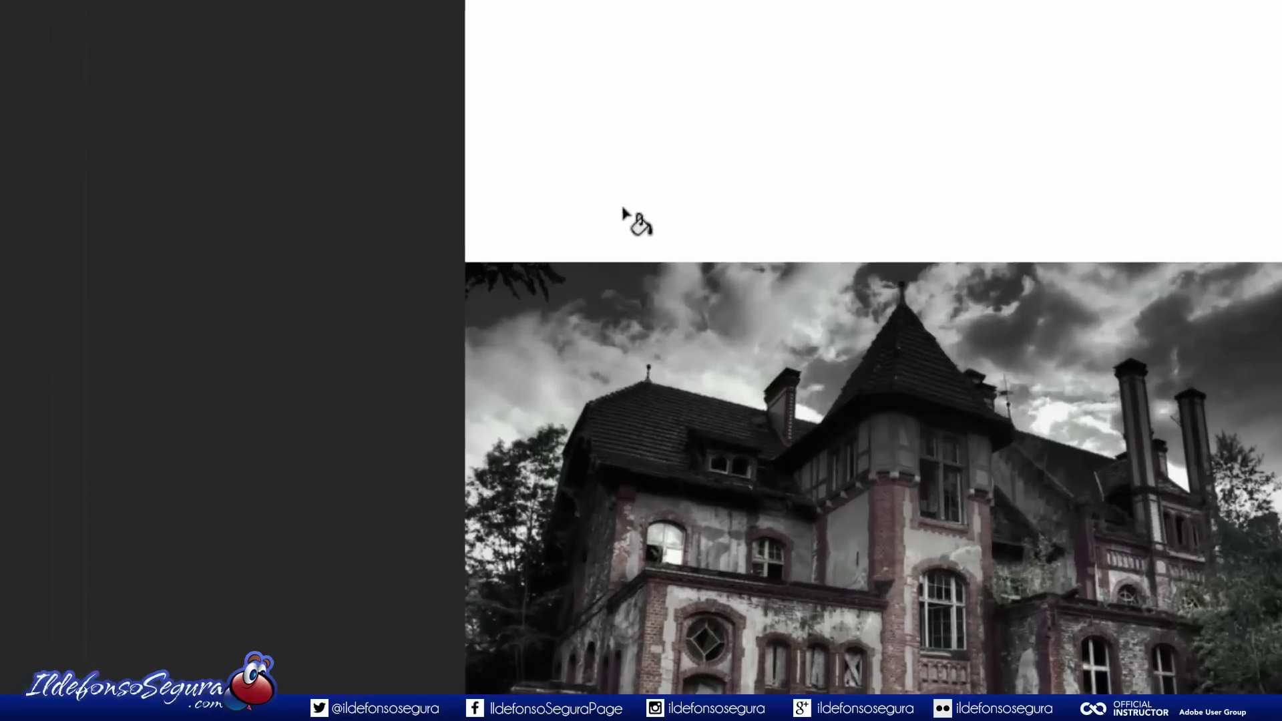
{"action": "left_click", "coordinate": [622, 212]}
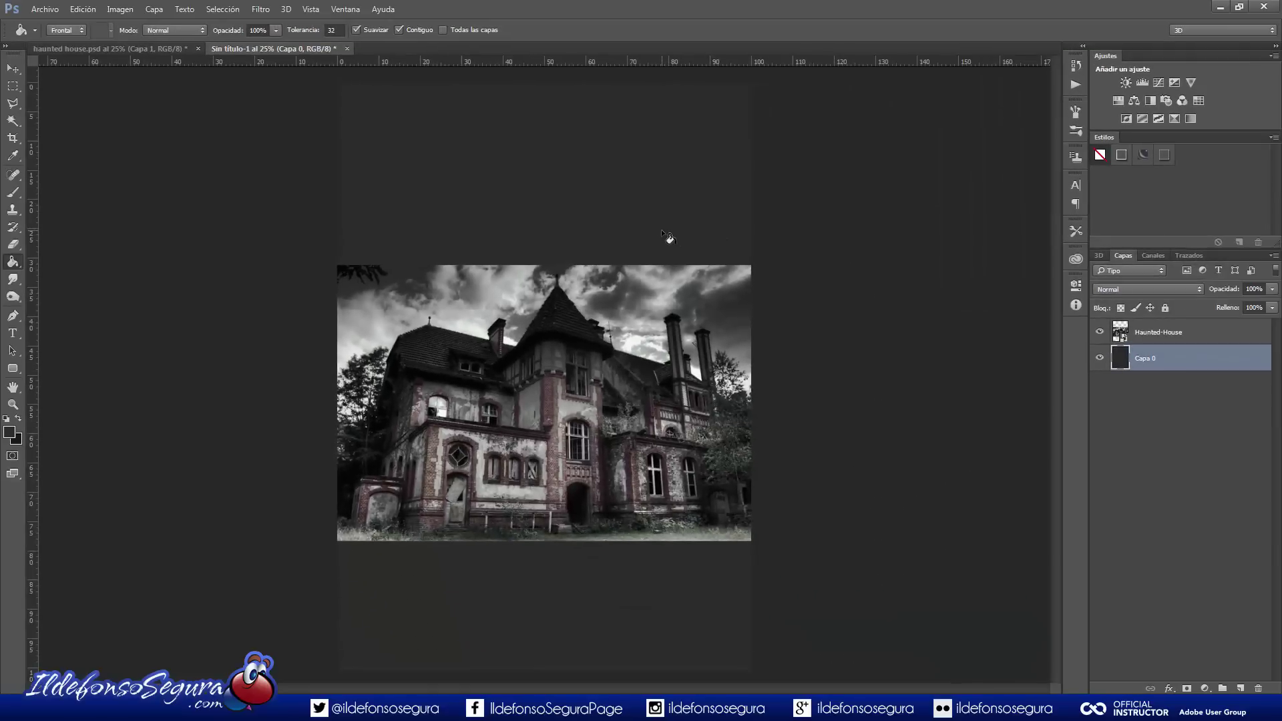
Place the cementerio-el-dia-de-todos-los-santos image as an embedded element between the house layer and the dark background layer
{"action": "left_click", "coordinate": [49, 10]}
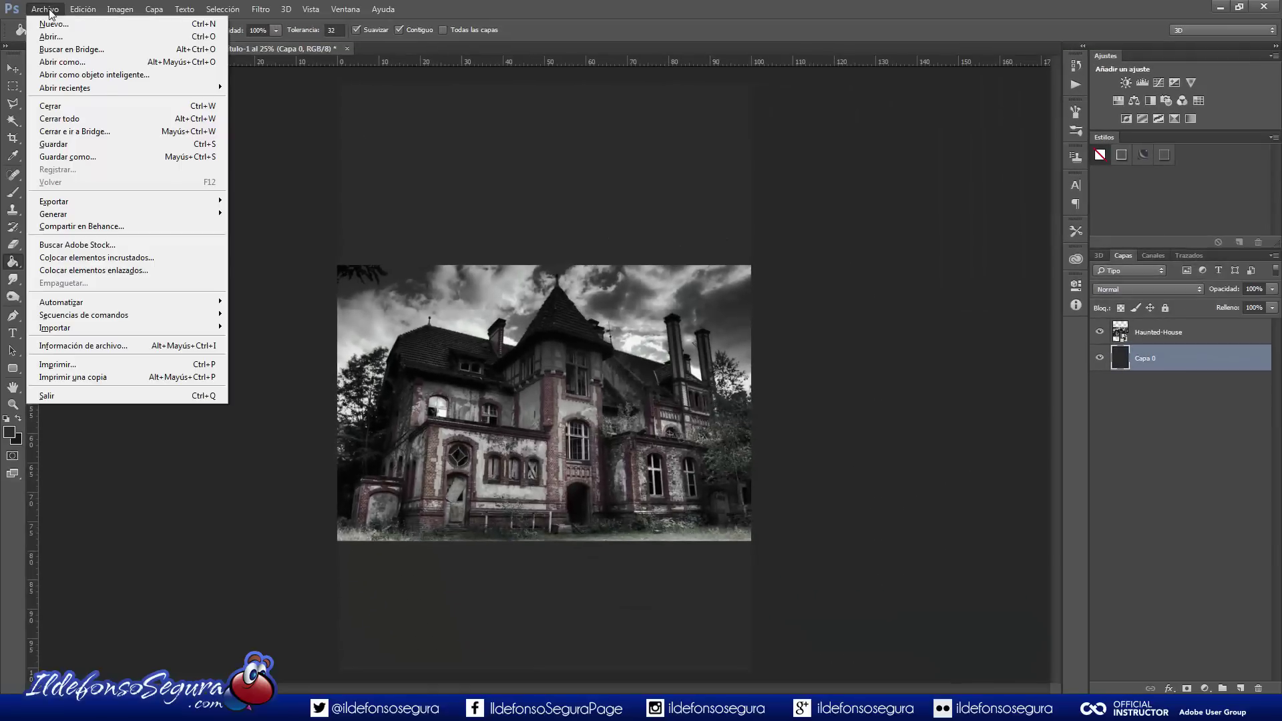
{"action": "left_click", "coordinate": [93, 258]}
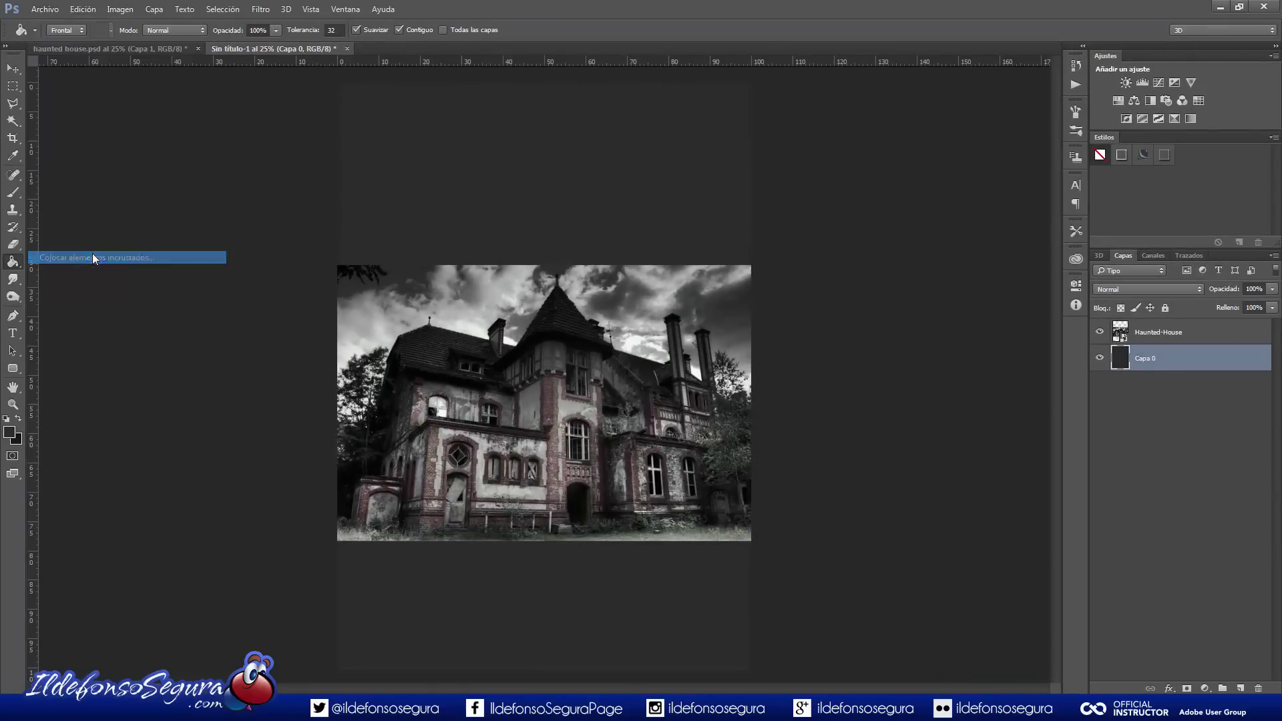
{"action": "left_click", "coordinate": [354, 120]}
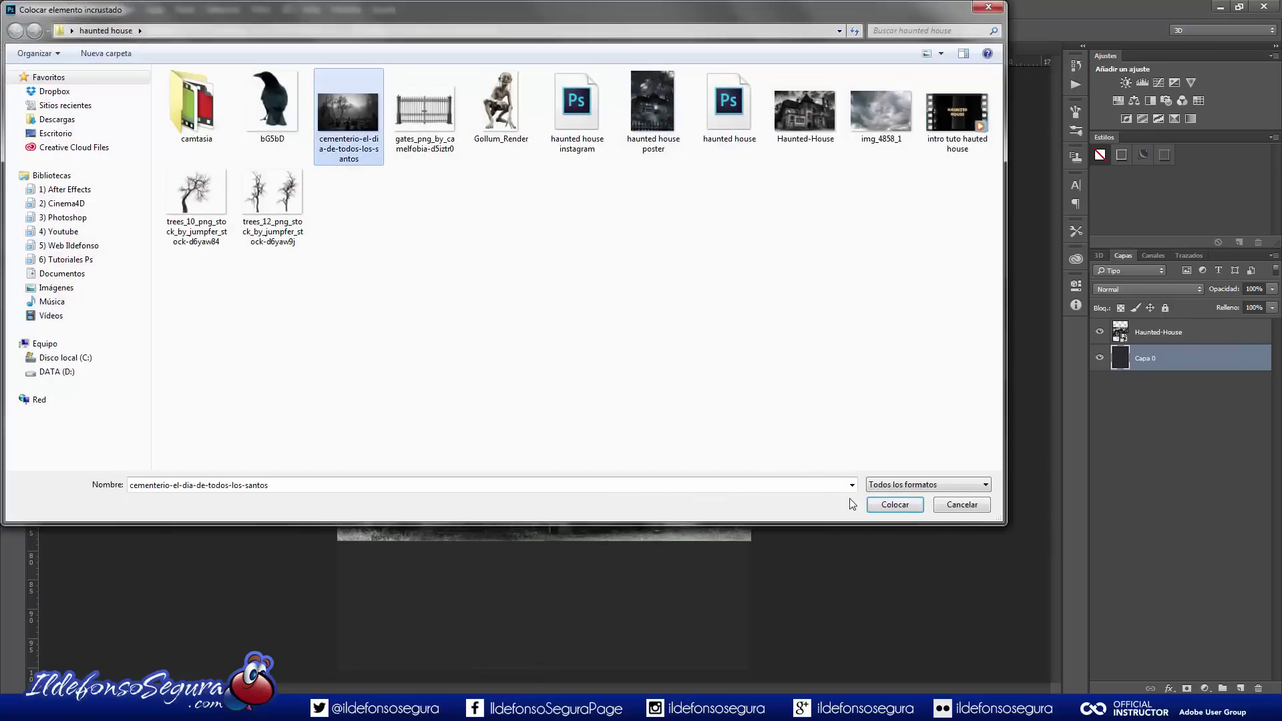
{"action": "left_click", "coordinate": [881, 505]}
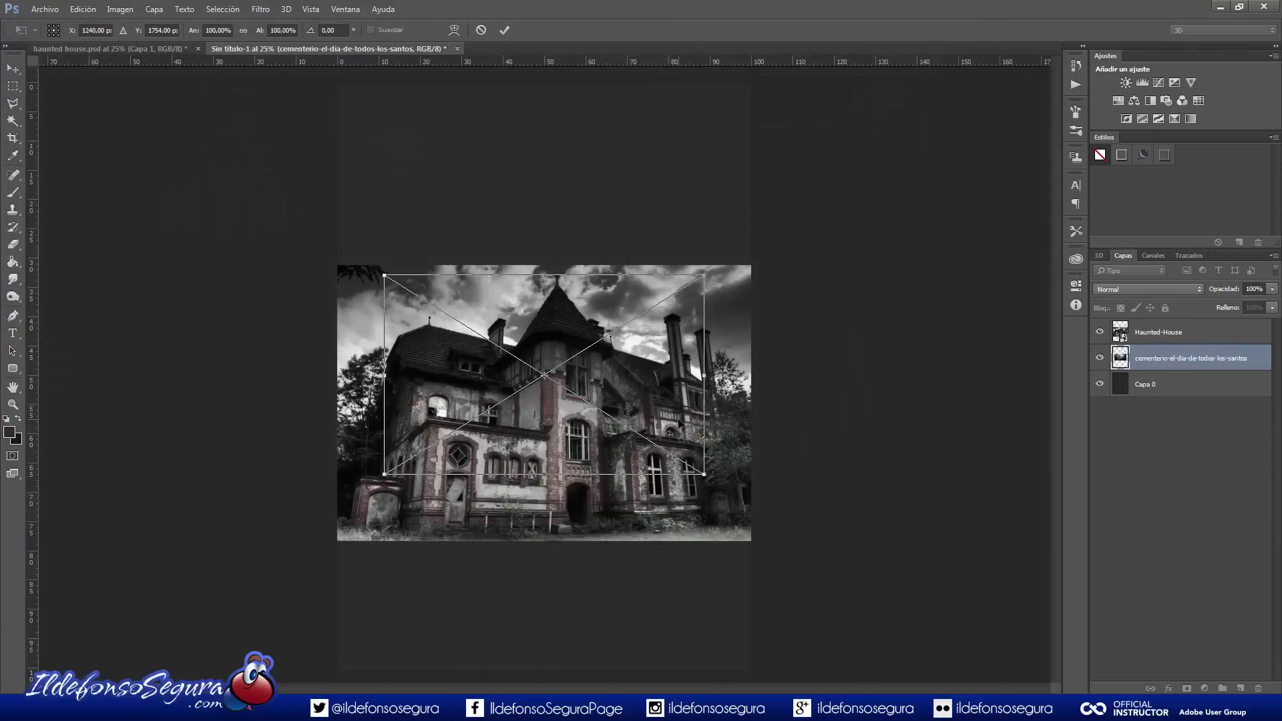
Move the cemetery image to the canvas's lower edge and scale it proportionally to about 132% so it spans the full width
{"action": "left_click_drag", "start_coordinate": [679, 422], "coordinate": [614, 568]}
{"action": "key", "text": "ctrl+minus"}
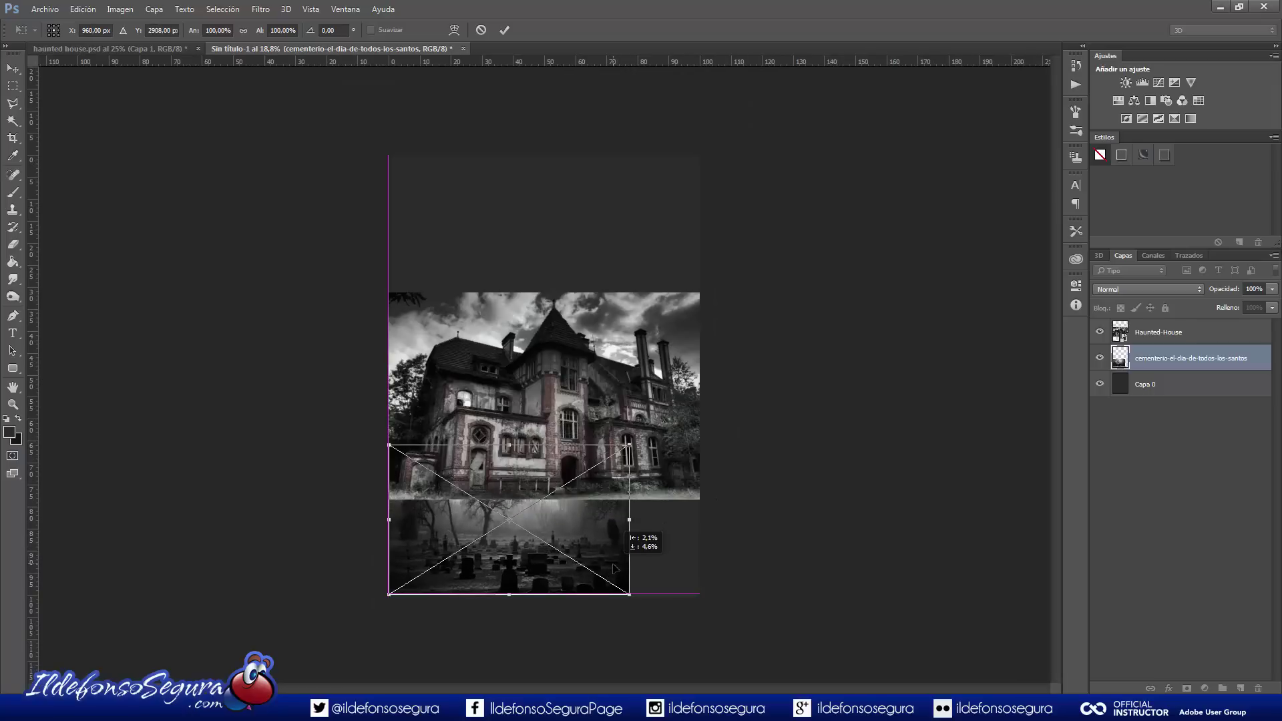
{"action": "key", "text": "shift"}
{"action": "left_click_drag", "start_coordinate": [630, 445], "coordinate": [676, 452]}
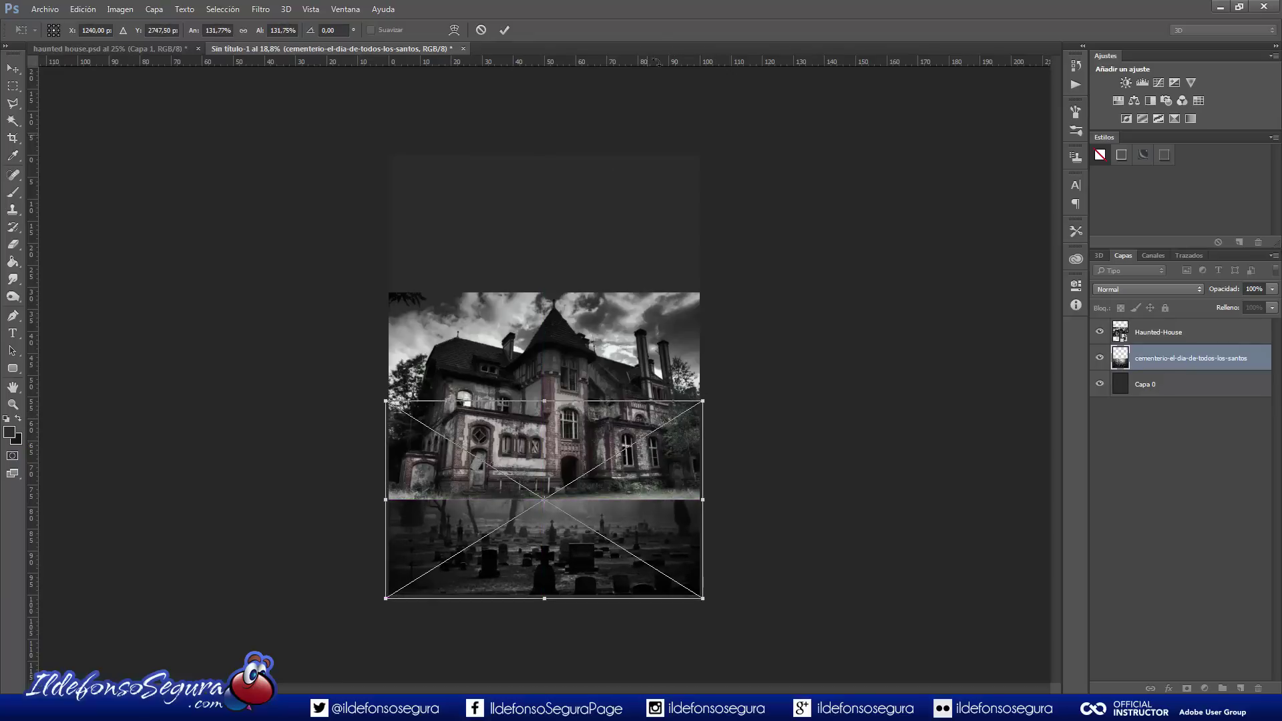
{"action": "key", "text": "g"}
{"action": "left_click", "coordinate": [505, 30]}
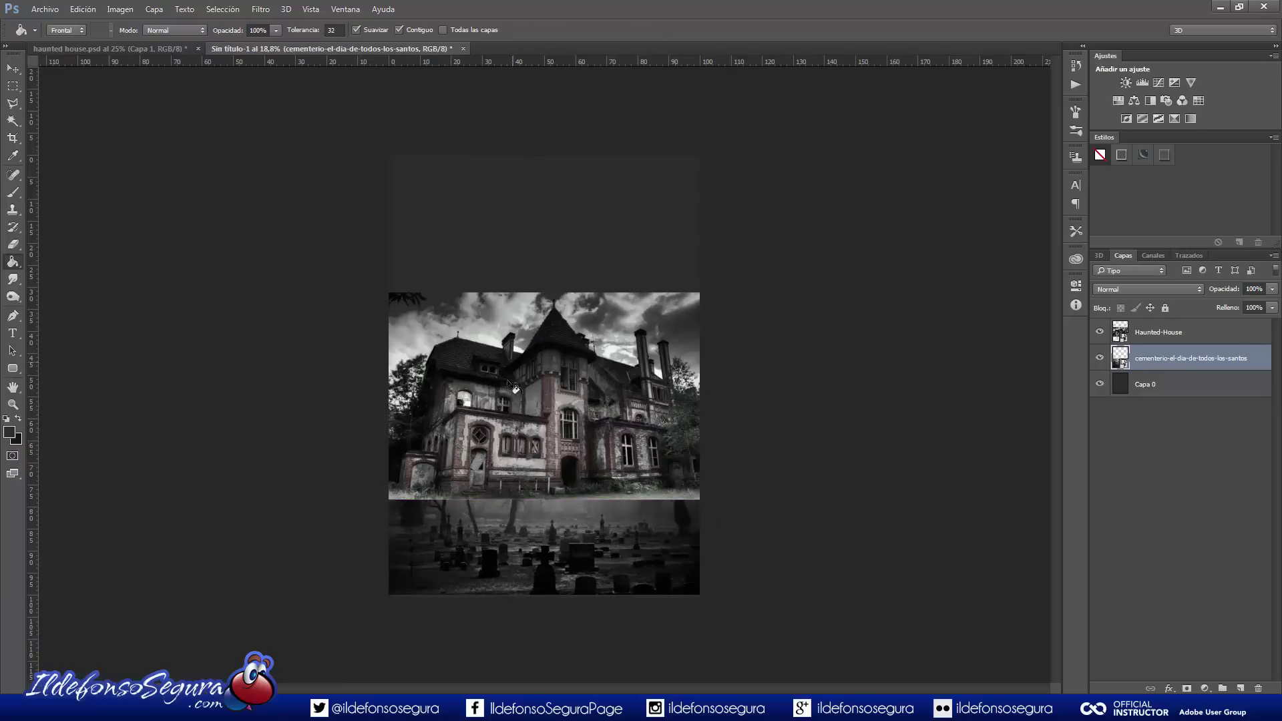
Enlarge the cemetery image beyond the canvas sides with Free Transform and reposition it so the tombstones fill the area below the house
{"action": "scroll", "coordinate": [542, 440], "scroll_direction": "up", "scroll_amount": 3}
{"action": "scroll", "coordinate": [542, 441], "scroll_direction": "up", "scroll_amount": 1}
{"action": "scroll", "coordinate": [550, 332], "scroll_direction": "down", "scroll_amount": 2}
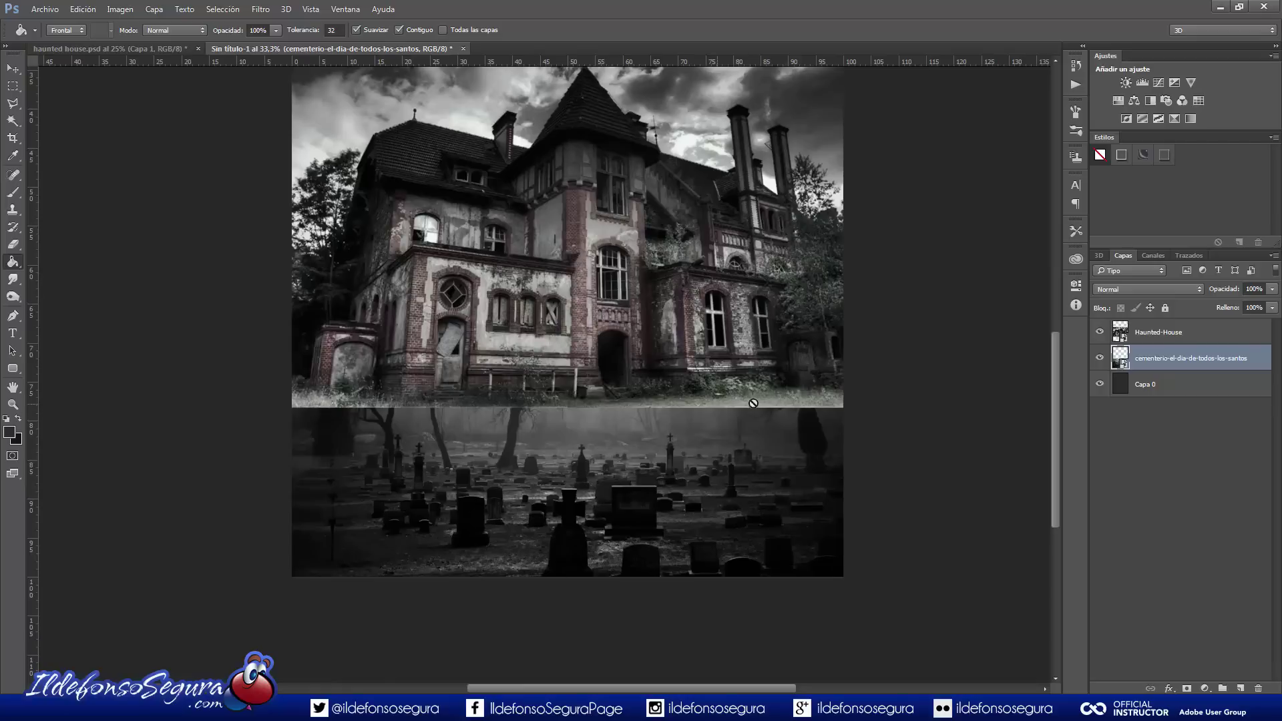
{"action": "left_click_drag", "start_coordinate": [722, 354], "coordinate": [702, 407]}
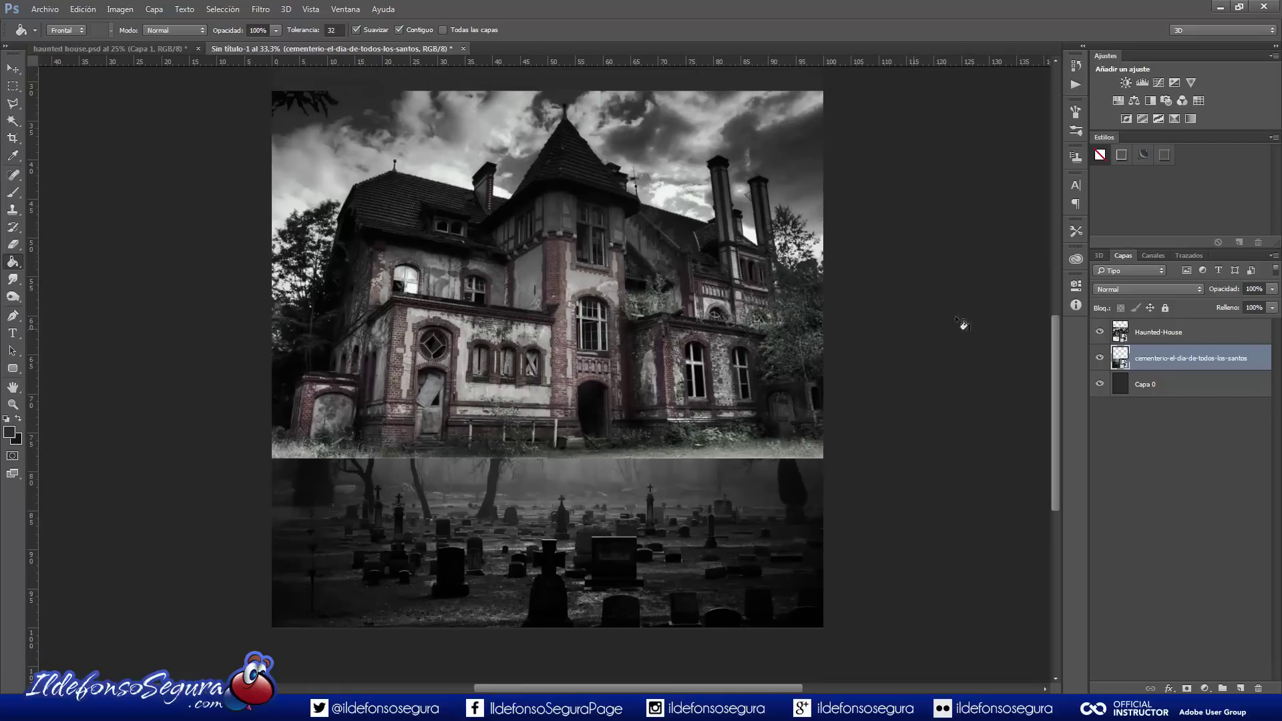
{"action": "key", "text": "b"}
{"action": "key", "text": "ctrl+t"}
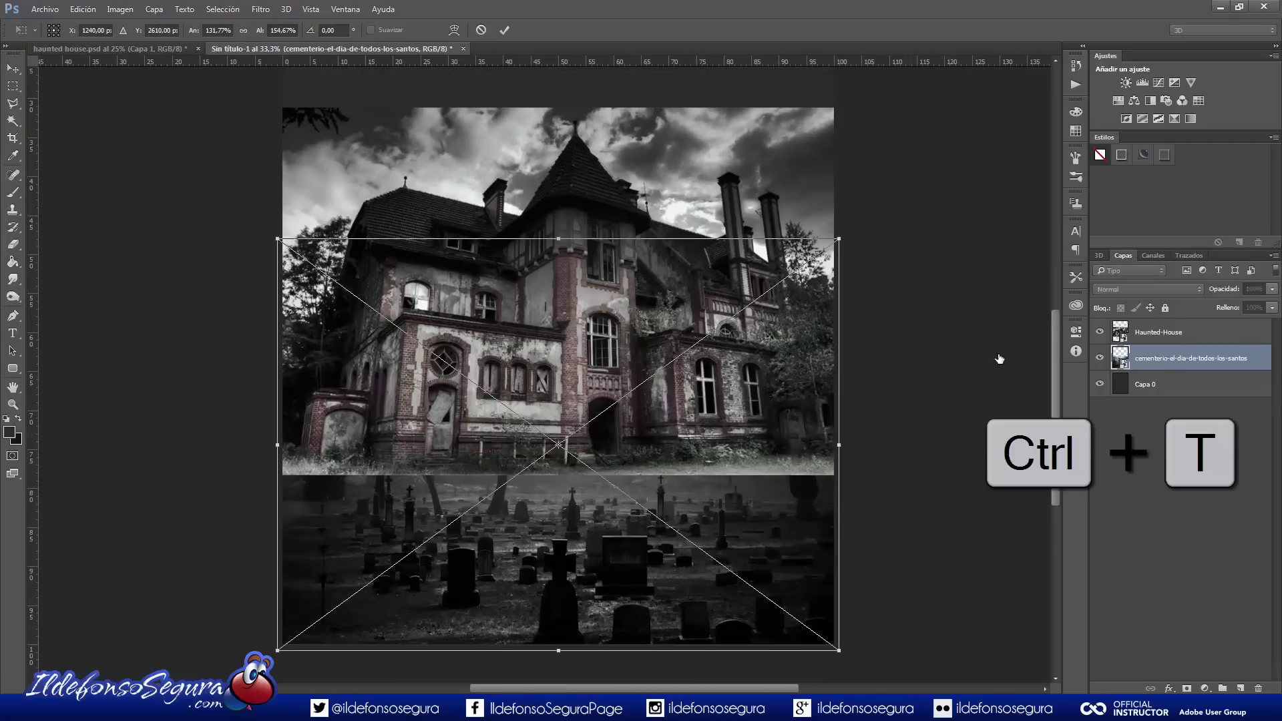
{"action": "left_click_drag", "start_coordinate": [837, 239], "coordinate": [906, 189]}
{"action": "left_click_drag", "start_coordinate": [714, 413], "coordinate": [721, 369]}
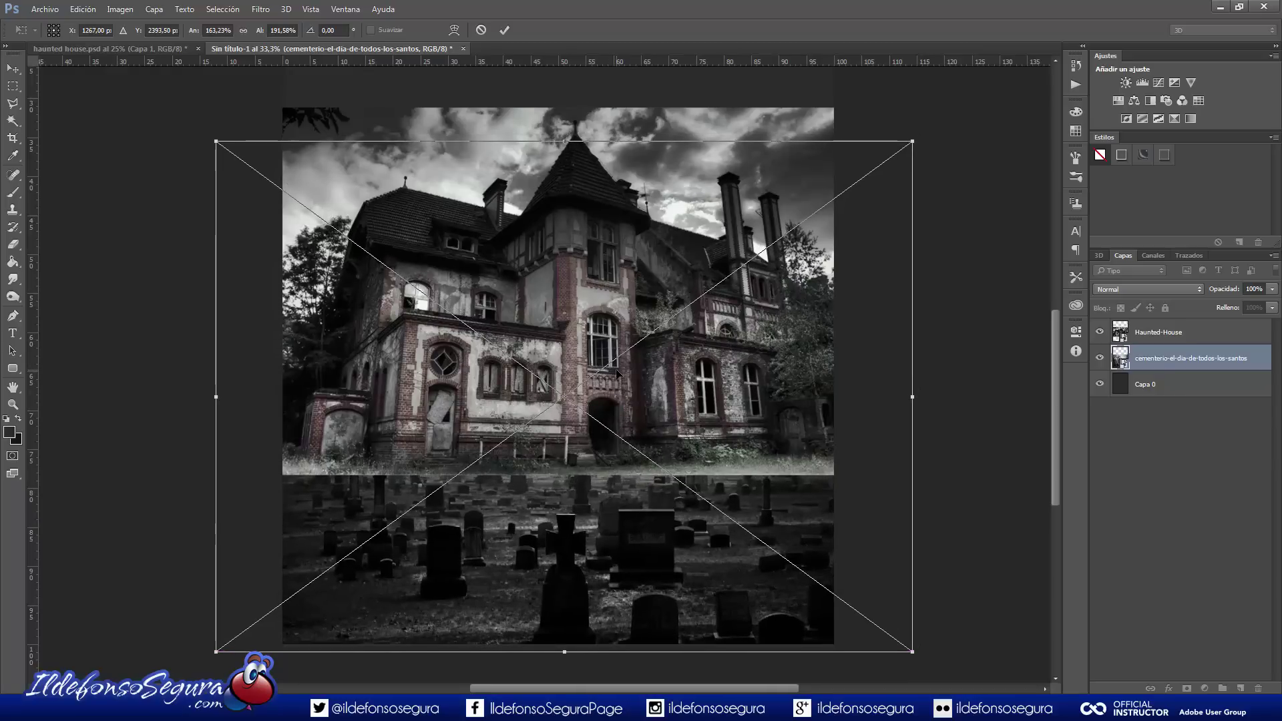
{"action": "left_click", "coordinate": [504, 32]}
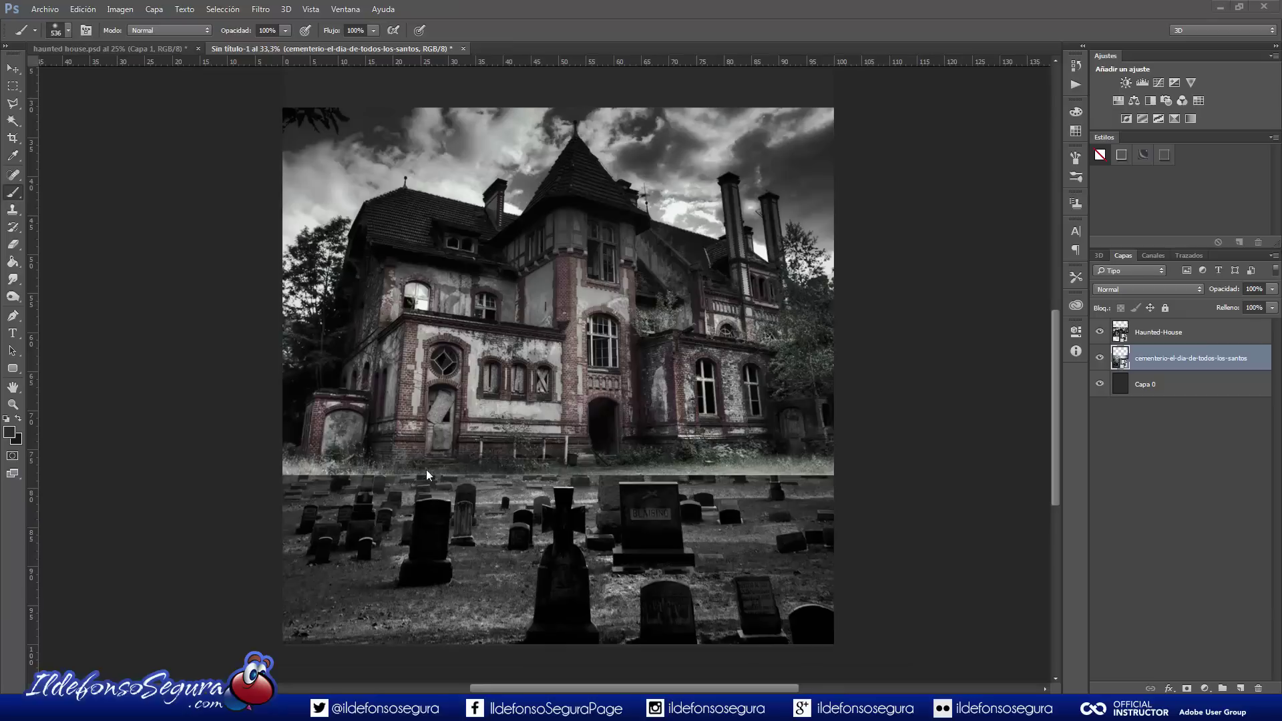
Add a layer mask to the Haunted-House layer and choose the cloud-like brush tip labelled 2488, reduced to 366 px
{"action": "left_click", "coordinate": [1146, 334]}
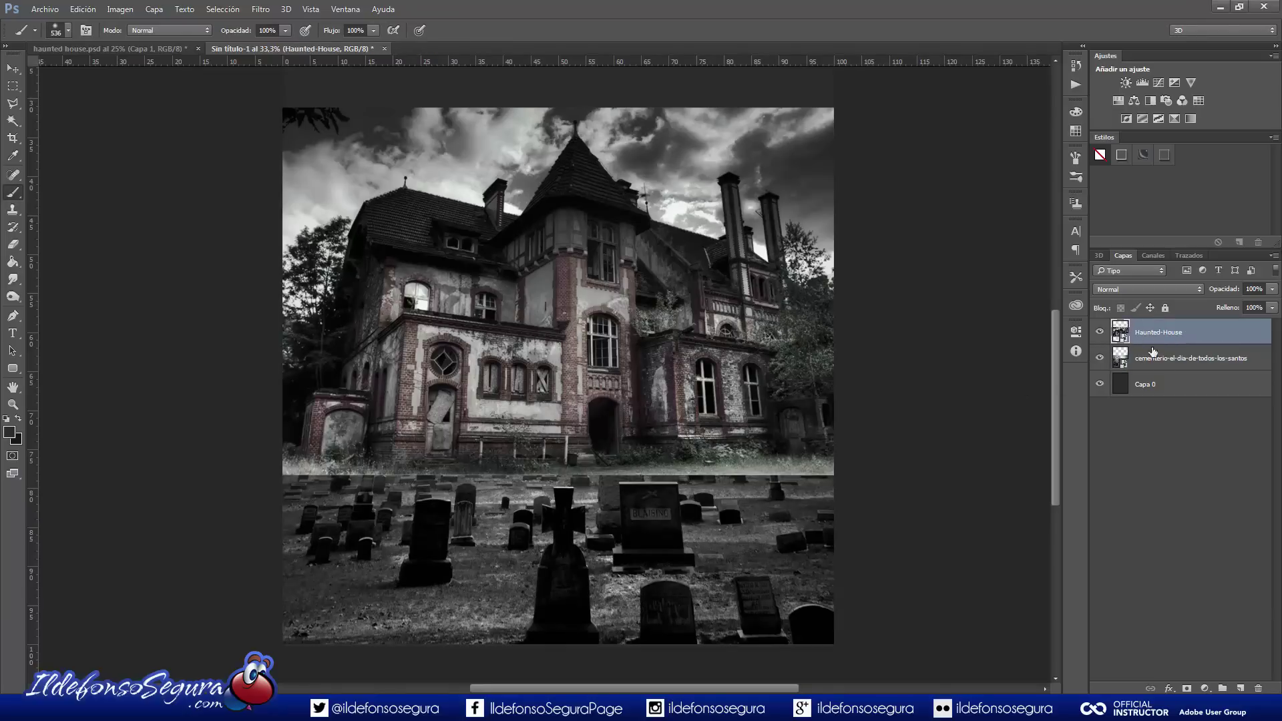
{"action": "left_click", "coordinate": [1186, 689]}
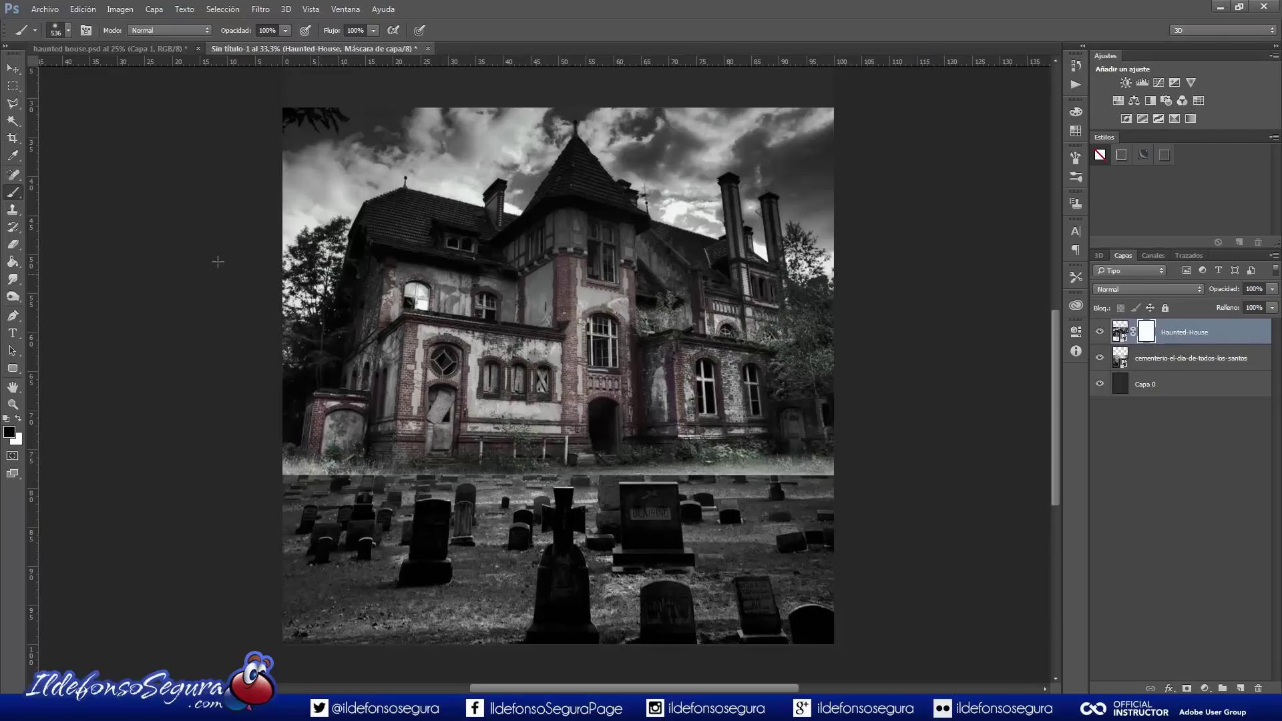
{"action": "left_click", "coordinate": [69, 30]}
{"action": "left_click_drag", "start_coordinate": [250, 191], "coordinate": [263, 403]}
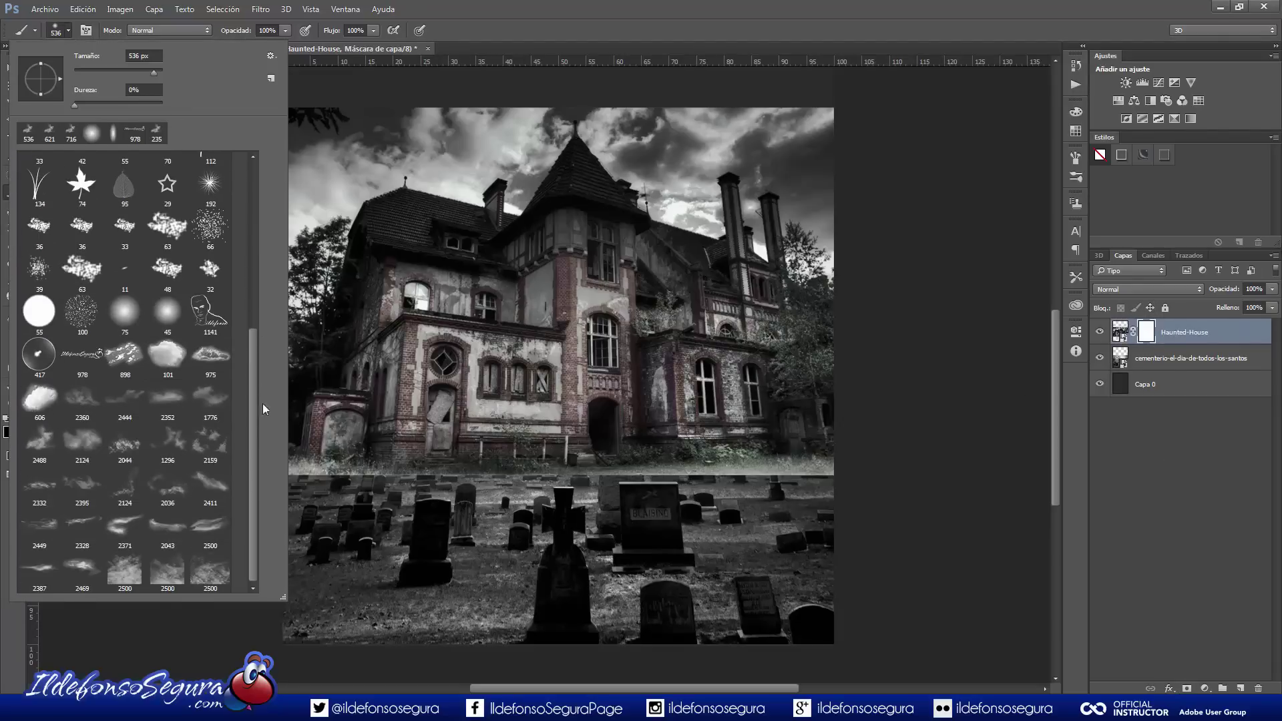
{"action": "left_click", "coordinate": [38, 444]}
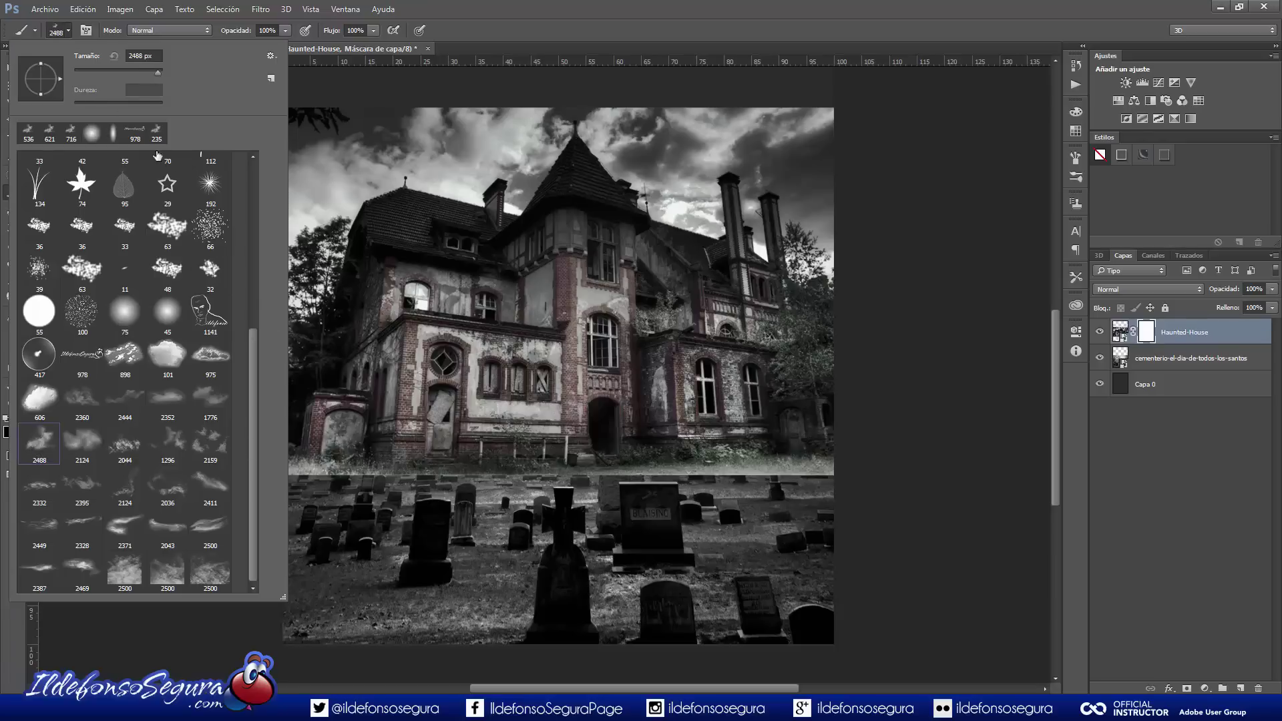
{"action": "left_click", "coordinate": [102, 70]}
Paint black along the house's base on the Haunted-House mask to blend it into the cemetery, and inspect the mask on its own
{"action": "left_click_drag", "start_coordinate": [355, 388], "coordinate": [369, 391]}
{"action": "mouse_move", "coordinate": [340, 445]}
{"action": "left_mouse_down"}
{"action": "mouse_move", "coordinate": [362, 447]}
{"action": "mouse_move", "coordinate": [304, 466]}
{"action": "mouse_move", "coordinate": [370, 478]}
{"action": "mouse_move", "coordinate": [514, 469]}
{"action": "mouse_move", "coordinate": [396, 473]}
{"action": "left_mouse_up"}
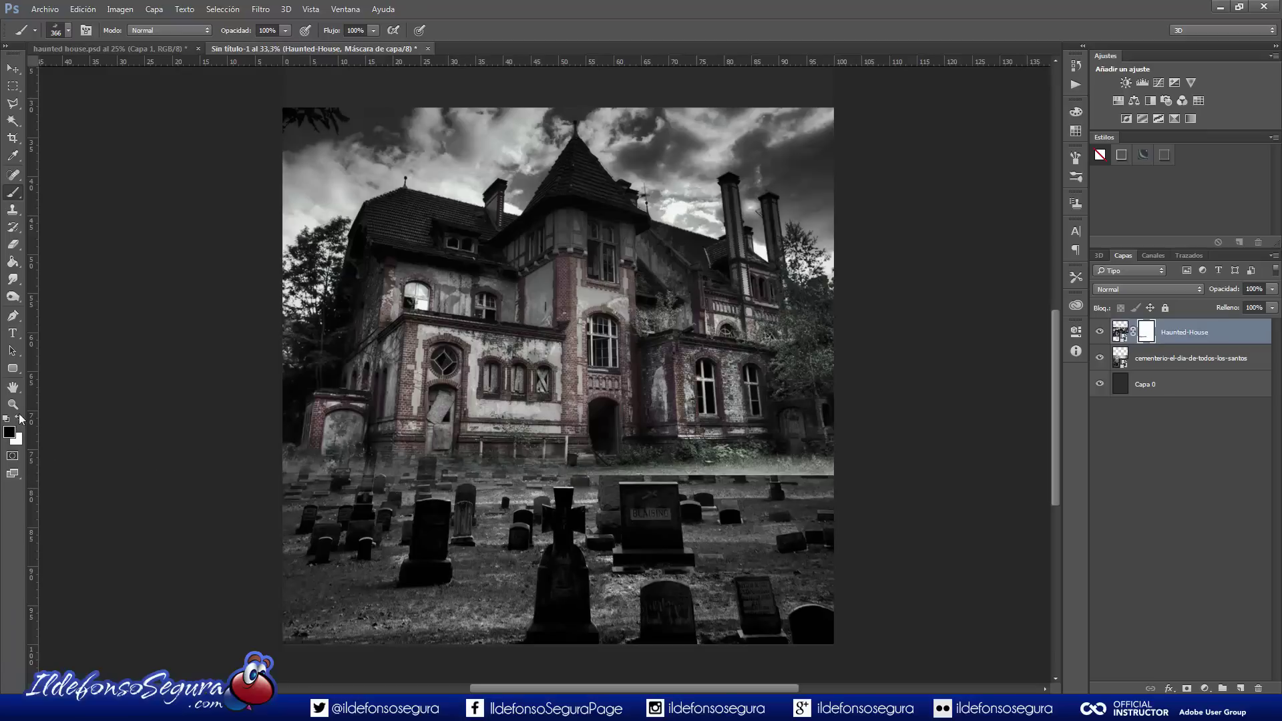
{"action": "left_click", "coordinate": [19, 417]}
{"action": "left_click", "coordinate": [19, 418]}
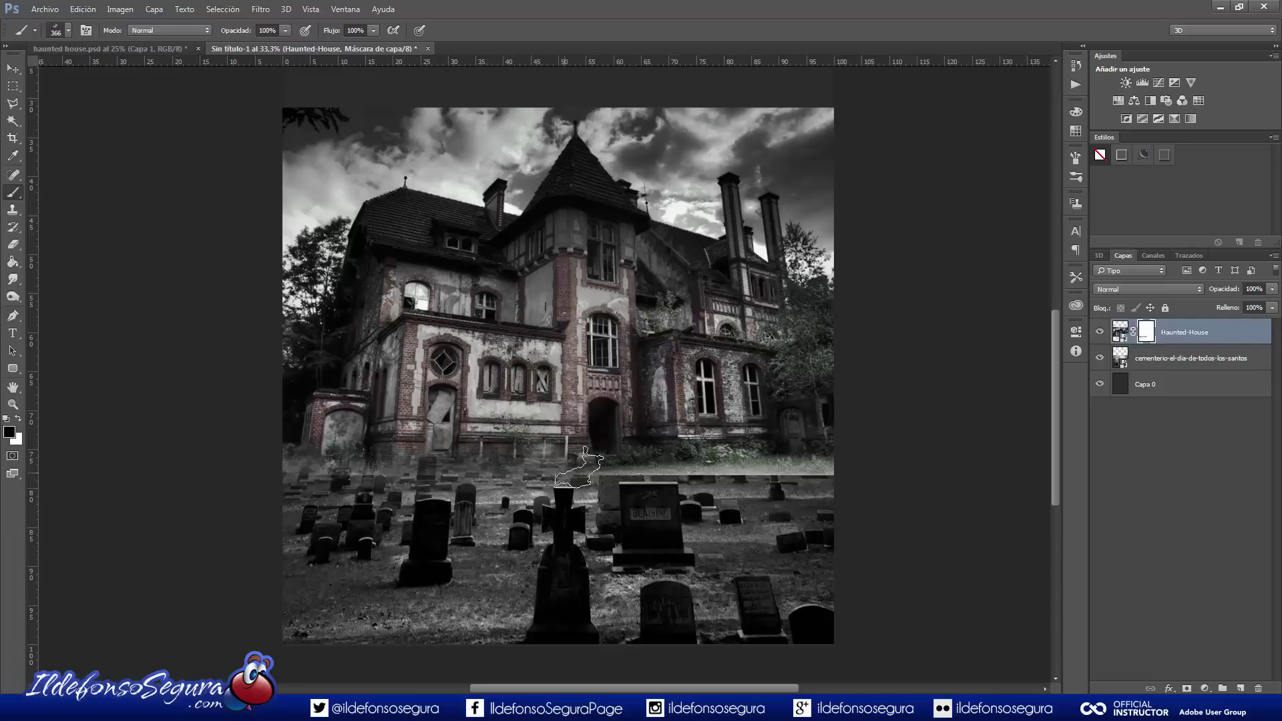
{"action": "left_click_drag", "start_coordinate": [580, 467], "coordinate": [707, 481]}
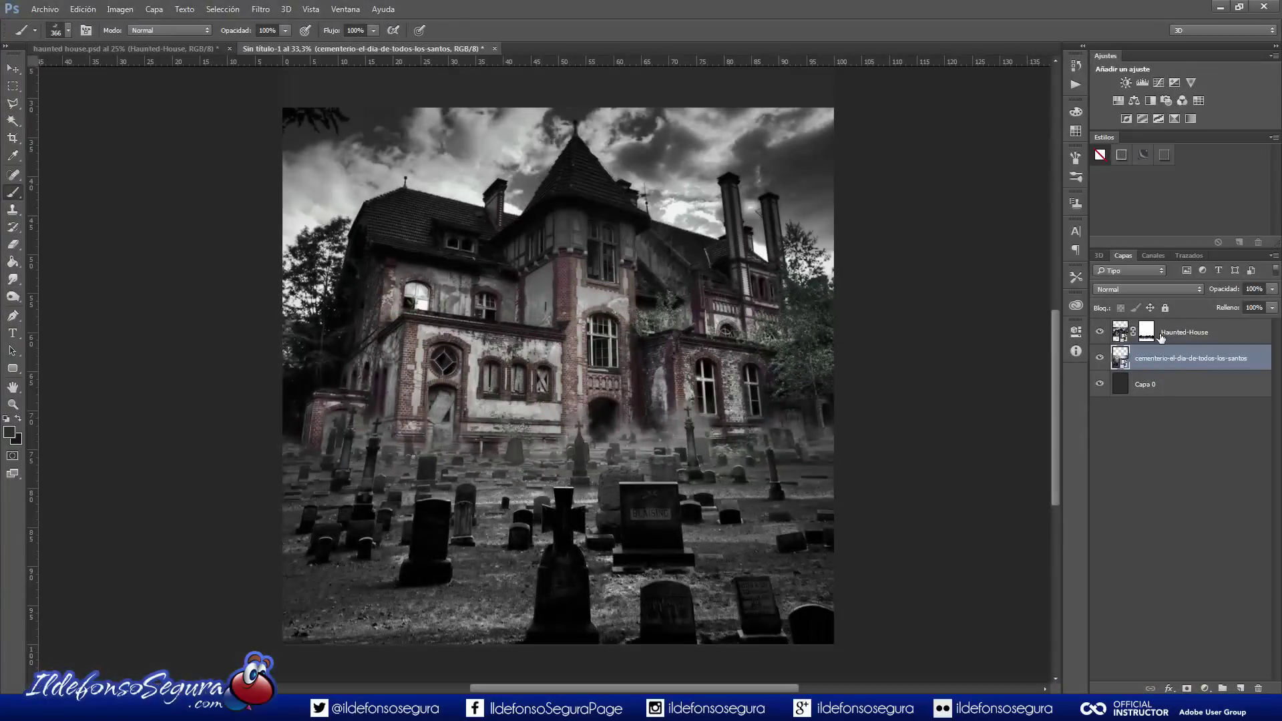
{"action": "left_click", "coordinate": [1161, 334]}
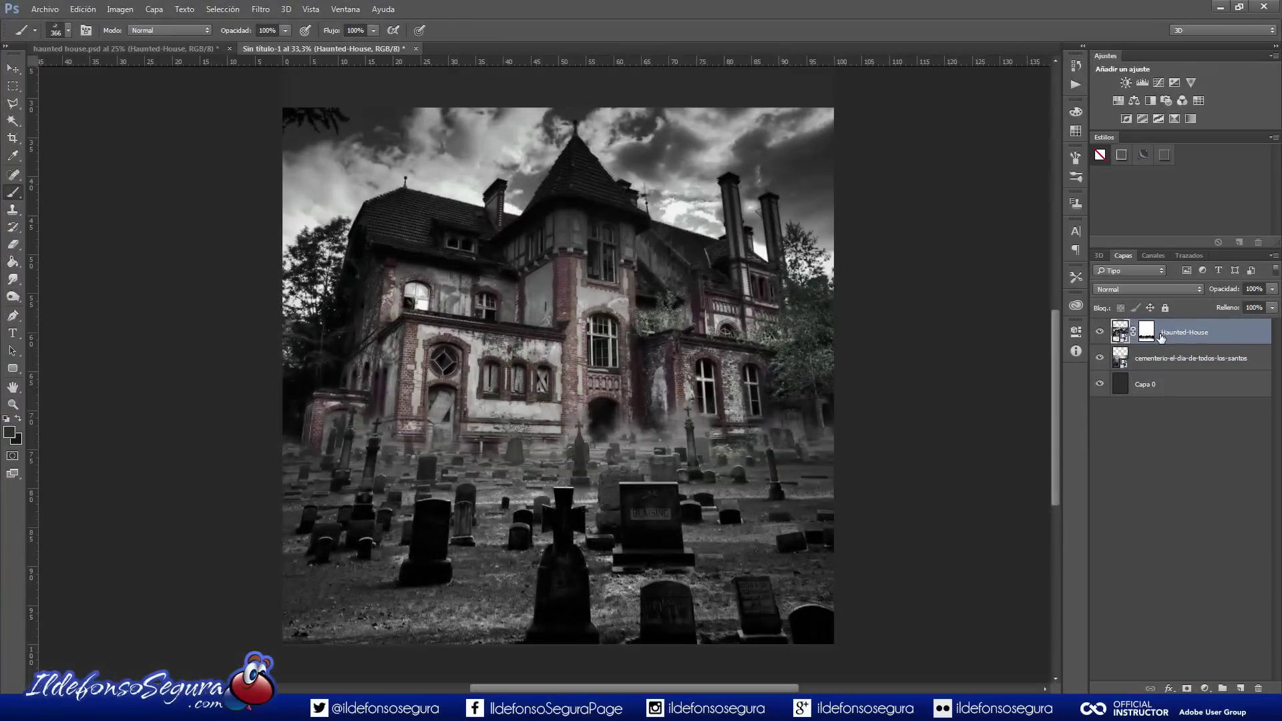
{"action": "left_click", "coordinate": [1146, 334], "text": "alt"}
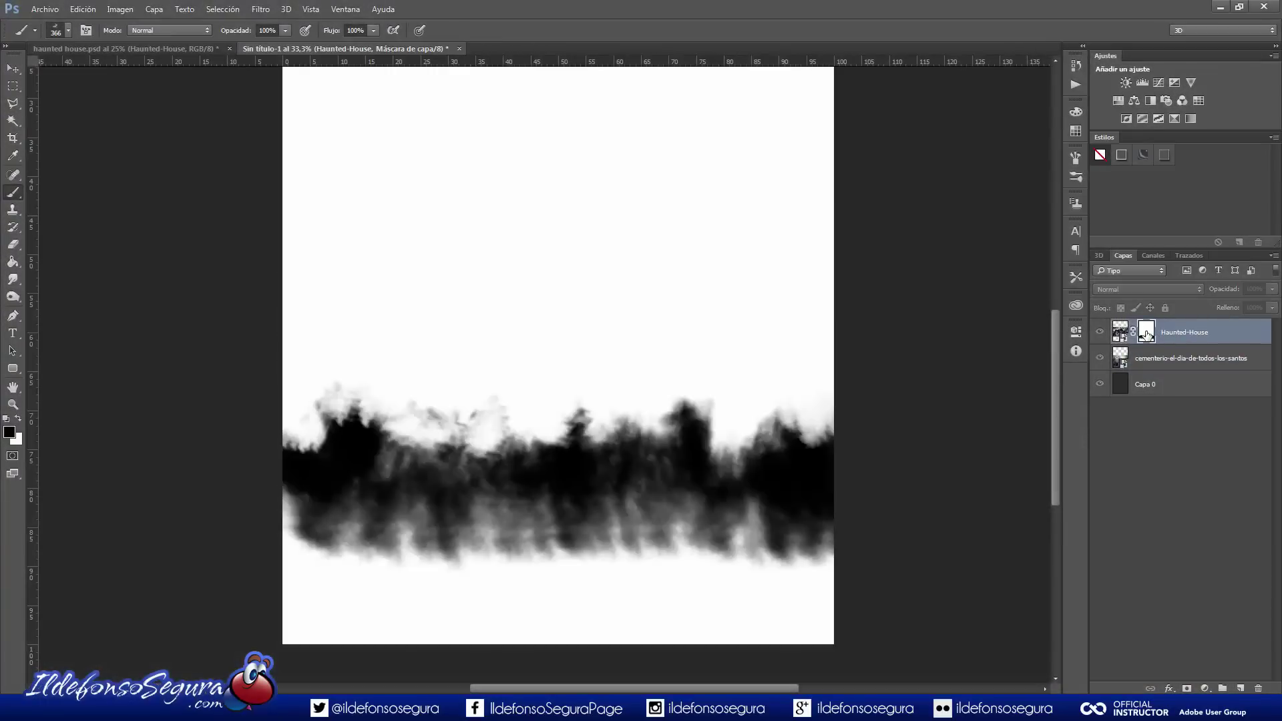
{"action": "left_click", "coordinate": [1147, 334], "text": "alt"}
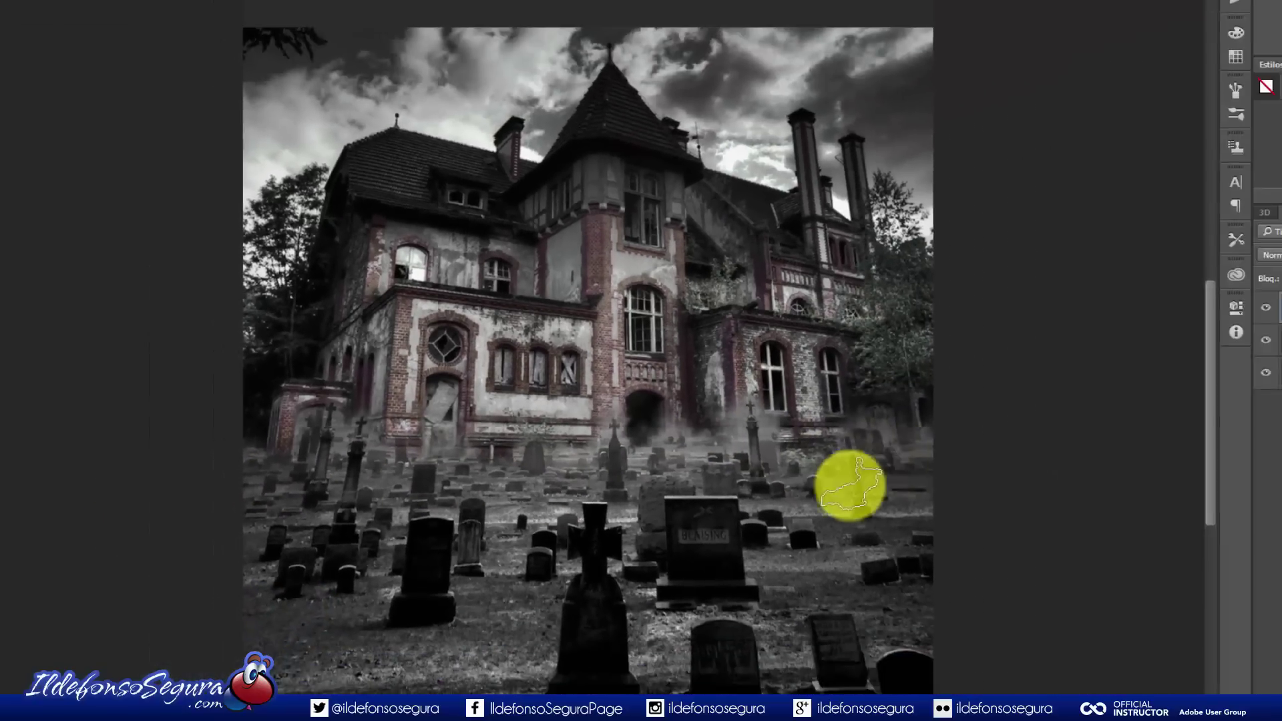
Place the img_4858_1 sky image as an embedded element above the house layer and align it with the canvas's upper edge
{"action": "key", "text": "ctrl+0"}
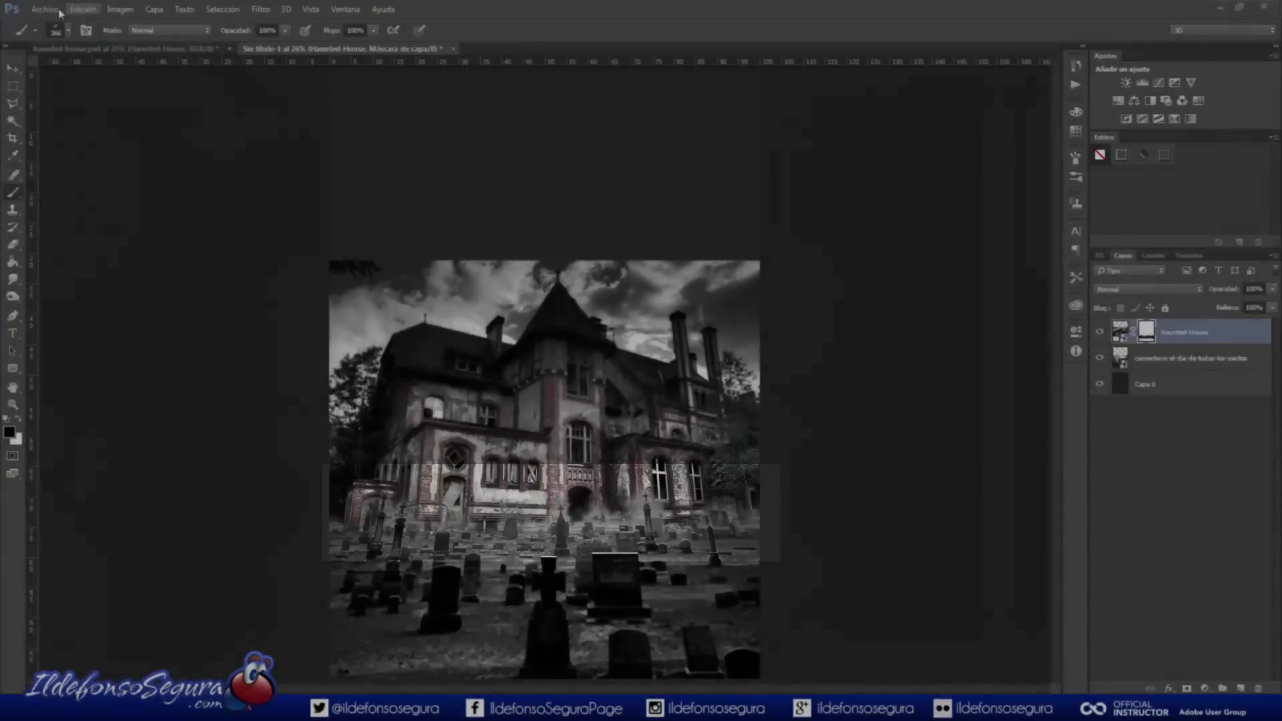
{"action": "left_click", "coordinate": [45, 8]}
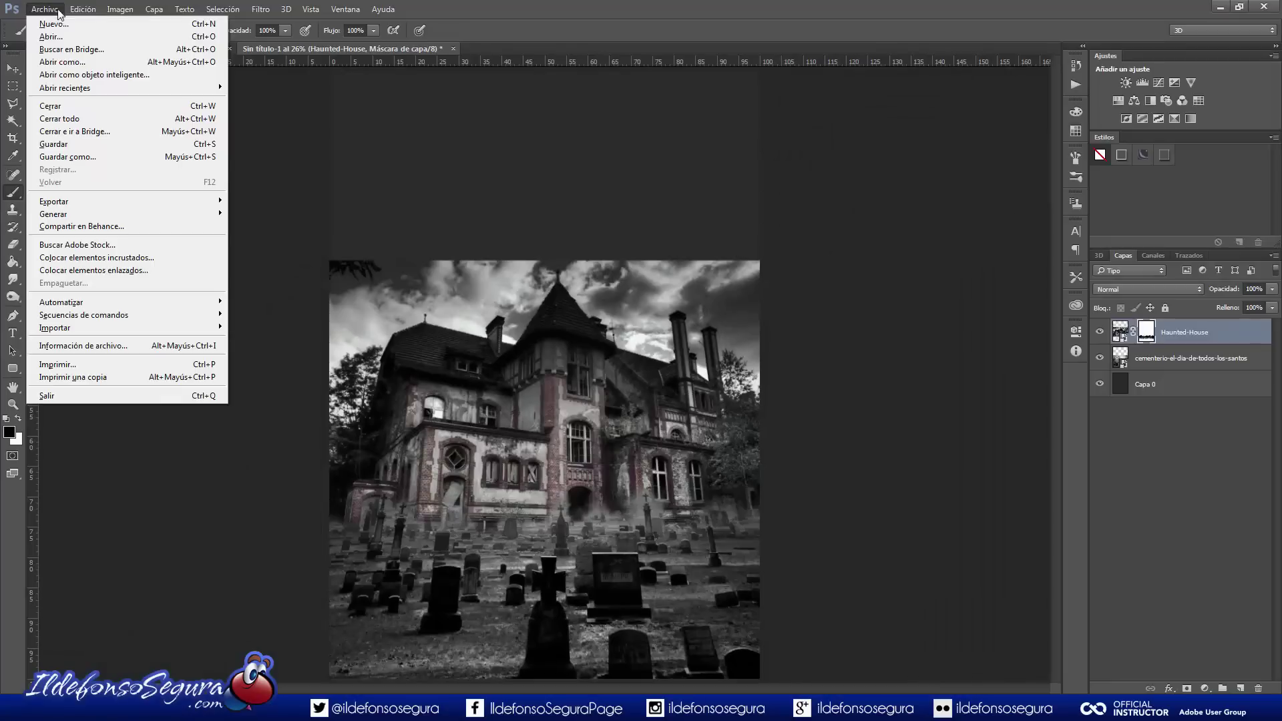
{"action": "left_click", "coordinate": [93, 257]}
{"action": "left_click", "coordinate": [866, 138]}
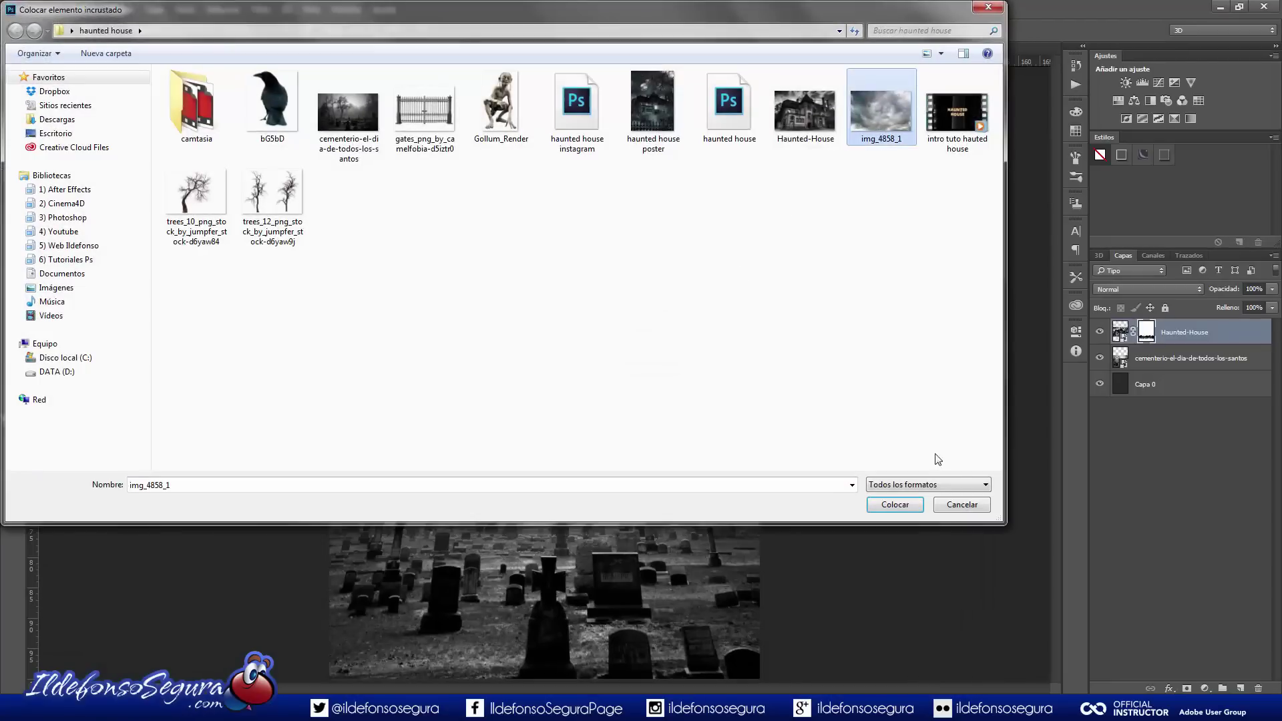
{"action": "left_click", "coordinate": [887, 506]}
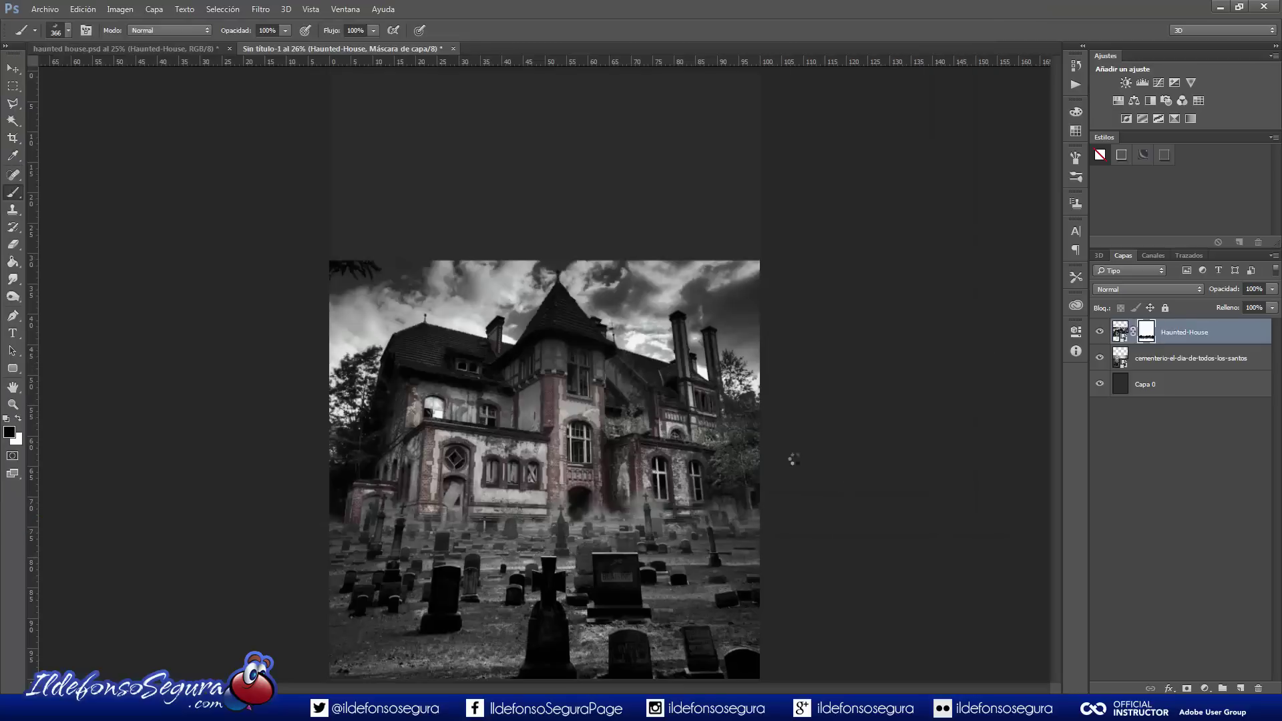
{"action": "left_click_drag", "start_coordinate": [690, 374], "coordinate": [622, 215]}
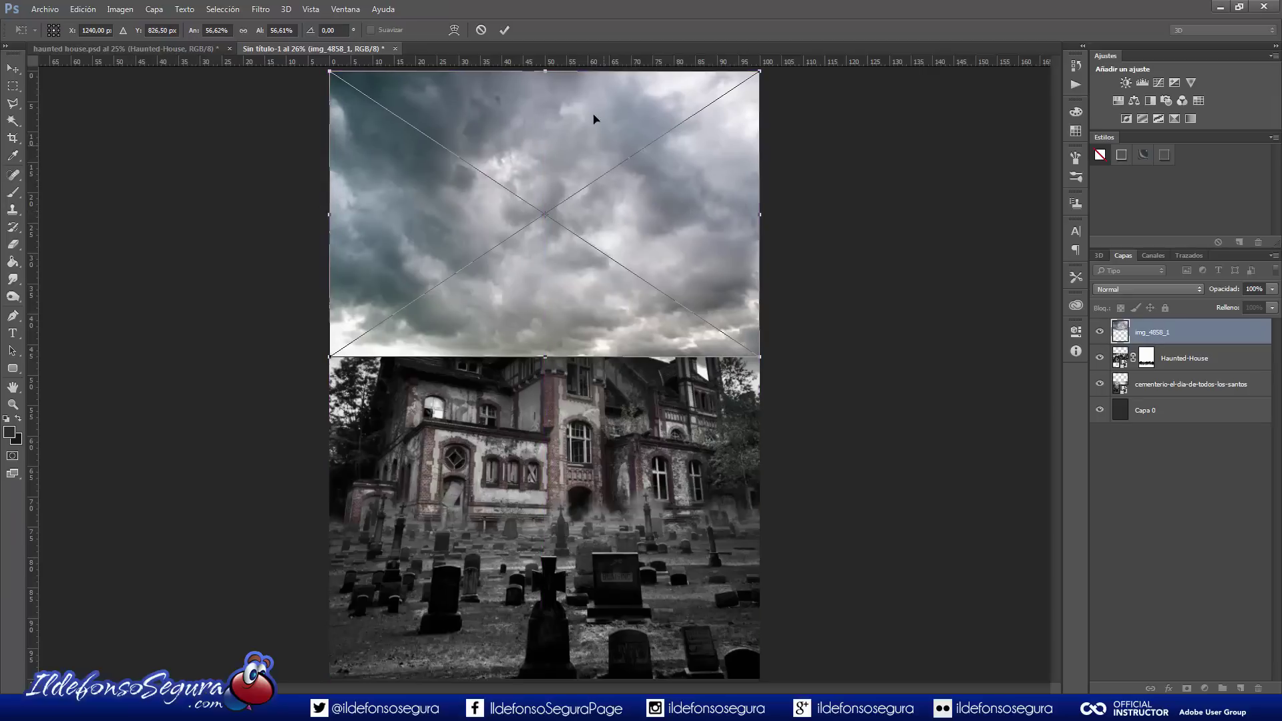
{"action": "left_click", "coordinate": [506, 31]}
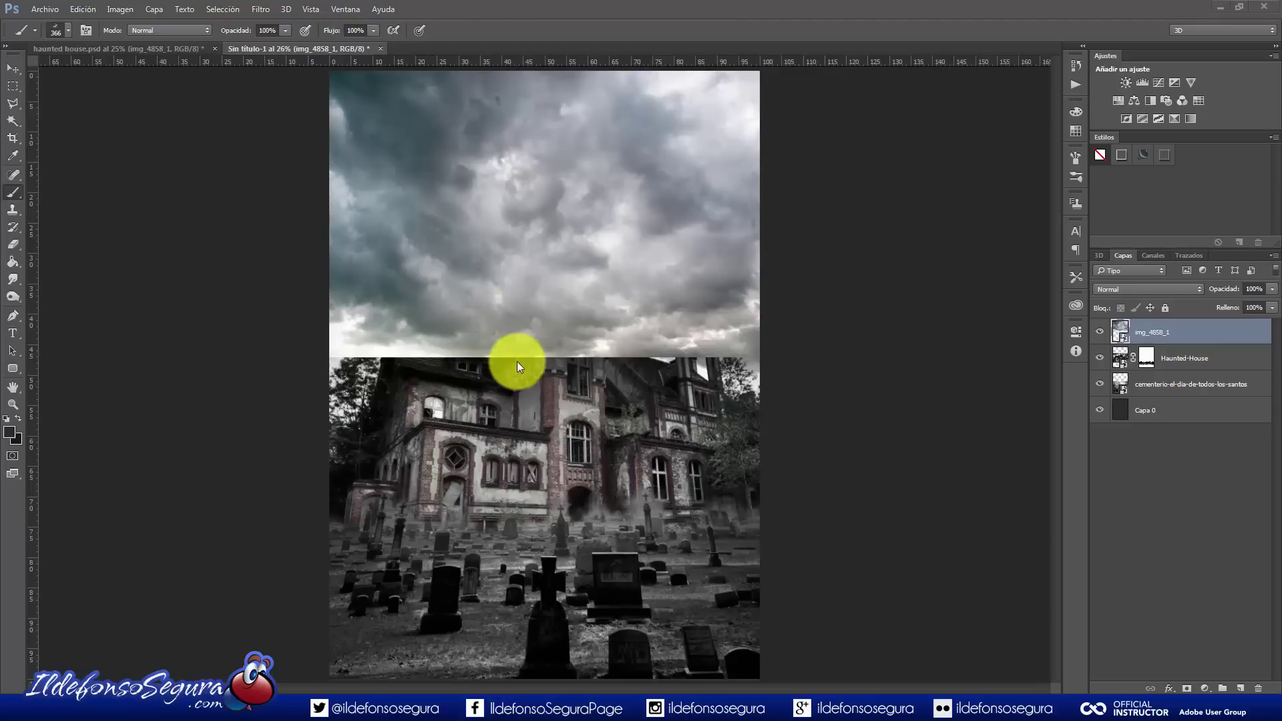
Add a mask to the img_4858_1 layer and fade the sky's lower edge with a black-to-white linear gradient, checking the mask alone
{"action": "left_click", "coordinate": [1187, 689]}
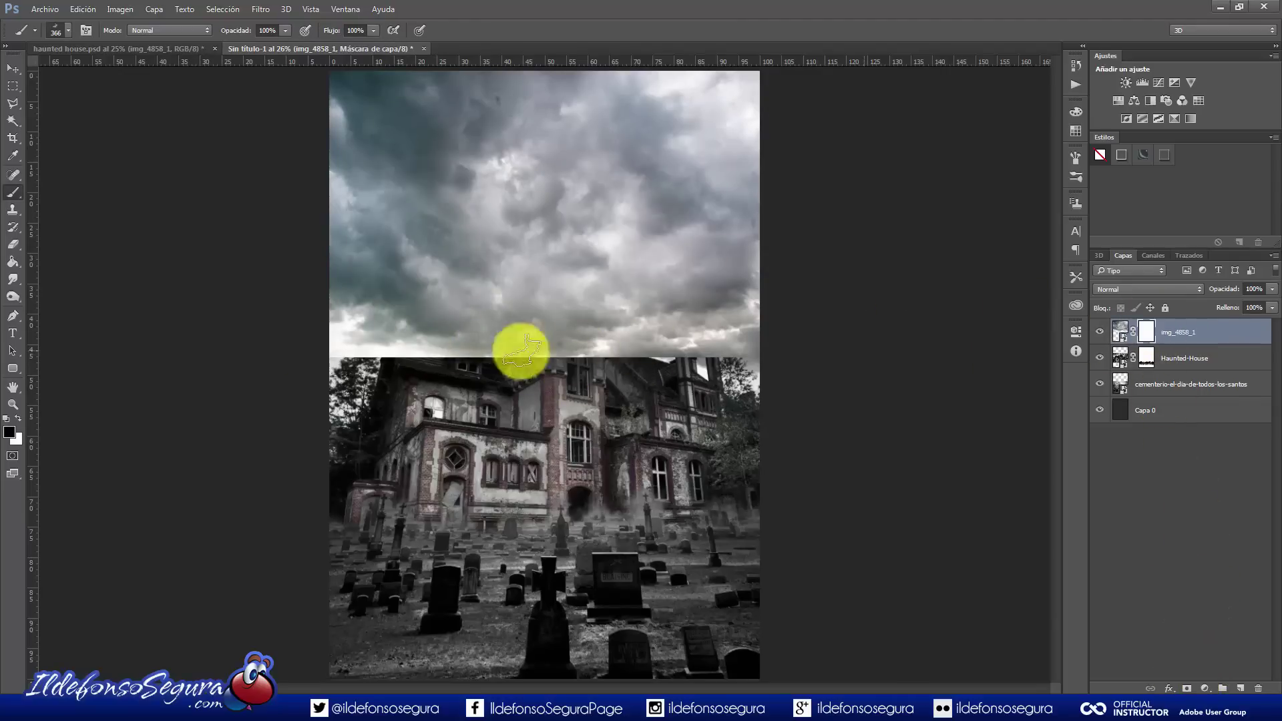
{"action": "left_click", "coordinate": [12, 266]}
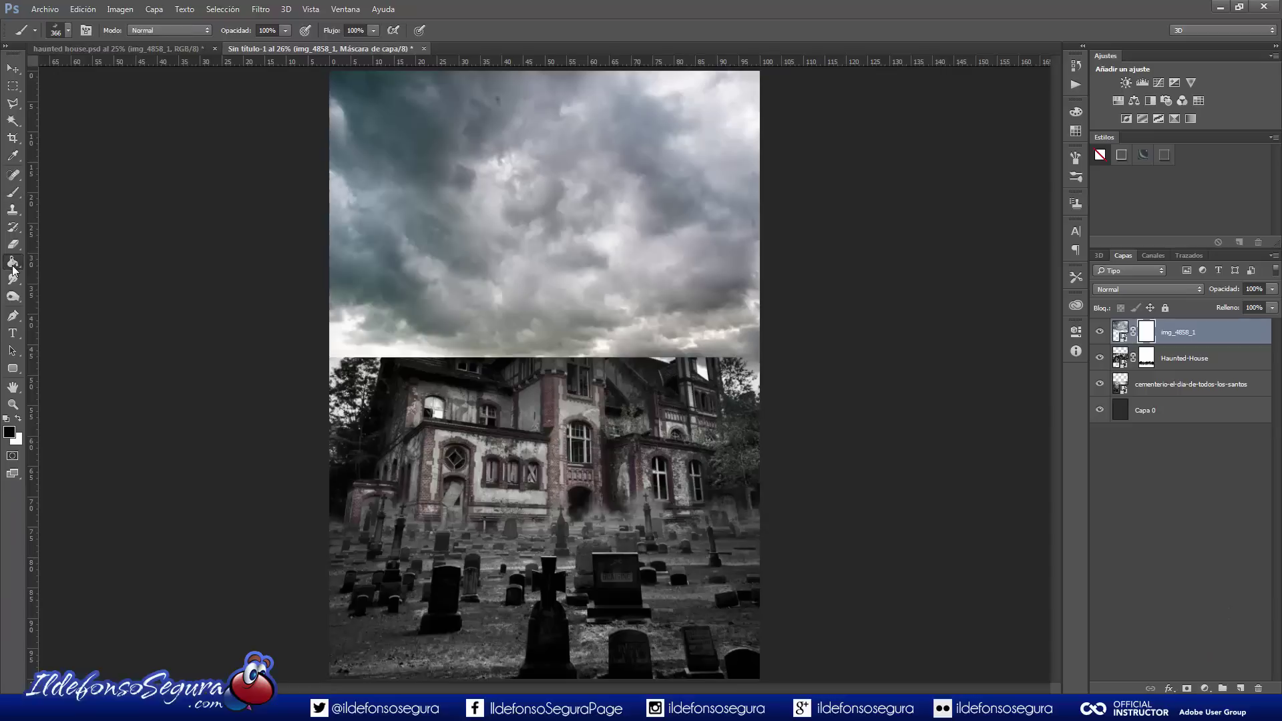
{"action": "left_click", "coordinate": [55, 261]}
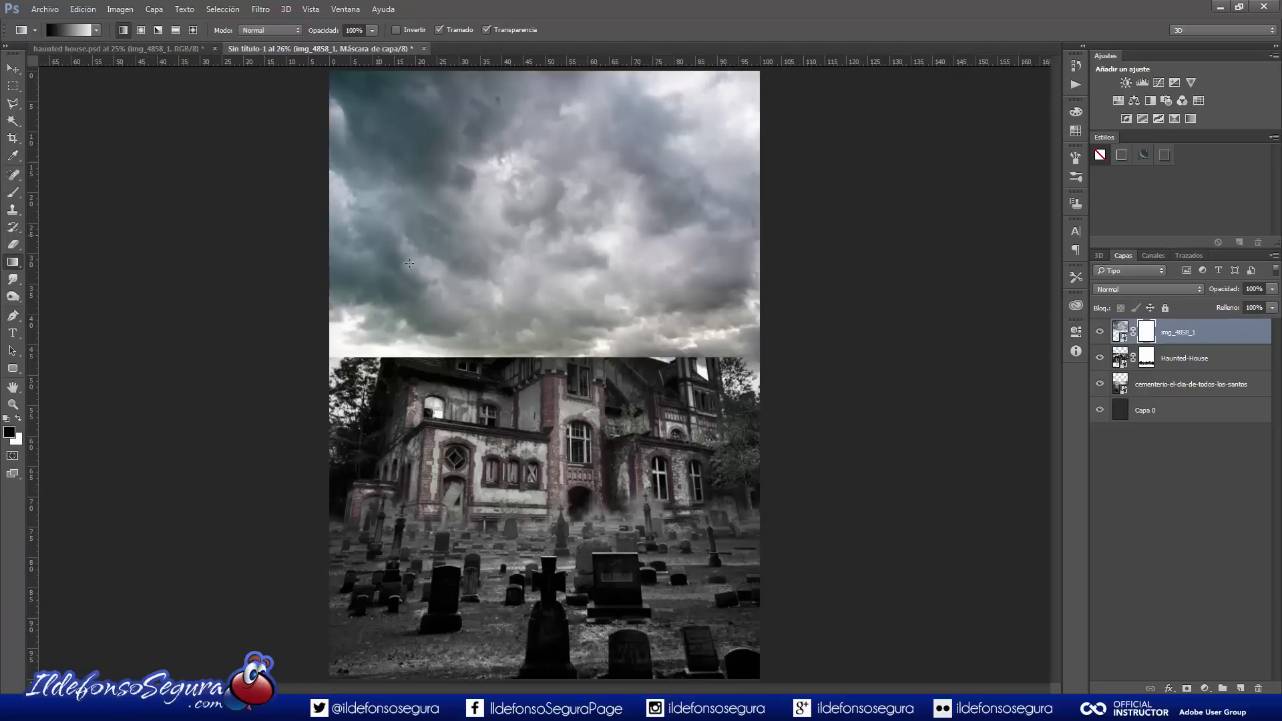
{"action": "left_click_drag", "start_coordinate": [549, 341], "coordinate": [543, 192]}
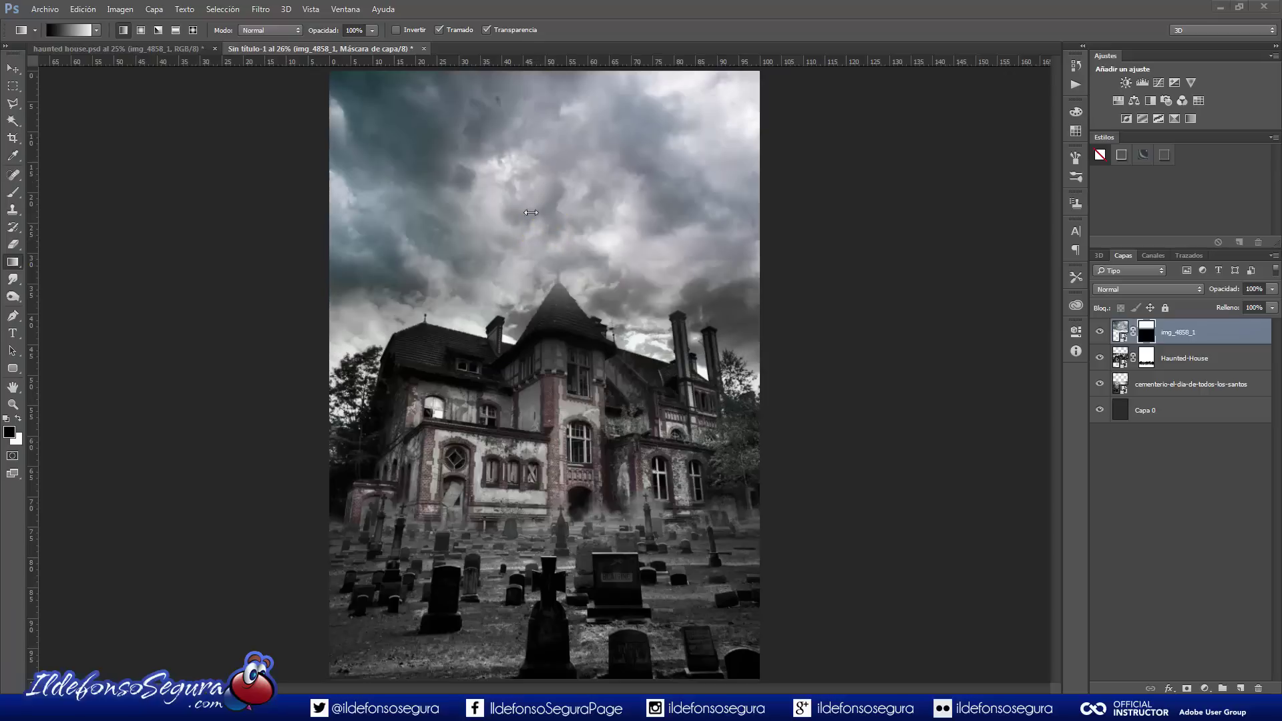
{"action": "left_click", "coordinate": [1148, 339], "text": "alt"}
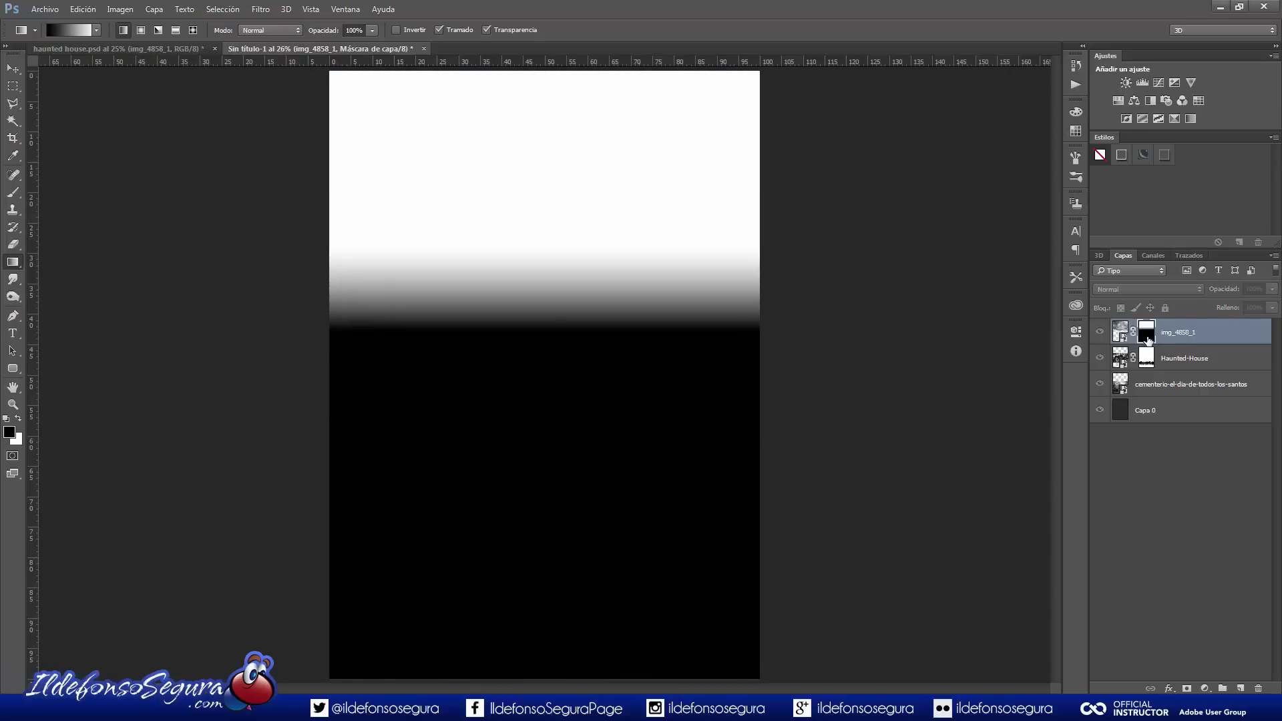
{"action": "left_click", "coordinate": [1148, 340], "text": "alt"}
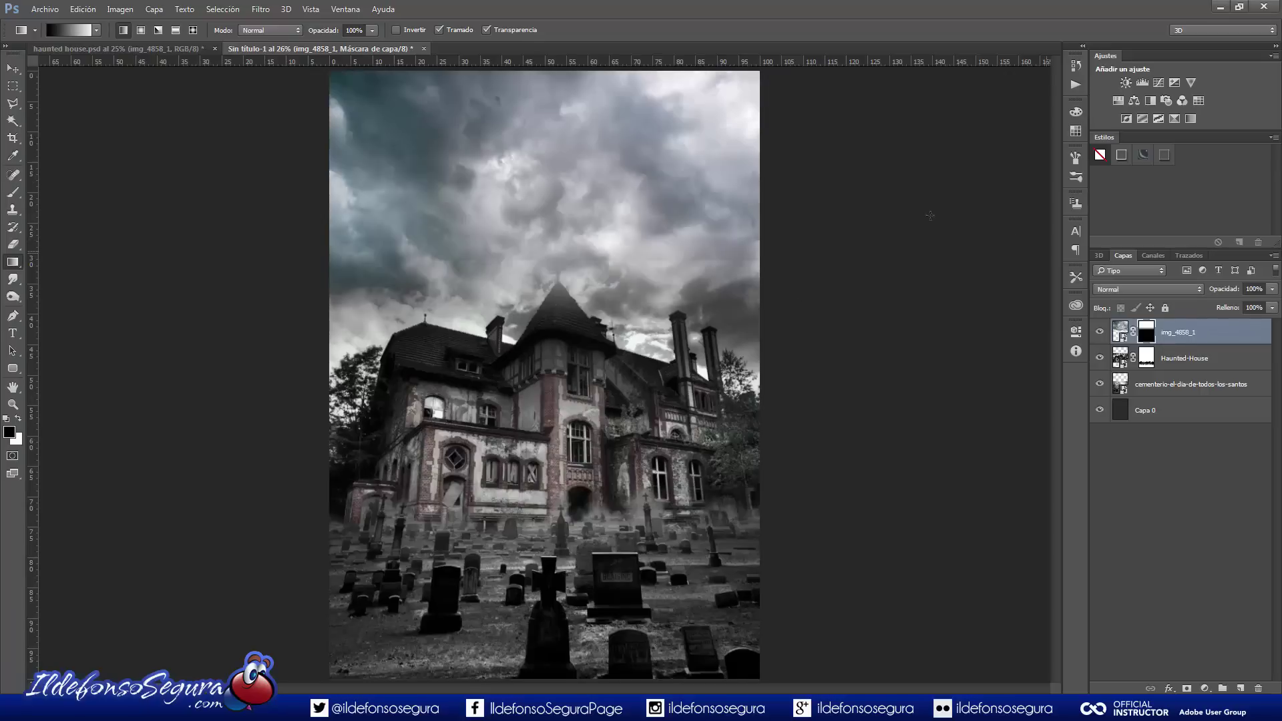
Paint black on the sky mask over the tower's tip with the cloud brush at 666 px to uncover the roof
{"action": "left_click", "coordinate": [13, 192]}
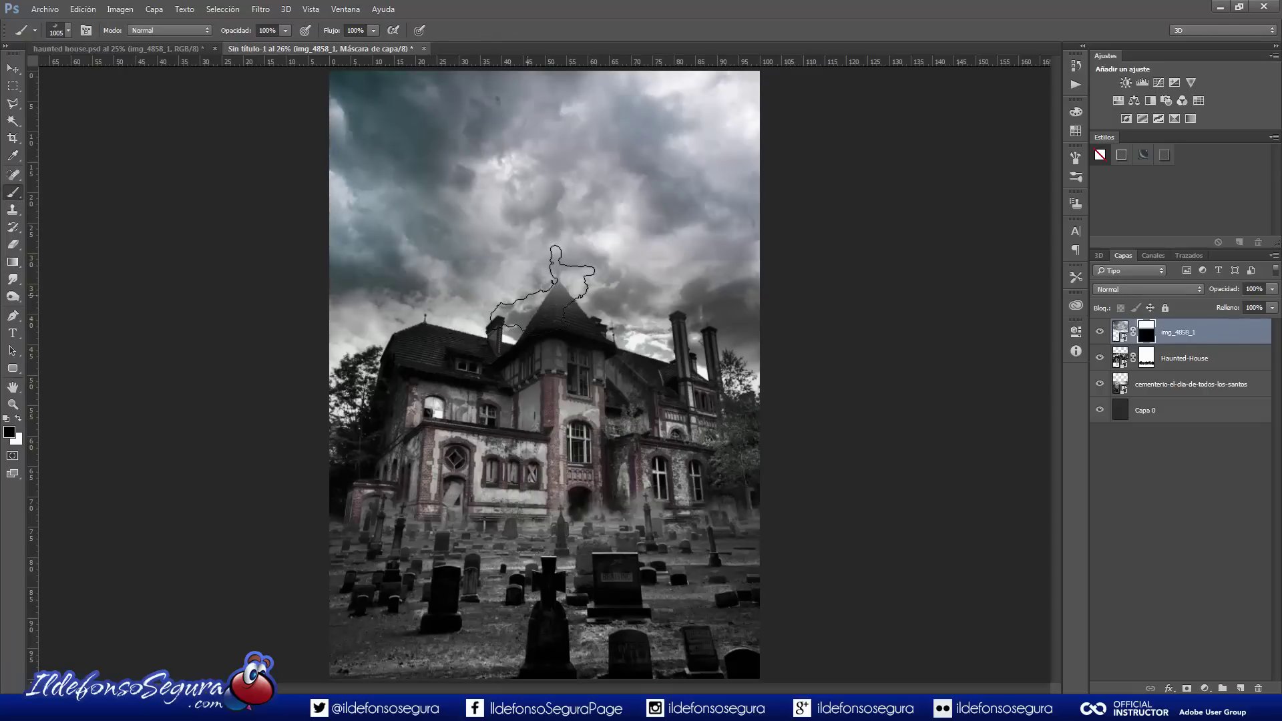
{"action": "left_click_drag", "start_coordinate": [547, 292], "coordinate": [510, 299]}
{"action": "scroll", "coordinate": [554, 286], "scroll_direction": "up", "scroll_amount": 3}
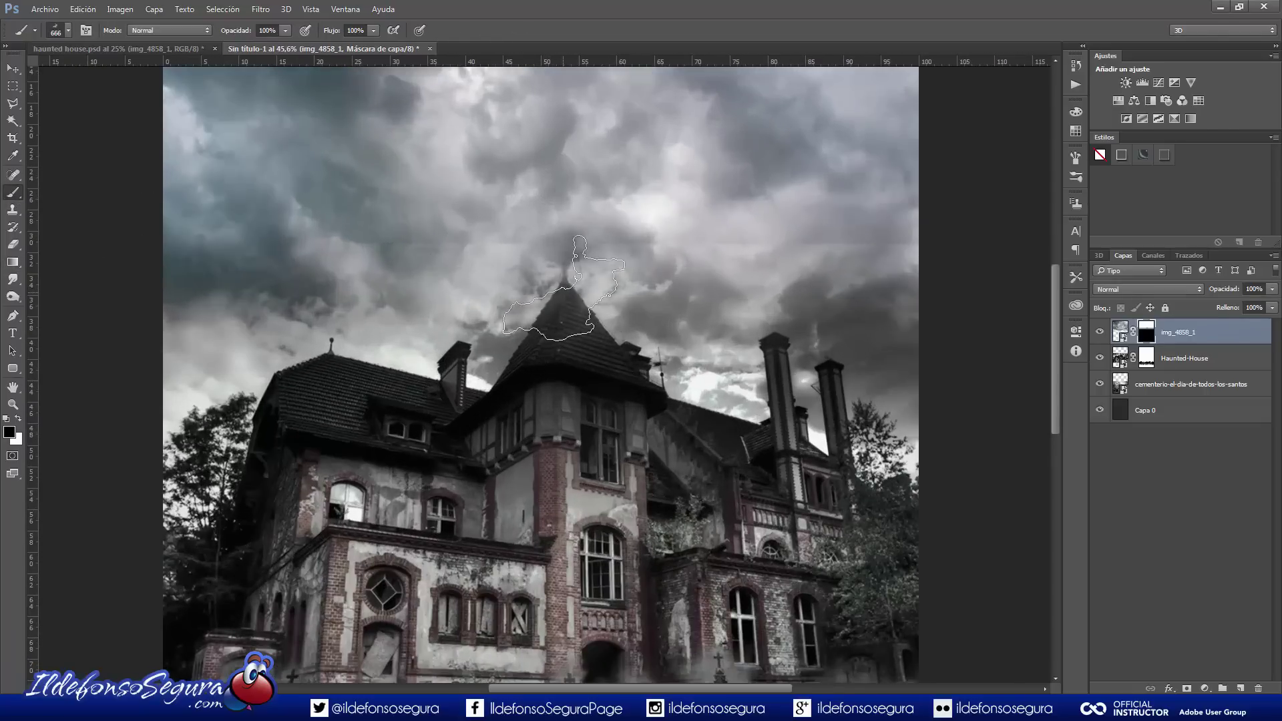
{"action": "left_click", "coordinate": [564, 288]}
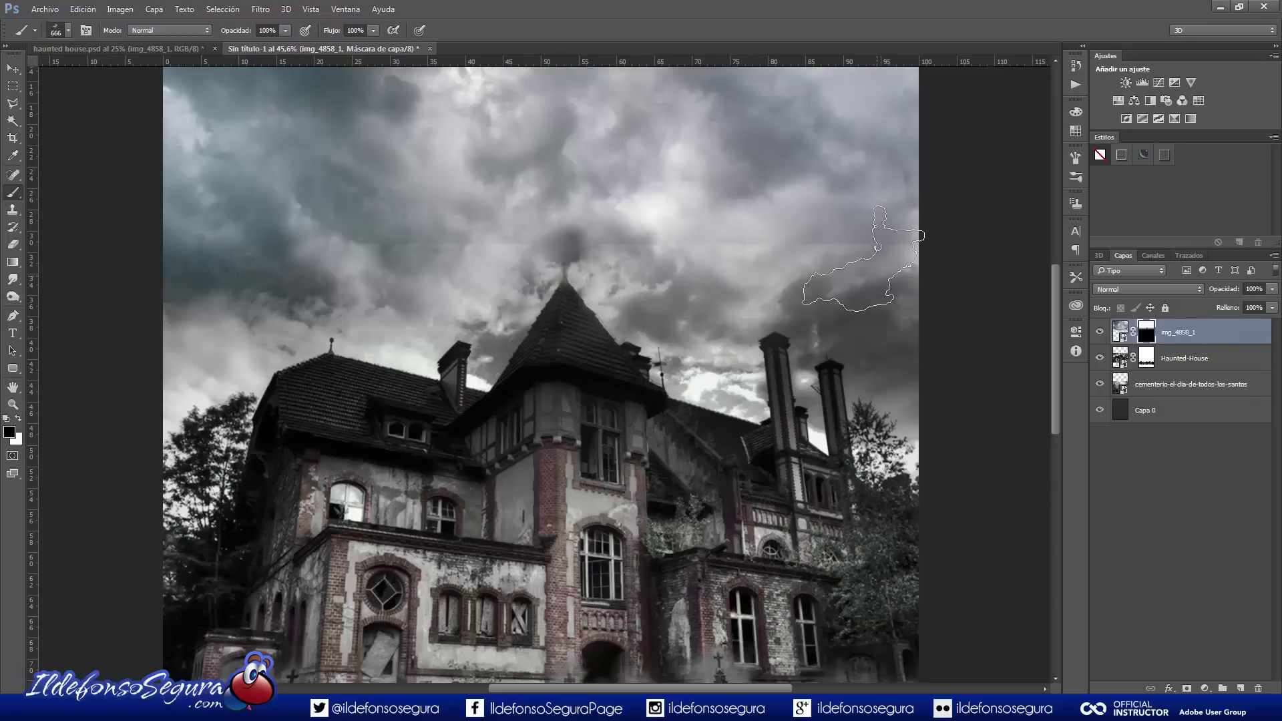
Refine the sky mask around the tower by alternating white and black paint, reducing the brush to 530 px, and inspect the mask
{"action": "key", "text": "x"}
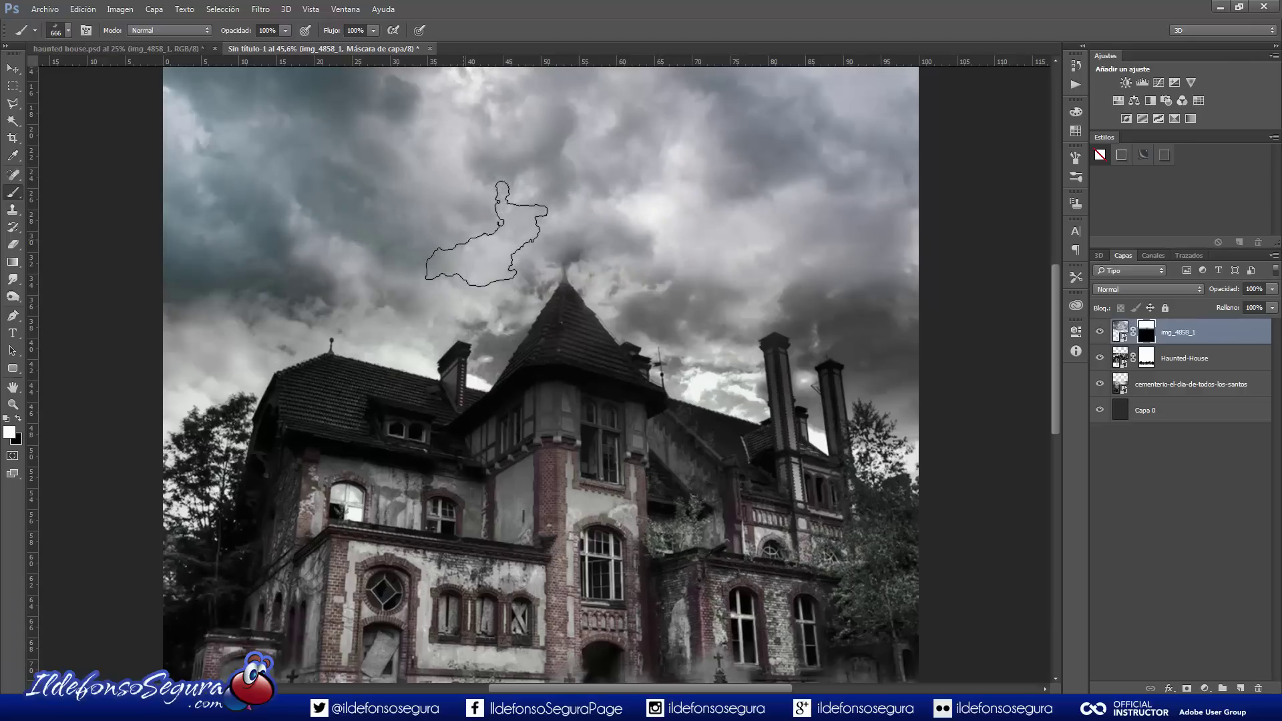
{"action": "key", "text": "x"}
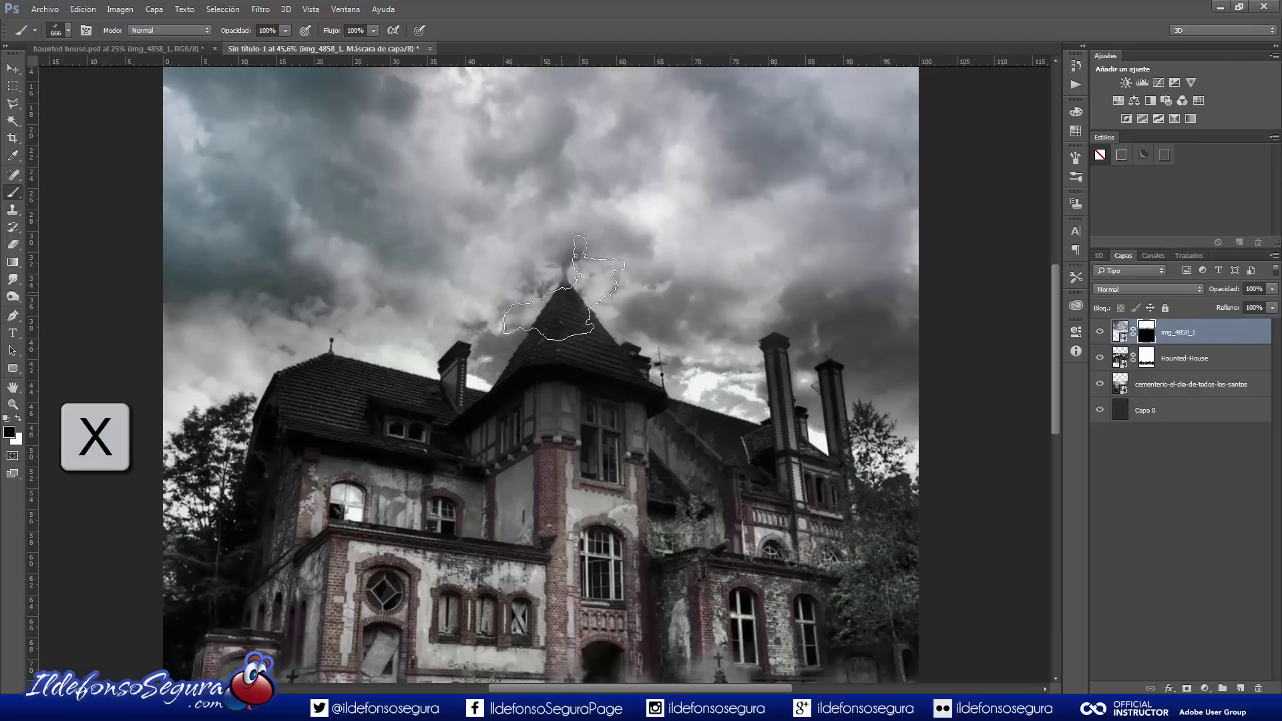
{"action": "left_click_drag", "start_coordinate": [561, 293], "coordinate": [539, 295]}
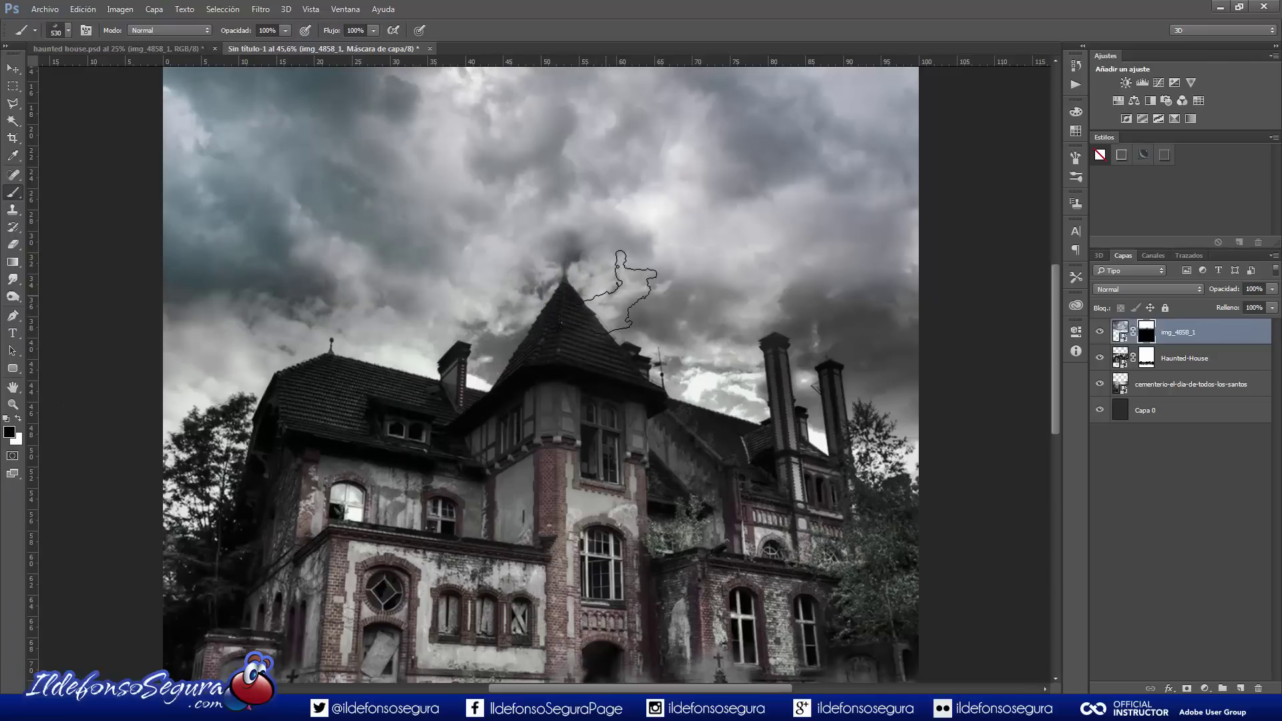
{"action": "key", "text": "ctrl+0"}
{"action": "left_click", "coordinate": [1146, 339], "text": "alt"}
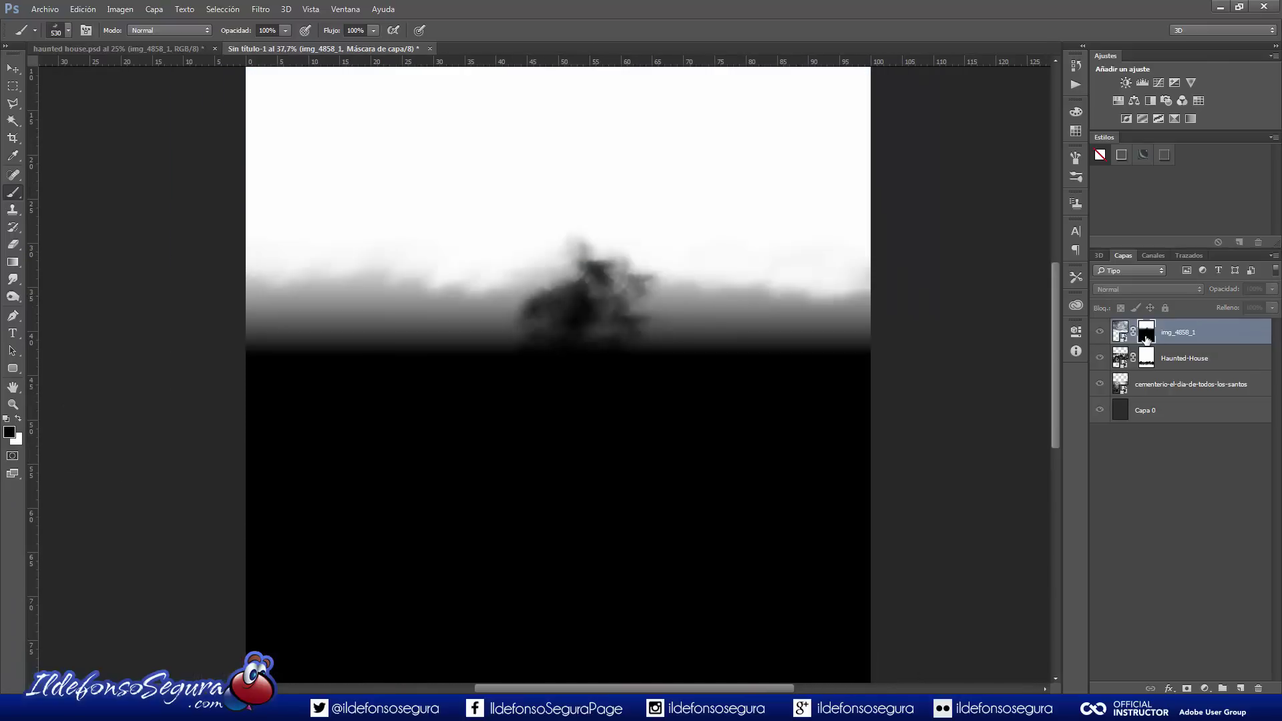
{"action": "left_click", "coordinate": [1146, 339], "text": "alt"}
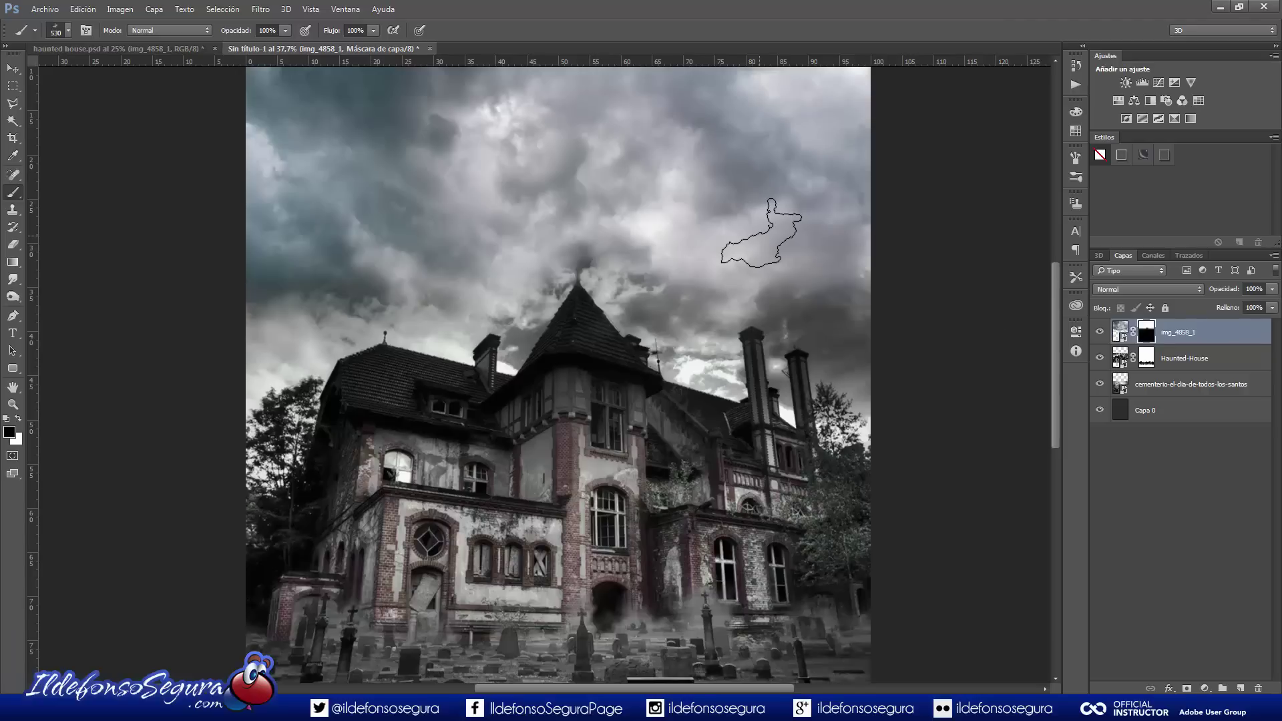
{"action": "key", "text": "ctrl+0"}
{"action": "scroll", "coordinate": [761, 237], "scroll_direction": "down", "scroll_amount": 1}
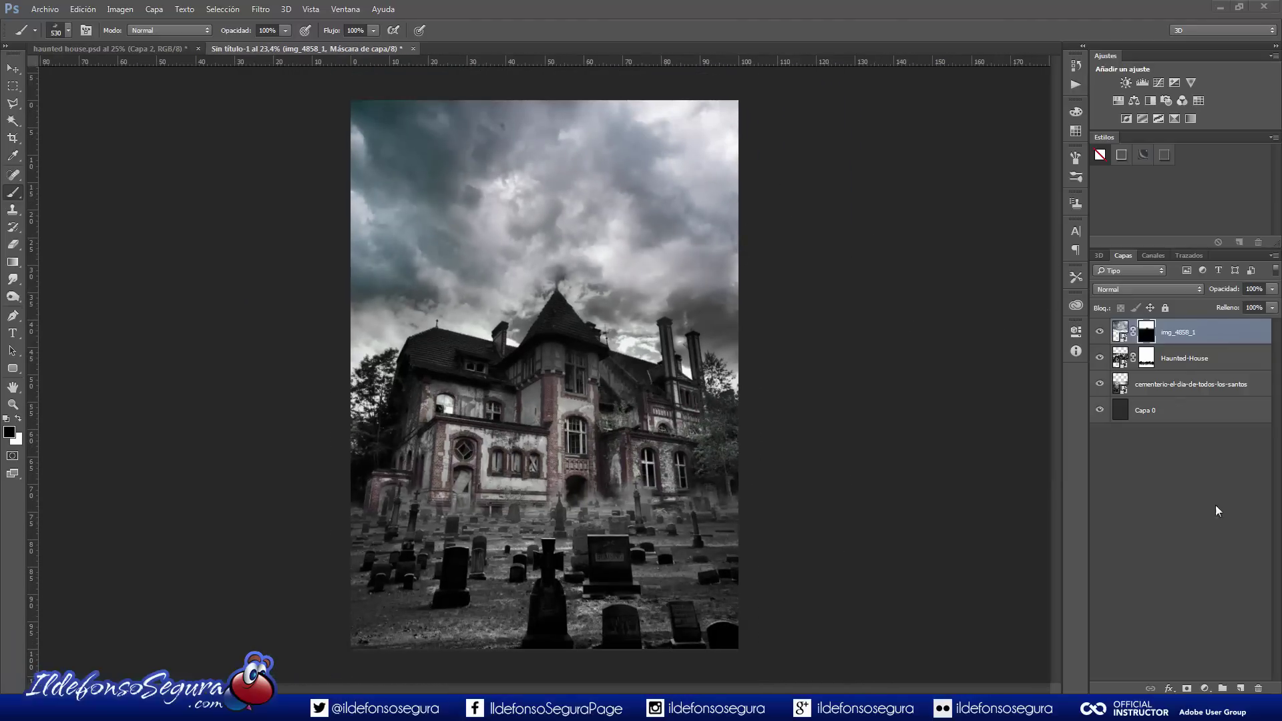
Create a new layer above the sky image and name it niebla
{"action": "left_click", "coordinate": [1240, 686]}
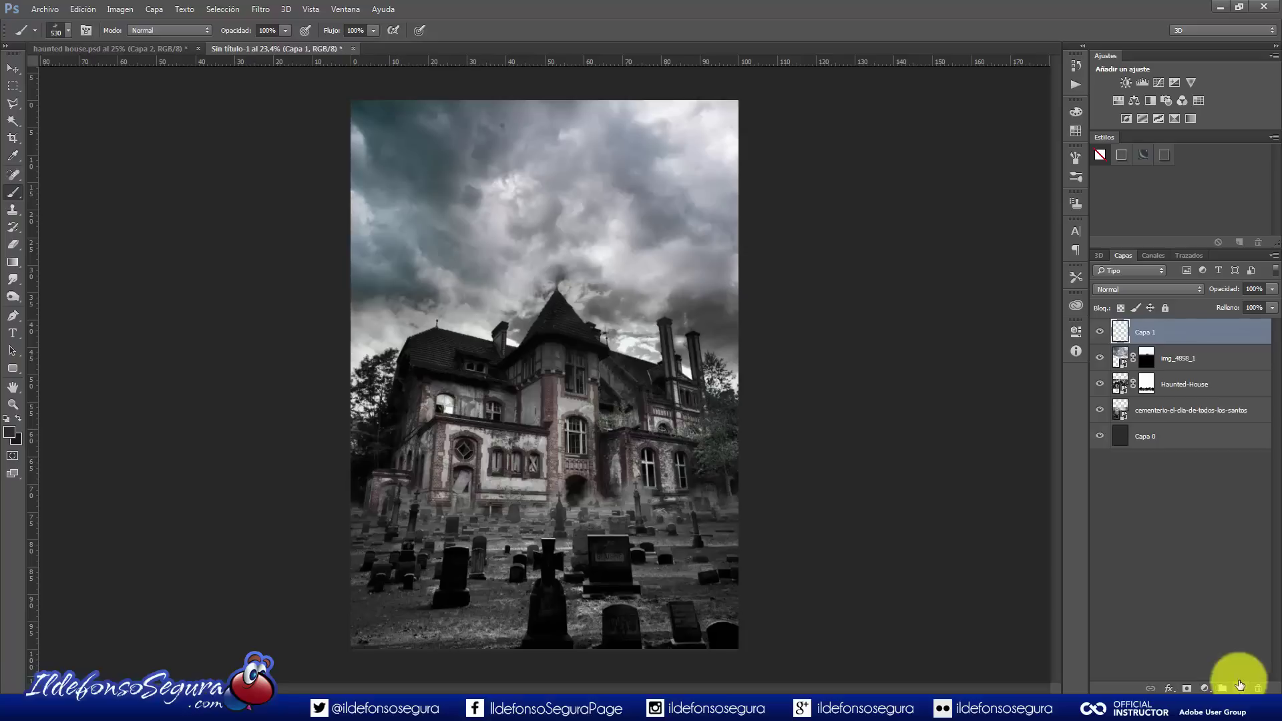
{"action": "double_click", "coordinate": [1144, 332]}
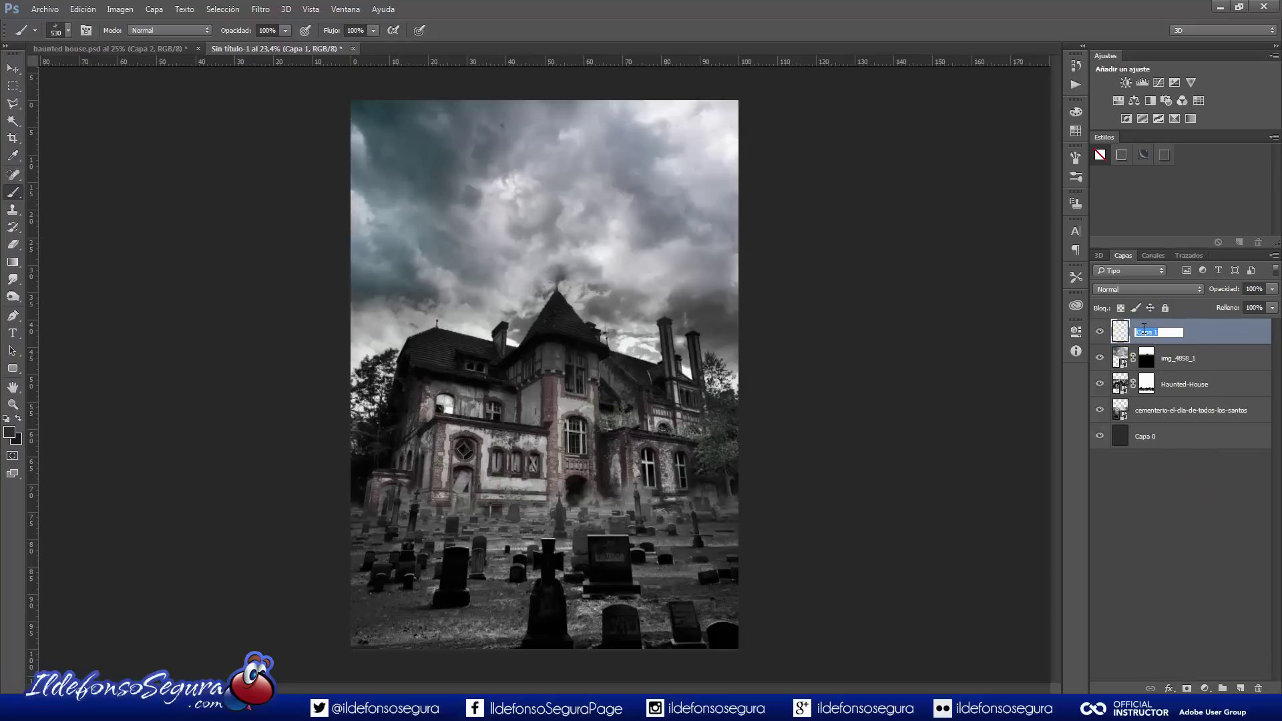
{"action": "type", "text": "niebla"}
{"action": "key", "text": "Return"}
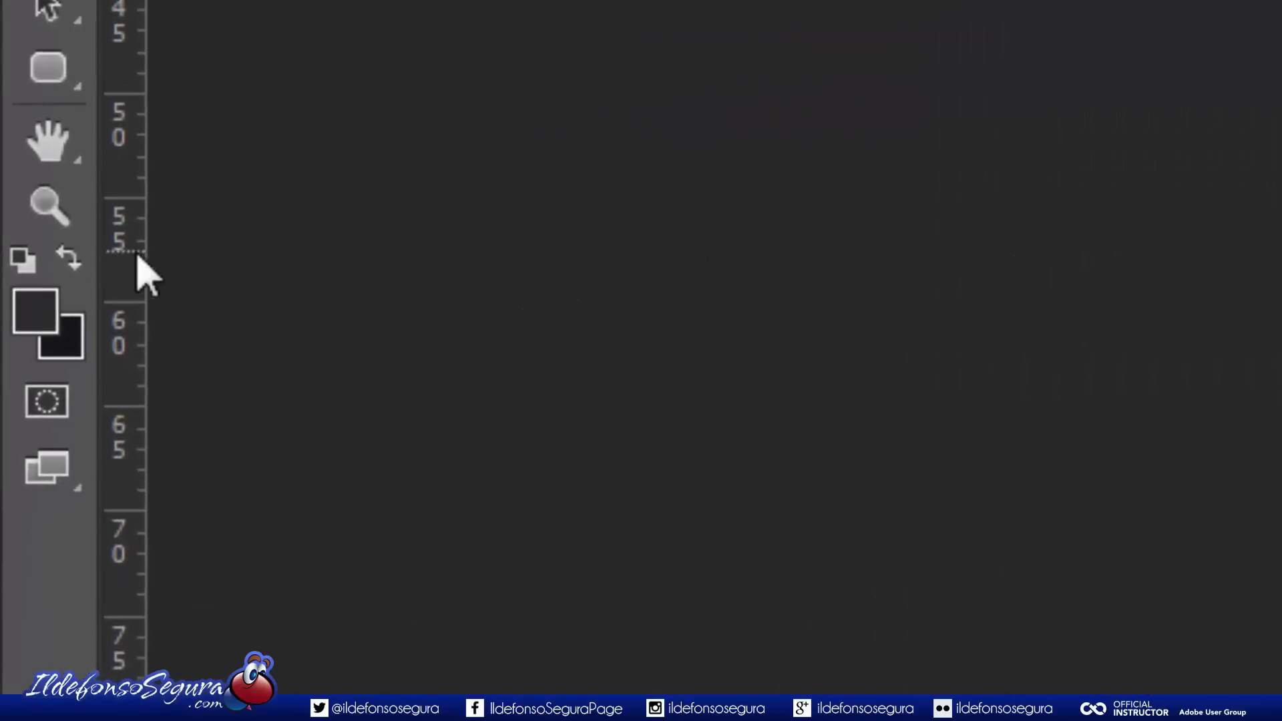
Paint white fog over the cemetery and its sides on the niebla layer with the cloud brush enlarged to 3229 px
{"action": "left_click", "coordinate": [22, 261]}
{"action": "left_click", "coordinate": [60, 257]}
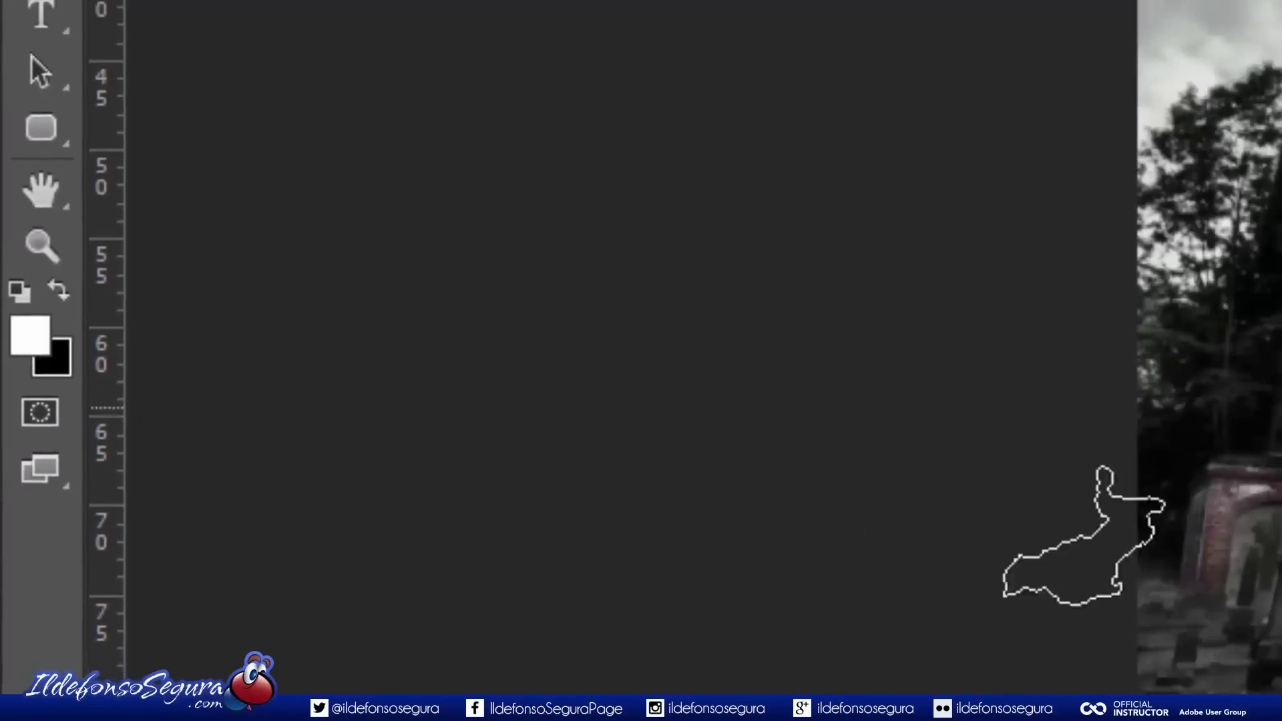
{"action": "mouse_move", "coordinate": [852, 560]}
{"action": "left_mouse_down"}
{"action": "mouse_move", "coordinate": [875, 560]}
{"action": "mouse_move", "coordinate": [663, 518]}
{"action": "left_mouse_up"}
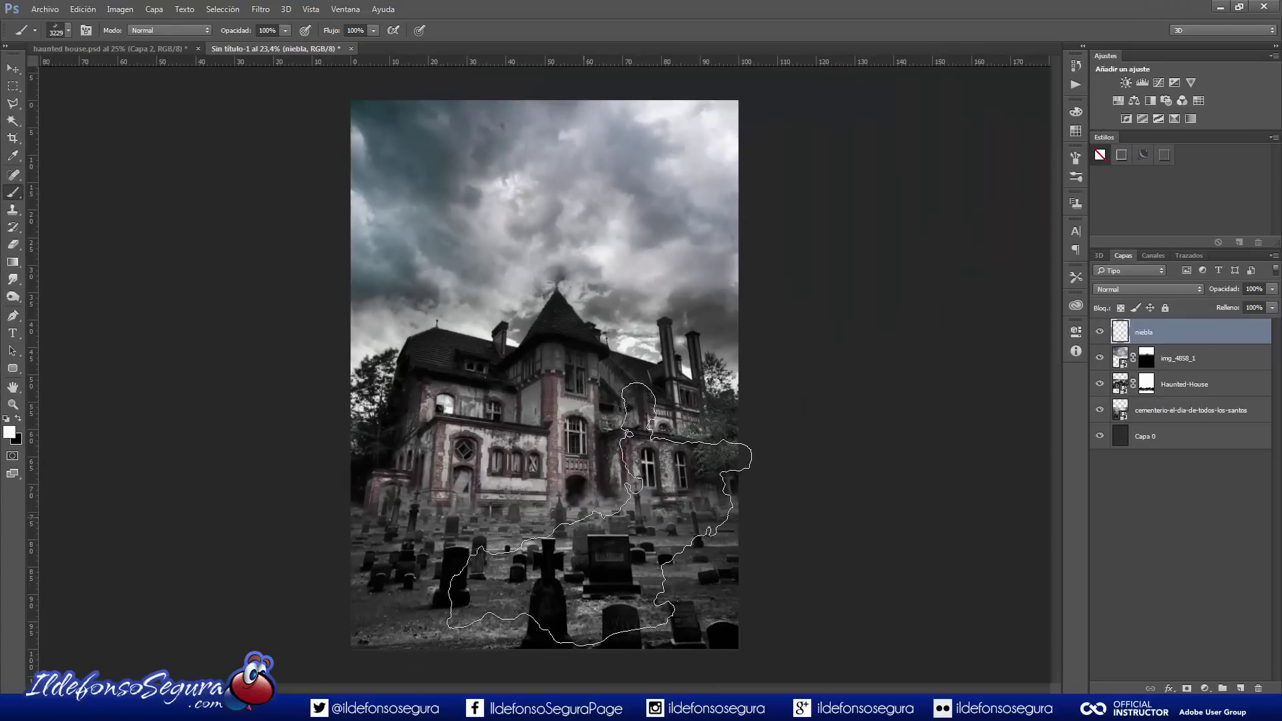
{"action": "left_click", "coordinate": [727, 568]}
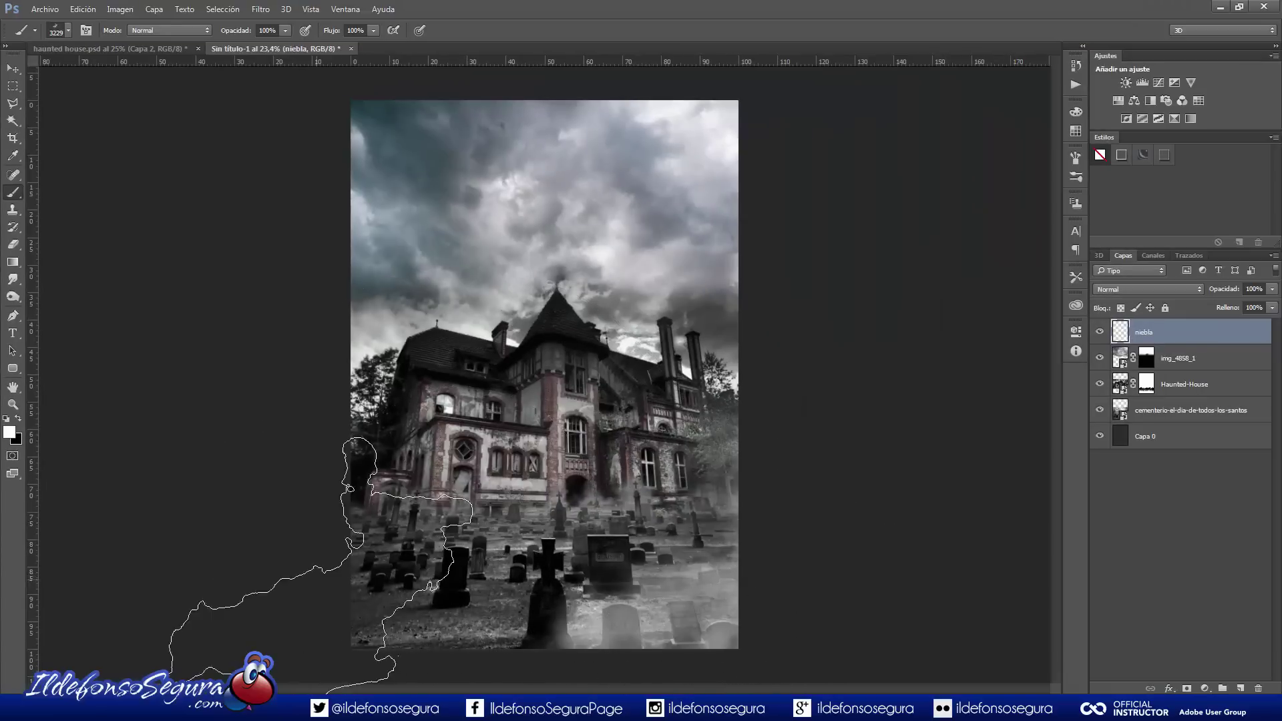
{"action": "left_click", "coordinate": [334, 554]}
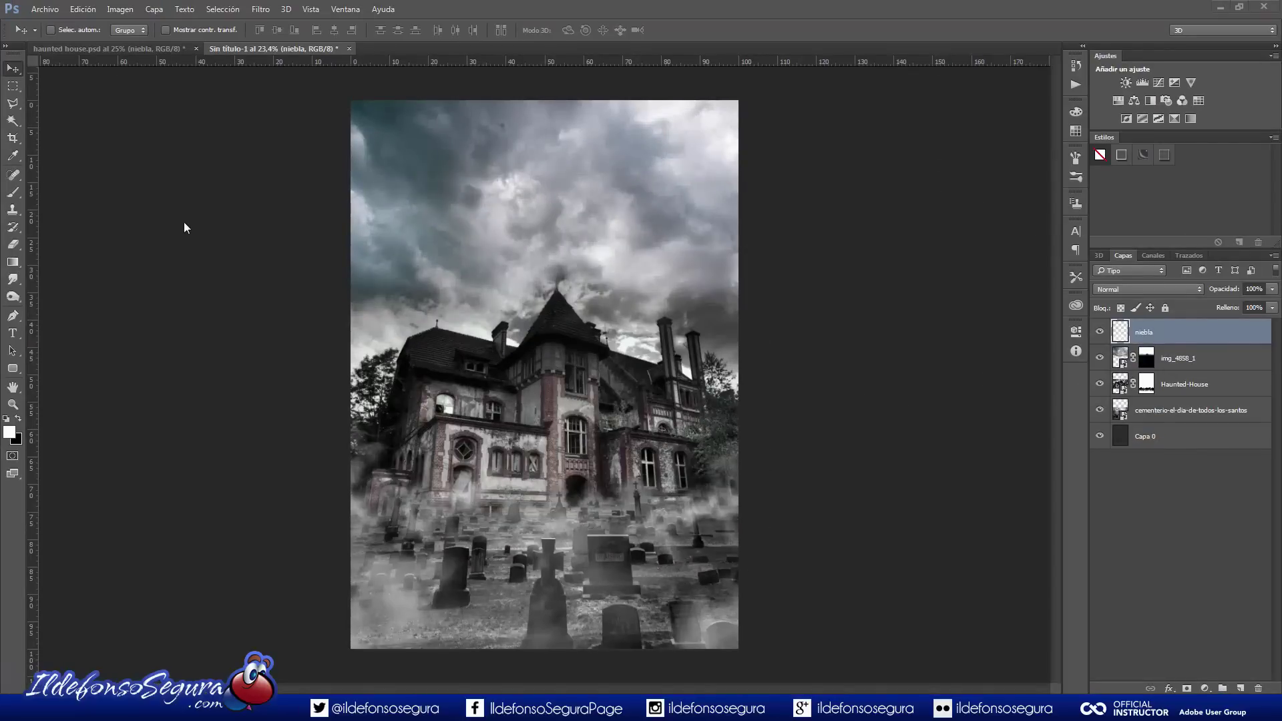
Place the image trees_10_png_stock_by_jumpfer_stock-d6yaw84 as an embedded element above the niebla layer
{"action": "left_click", "coordinate": [42, 9]}
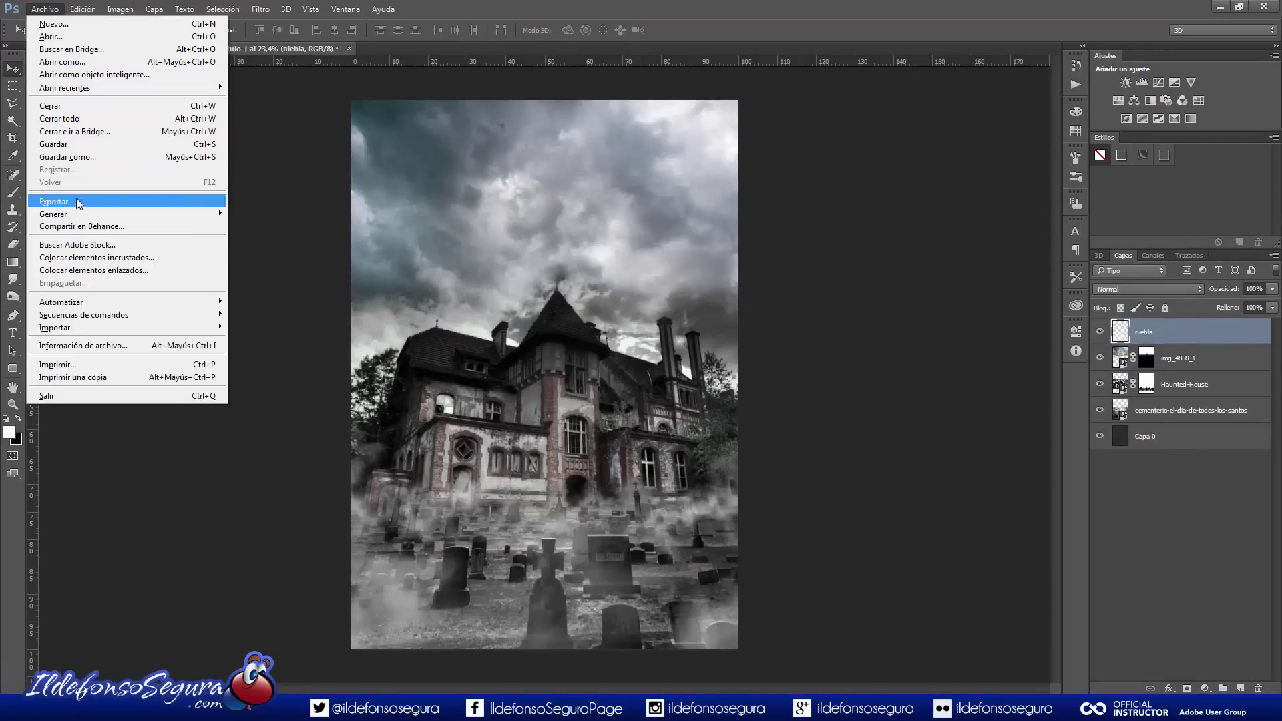
{"action": "left_click", "coordinate": [90, 260]}
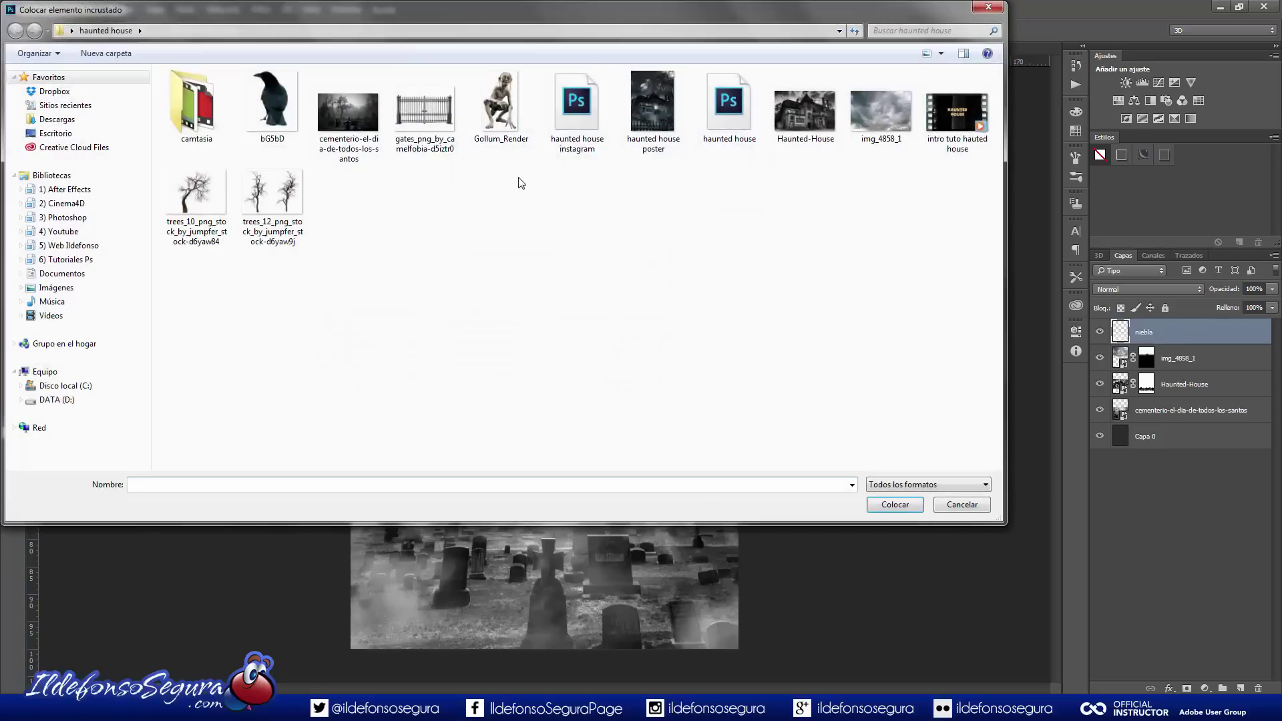
{"action": "left_click", "coordinate": [204, 207]}
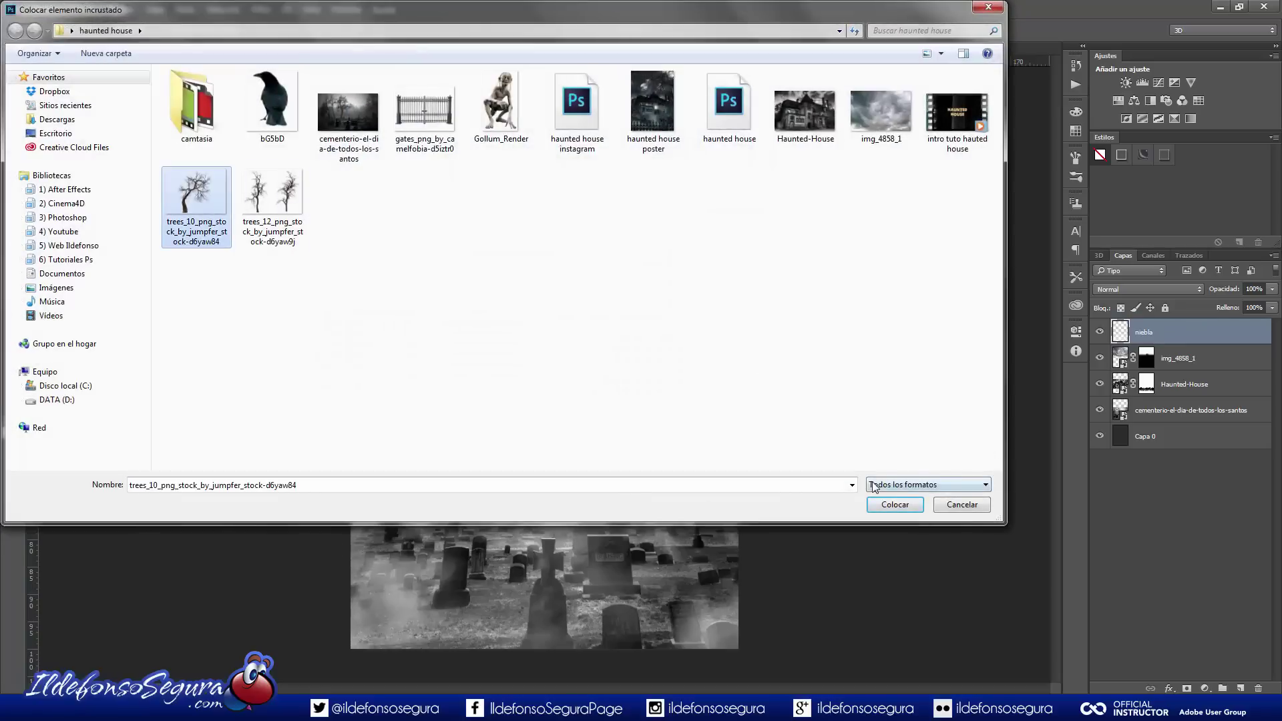
{"action": "left_click", "coordinate": [891, 507]}
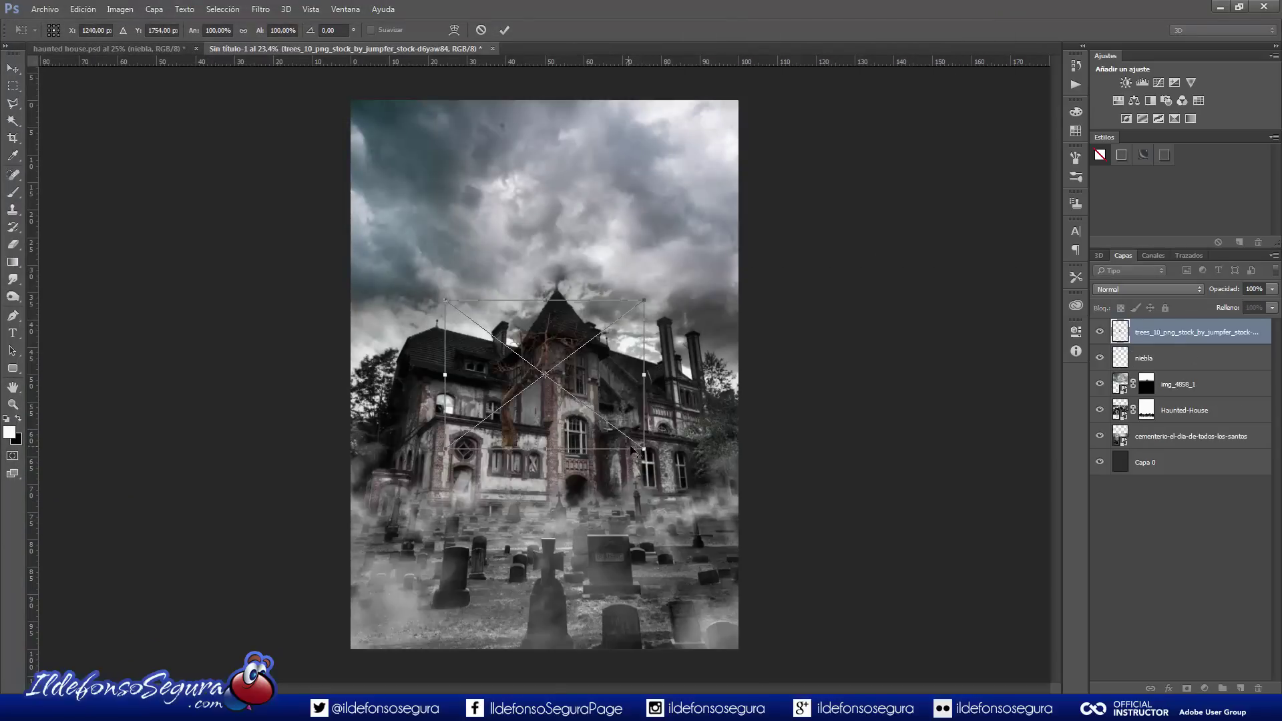
Scale the placed tree to about 213%, rotate it about 9 degrees and position its branches over the house's upper left side
{"action": "left_click_drag", "start_coordinate": [645, 448], "coordinate": [517, 418]}
{"action": "left_click_drag", "start_coordinate": [656, 371], "coordinate": [647, 408]}
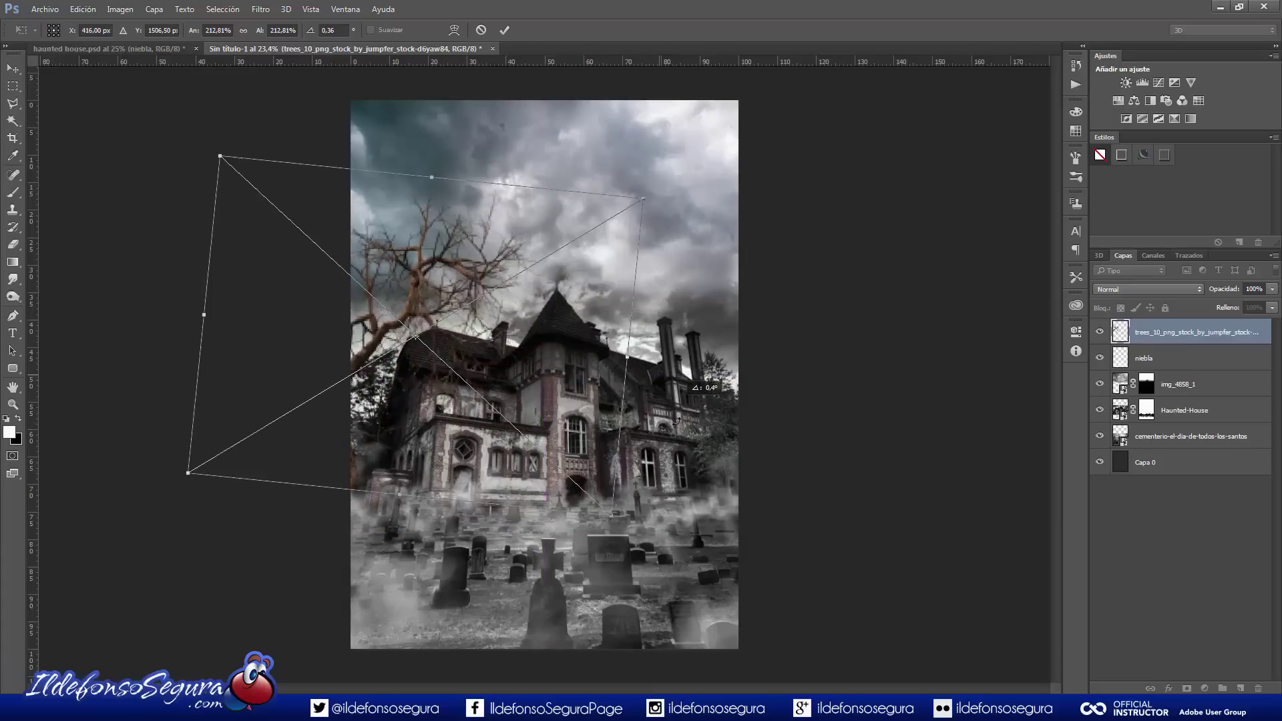
{"action": "left_click_drag", "start_coordinate": [500, 408], "coordinate": [502, 386]}
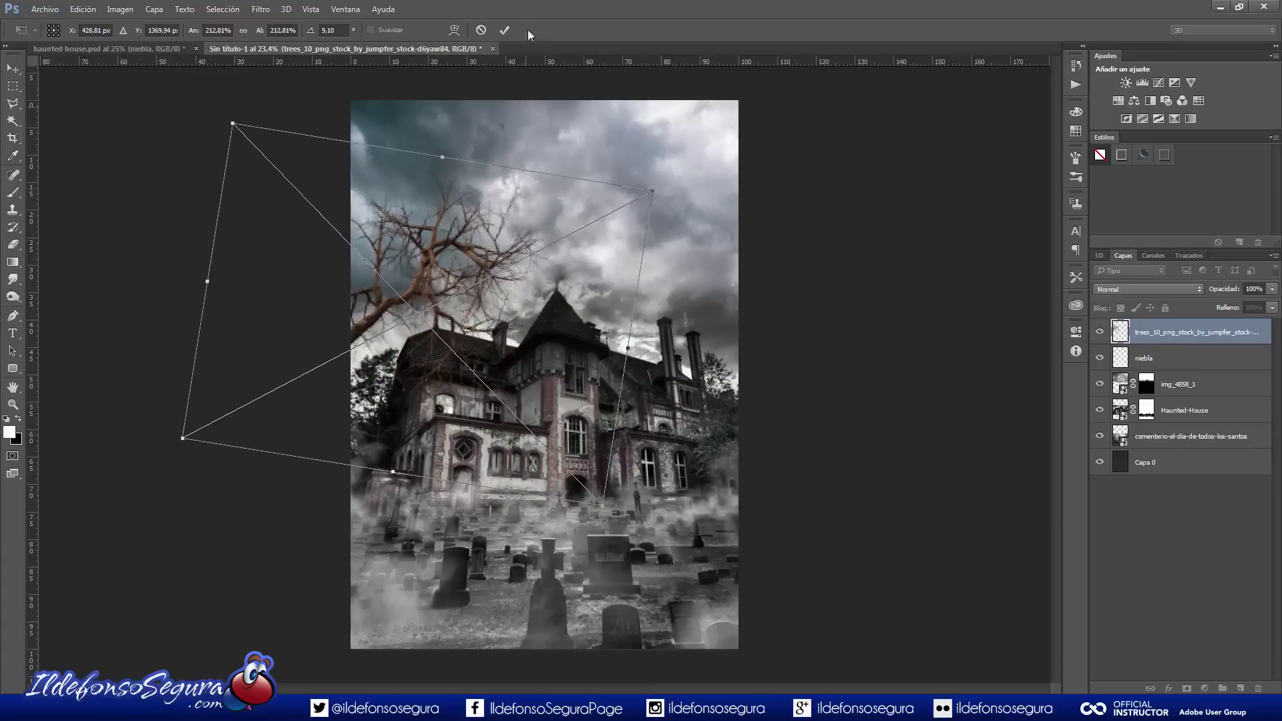
{"action": "left_click", "coordinate": [504, 30]}
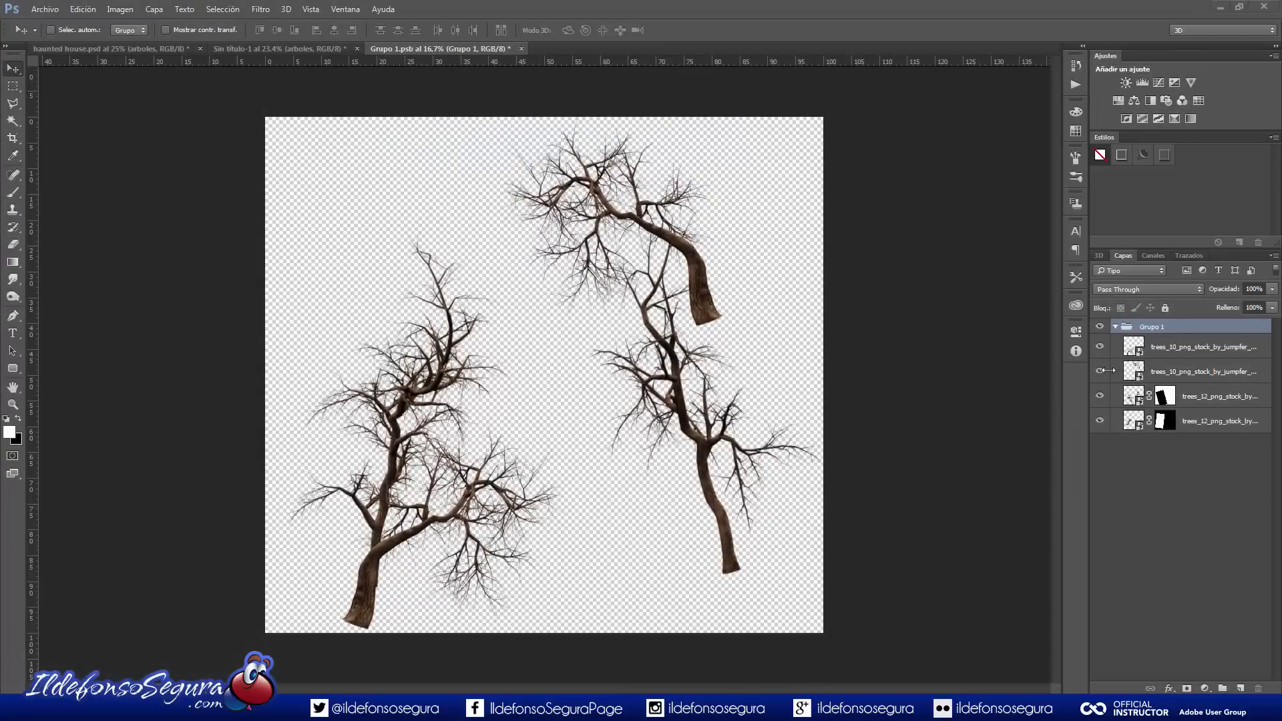
Examine the individual trees inside the arboles smart object by toggling their layer visibility, and return to the poster
{"action": "left_click_drag", "start_coordinate": [1099, 351], "coordinate": [1103, 430]}
{"action": "left_click", "coordinate": [1100, 420]}
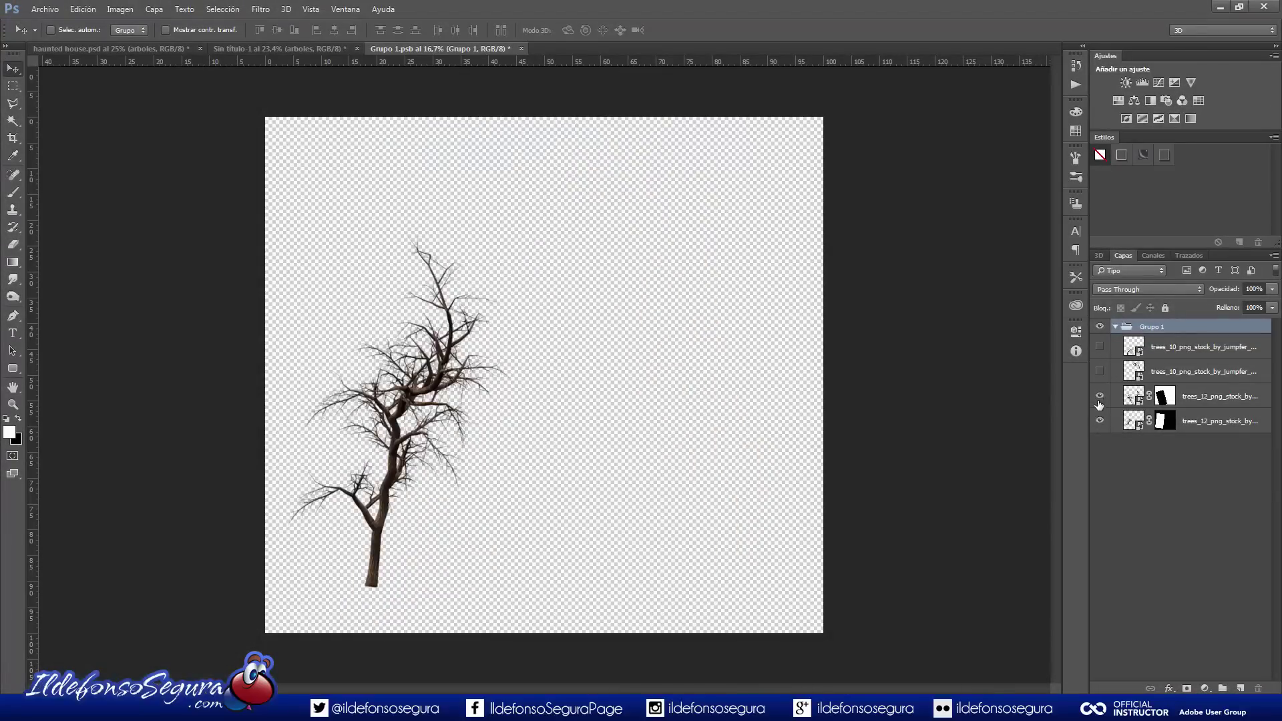
{"action": "left_click", "coordinate": [1100, 371]}
{"action": "left_click", "coordinate": [1099, 347]}
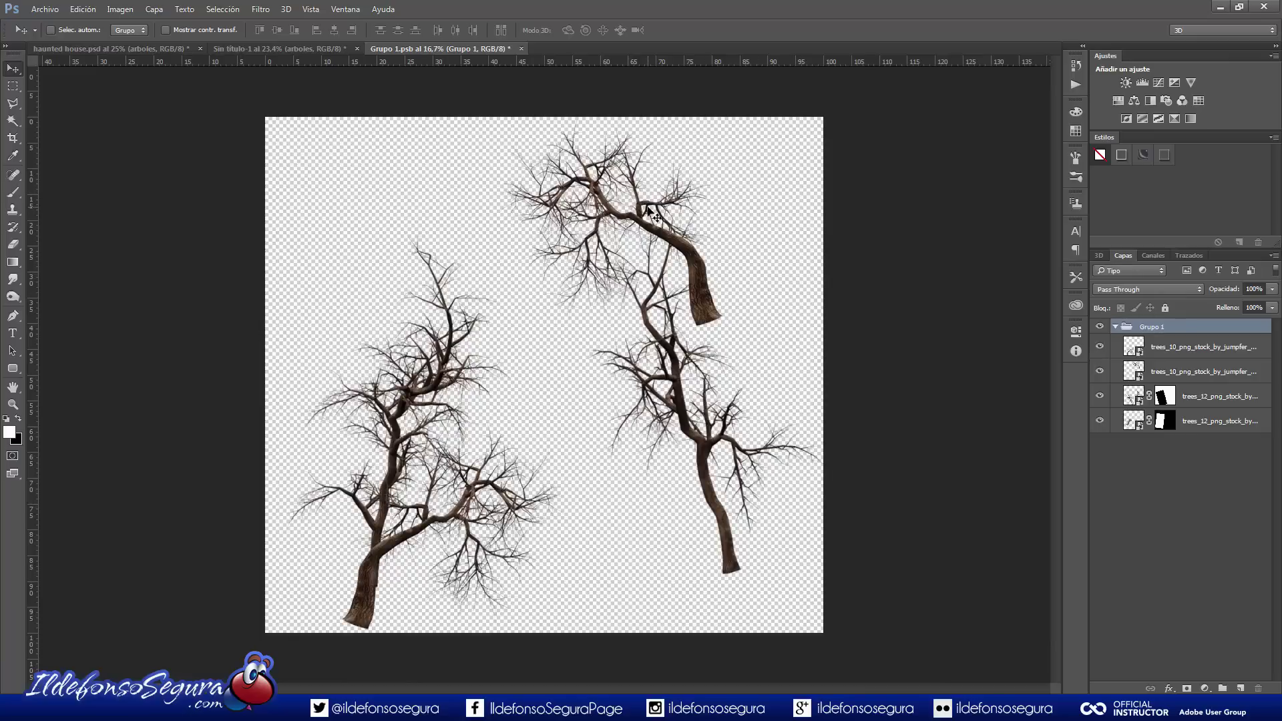
{"action": "left_click", "coordinate": [520, 49]}
{"action": "left_click", "coordinate": [642, 267]}
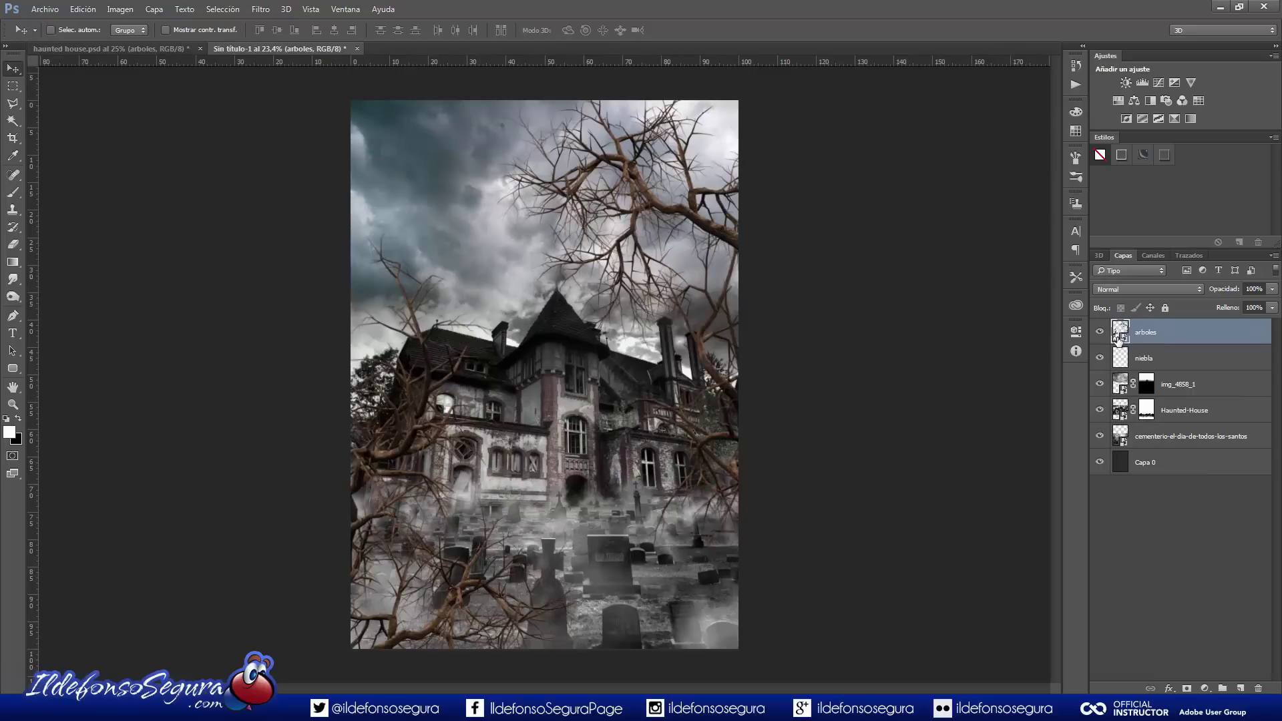
{"action": "double_click", "coordinate": [1120, 338]}
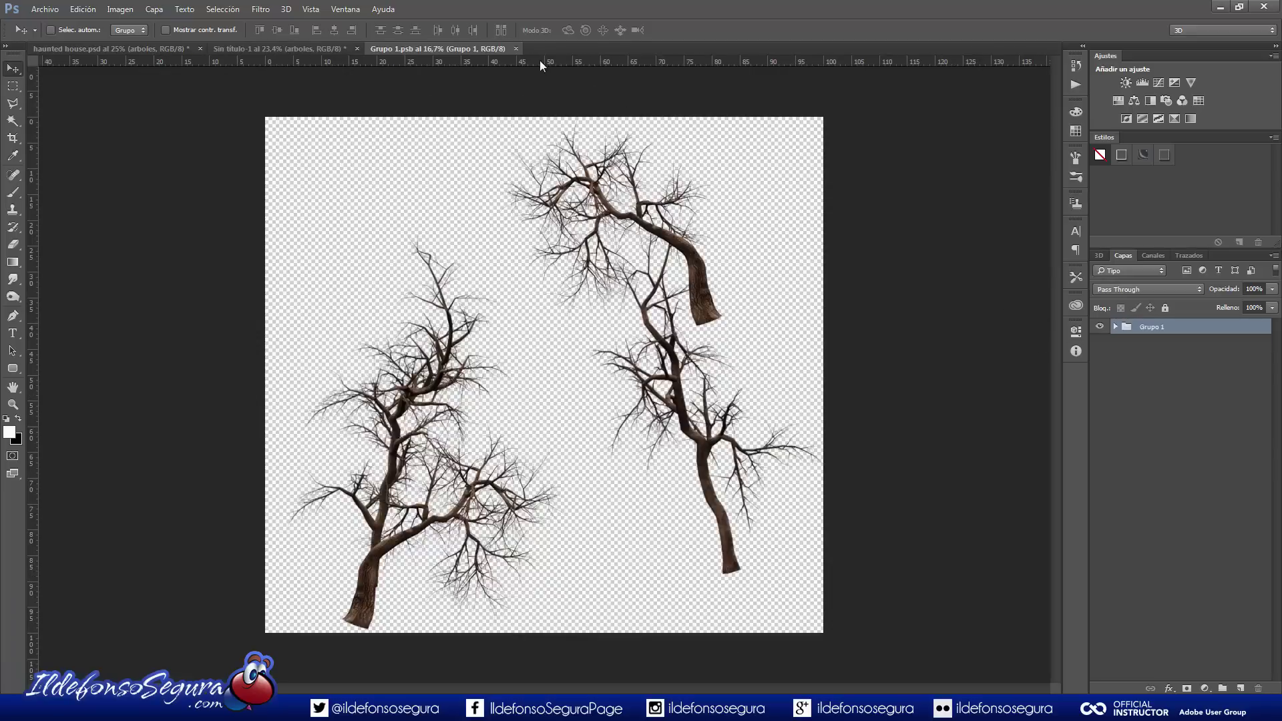
{"action": "left_click", "coordinate": [516, 48]}
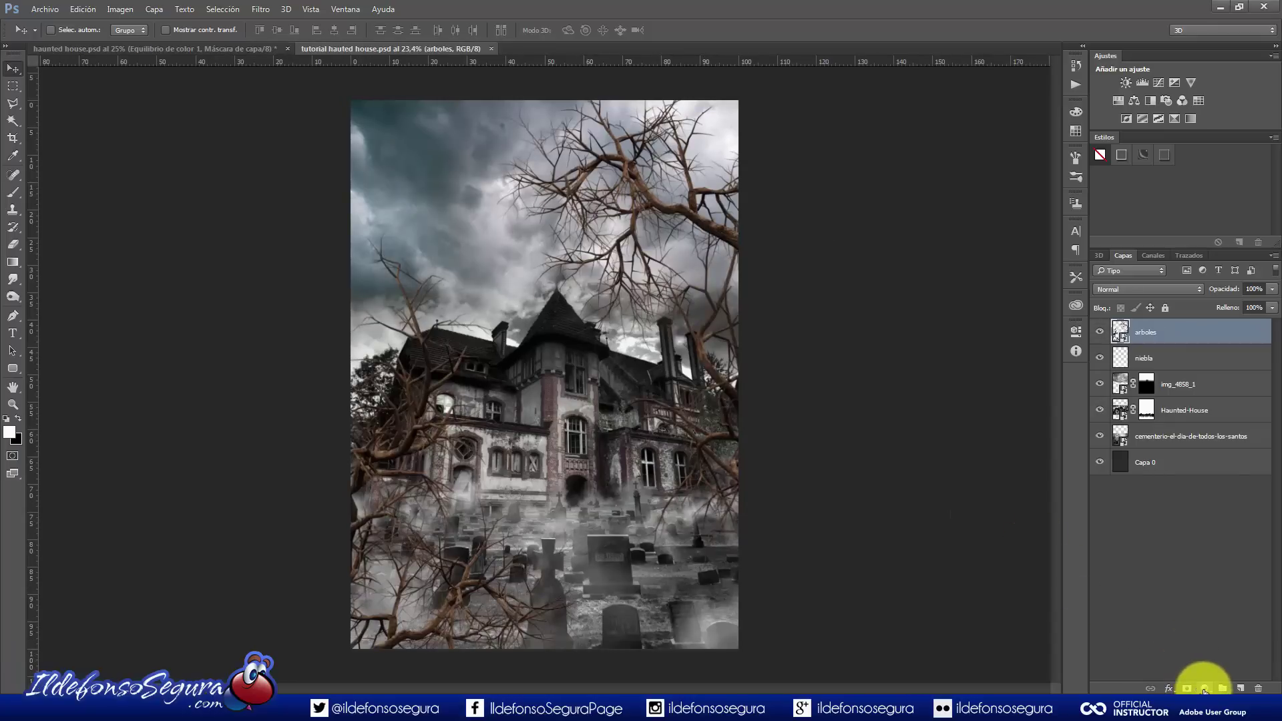
Add a Color Balance adjustment above arboles with midtones at -19, +11, +21 and shadows at +19, -5, -5
{"action": "left_click", "coordinate": [1204, 691]}
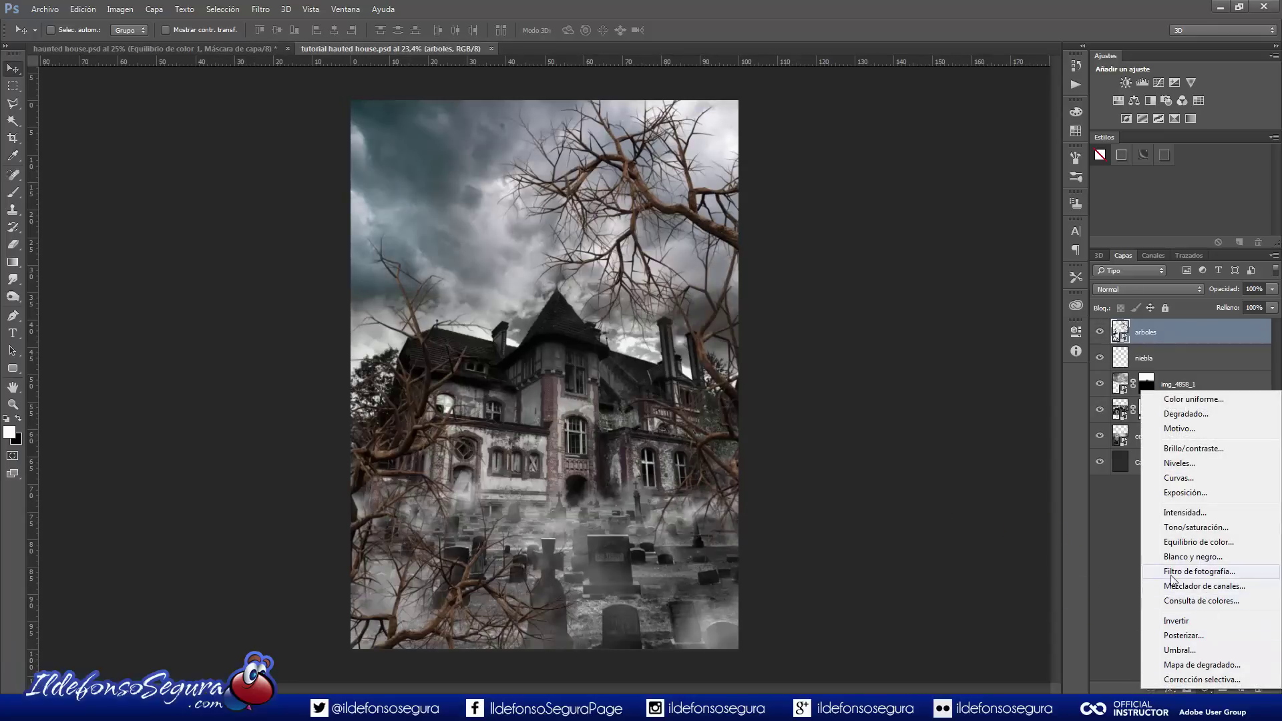
{"action": "left_click", "coordinate": [1183, 543]}
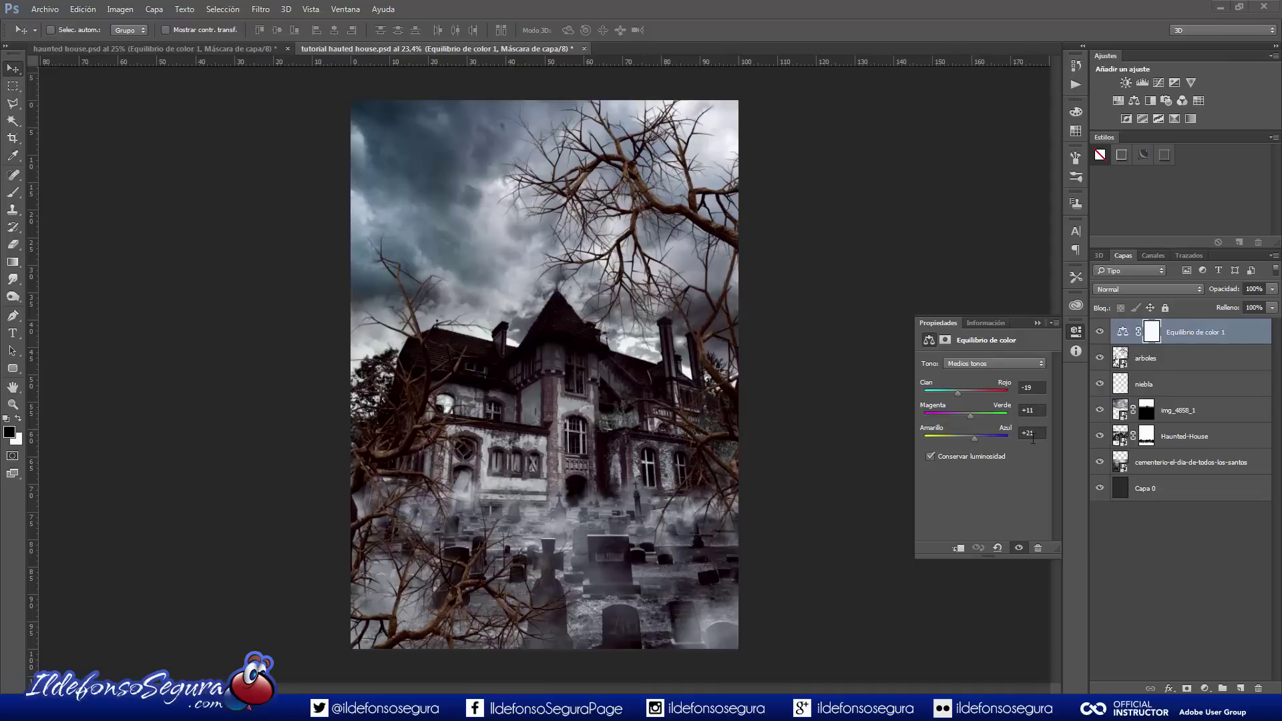
{"action": "left_click", "coordinate": [985, 363]}
{"action": "left_click", "coordinate": [976, 375]}
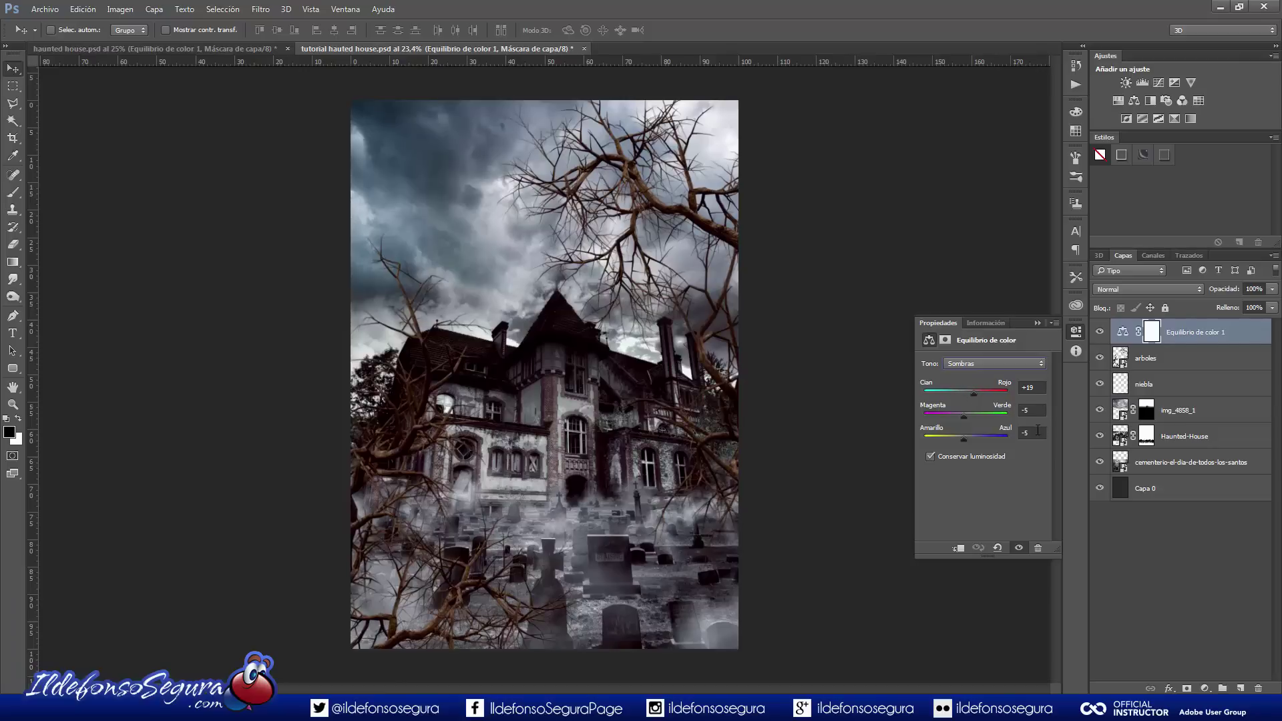
Compare the poster with and without the Color Balance adjustment, and collapse its properties
{"action": "left_click", "coordinate": [1019, 549]}
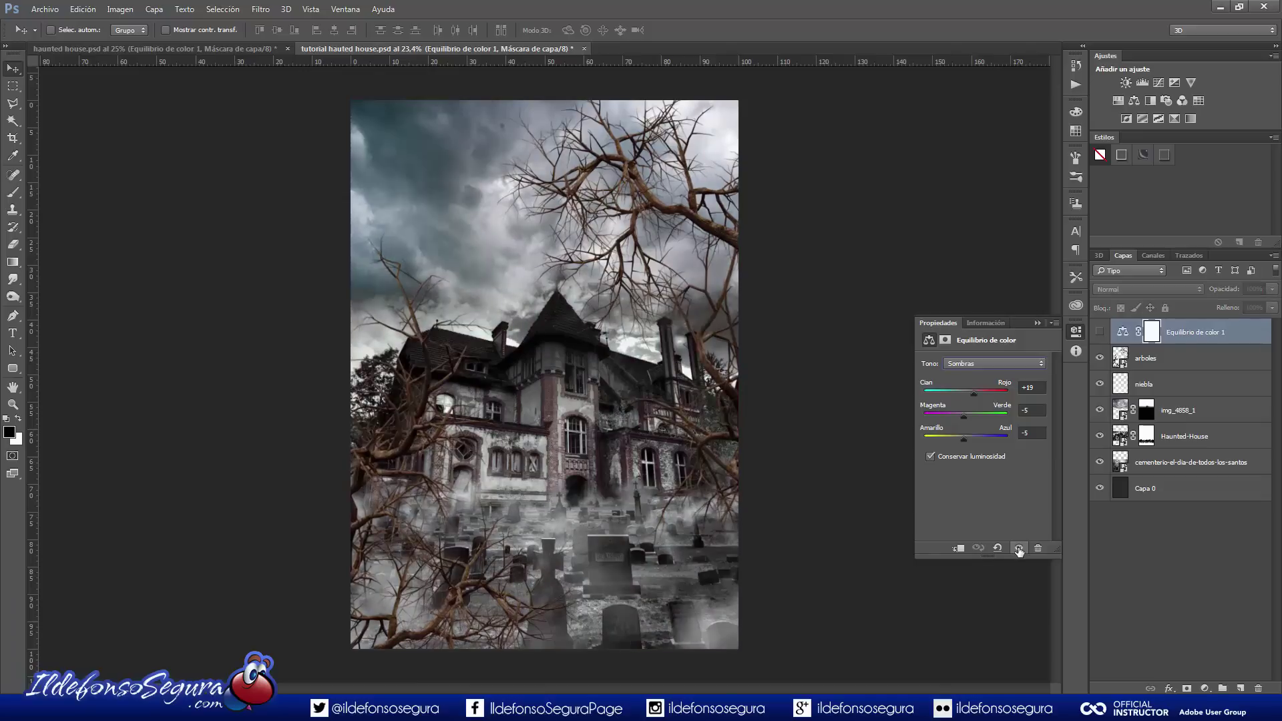
{"action": "left_click", "coordinate": [1019, 549]}
{"action": "left_click", "coordinate": [1019, 549]}
{"action": "left_click", "coordinate": [1019, 549]}
{"action": "left_click", "coordinate": [1019, 549]}
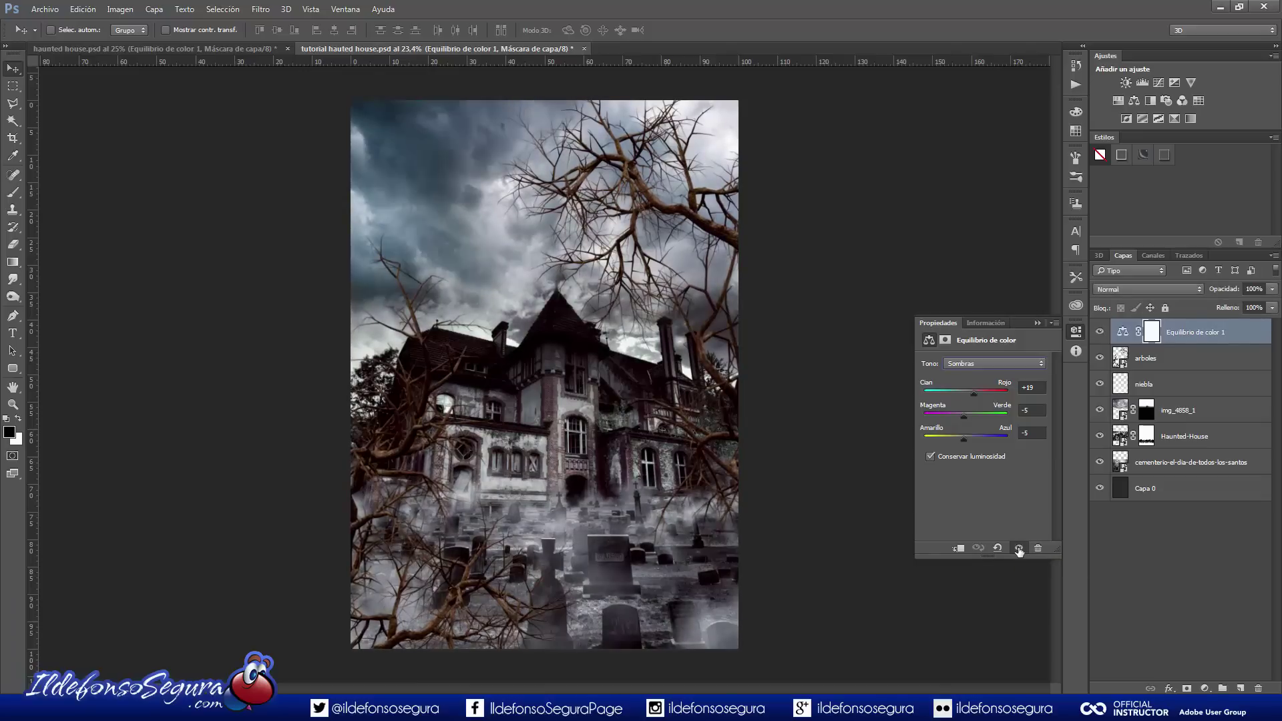
{"action": "left_click", "coordinate": [1035, 324]}
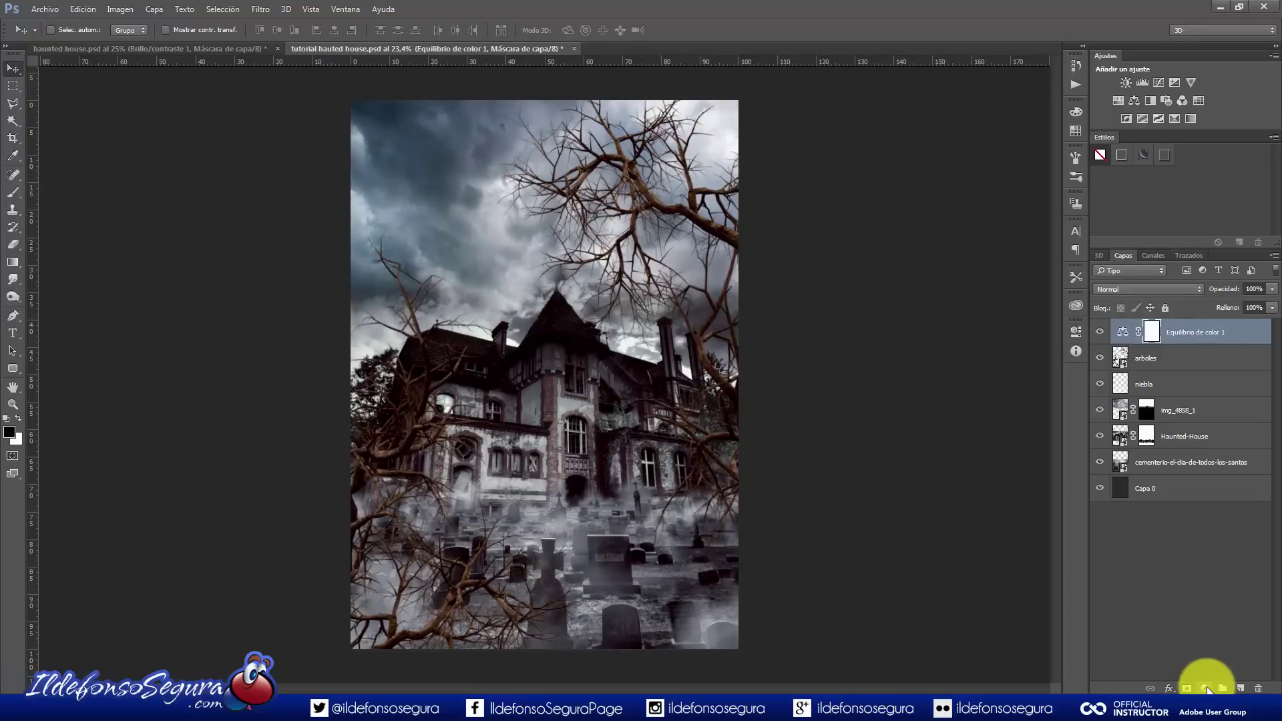
Add a Brightness/Contrast adjustment with brightness -81 and contrast 7, and compare the poster with and without it
{"action": "left_click", "coordinate": [1206, 689]}
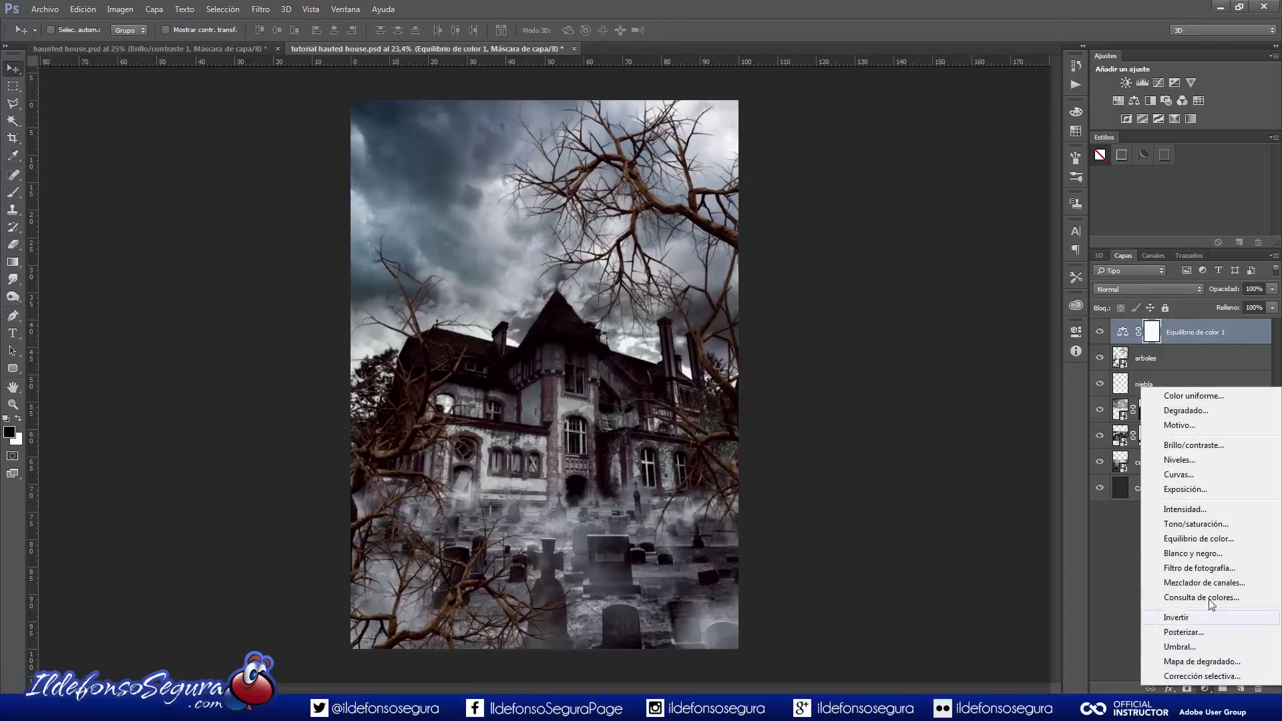
{"action": "left_click", "coordinate": [1194, 446]}
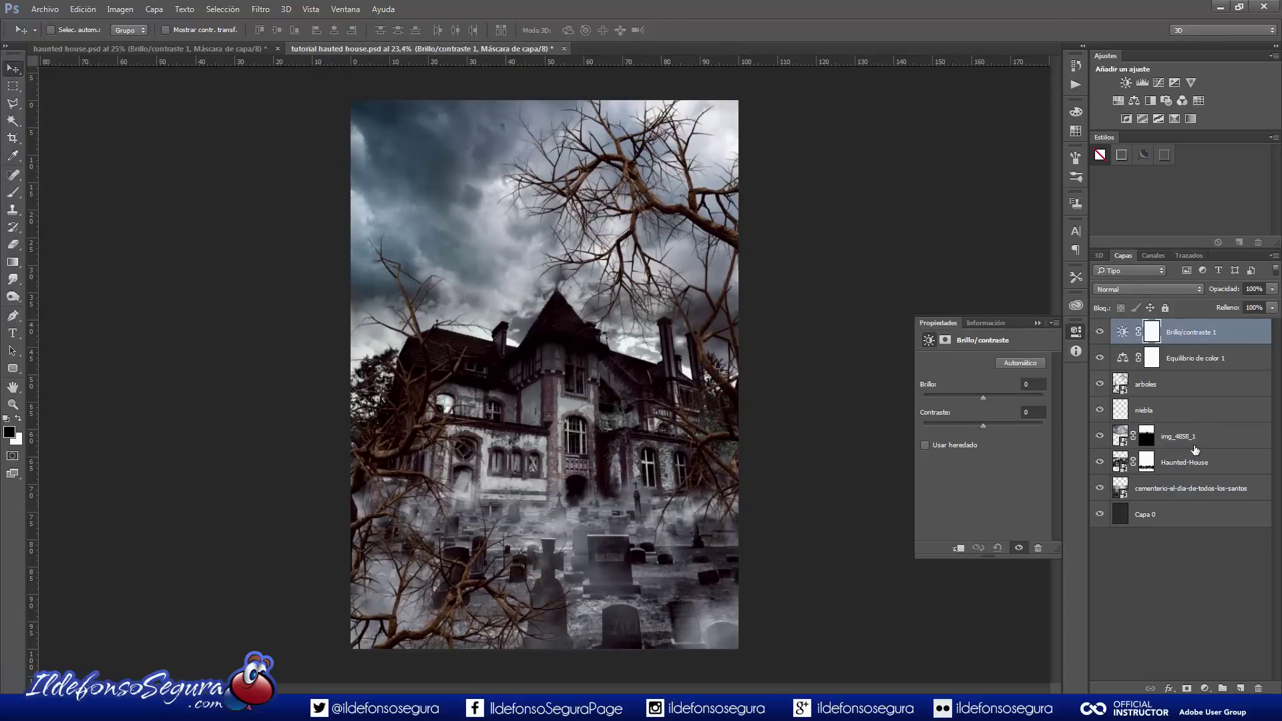
{"action": "left_click", "coordinate": [1046, 385]}
{"action": "type", "text": "-81"}
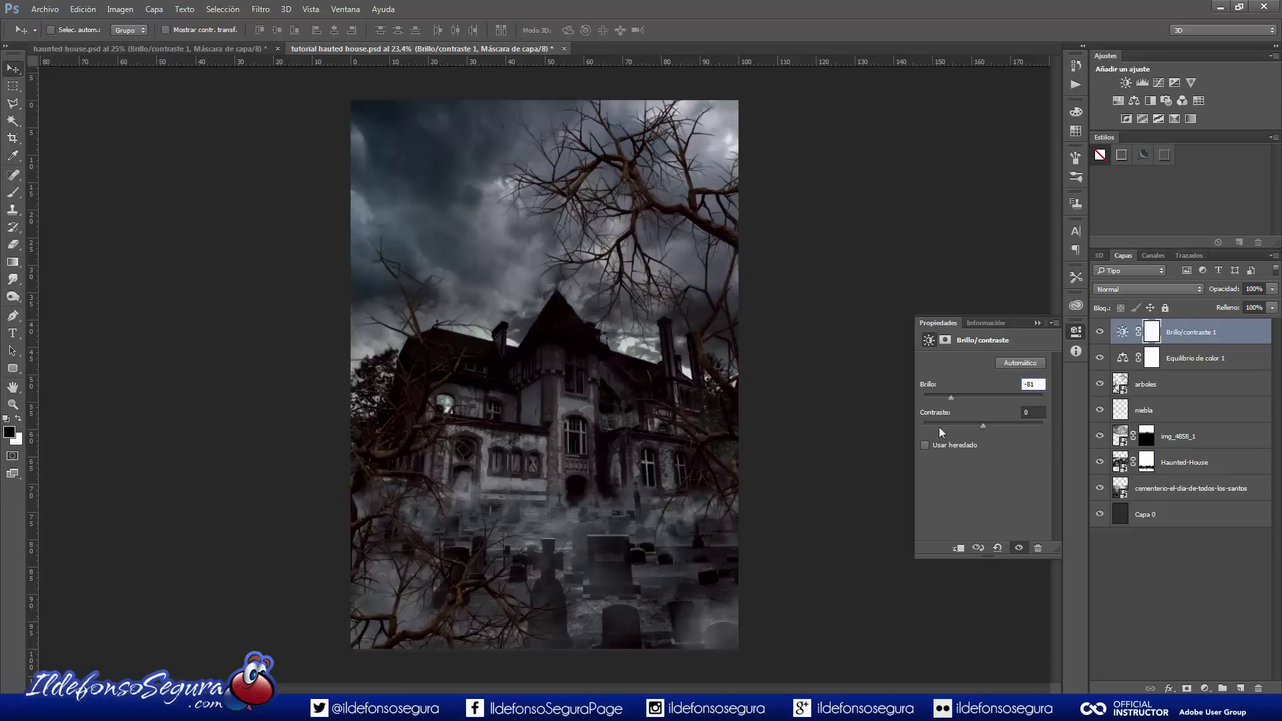
{"action": "left_click", "coordinate": [1038, 412]}
{"action": "type", "text": "7"}
{"action": "left_click", "coordinate": [1019, 549]}
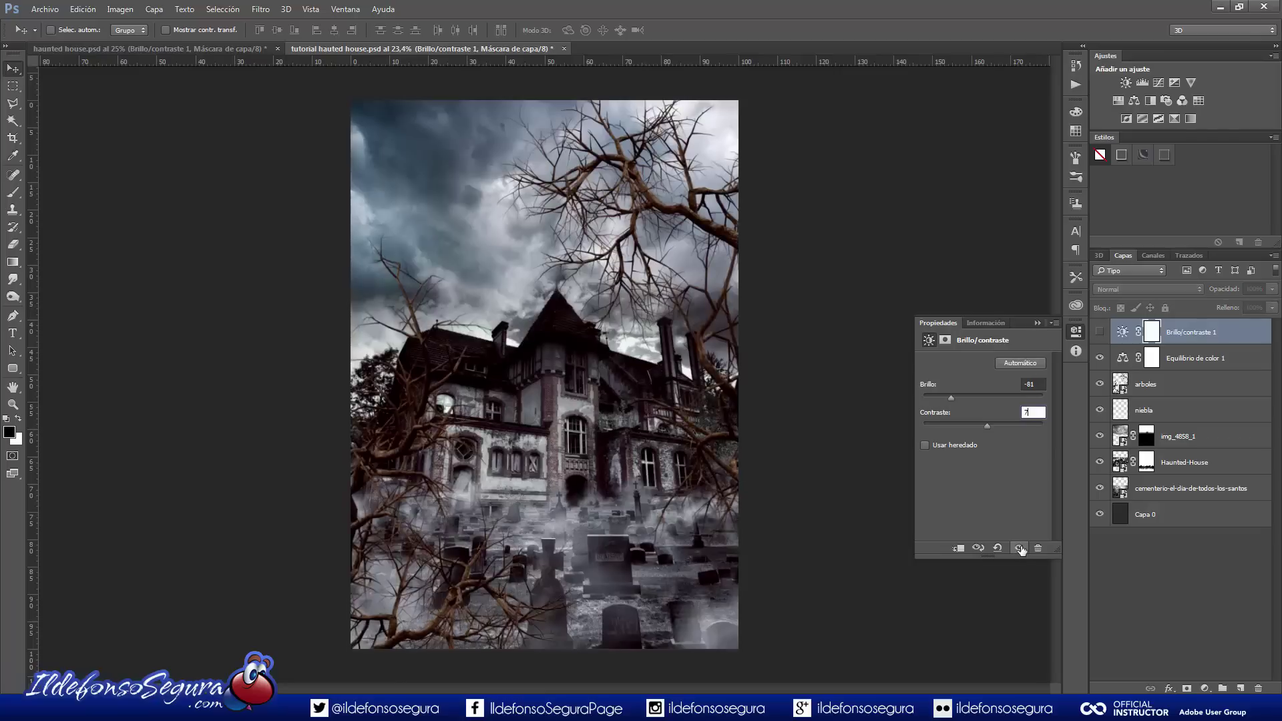
{"action": "left_click", "coordinate": [1020, 548]}
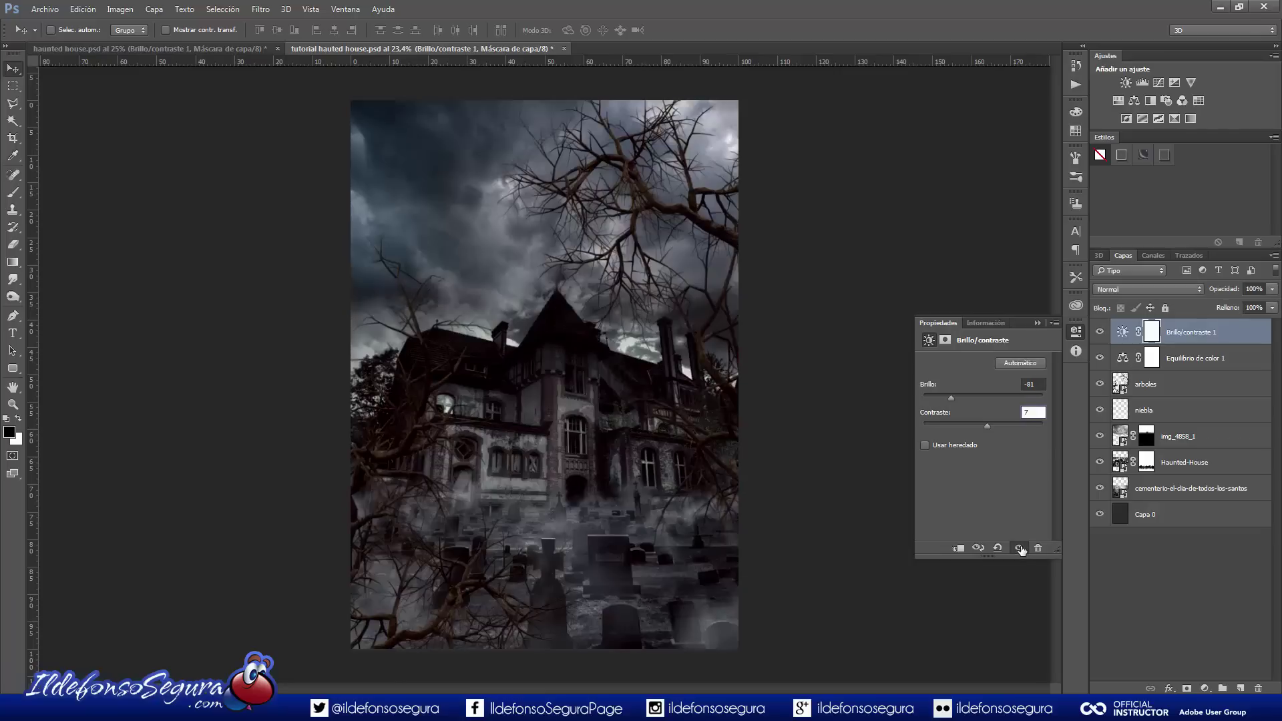
{"action": "left_click", "coordinate": [1036, 323]}
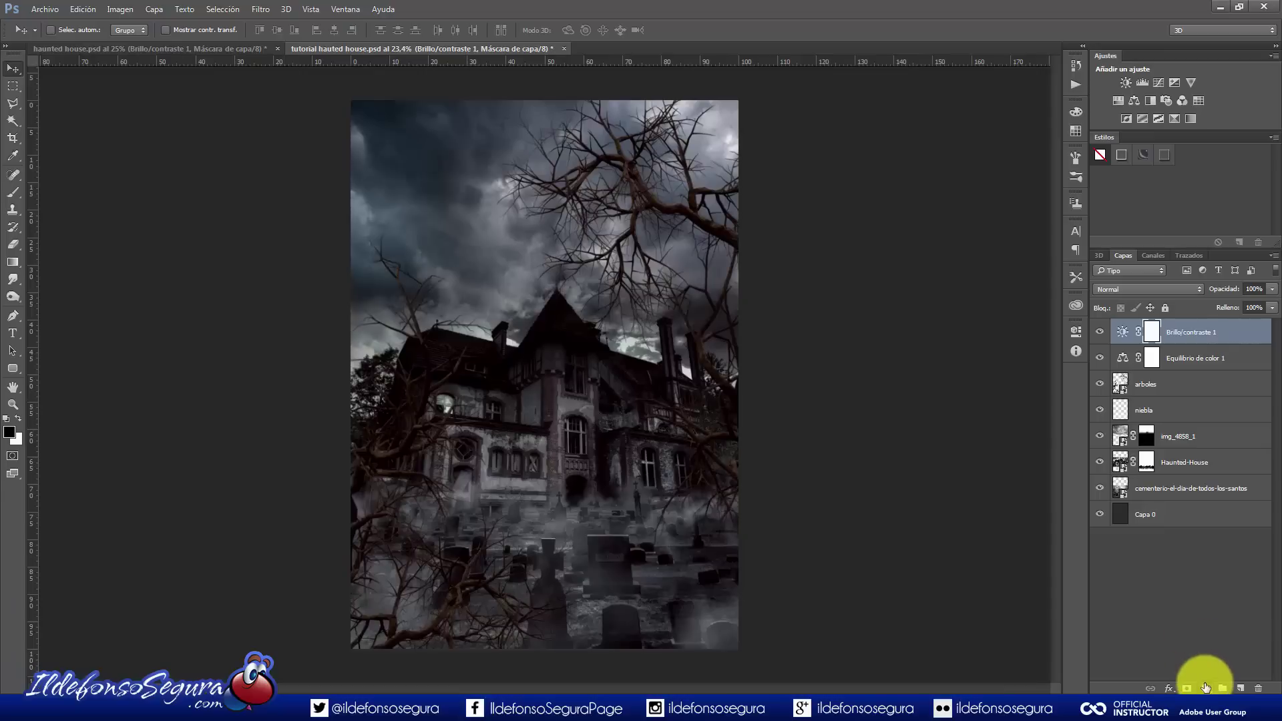
Add an Exposure adjustment with exposure -1.95 and gamma correction 1.45, and compare the poster with and without it
{"action": "left_click", "coordinate": [1205, 684]}
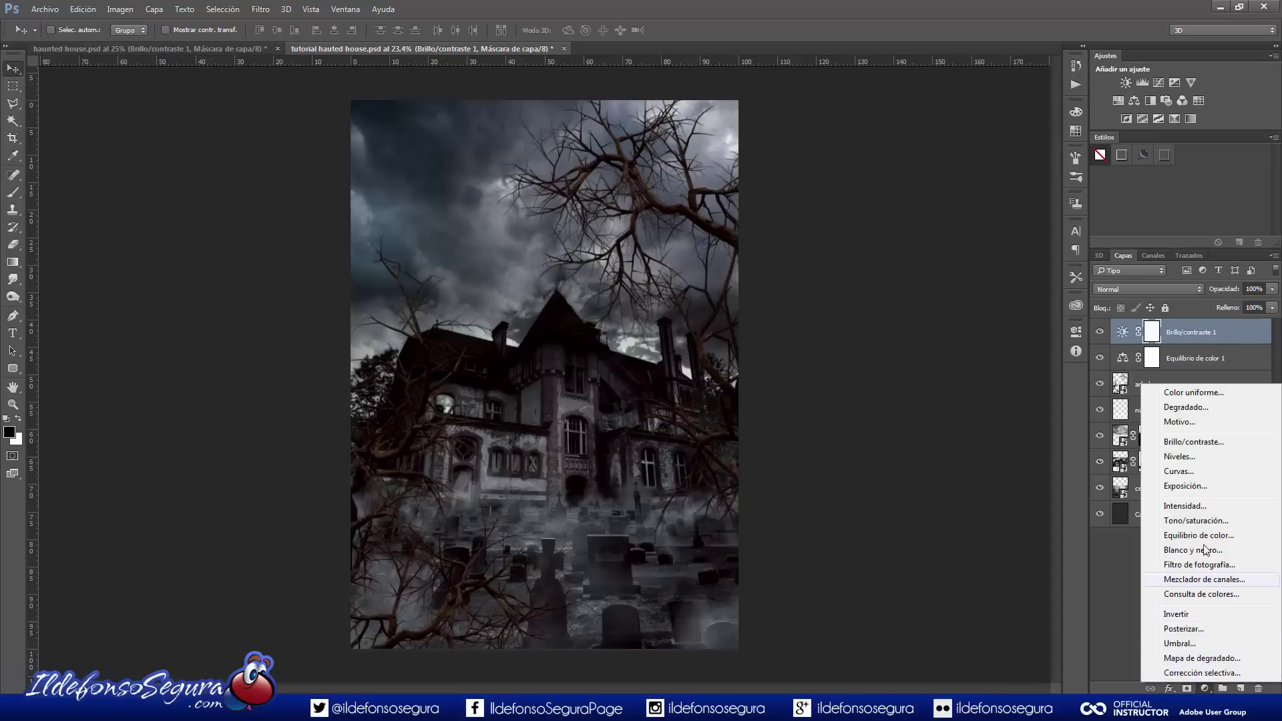
{"action": "left_click", "coordinate": [1186, 488]}
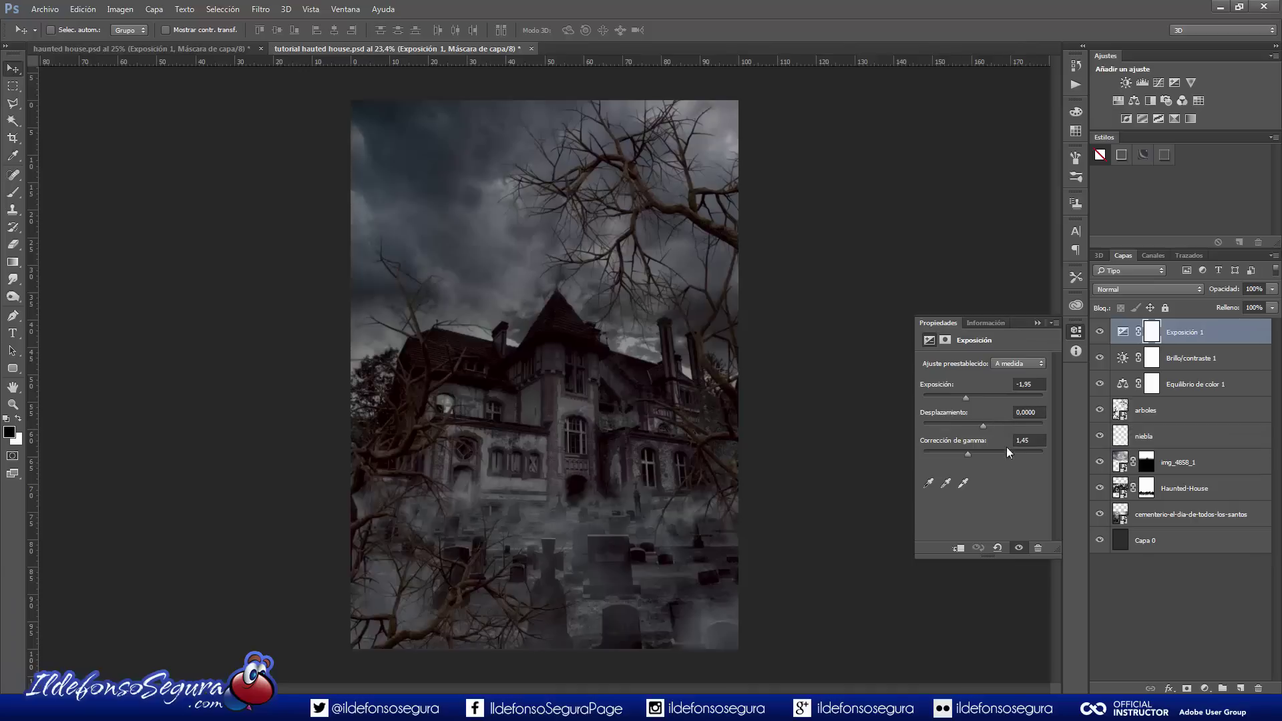
{"action": "left_click", "coordinate": [1018, 549]}
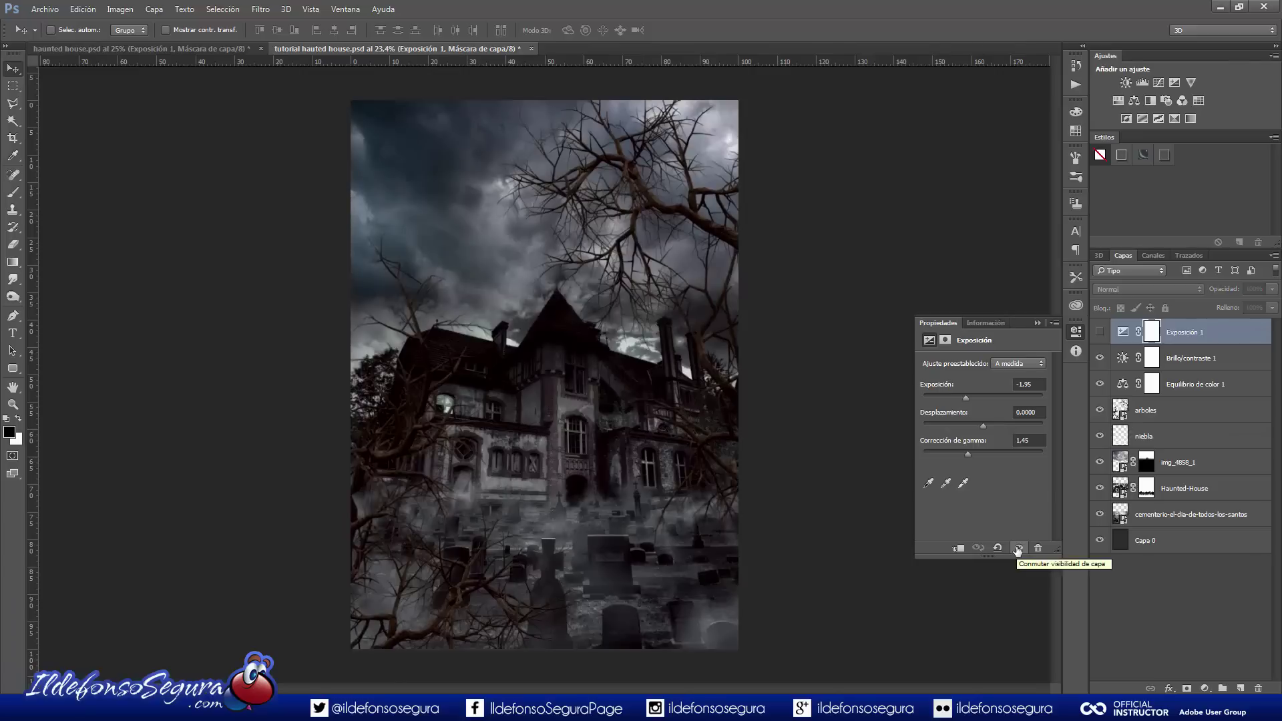
{"action": "left_click", "coordinate": [1018, 549]}
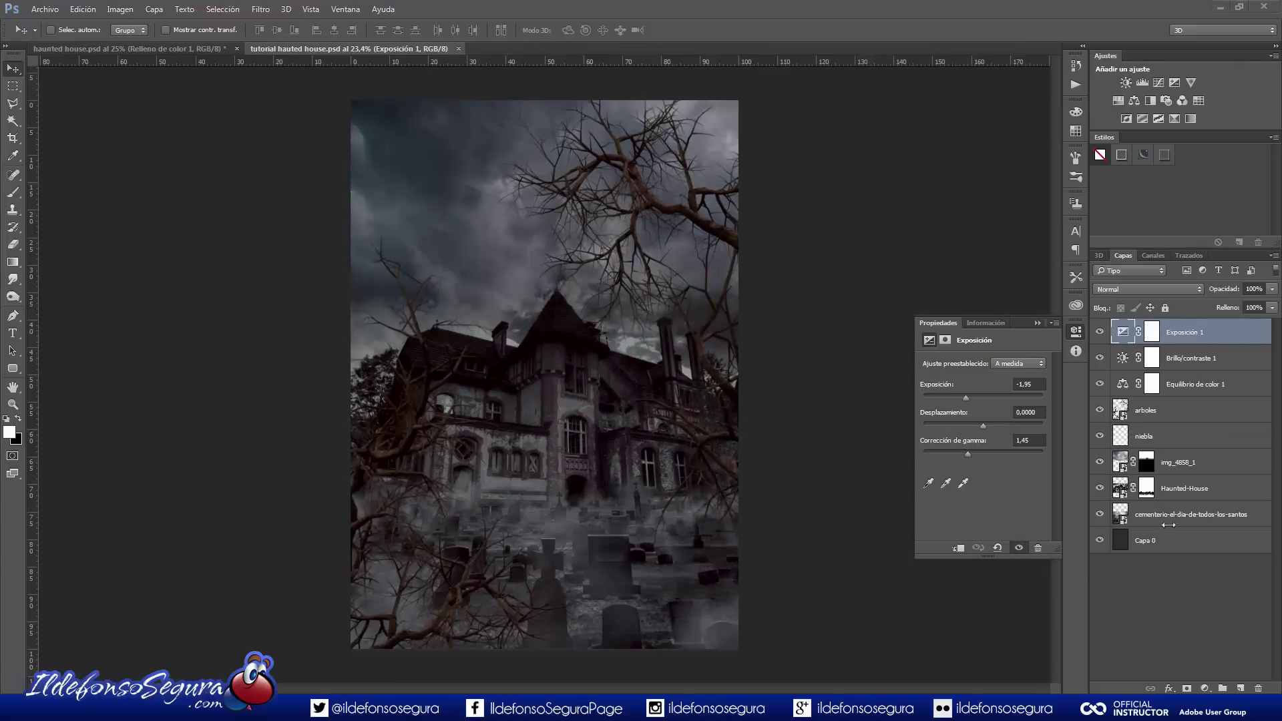
Add a solid color fill layer in acb7af above the Exposure adjustment
{"action": "left_click", "coordinate": [1206, 686]}
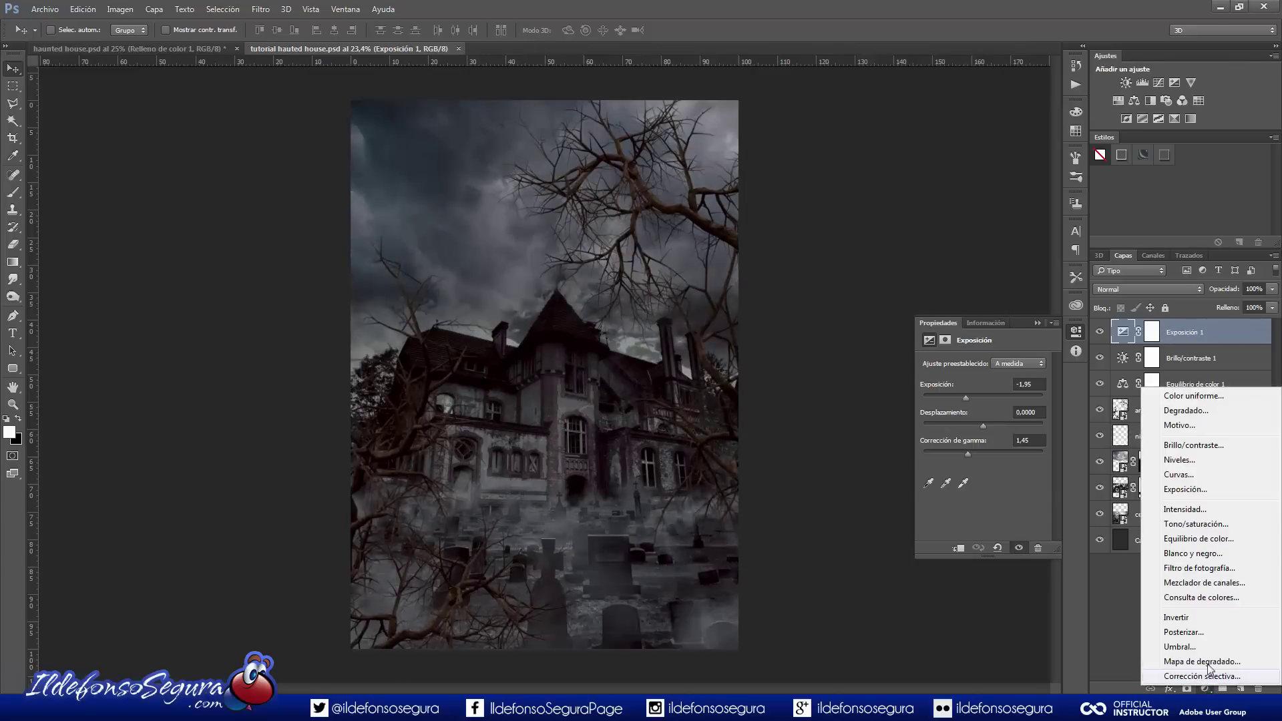
{"action": "left_click", "coordinate": [1186, 397]}
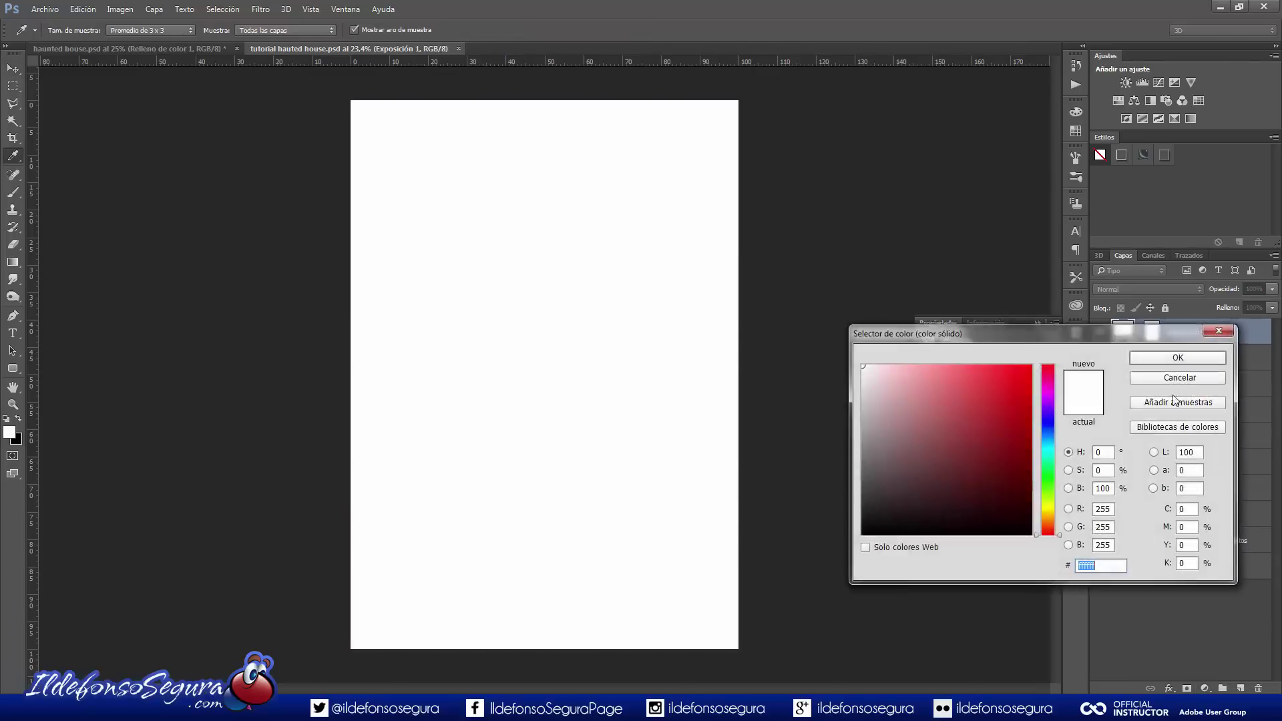
{"action": "type", "text": "acb7af"}
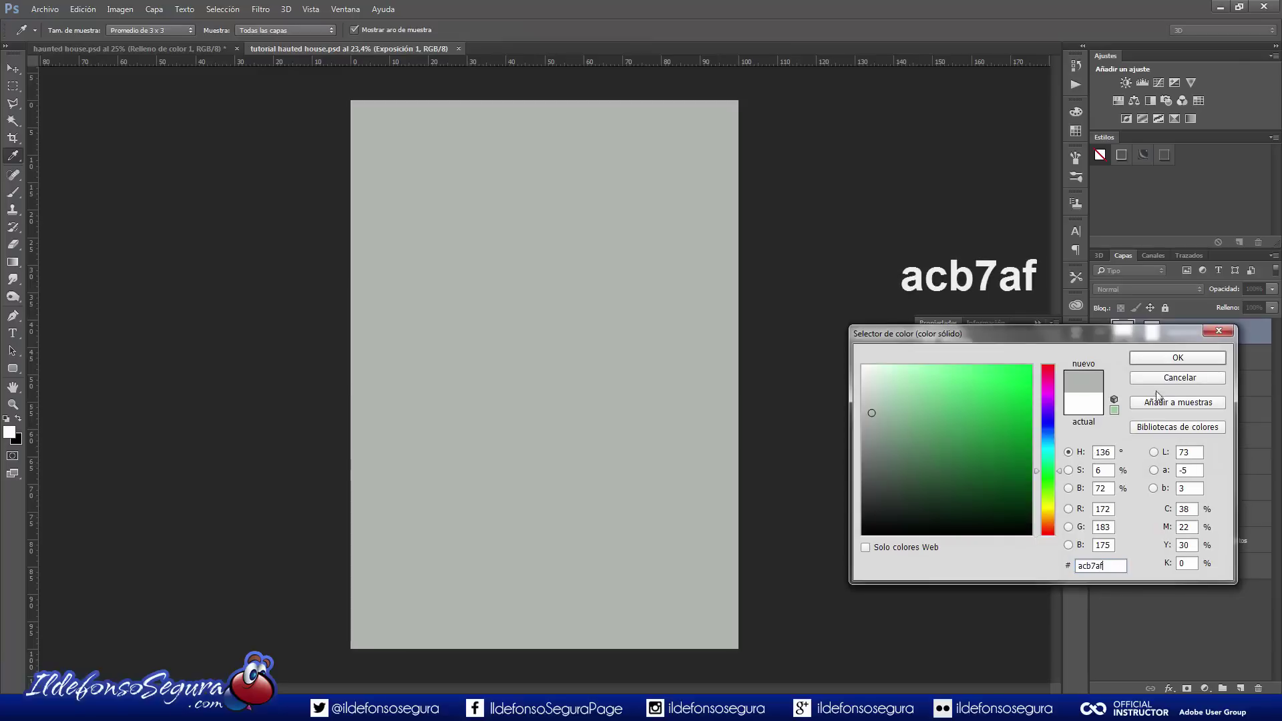
{"action": "left_click", "coordinate": [1159, 360]}
{"action": "key", "text": "v"}
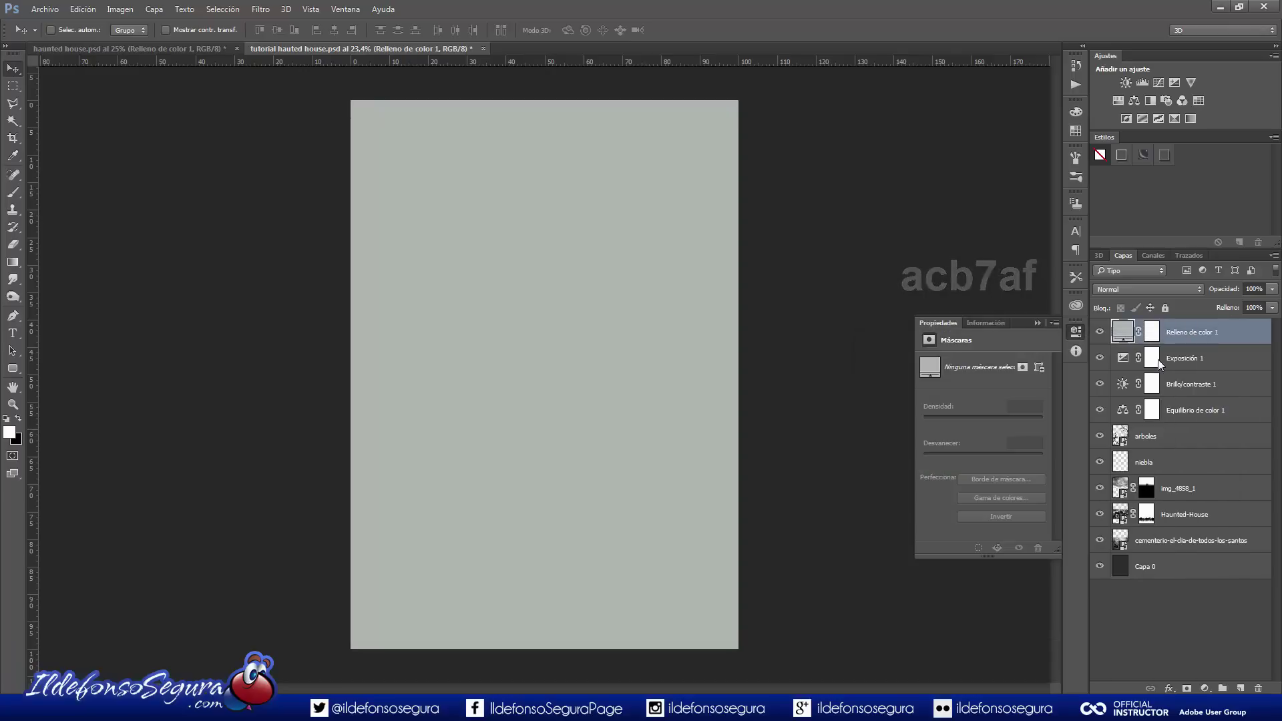
Set the solid color fill layer's blend mode to Color and its opacity to 40%
{"action": "left_click", "coordinate": [1137, 291]}
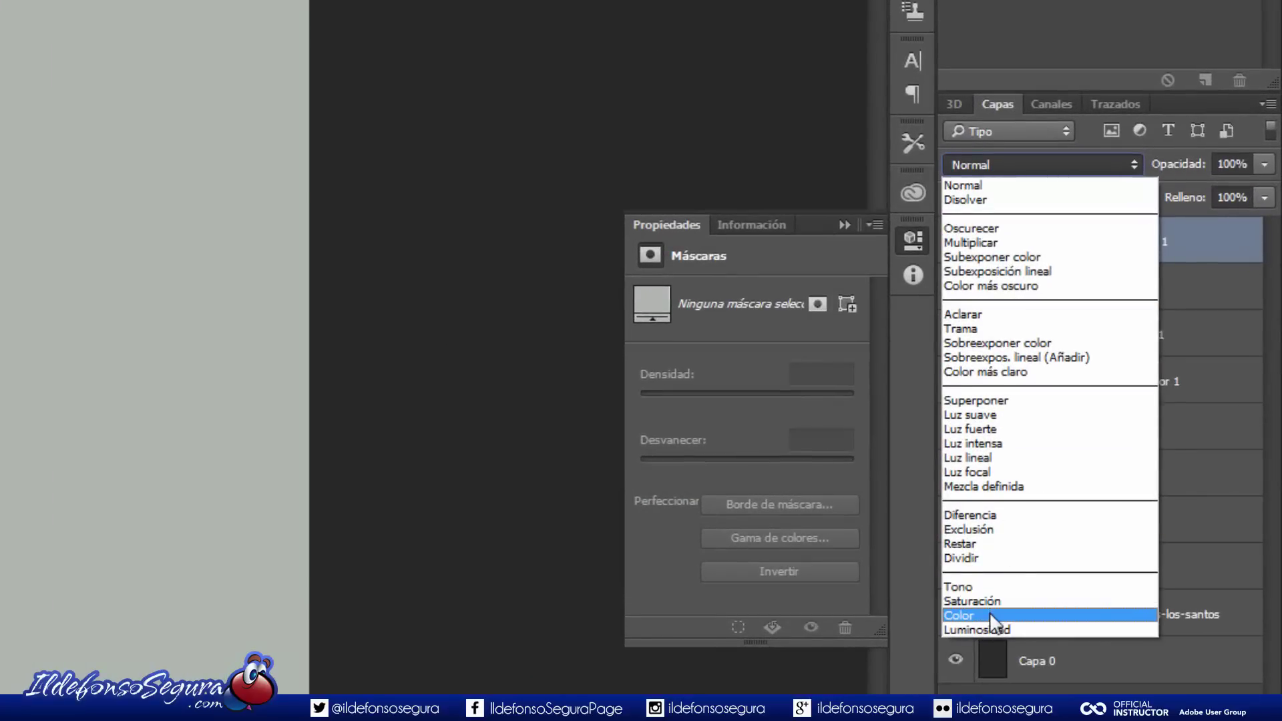
{"action": "left_click", "coordinate": [993, 615]}
{"action": "left_click", "coordinate": [1219, 164]}
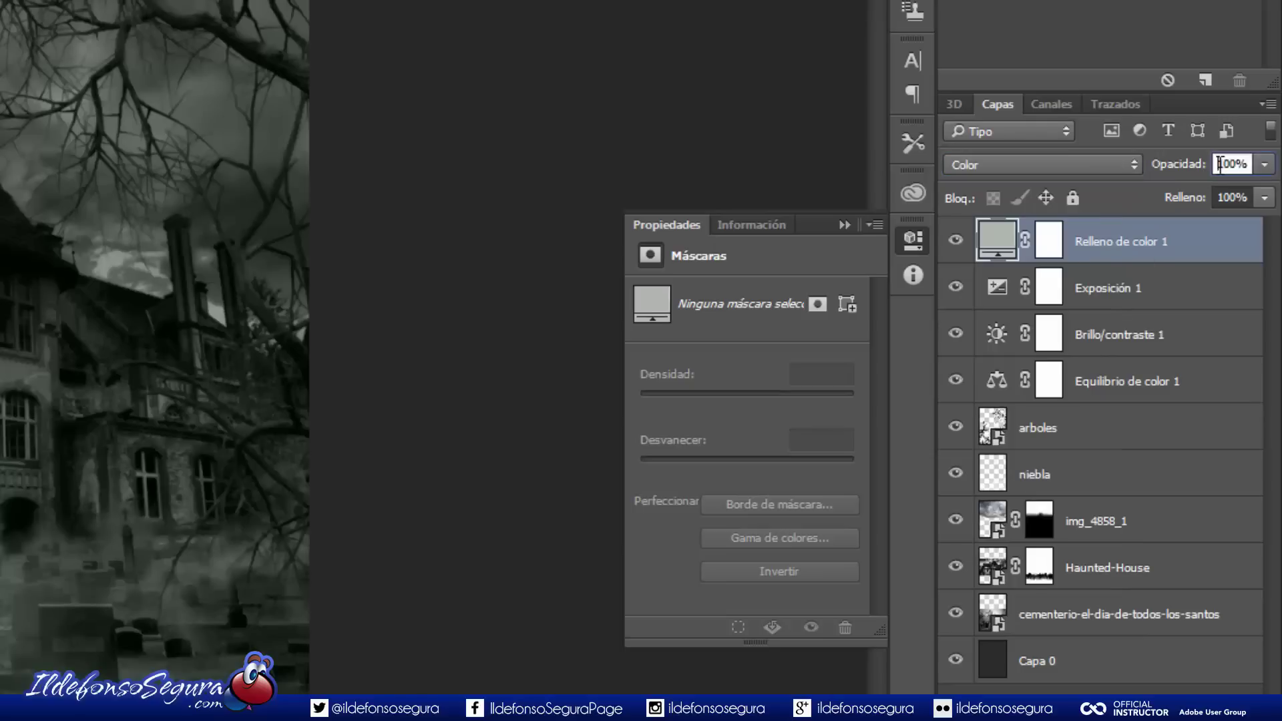
{"action": "type", "text": "0"}
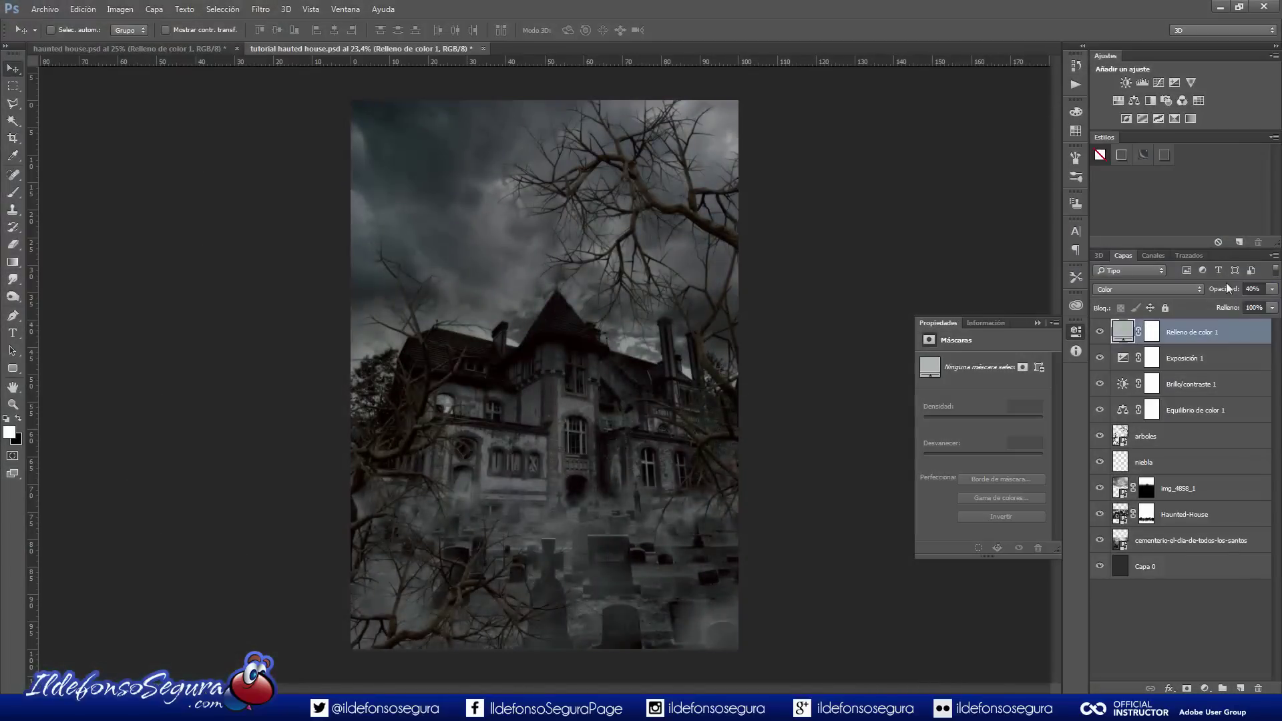
Compare the poster with and without the solid color fill layer
{"action": "left_click", "coordinate": [1100, 333]}
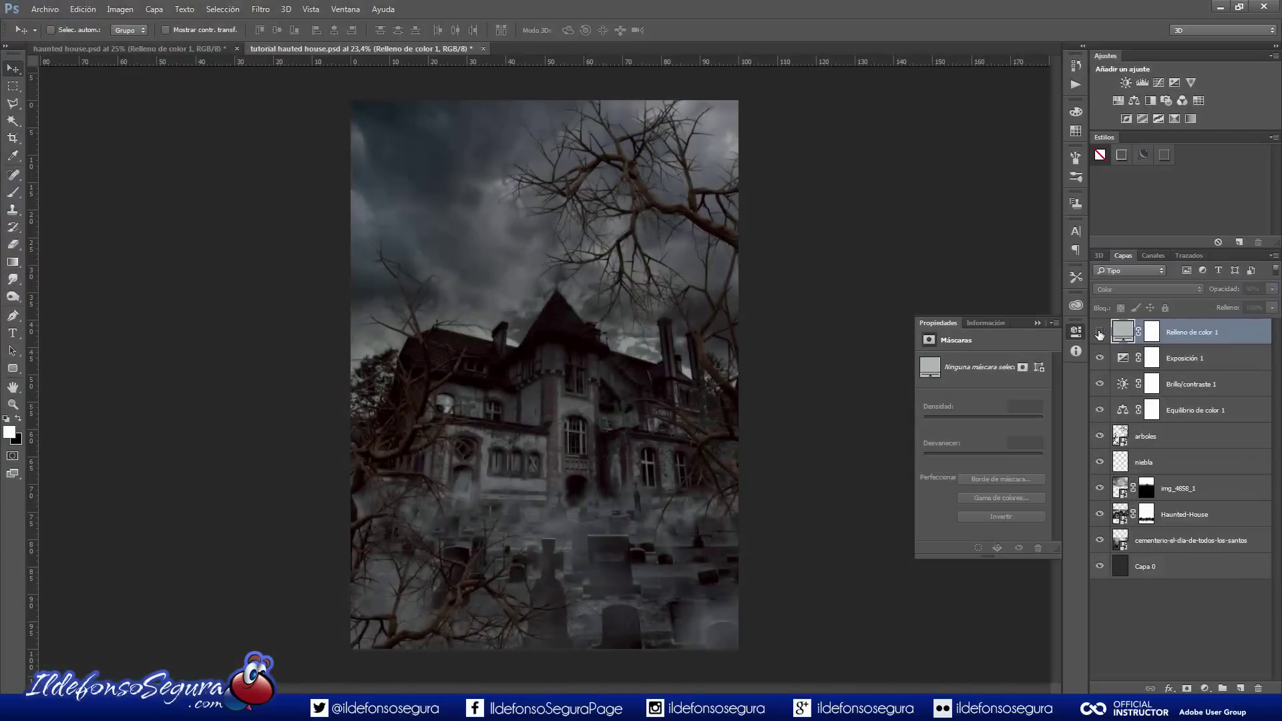
{"action": "left_click", "coordinate": [1100, 332]}
{"action": "left_click", "coordinate": [1038, 324]}
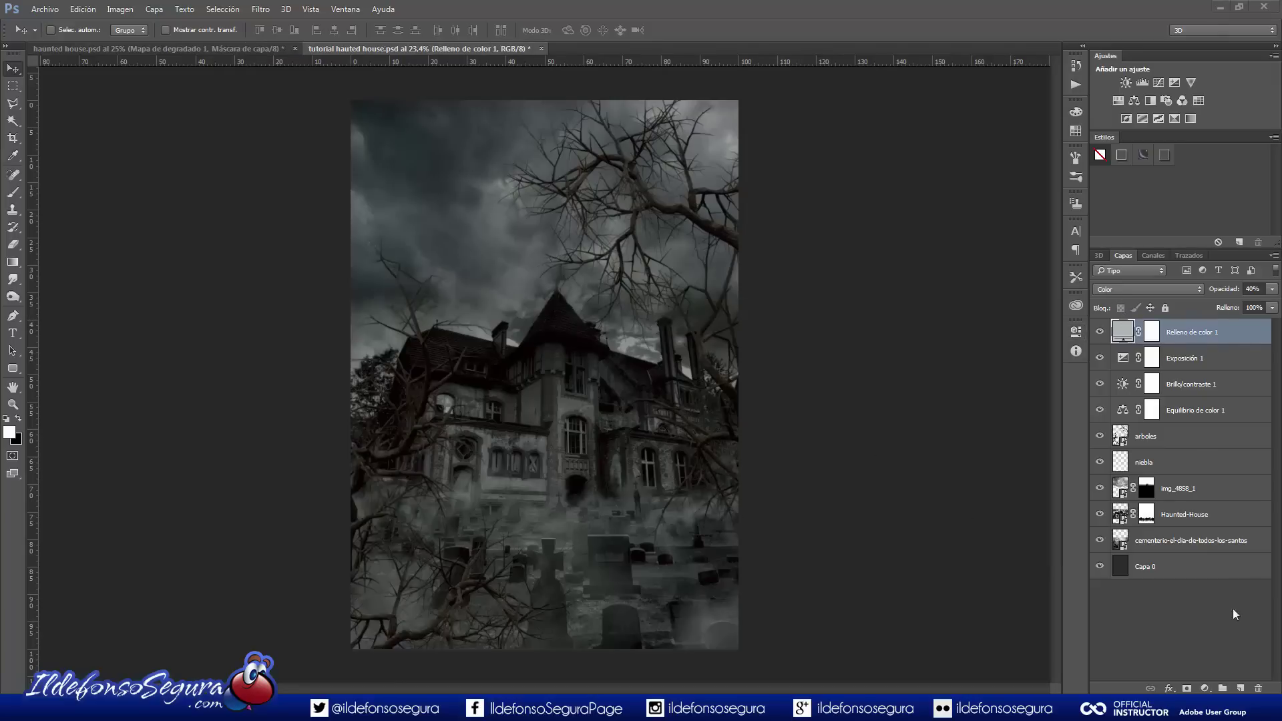
Add a new layer above the color fill and apply the merged RGB image to it with Multiply at 100% opacity
{"action": "left_click", "coordinate": [1240, 684]}
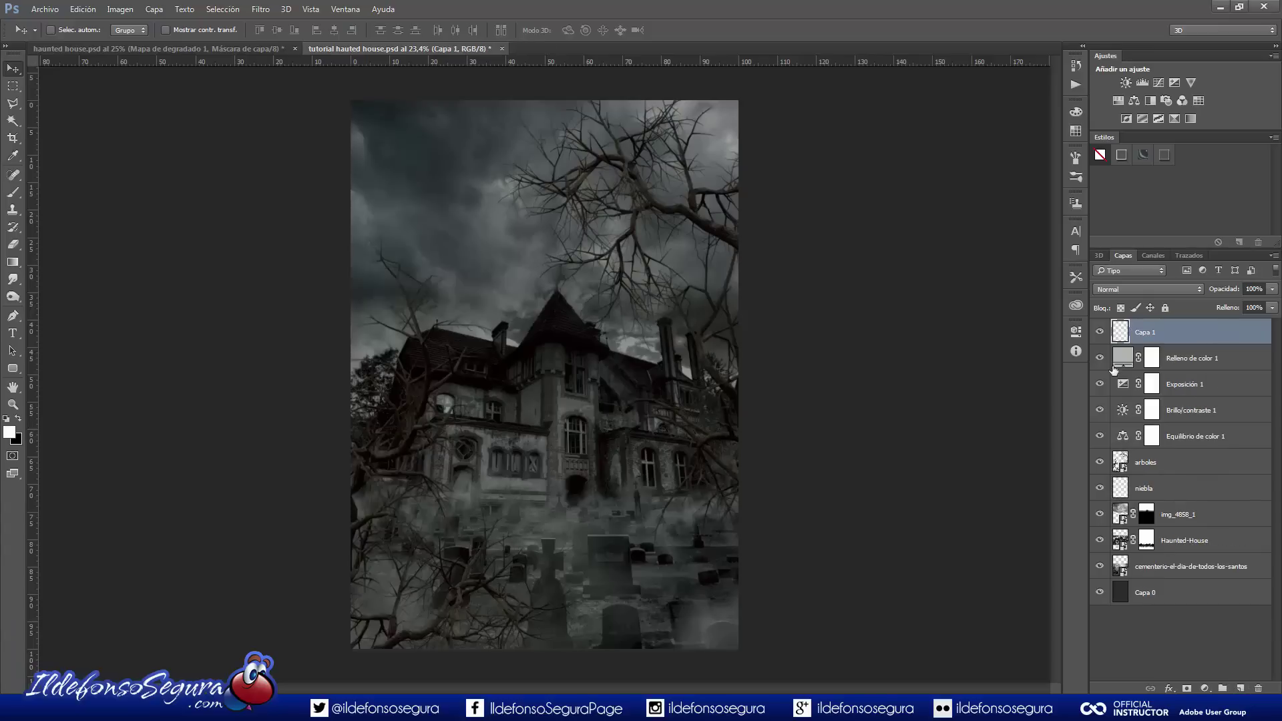
{"action": "left_click", "coordinate": [121, 9]}
{"action": "left_click", "coordinate": [193, 200]}
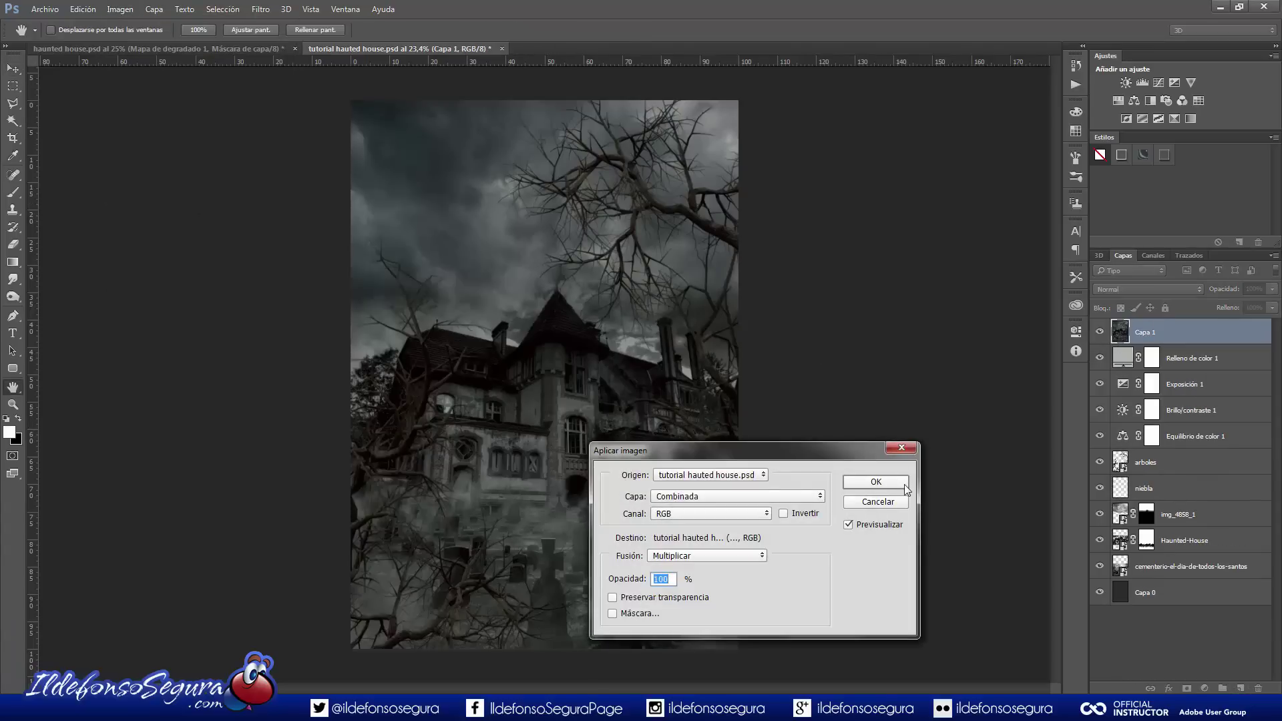
{"action": "left_click", "coordinate": [906, 489]}
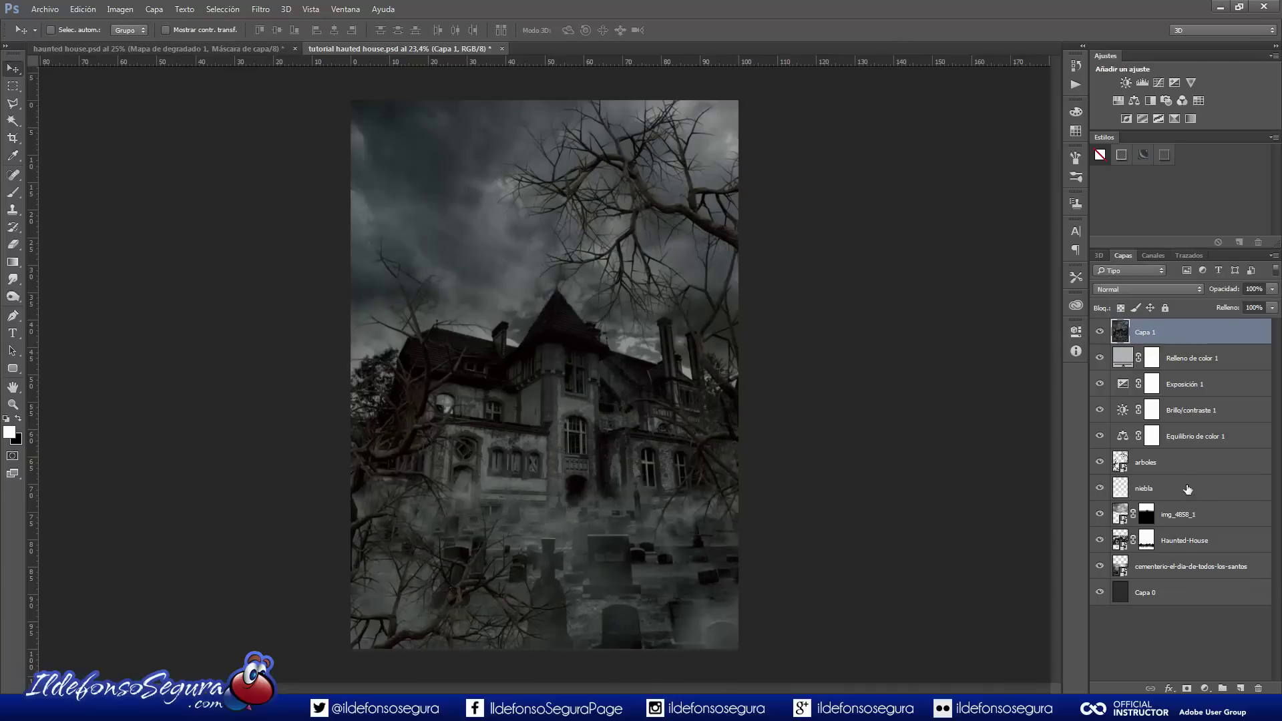
Add a Gradient Map adjustment layer above Capa 1 and hide it
{"action": "left_click", "coordinate": [1204, 690]}
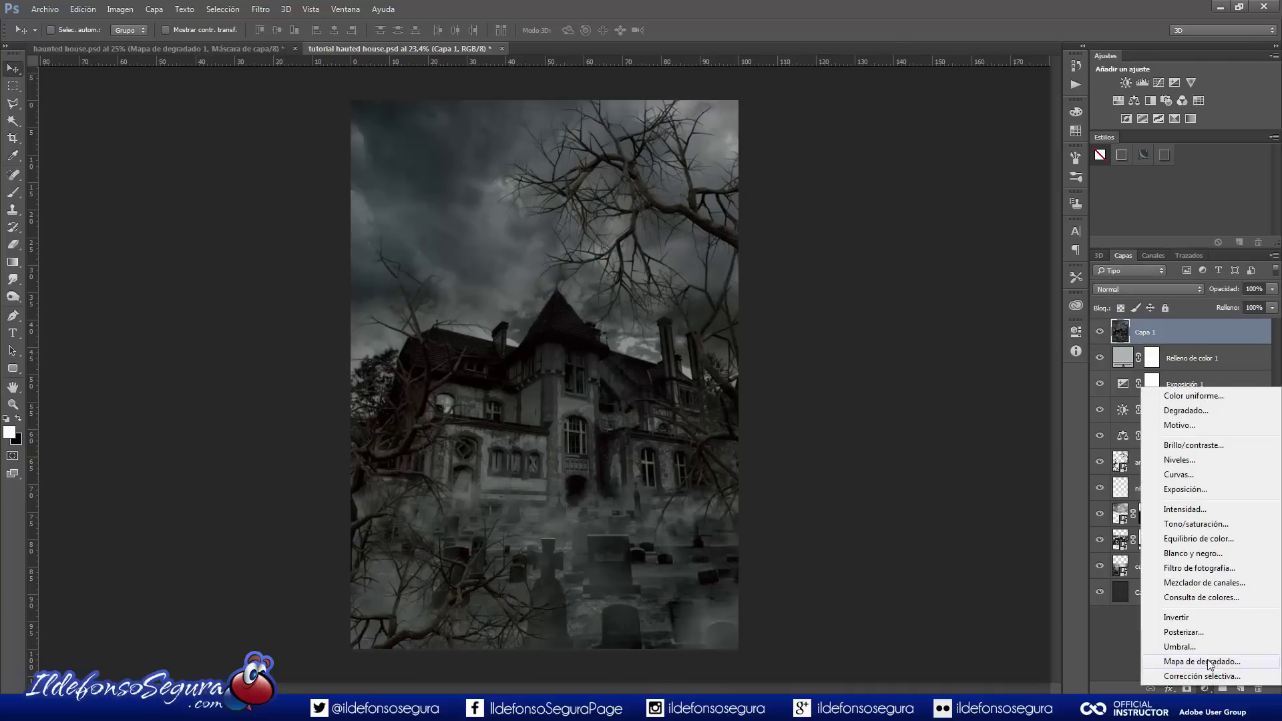
{"action": "left_click", "coordinate": [1202, 661]}
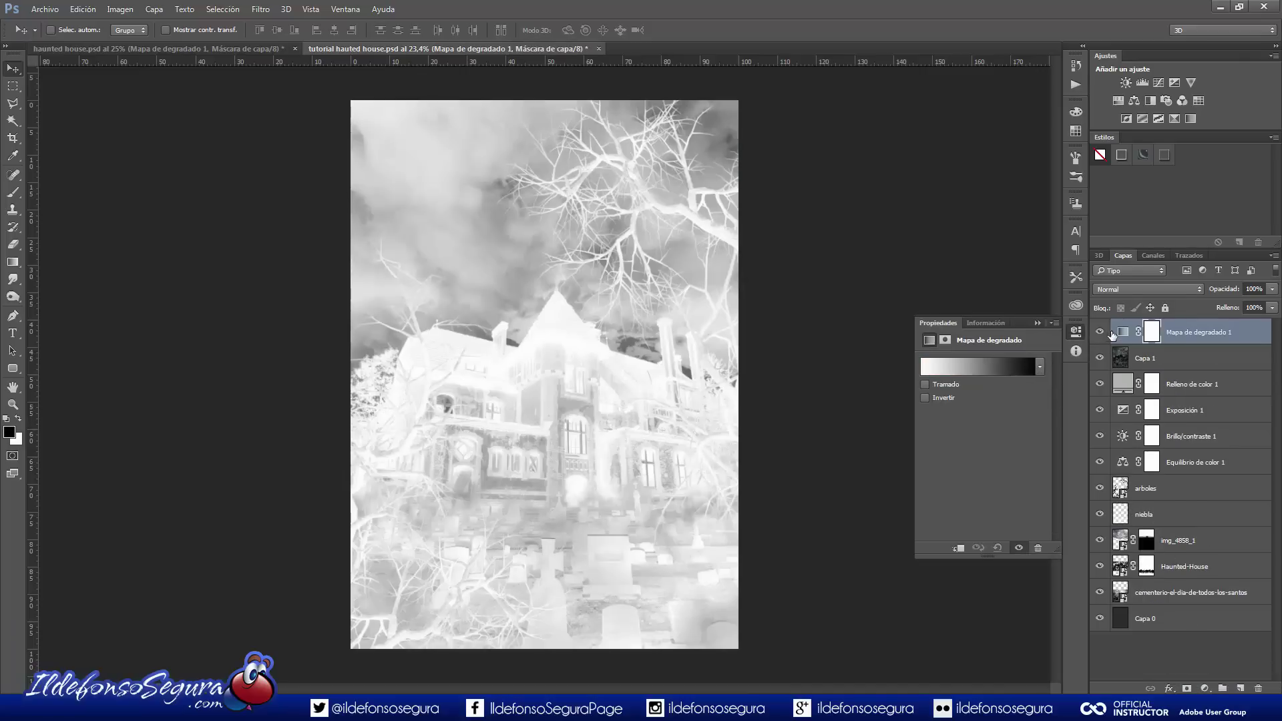
{"action": "left_click", "coordinate": [1041, 322]}
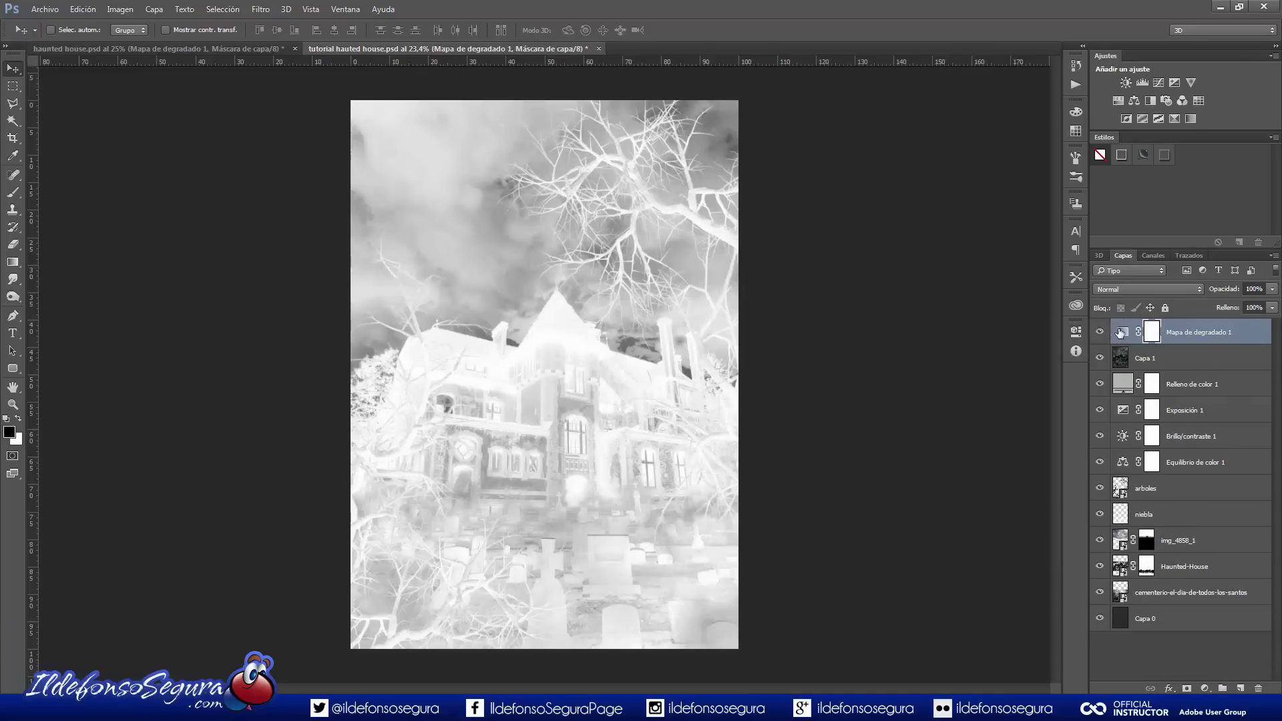
{"action": "left_click", "coordinate": [1100, 332]}
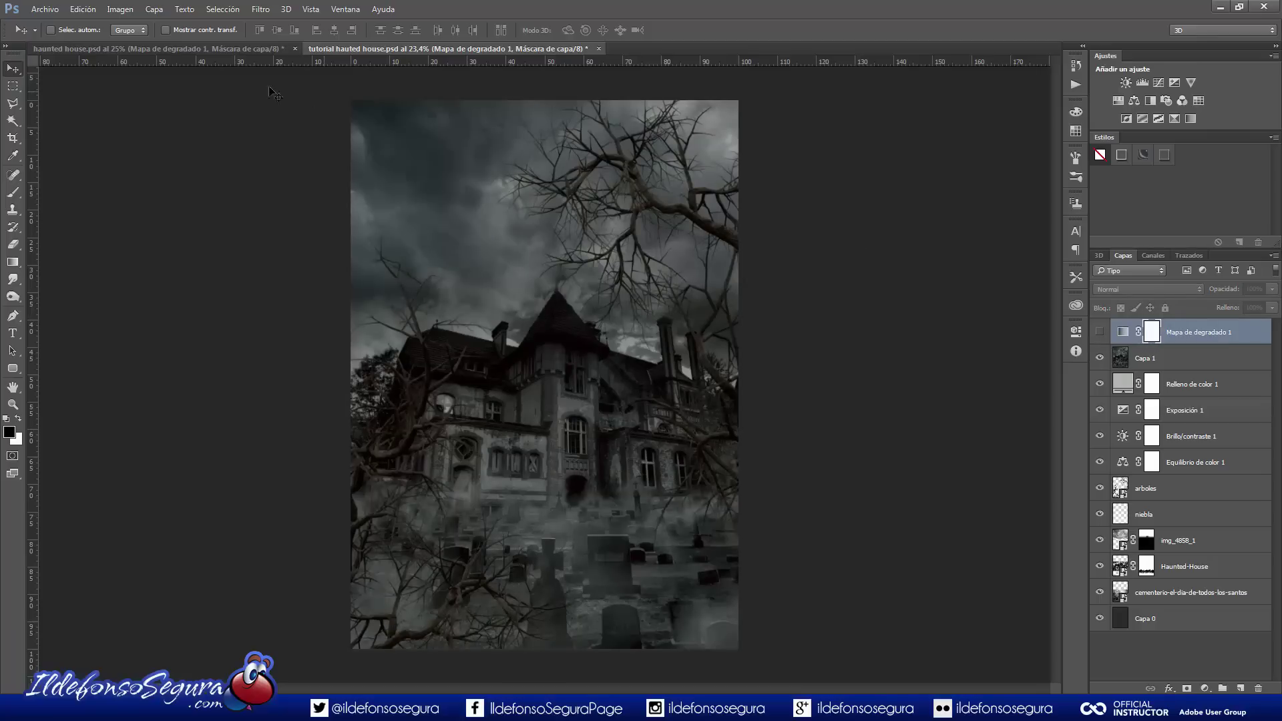
Apply the merged RGB image to the Gradient Map's layer mask with Multiply at 100% opacity
{"action": "left_click", "coordinate": [120, 8]}
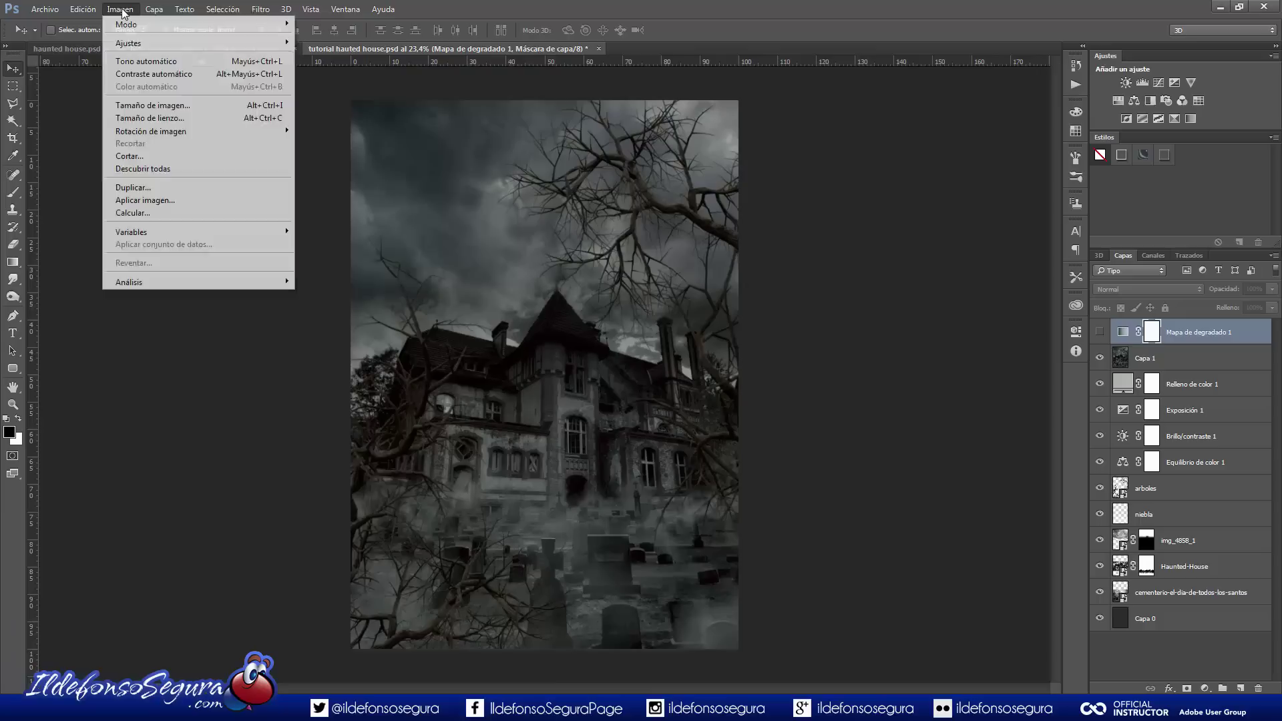
{"action": "left_click", "coordinate": [159, 200]}
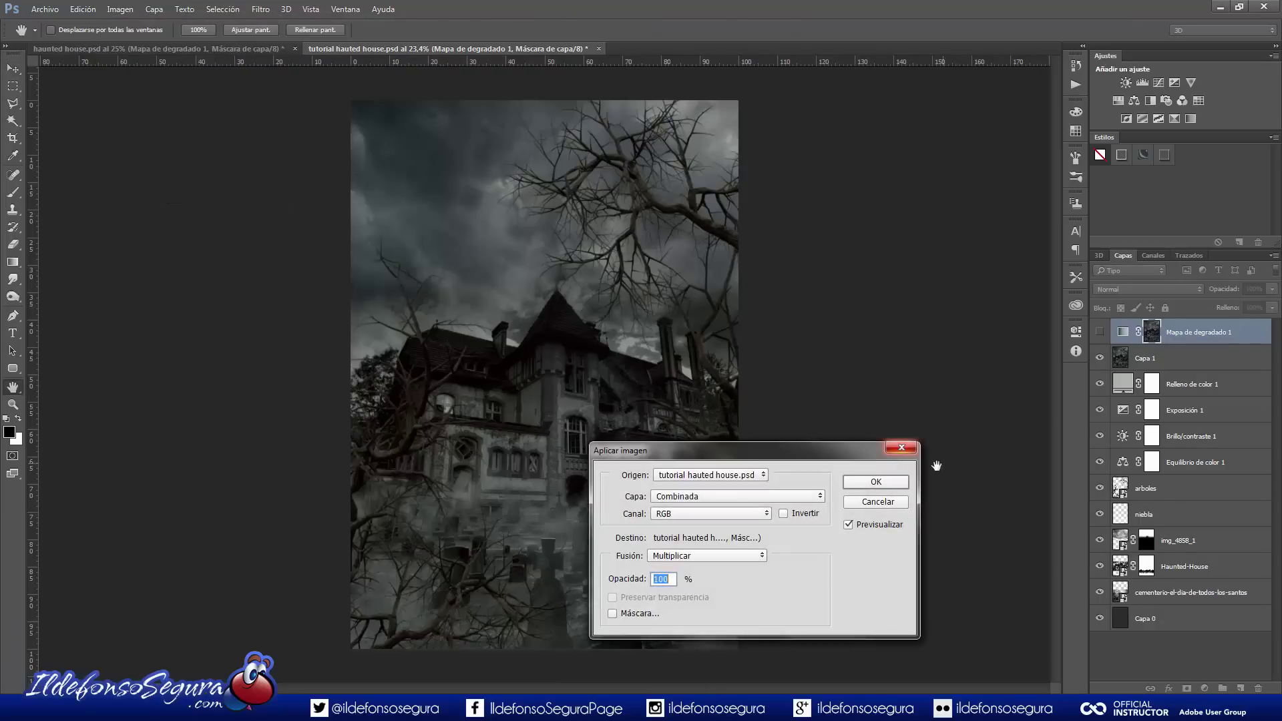
{"action": "left_click", "coordinate": [875, 481]}
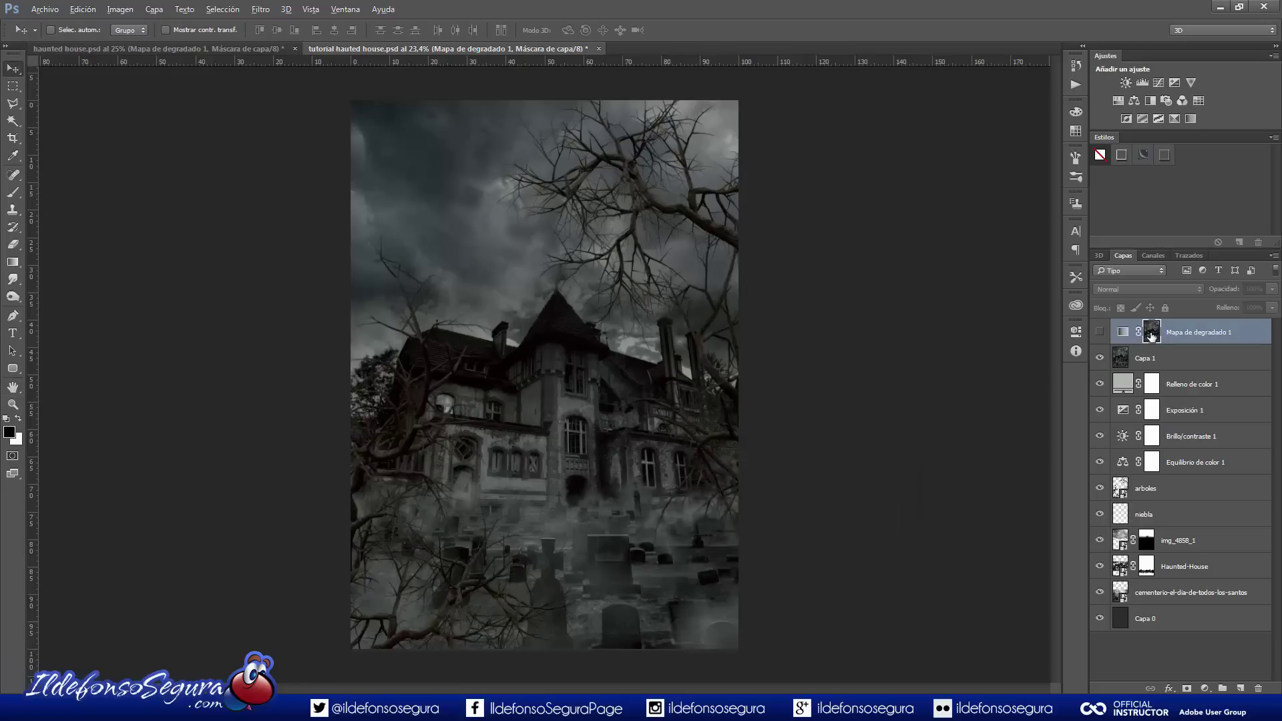
View the Gradient Map's mask and raise its contrast with Levels, setting the input black point to 7 and white point to 106
{"action": "key", "text": "alt"}
{"action": "left_click", "coordinate": [120, 9]}
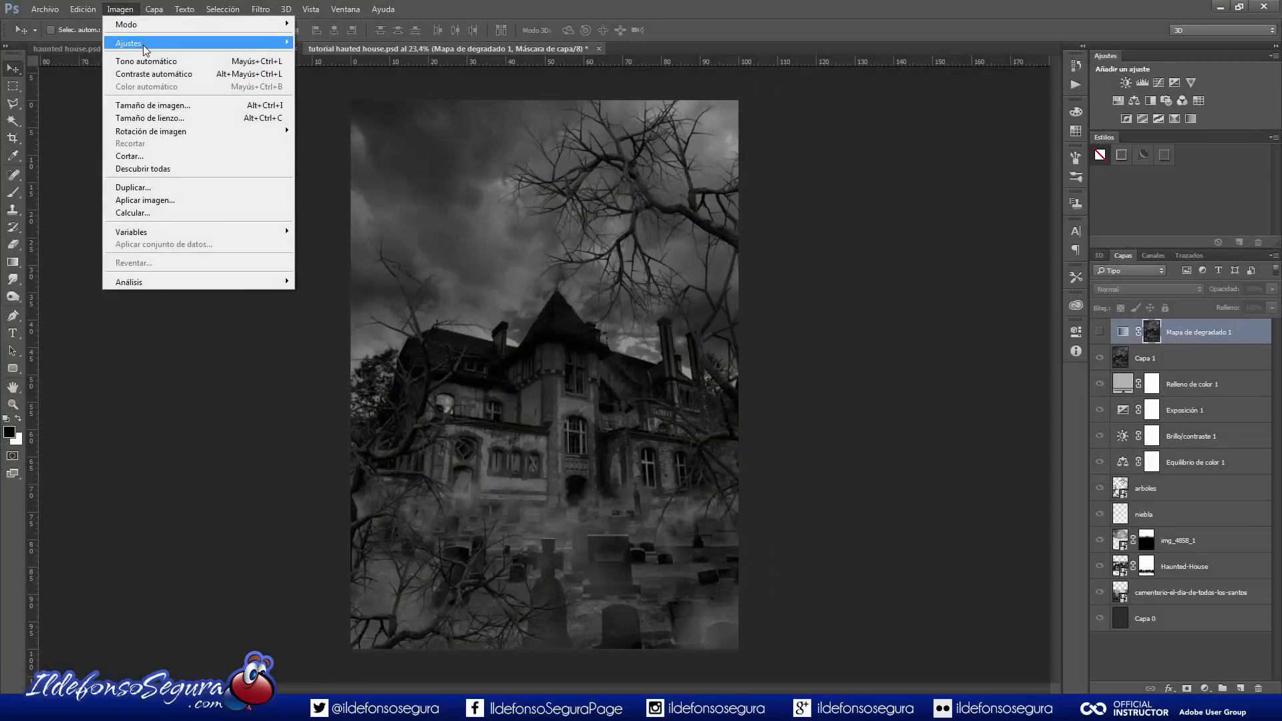
{"action": "mouse_move", "coordinate": [144, 44]}
{"action": "left_click", "coordinate": [323, 62]}
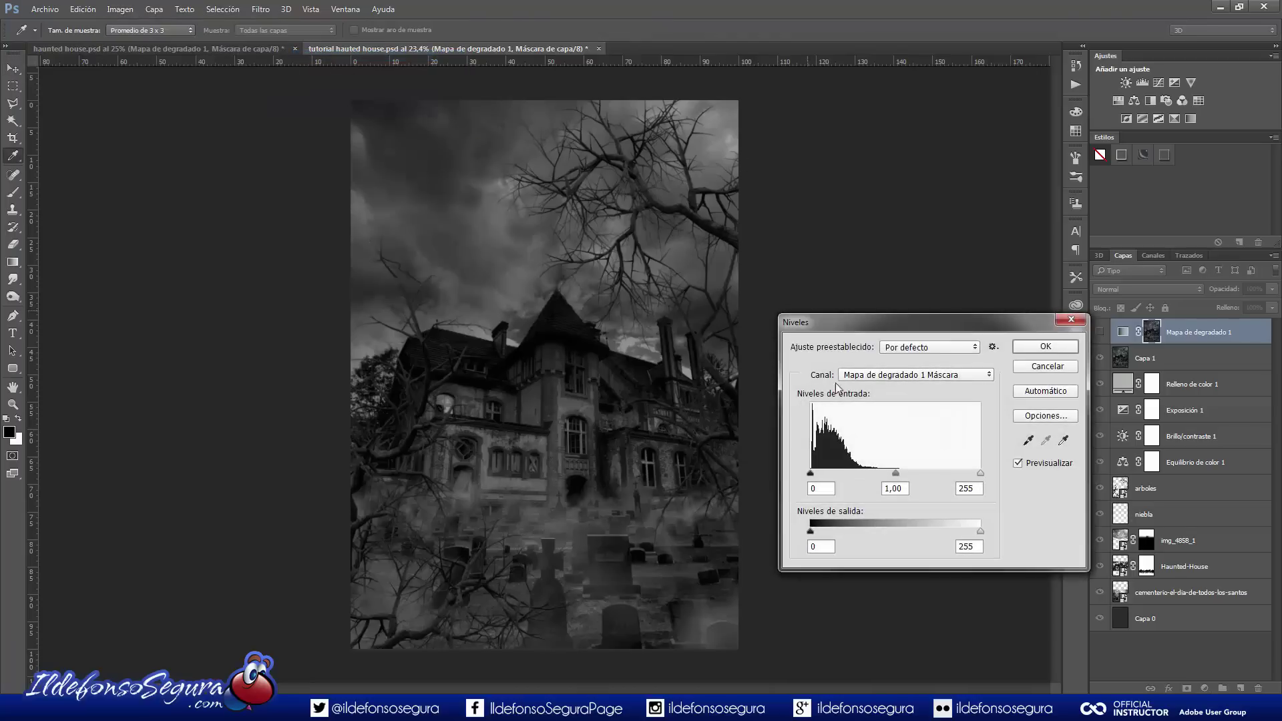
{"action": "left_click_drag", "start_coordinate": [977, 473], "coordinate": [816, 473]}
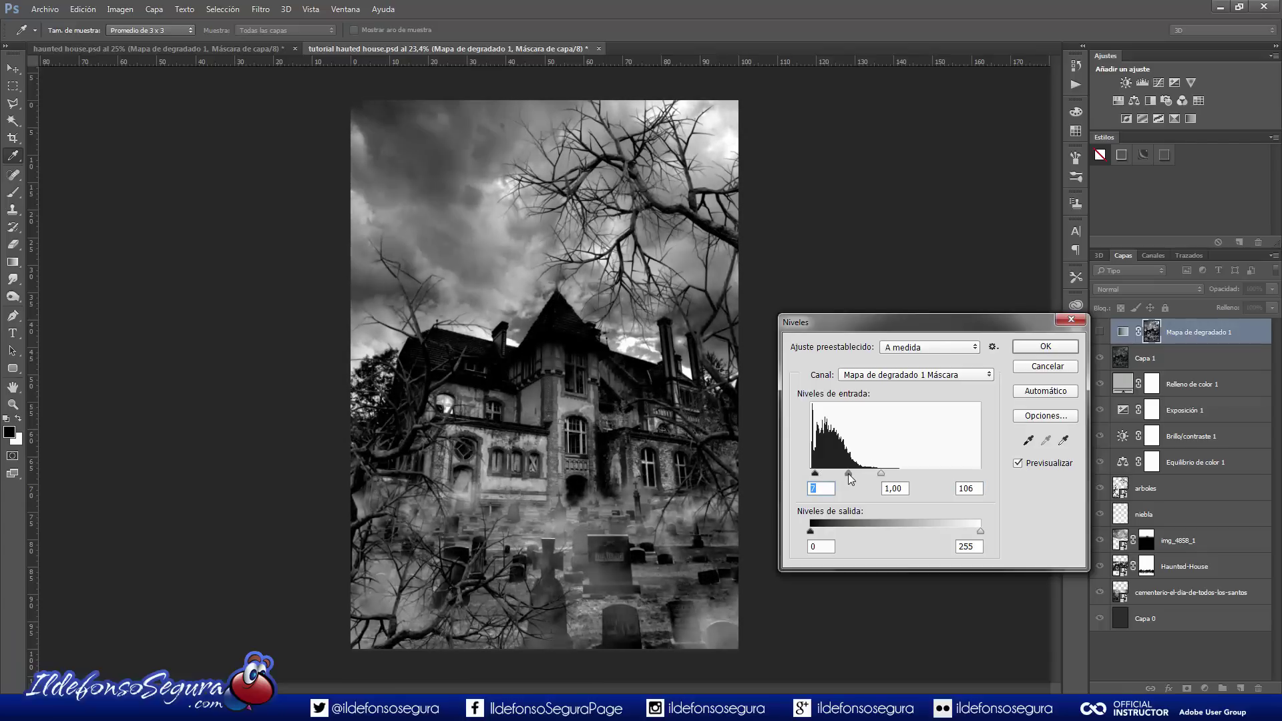
{"action": "left_click", "coordinate": [848, 474]}
{"action": "left_click", "coordinate": [1034, 350]}
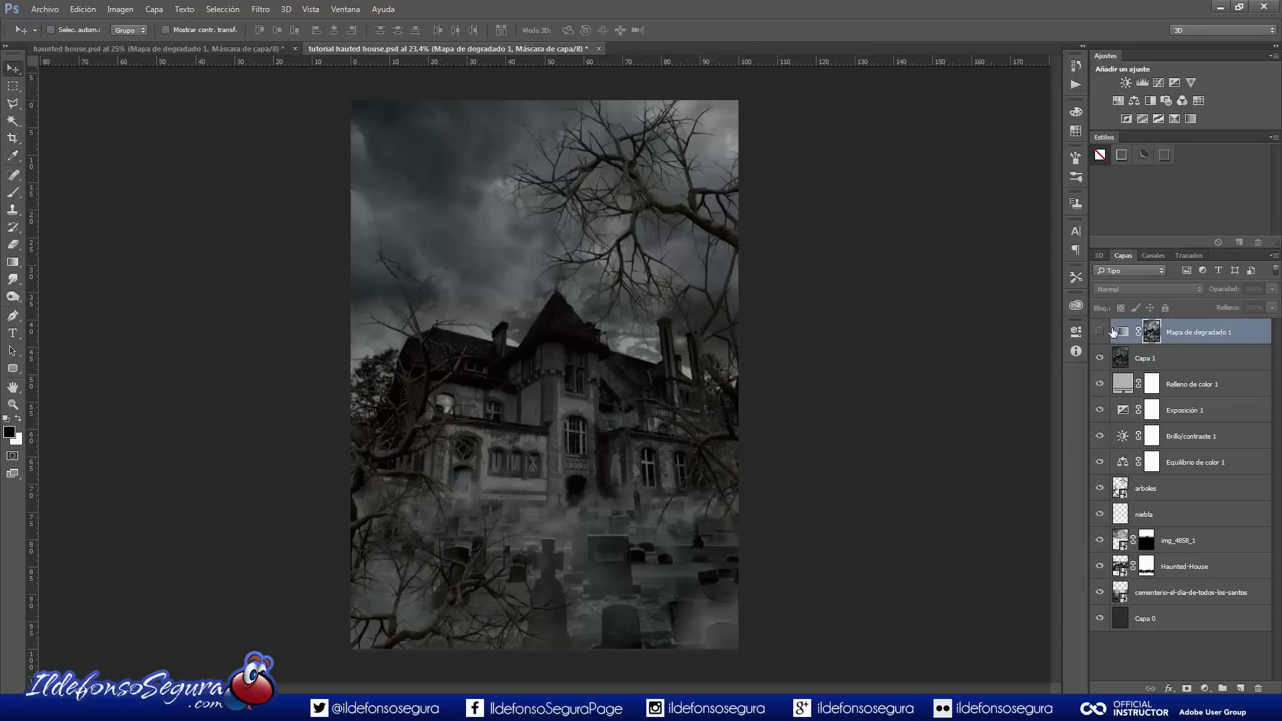
With the Gradient Map shown and Capa 1 hidden, set the map to the inverted copper-toned preset gradient
{"action": "left_click", "coordinate": [1100, 333]}
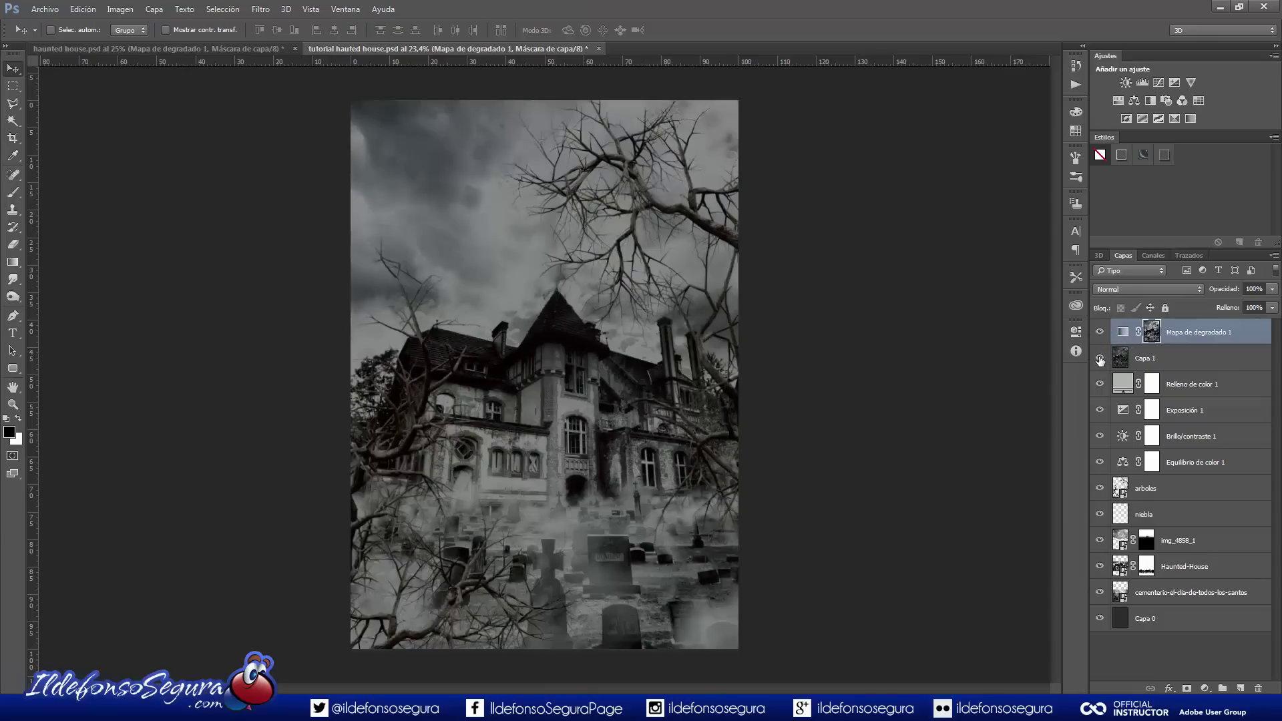
{"action": "left_click", "coordinate": [1100, 359]}
{"action": "double_click", "coordinate": [1121, 332]}
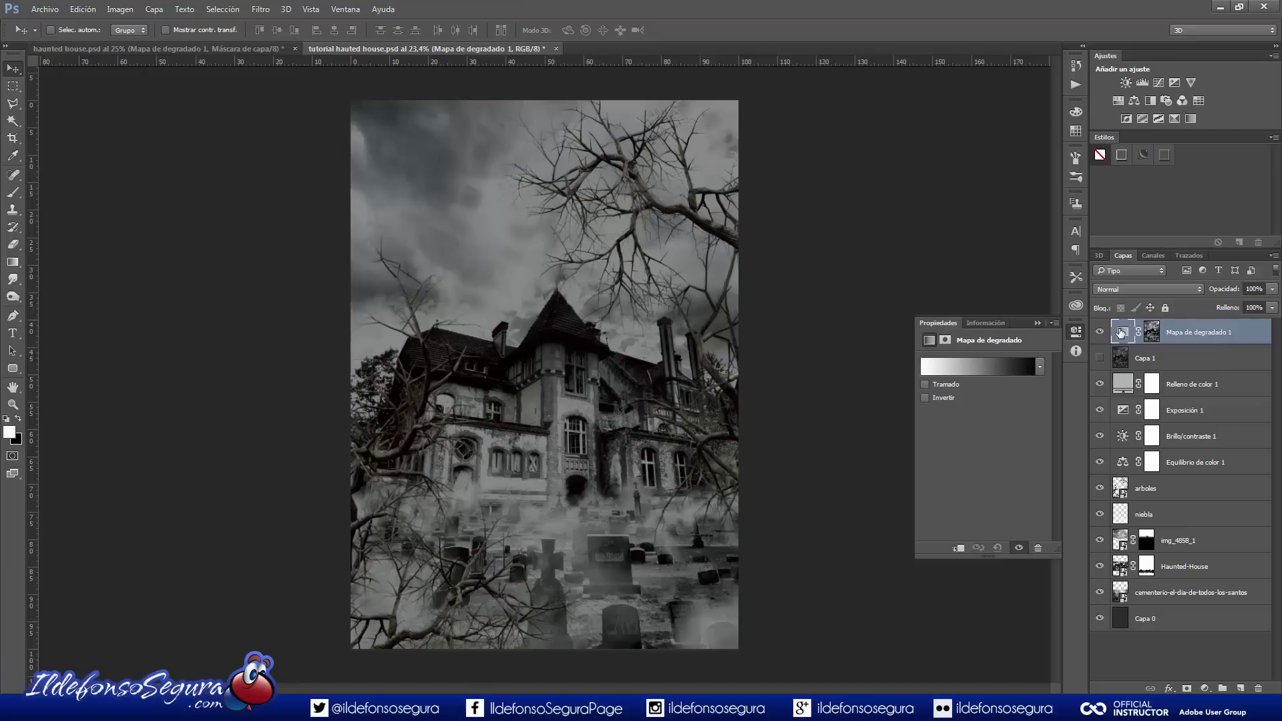
{"action": "left_click", "coordinate": [1040, 368]}
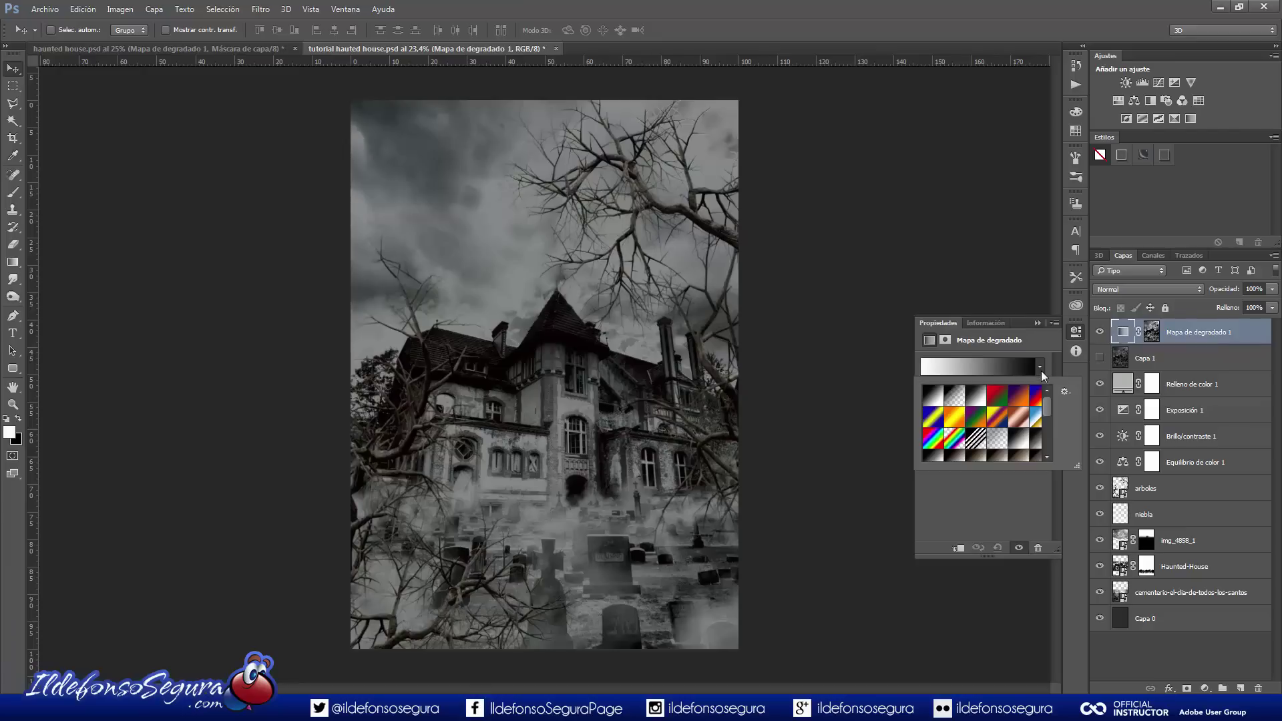
{"action": "left_click", "coordinate": [1019, 425]}
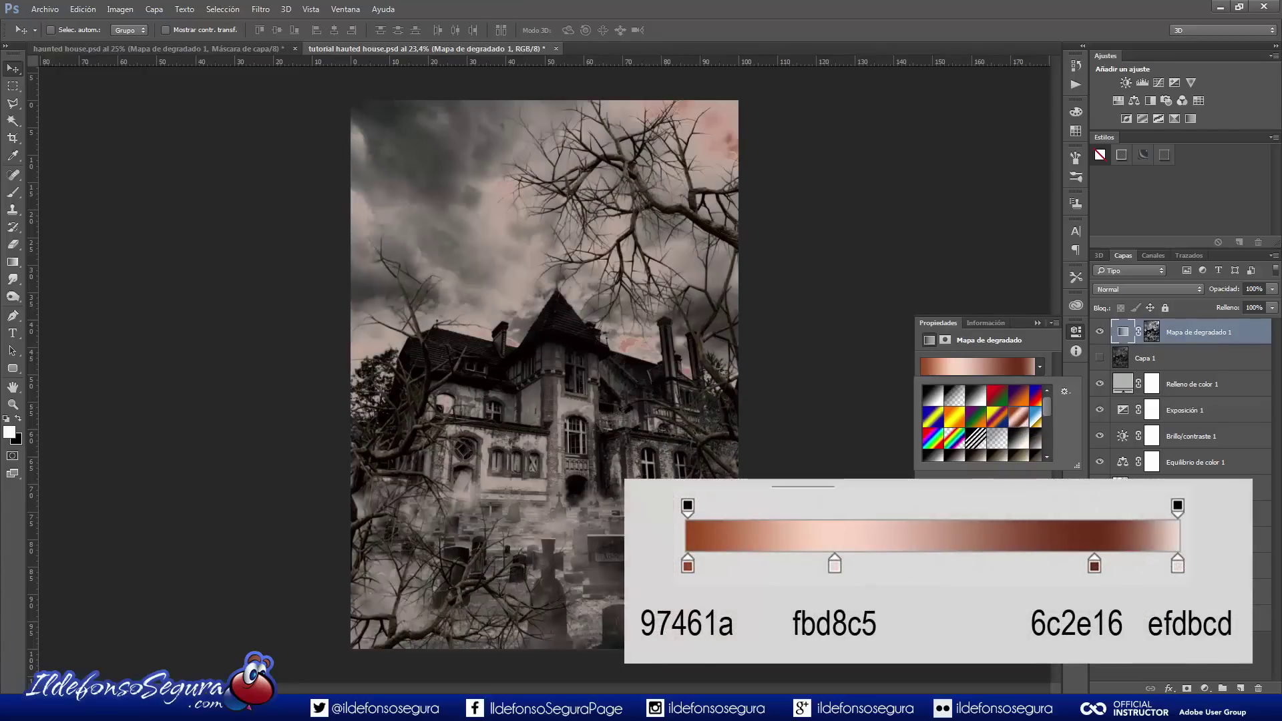
{"action": "key", "text": "Return"}
{"action": "left_click", "coordinate": [924, 399]}
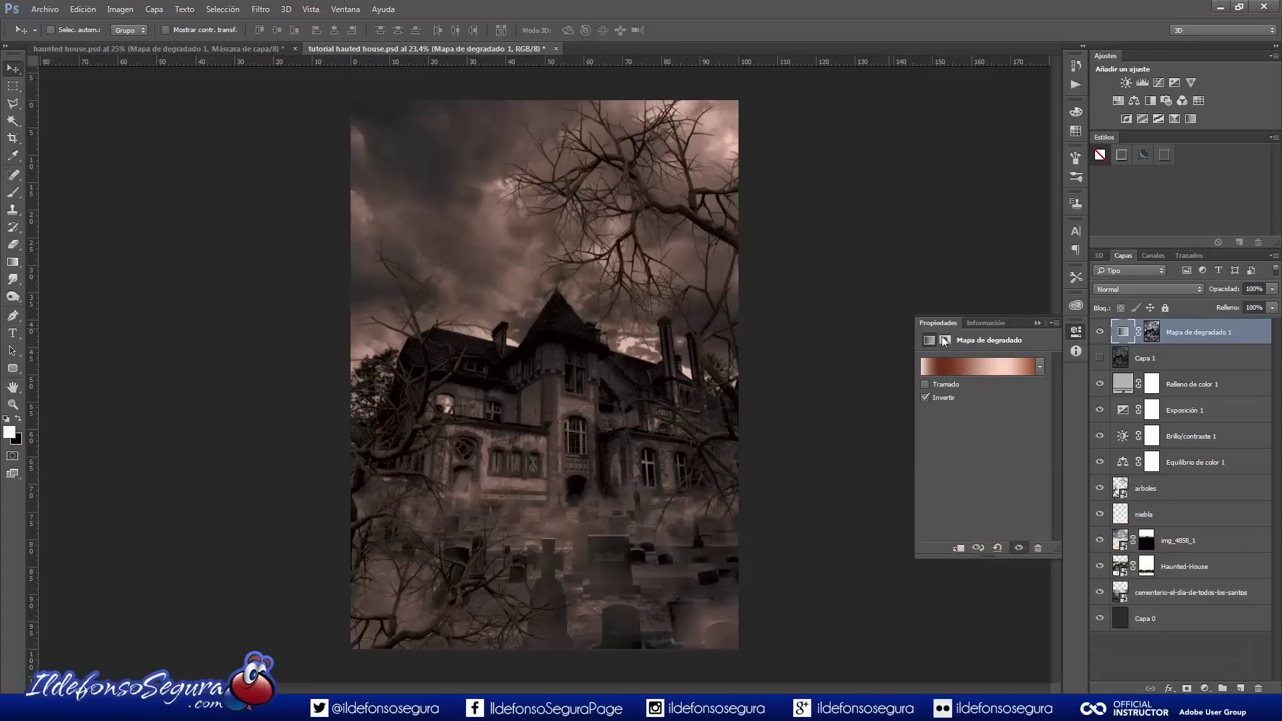
{"action": "left_click", "coordinate": [1036, 326]}
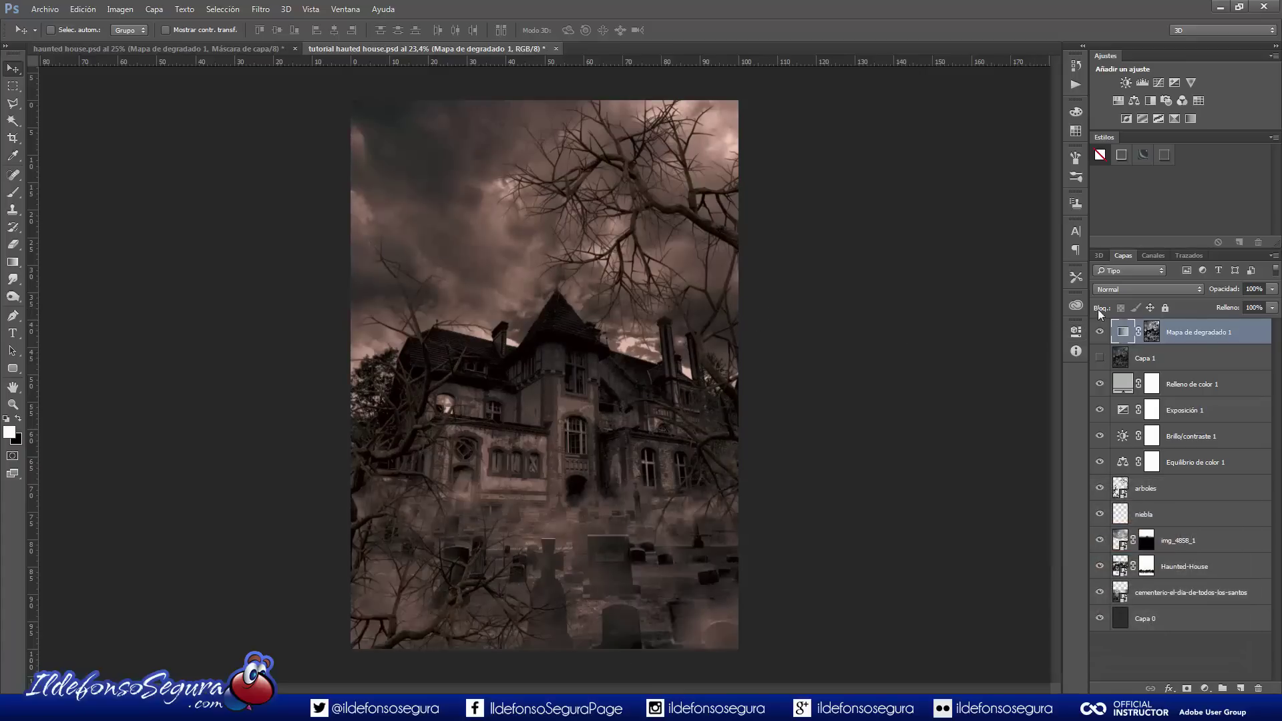
Set the Gradient Map layer's blend mode to Linear Light and its opacity to 95%
{"action": "left_click", "coordinate": [1122, 290]}
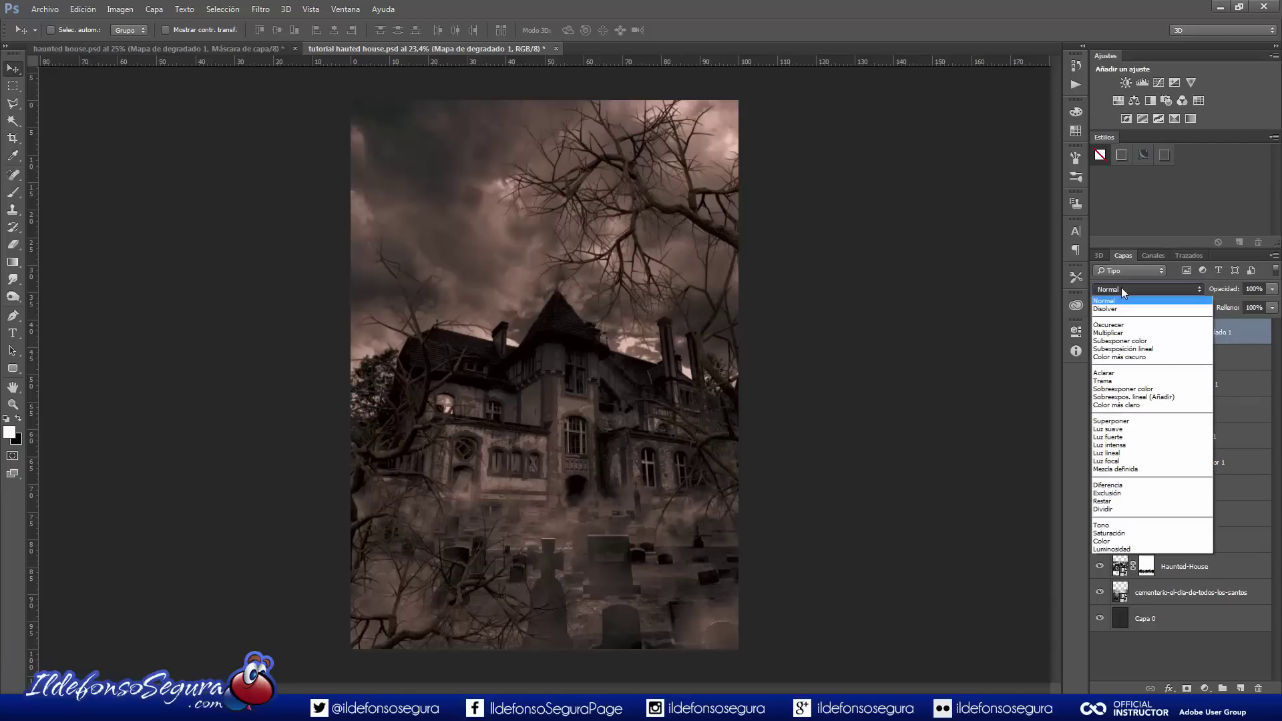
{"action": "left_click", "coordinate": [1135, 454]}
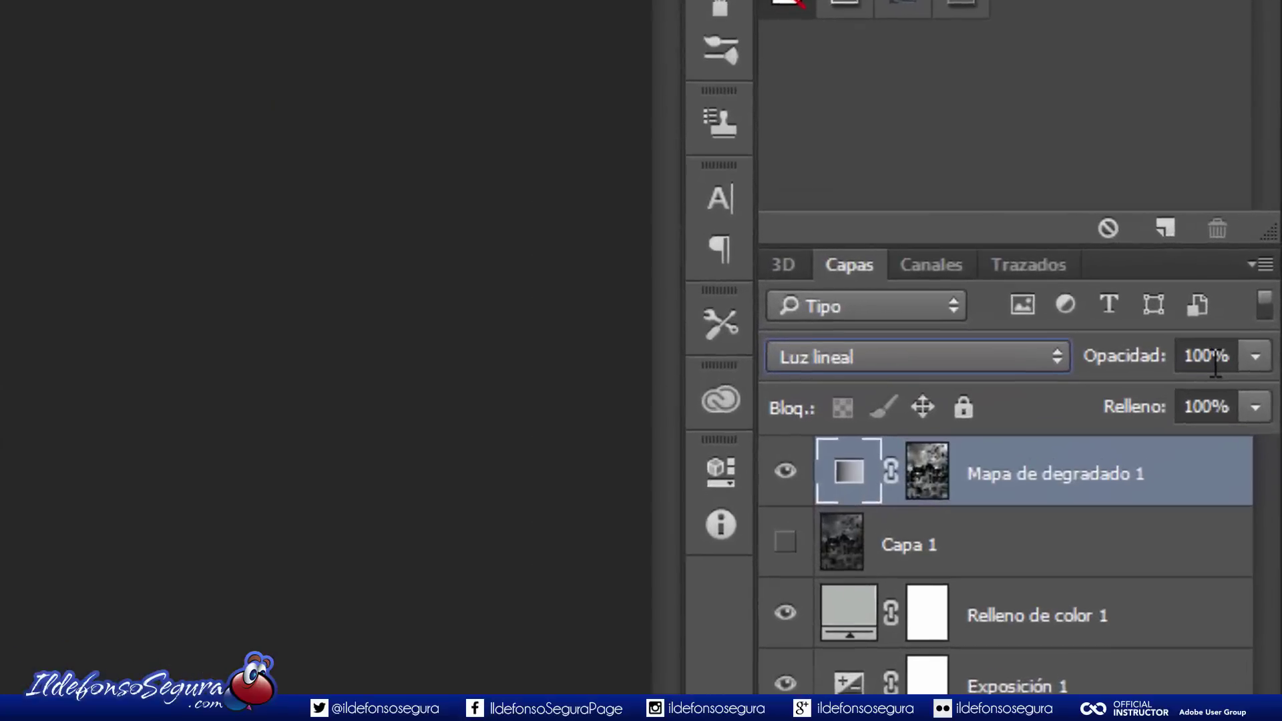
{"action": "left_click", "coordinate": [1254, 288]}
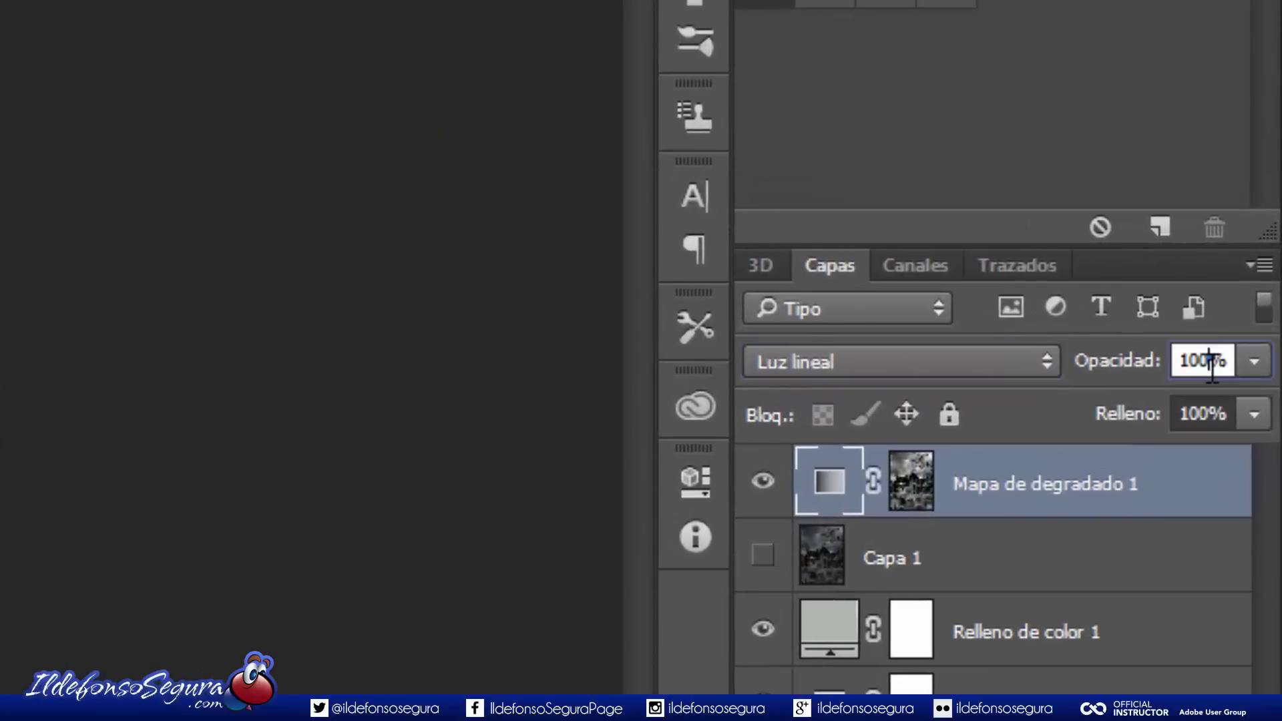
{"action": "type", "text": "95"}
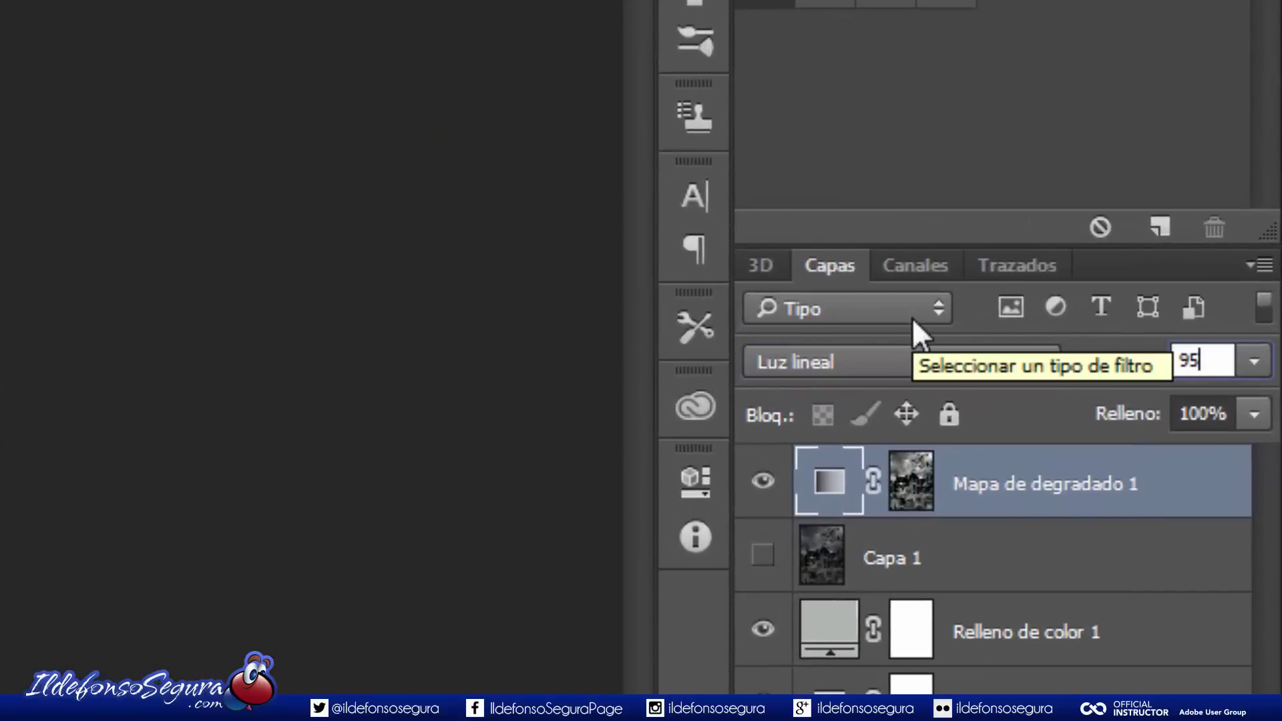
{"action": "key", "text": "Return"}
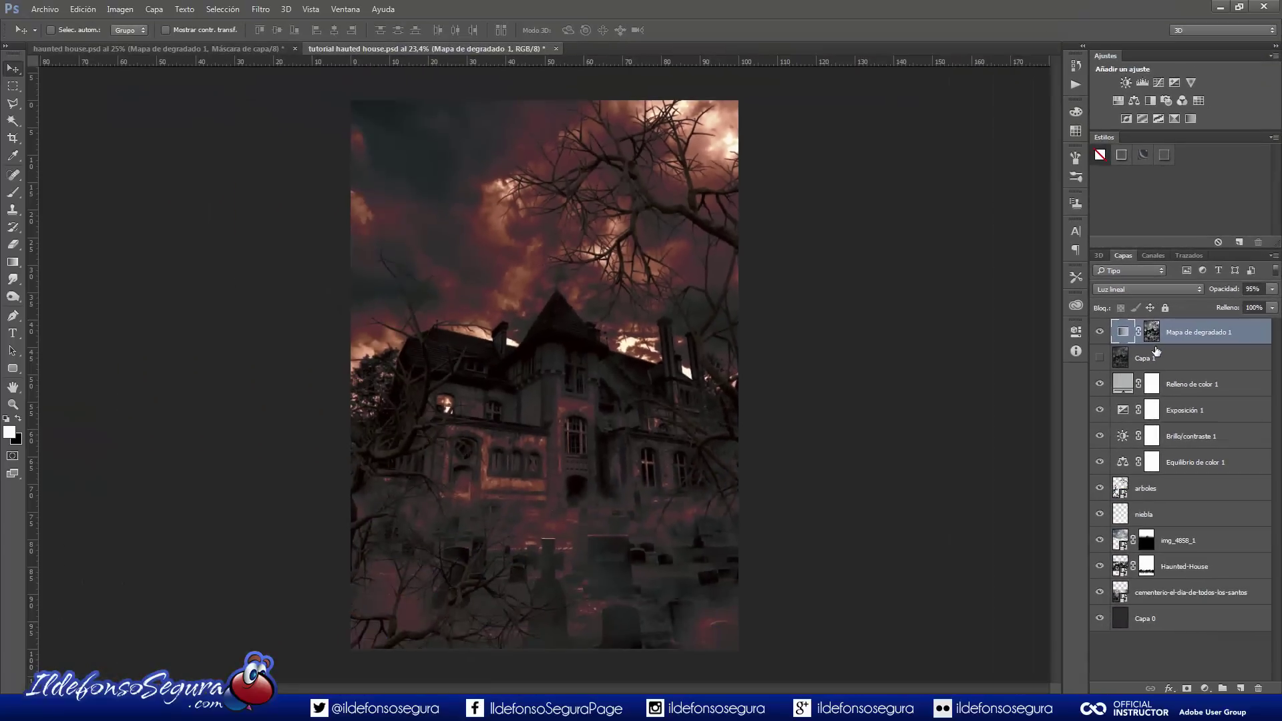
Show Capa 1 above the Gradient Map and mask it with a vertical black-to-white gradient from the poster's top edge to the house roof
{"action": "left_click", "coordinate": [1098, 359]}
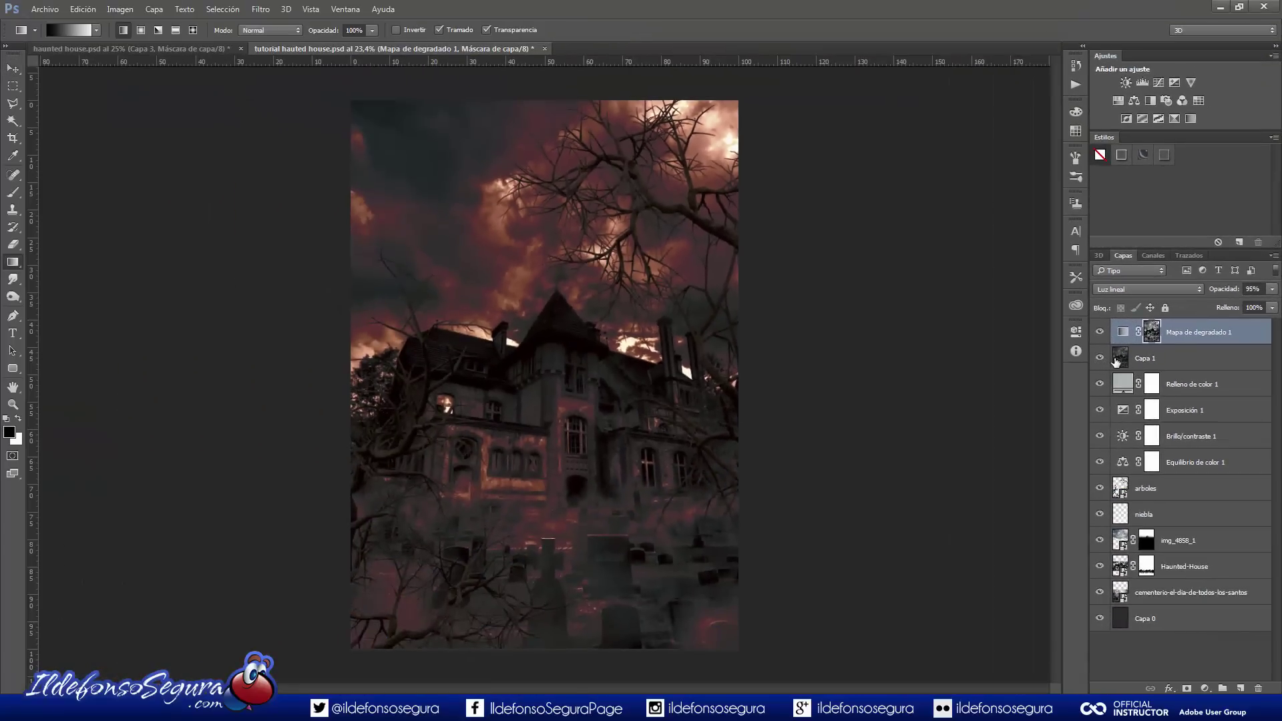
{"action": "left_click_drag", "start_coordinate": [1116, 362], "coordinate": [1124, 327]}
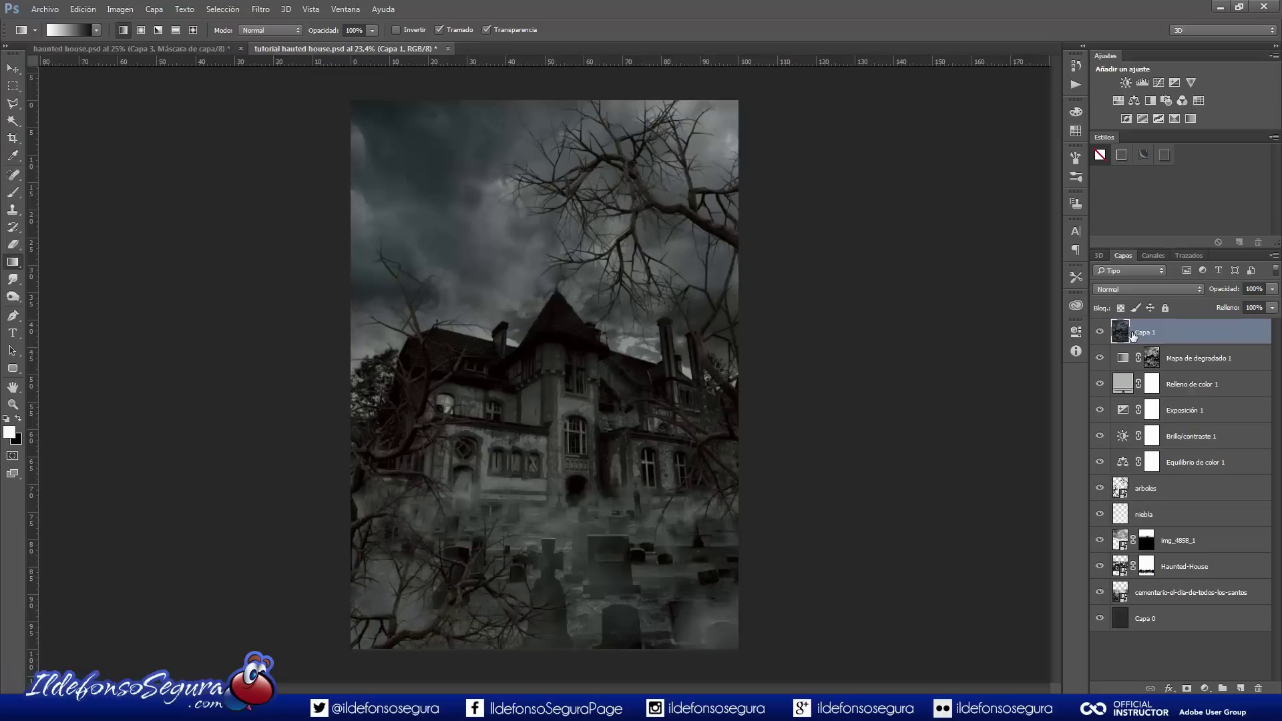
{"action": "left_click", "coordinate": [1187, 687]}
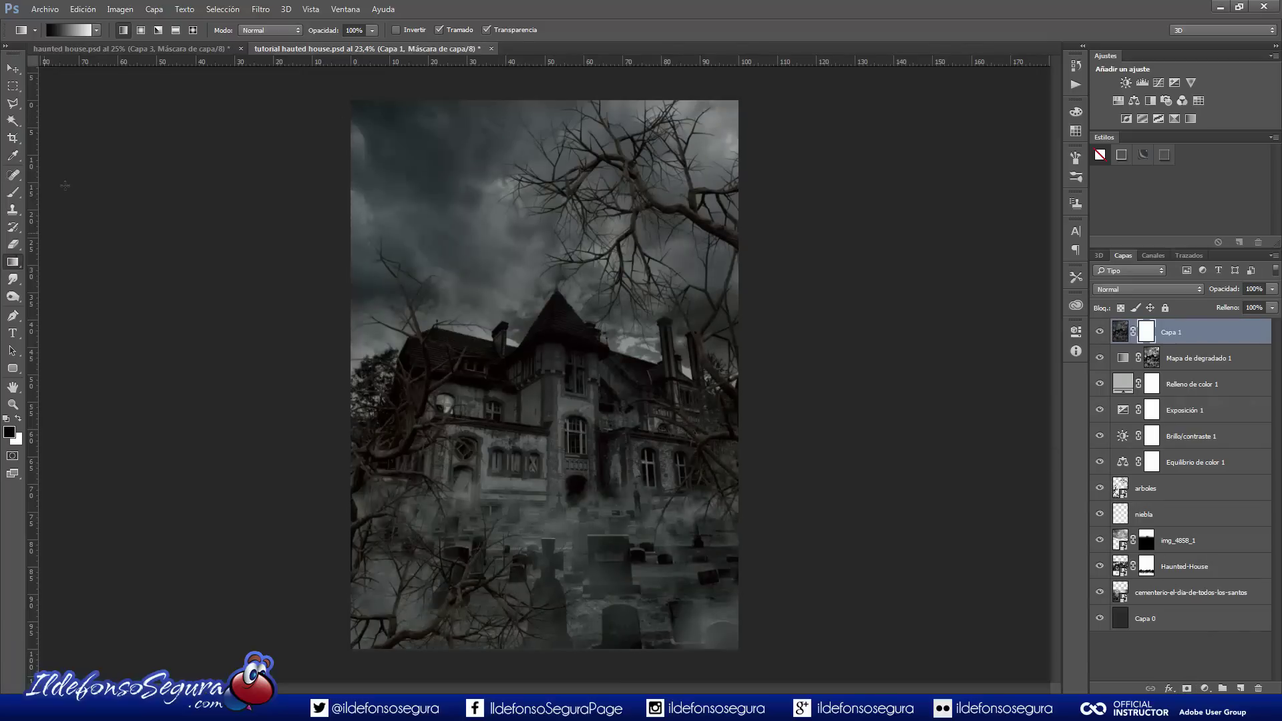
{"action": "left_click_drag", "start_coordinate": [540, 104], "coordinate": [564, 355]}
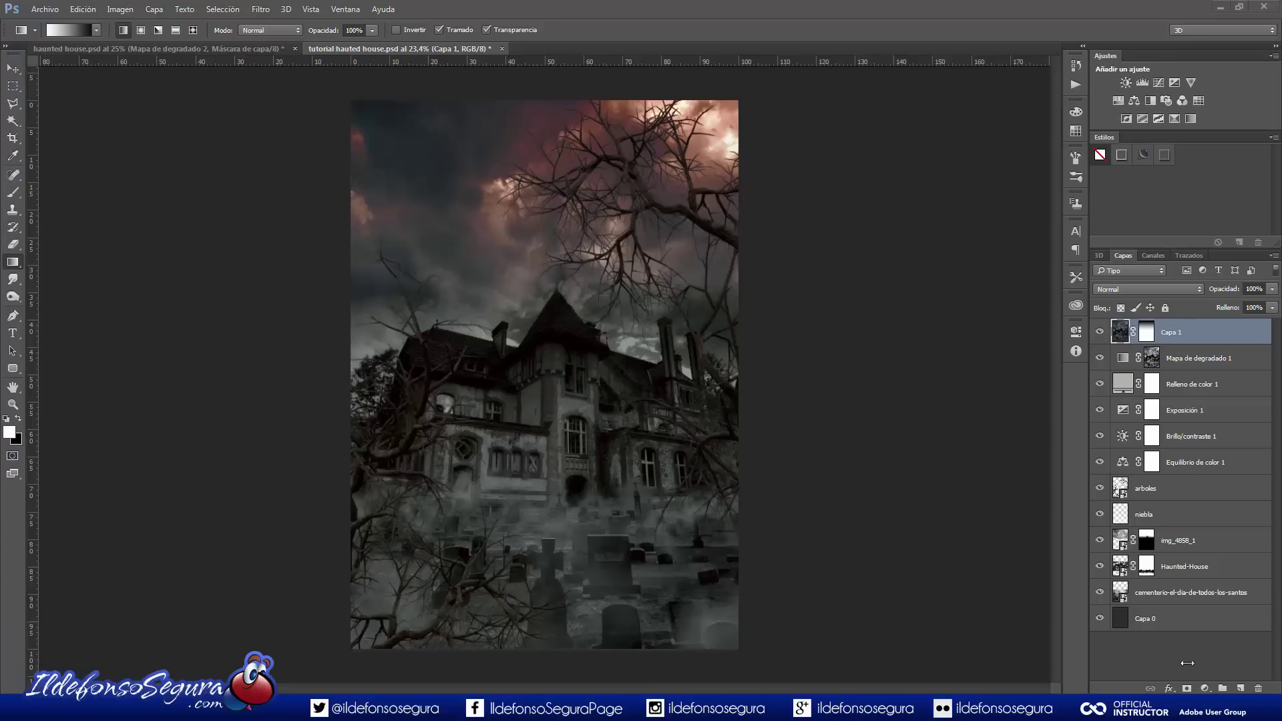
Add a Gradient Map adjustment layer above Capa 1 using the blue Cianotipo preset gradient
{"action": "left_click", "coordinate": [1204, 687]}
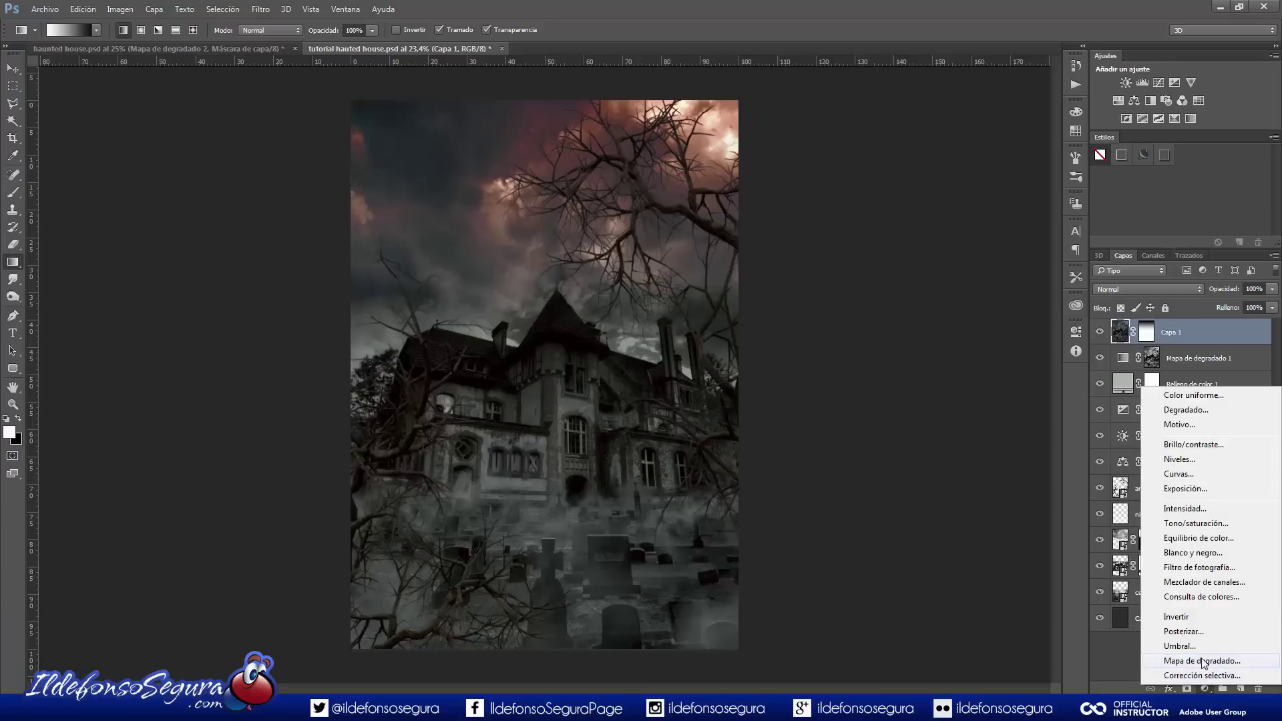
{"action": "left_click", "coordinate": [1202, 661]}
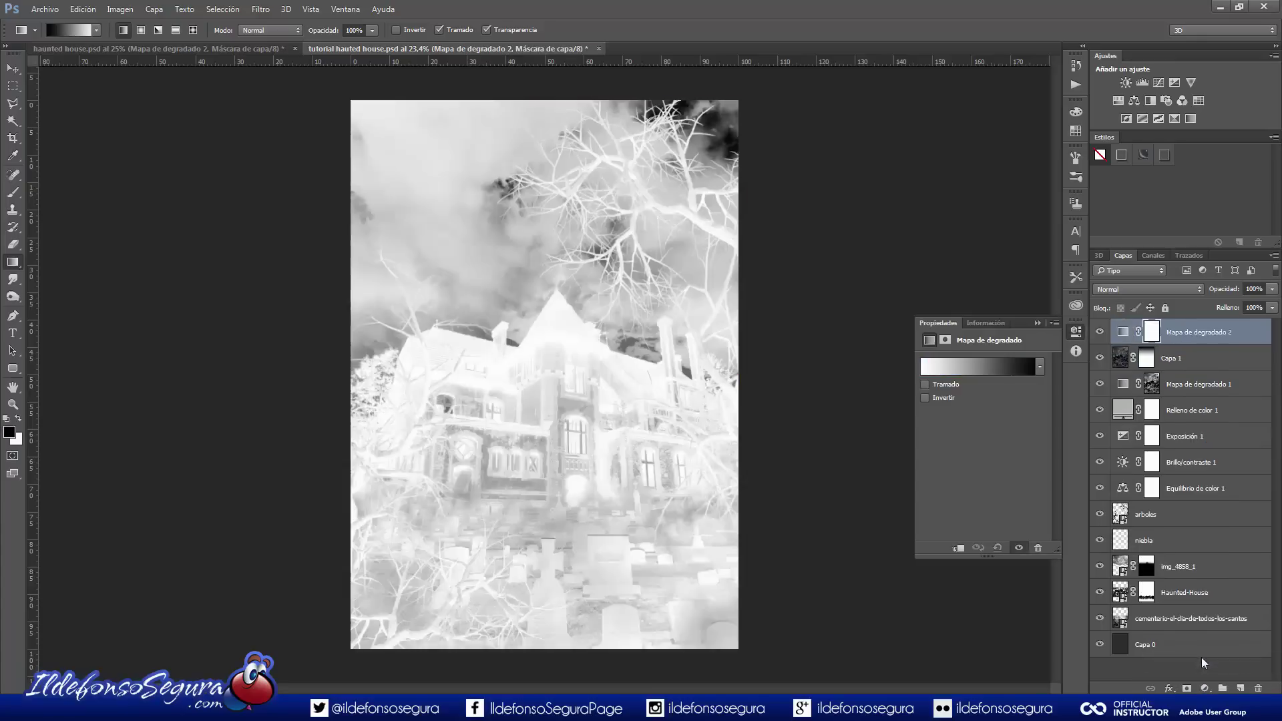
{"action": "left_click", "coordinate": [1009, 370]}
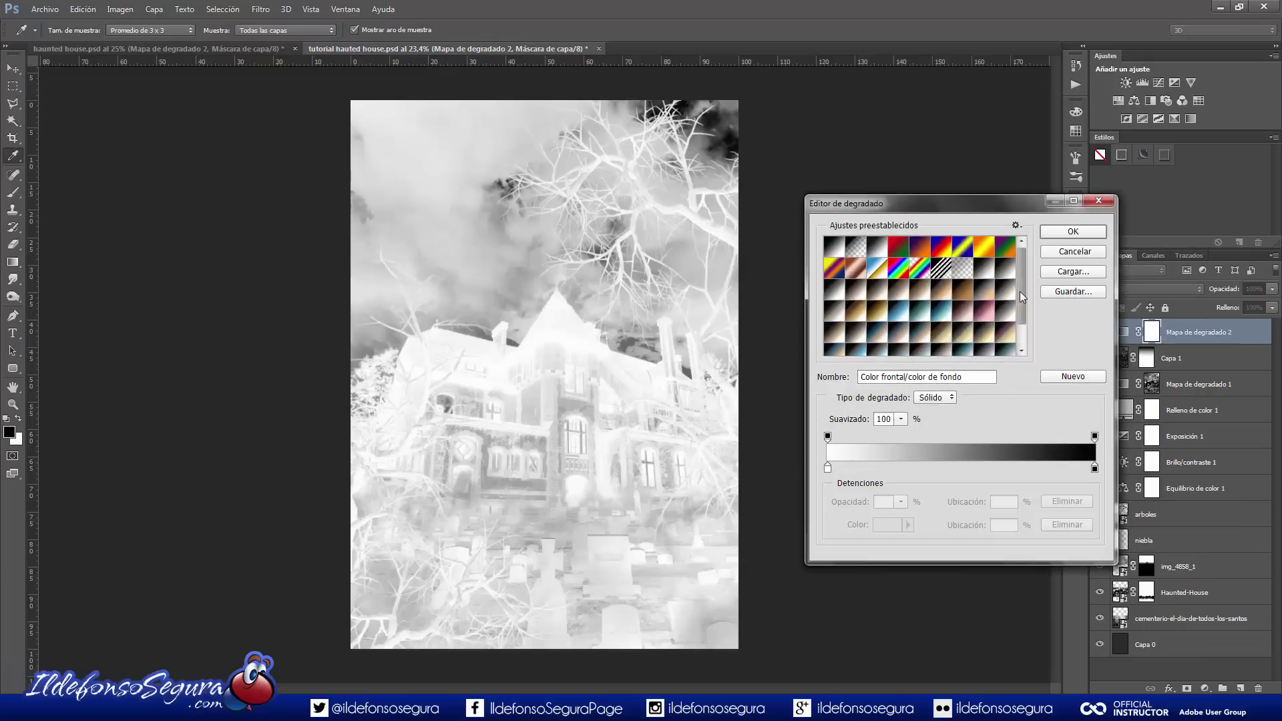
{"action": "scroll", "coordinate": [1020, 292], "scroll_direction": "down", "scroll_amount": 1}
{"action": "left_click", "coordinate": [836, 348]}
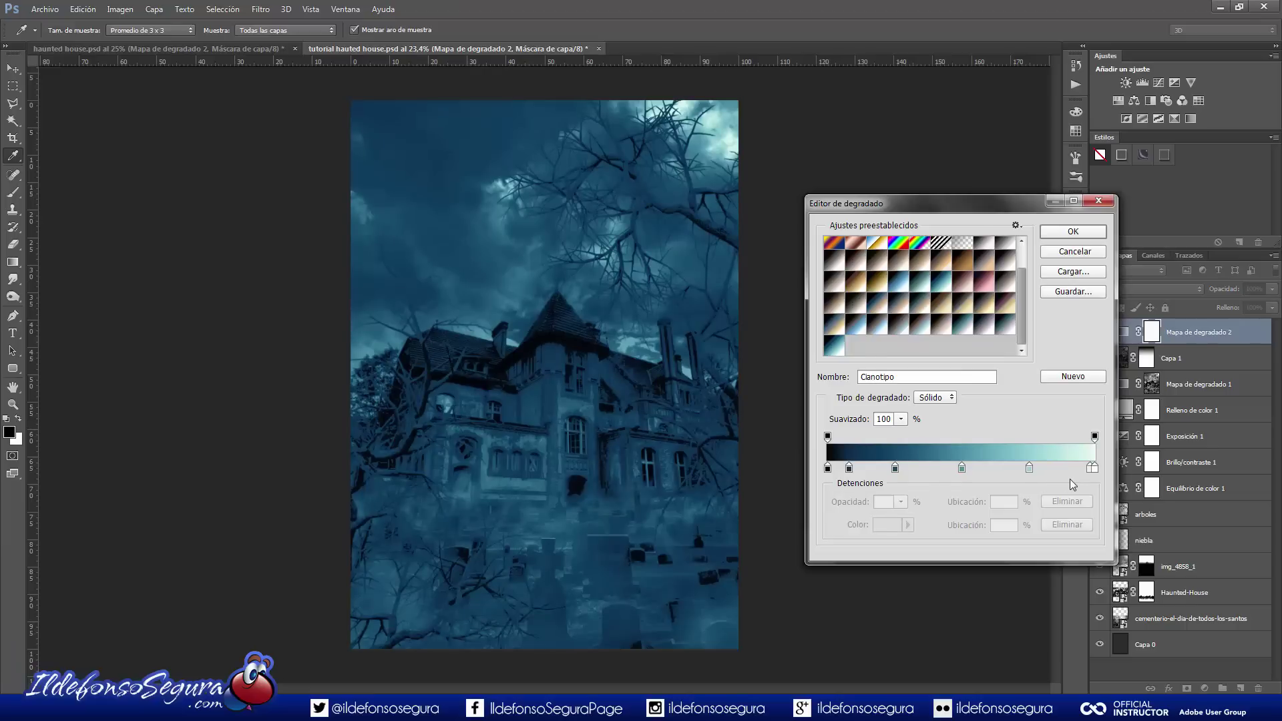
{"action": "left_click", "coordinate": [1066, 232]}
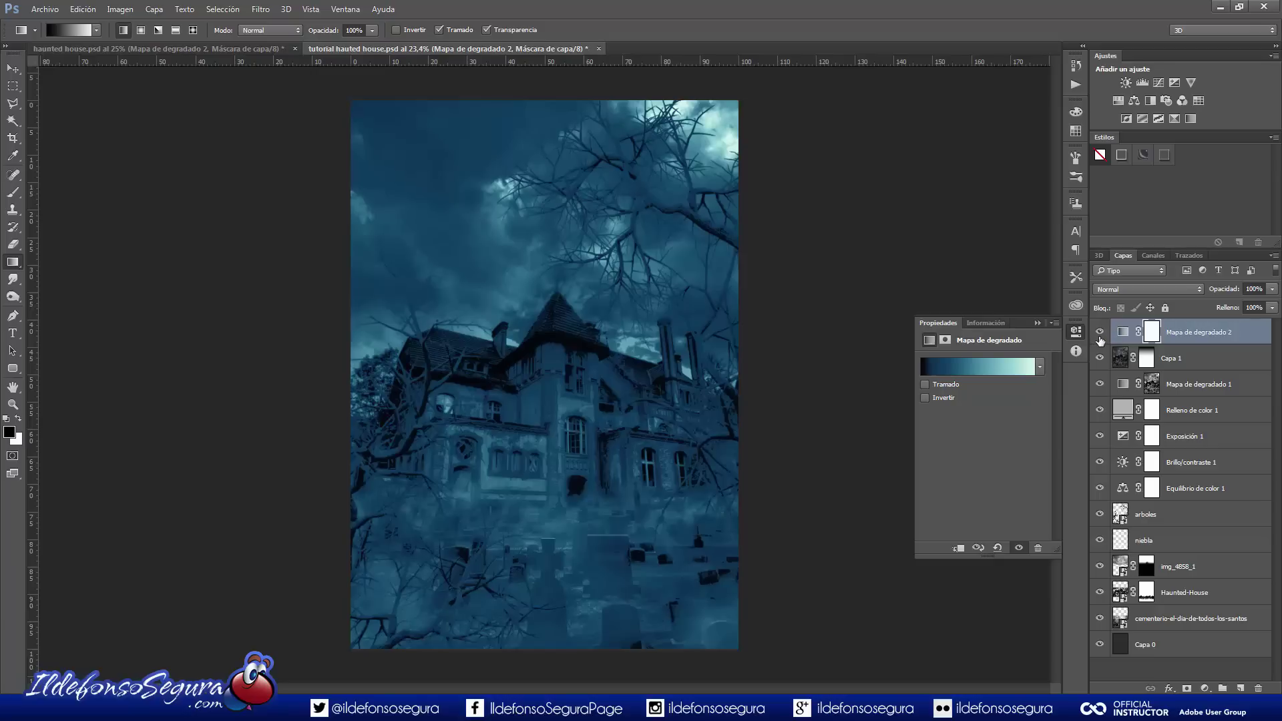
Hide the new Gradient Map and apply the inverted merged RGB image to its layer mask with Multiply blending at 100%
{"action": "left_click", "coordinate": [1100, 332]}
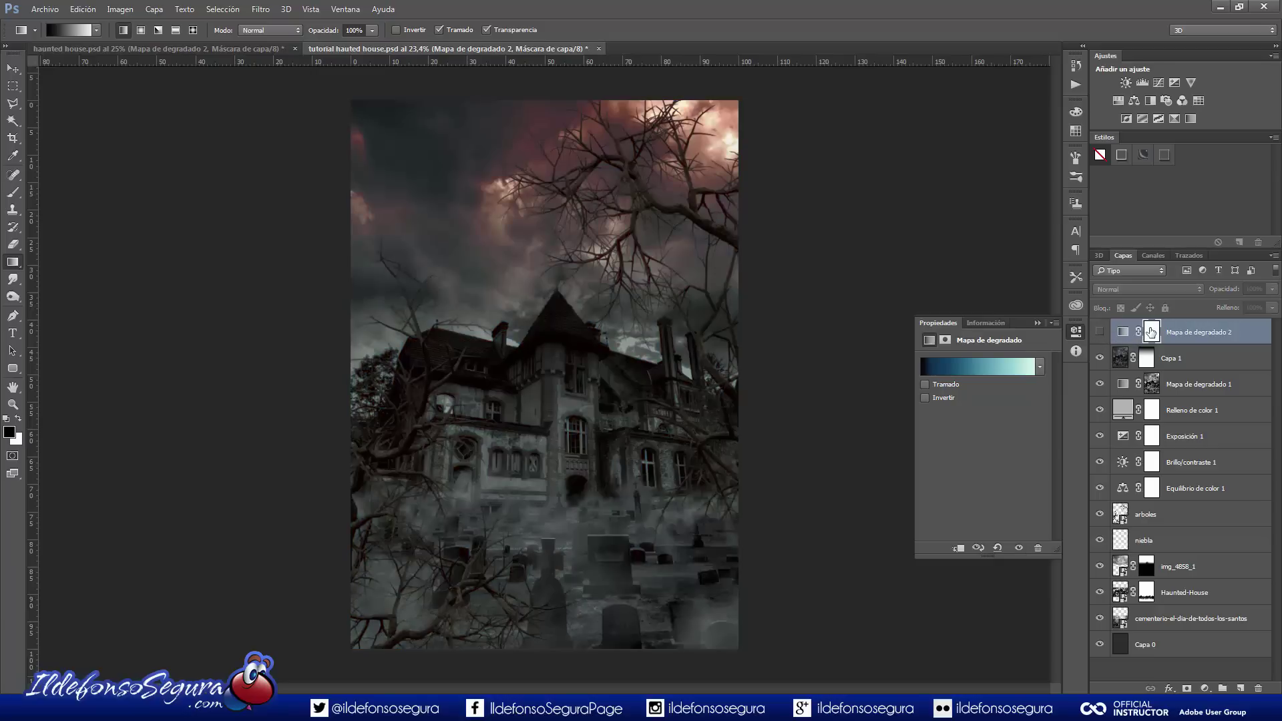
{"action": "left_click", "coordinate": [1152, 332]}
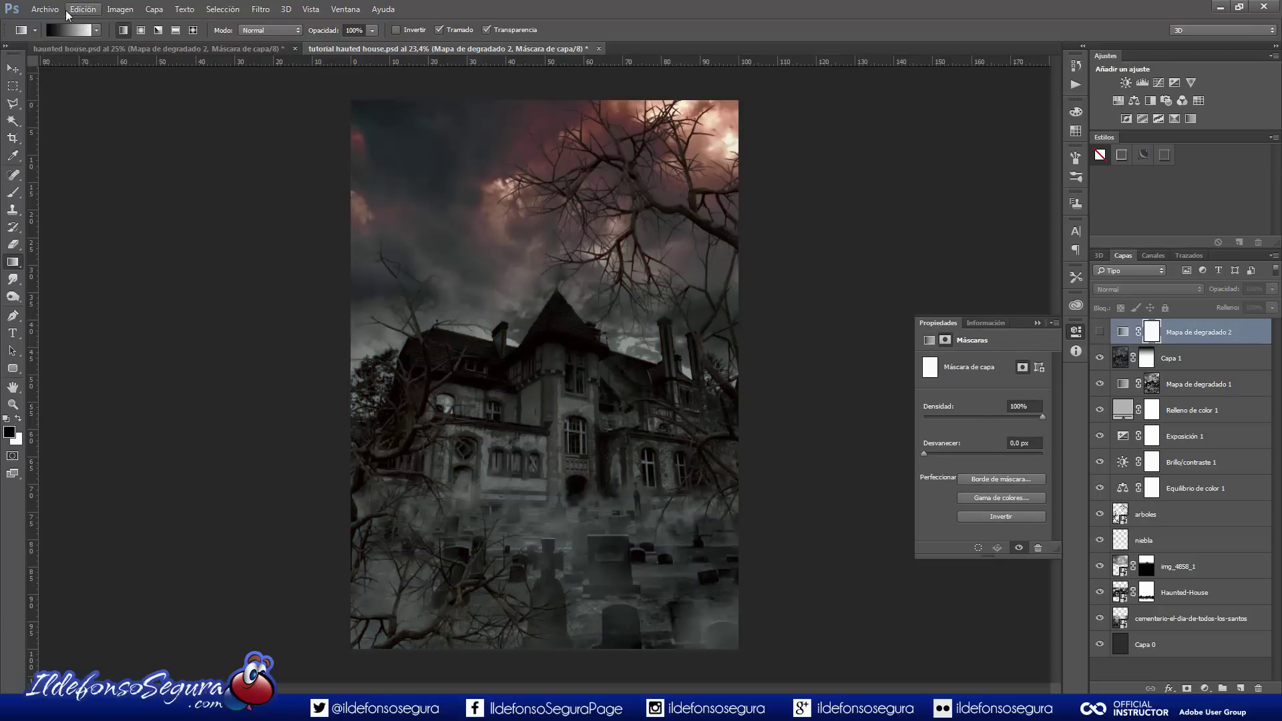
{"action": "left_click", "coordinate": [112, 9]}
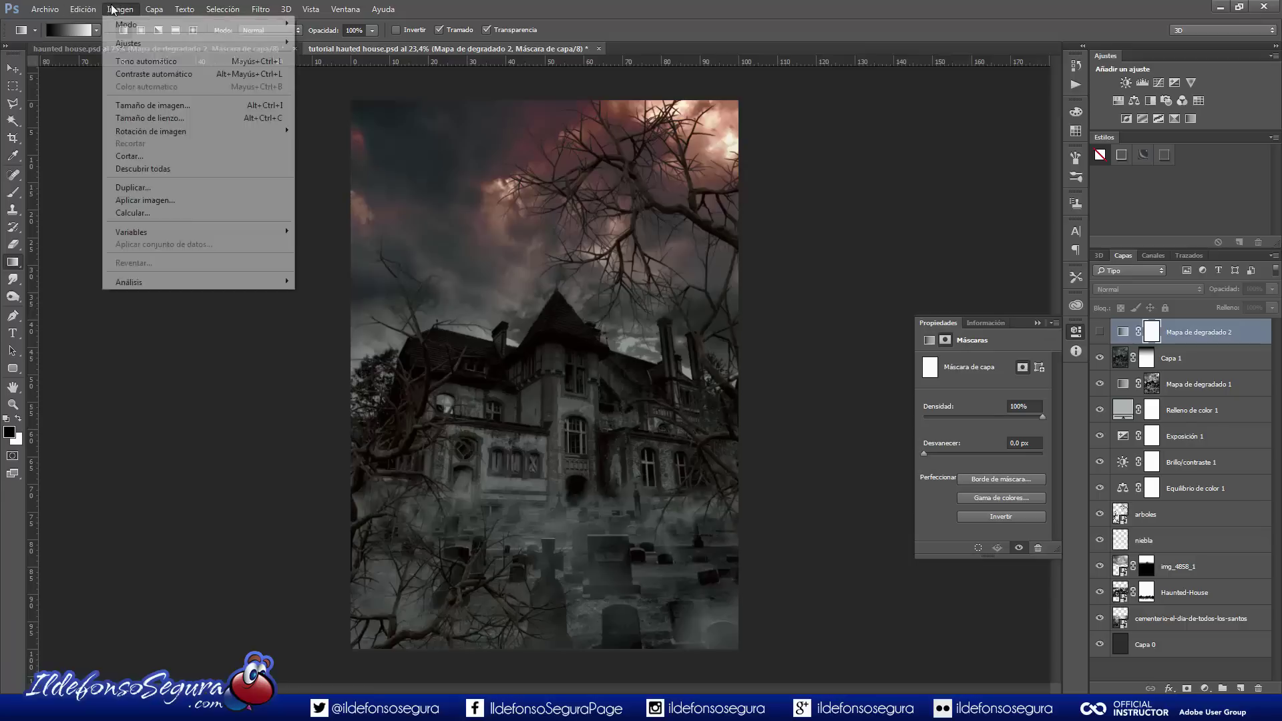
{"action": "left_click", "coordinate": [207, 199]}
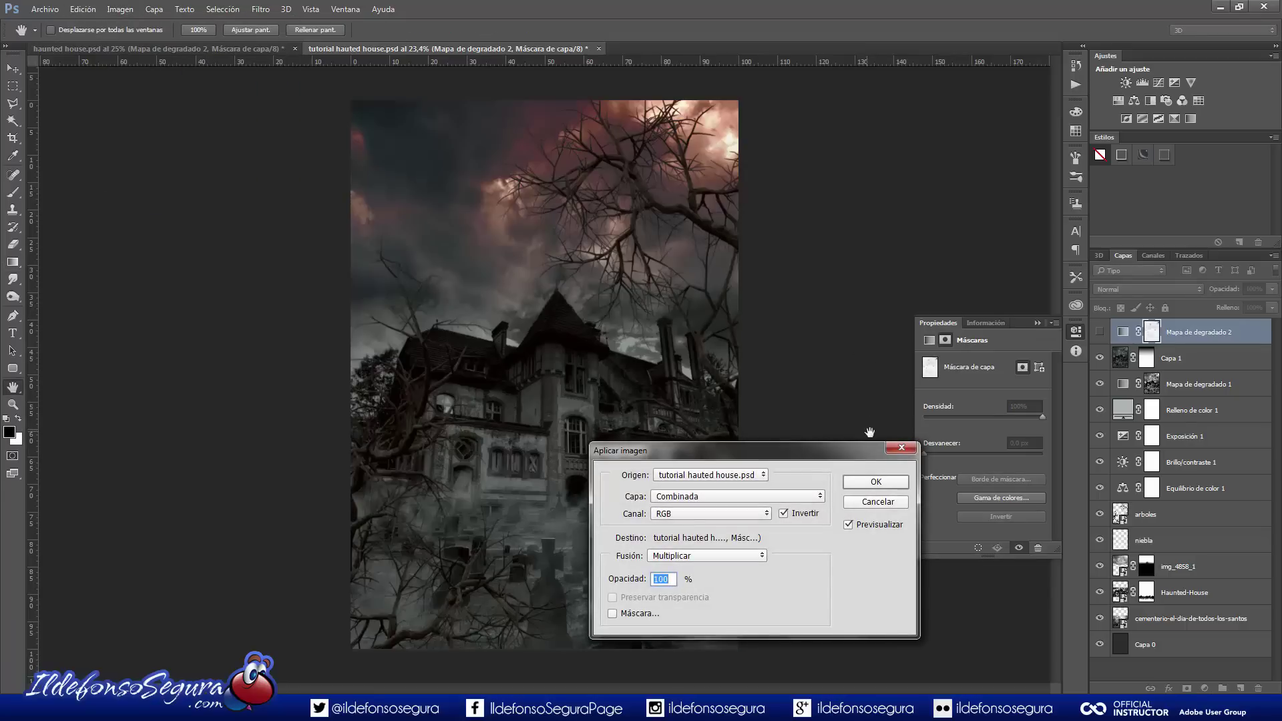
{"action": "left_click", "coordinate": [785, 516]}
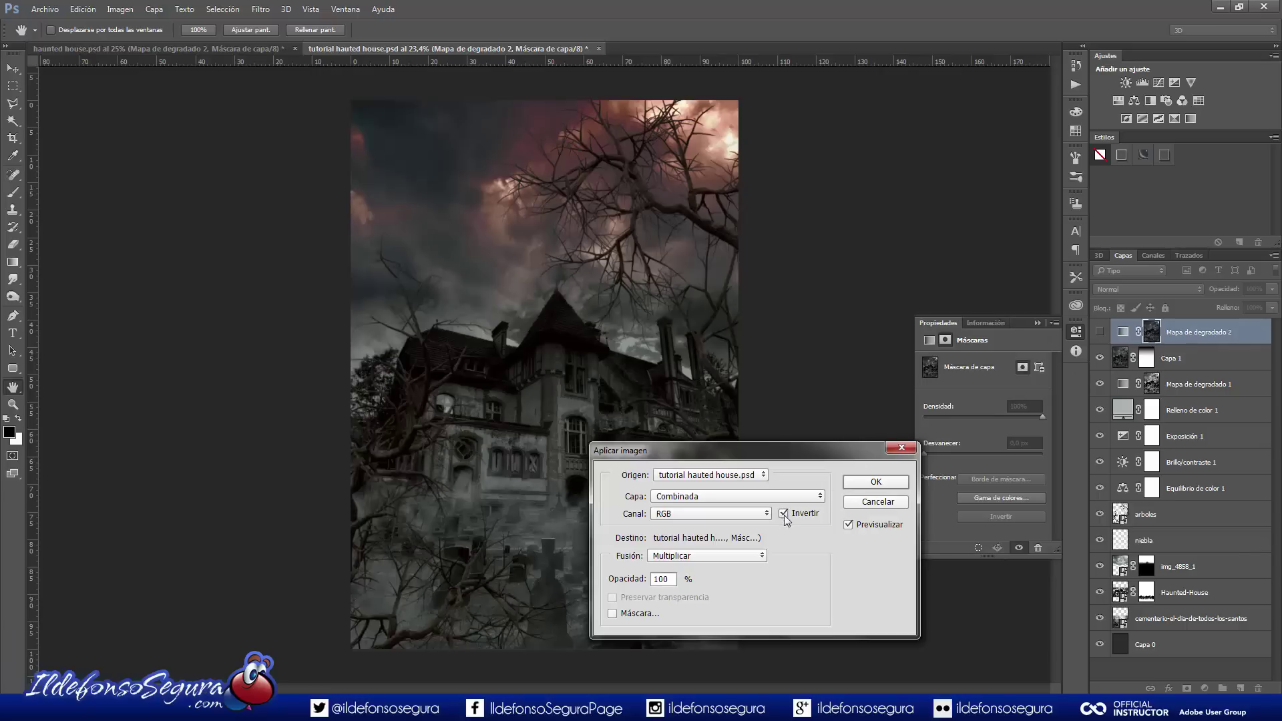
{"action": "left_click", "coordinate": [851, 487]}
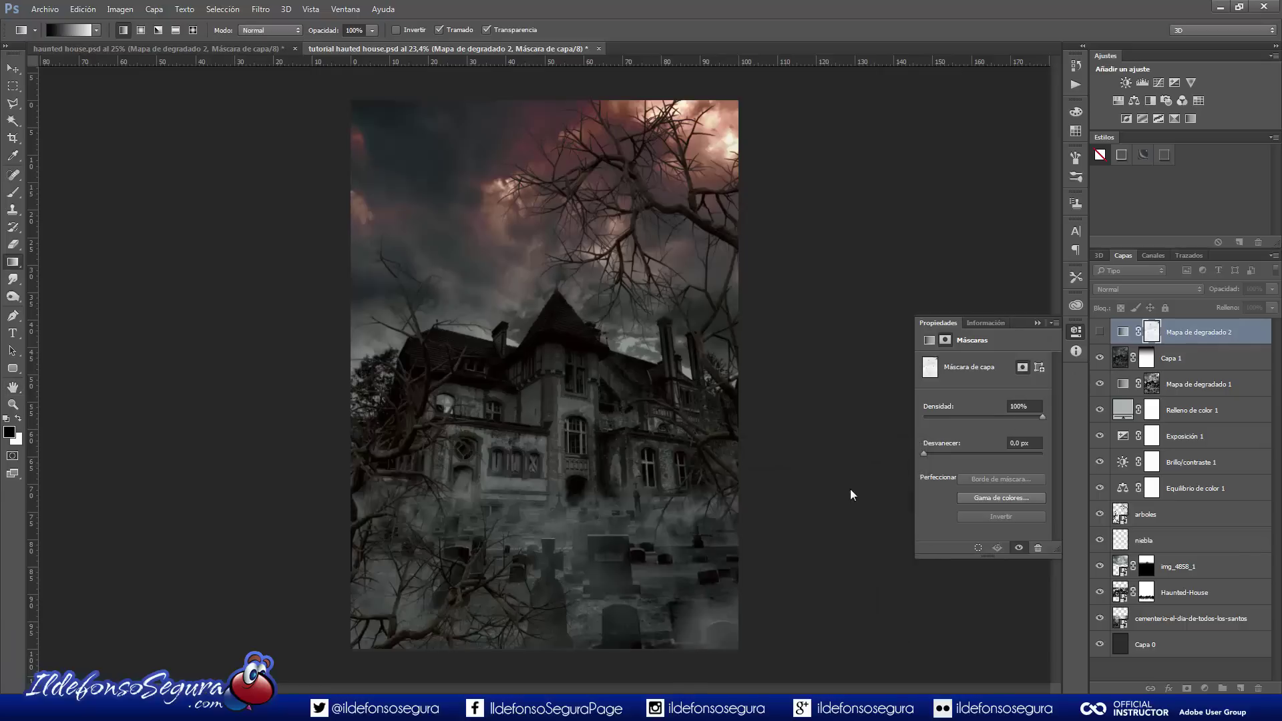
View the mask of Mapa de degradado 2 and darken it with Levels, setting the input black point to 126 and midtones to 0.63
{"action": "key", "text": "alt"}
{"action": "left_click", "coordinate": [1152, 334], "text": "alt"}
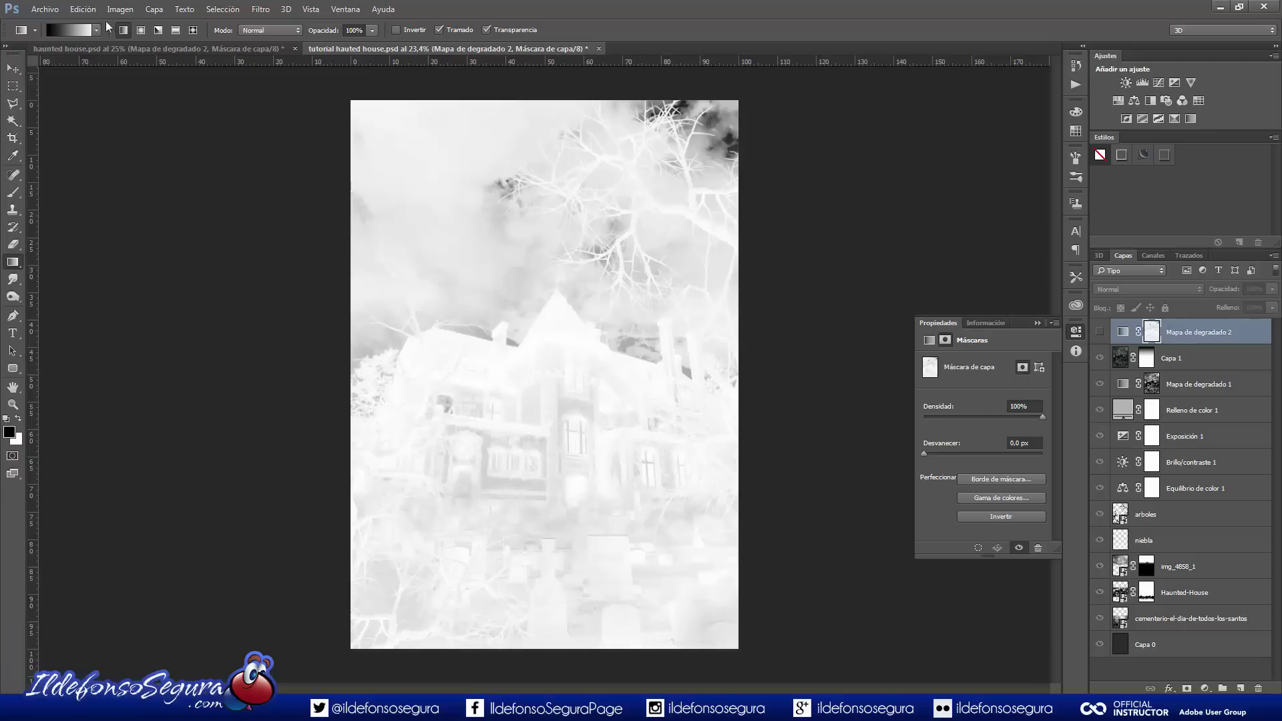
{"action": "left_click", "coordinate": [120, 9]}
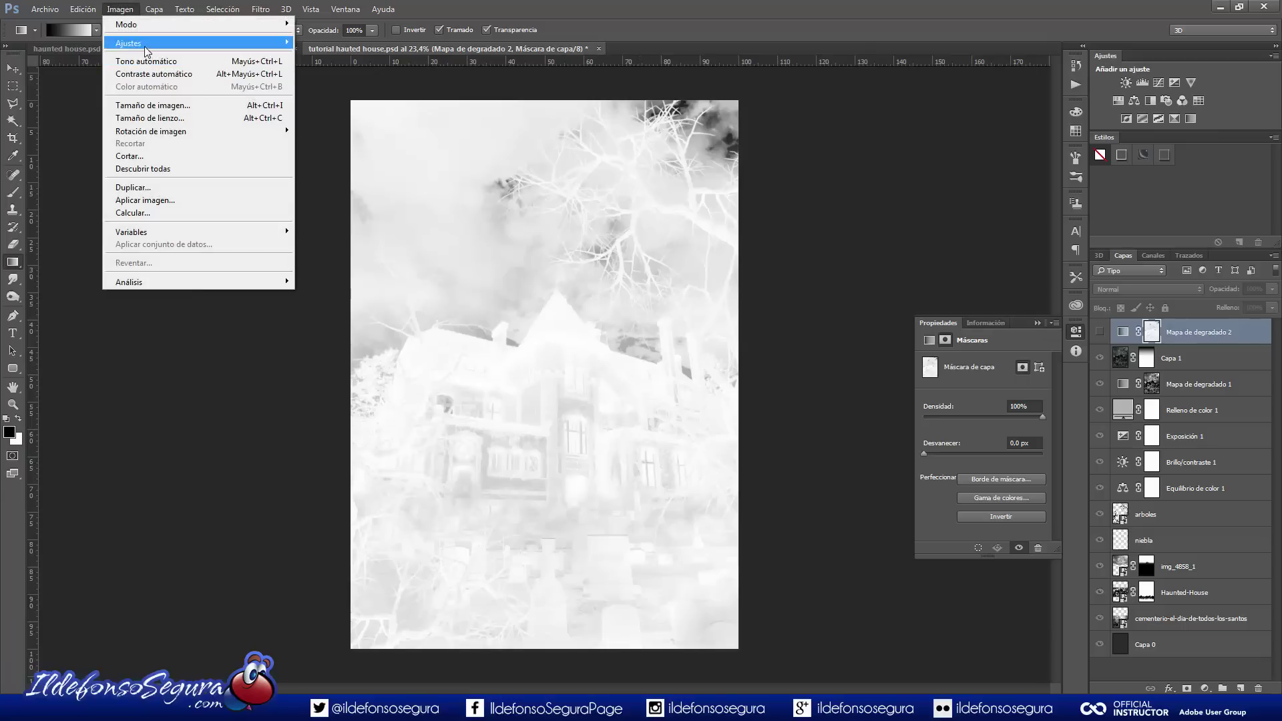
{"action": "mouse_move", "coordinate": [134, 43]}
{"action": "left_click", "coordinate": [366, 55]}
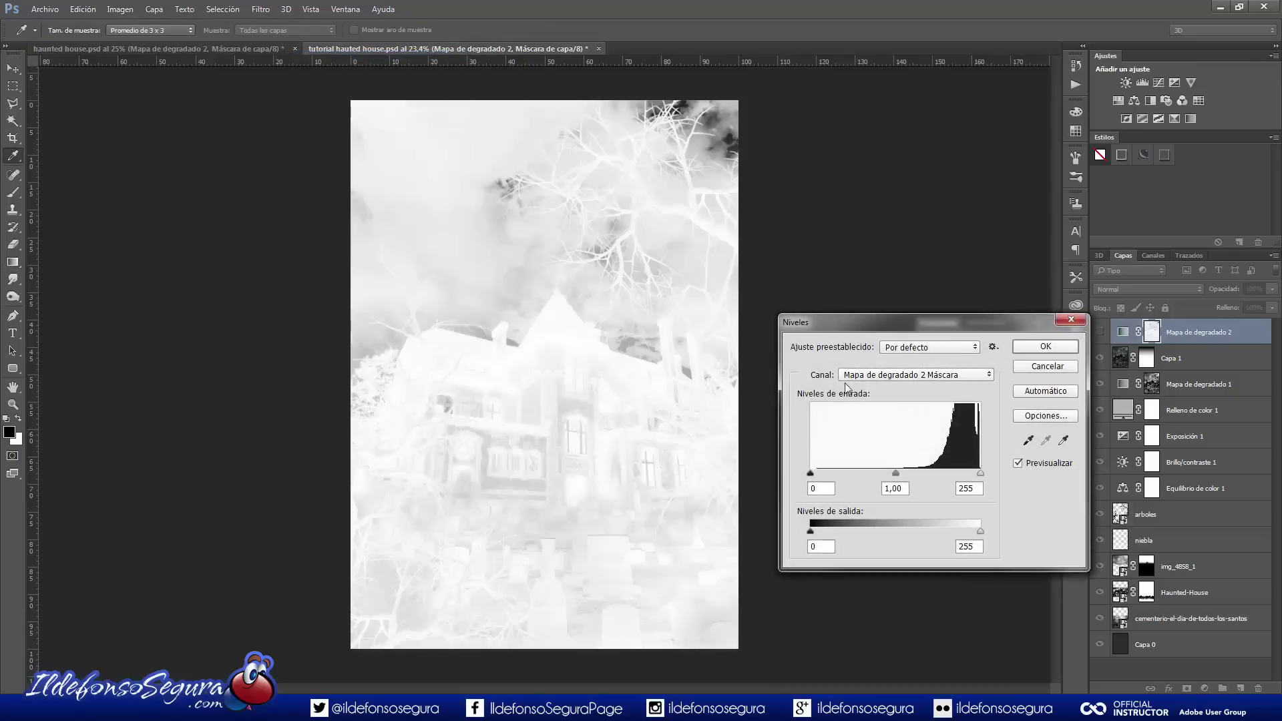
{"action": "left_click_drag", "start_coordinate": [812, 470], "coordinate": [896, 471]}
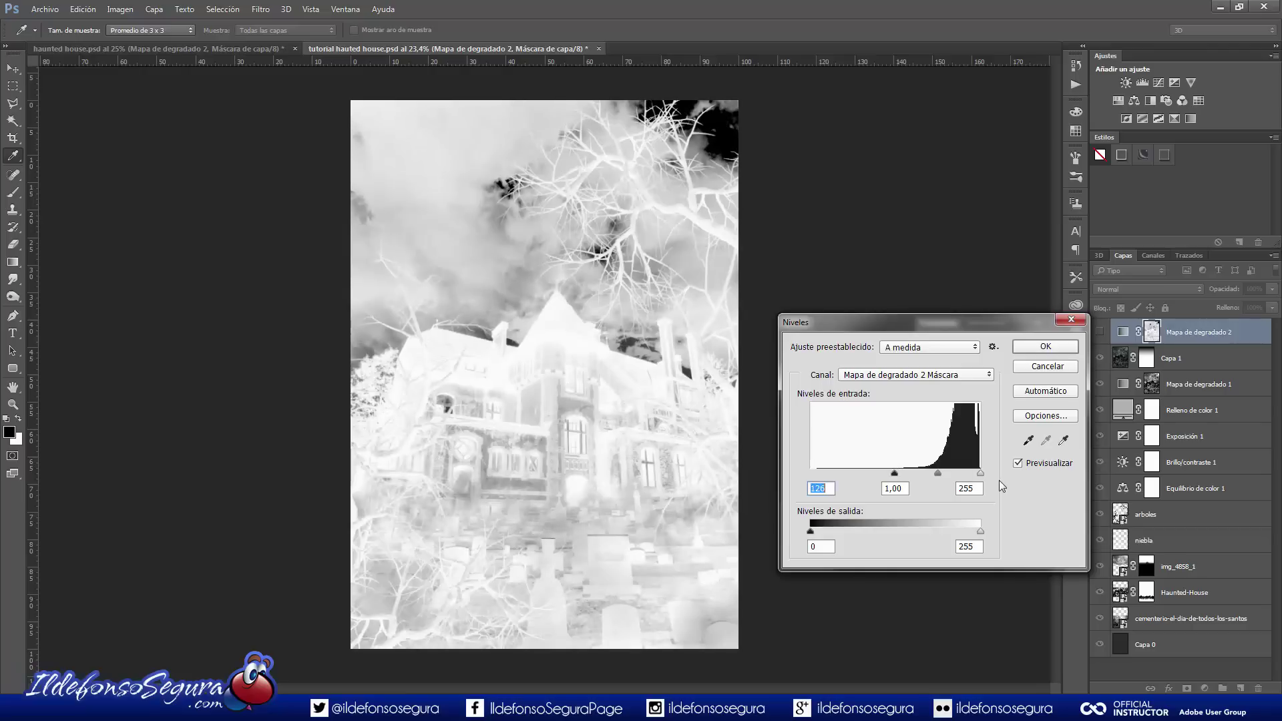
{"action": "left_click_drag", "start_coordinate": [944, 473], "coordinate": [949, 476]}
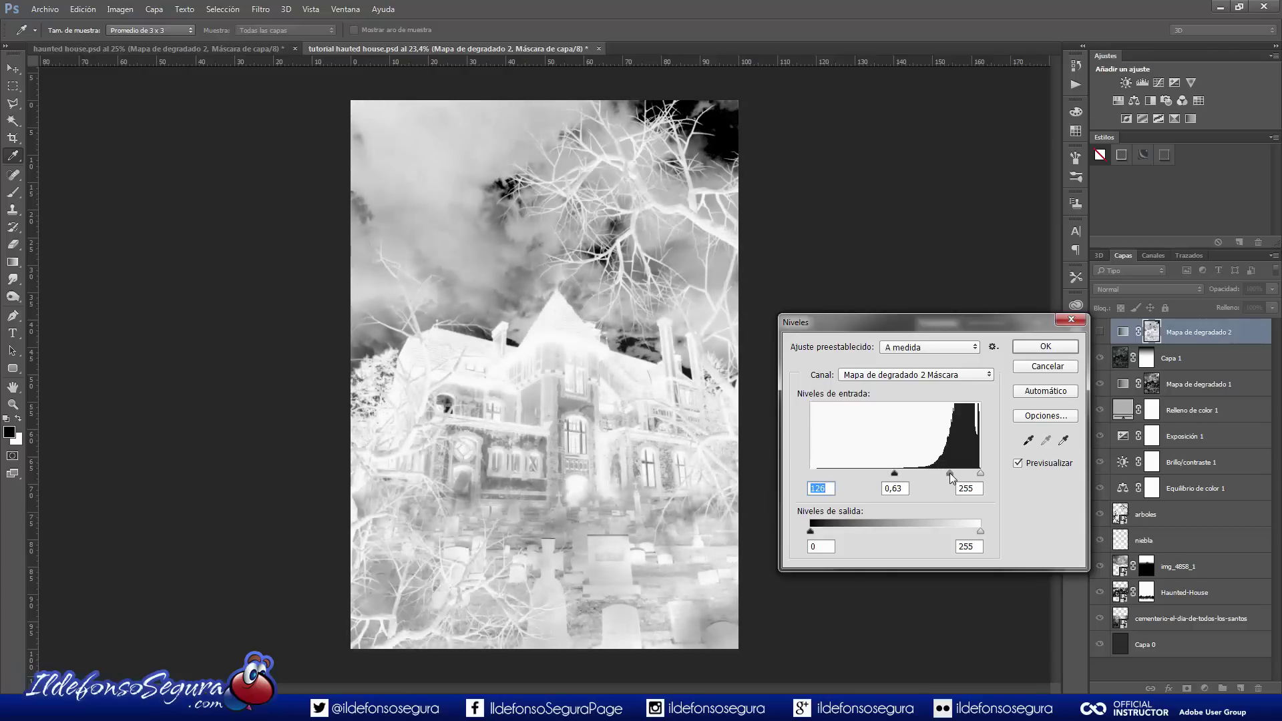
{"action": "key", "text": "Tab"}
{"action": "left_click", "coordinate": [1039, 347]}
Show Mapa de degradado 2, set its blend mode to Overlay and its opacity to 45%, and compare the poster with and without it
{"action": "left_click", "coordinate": [1123, 334]}
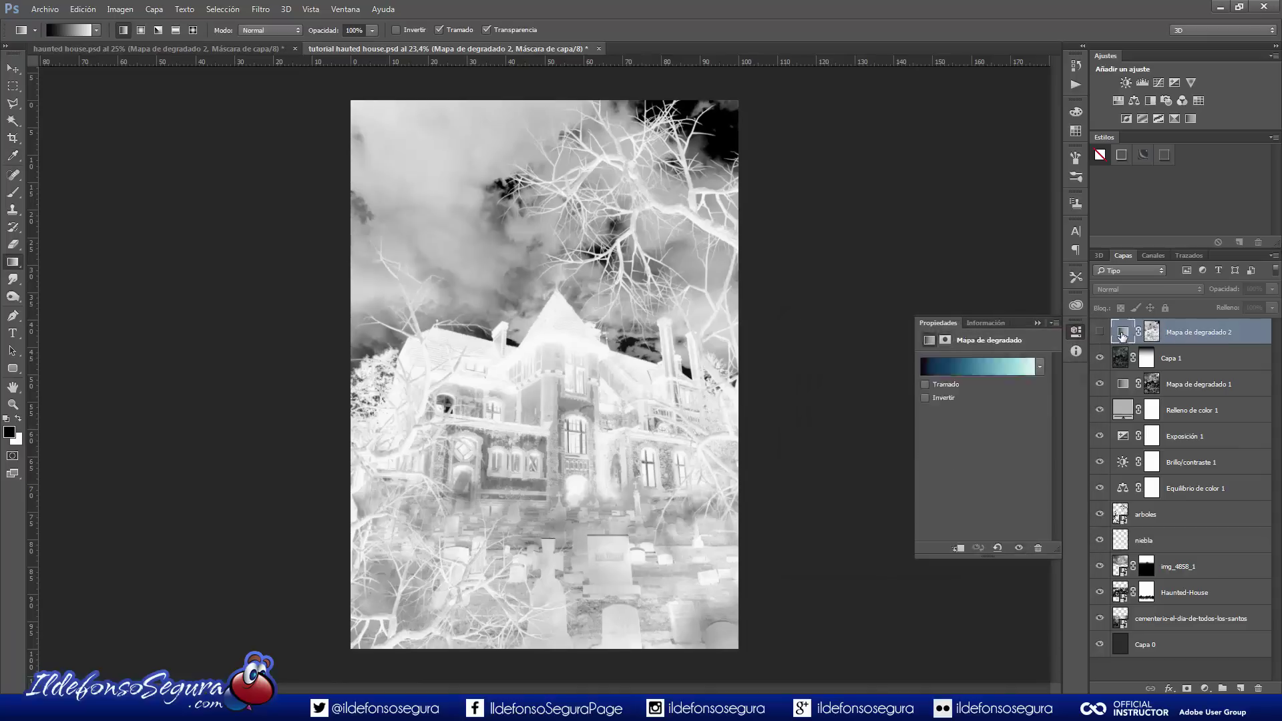
{"action": "left_click", "coordinate": [1101, 333]}
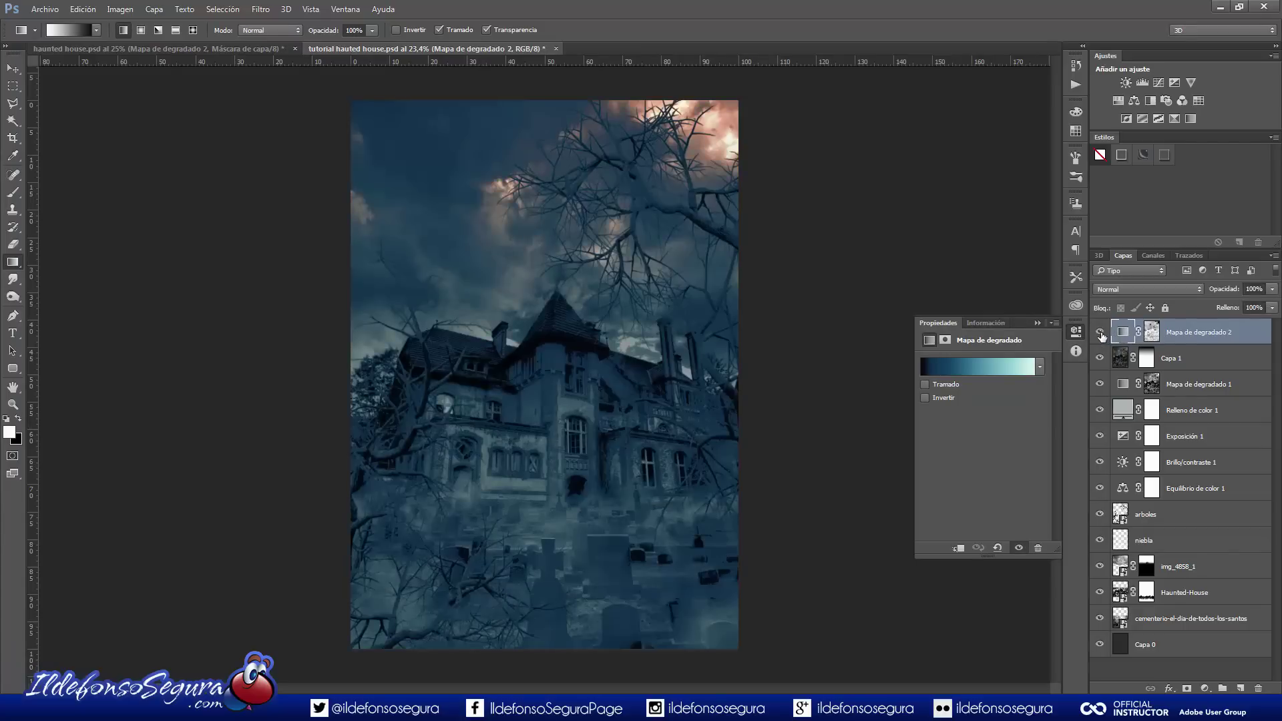
{"action": "left_click", "coordinate": [1161, 292]}
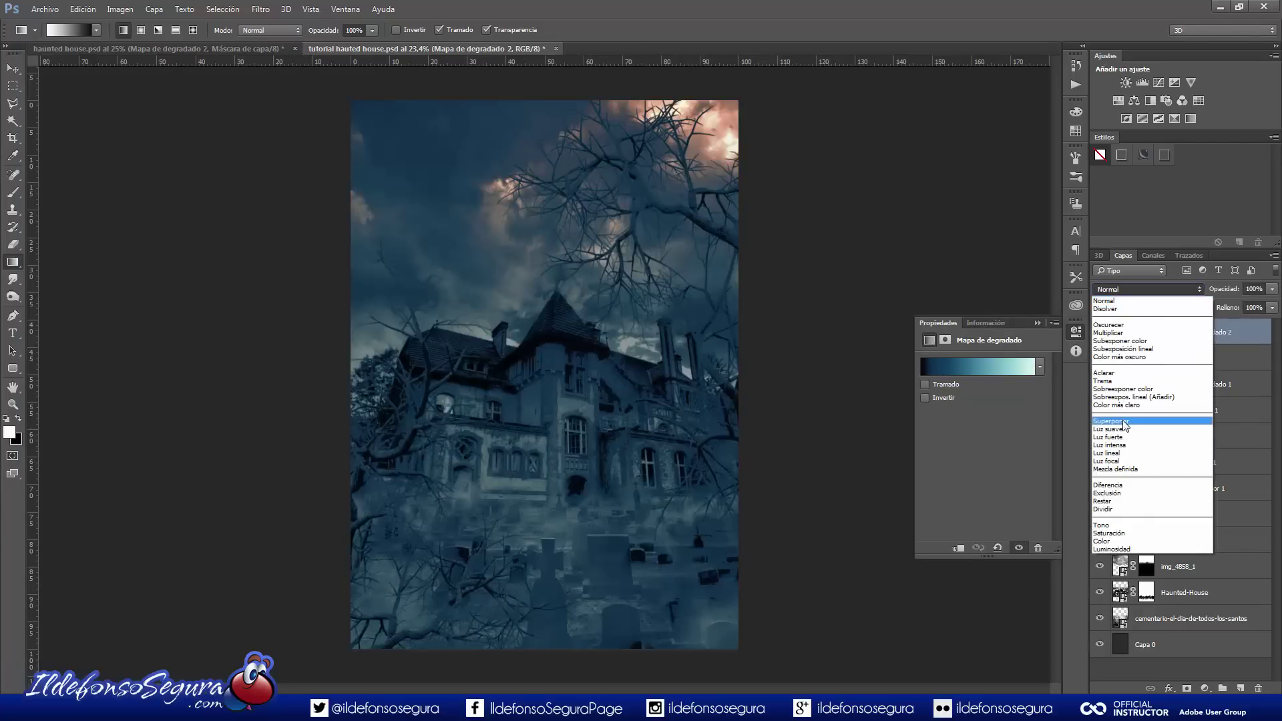
{"action": "left_click", "coordinate": [1126, 424]}
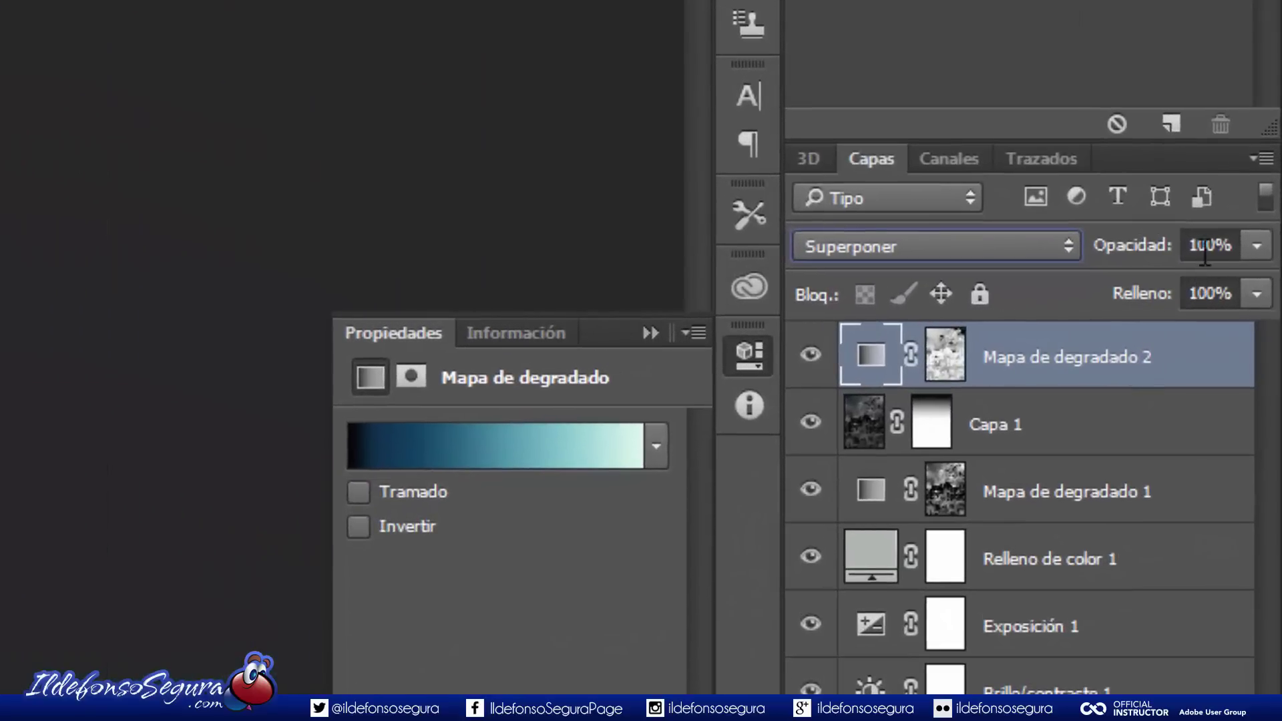
{"action": "left_click", "coordinate": [1205, 249]}
{"action": "type", "text": "45"}
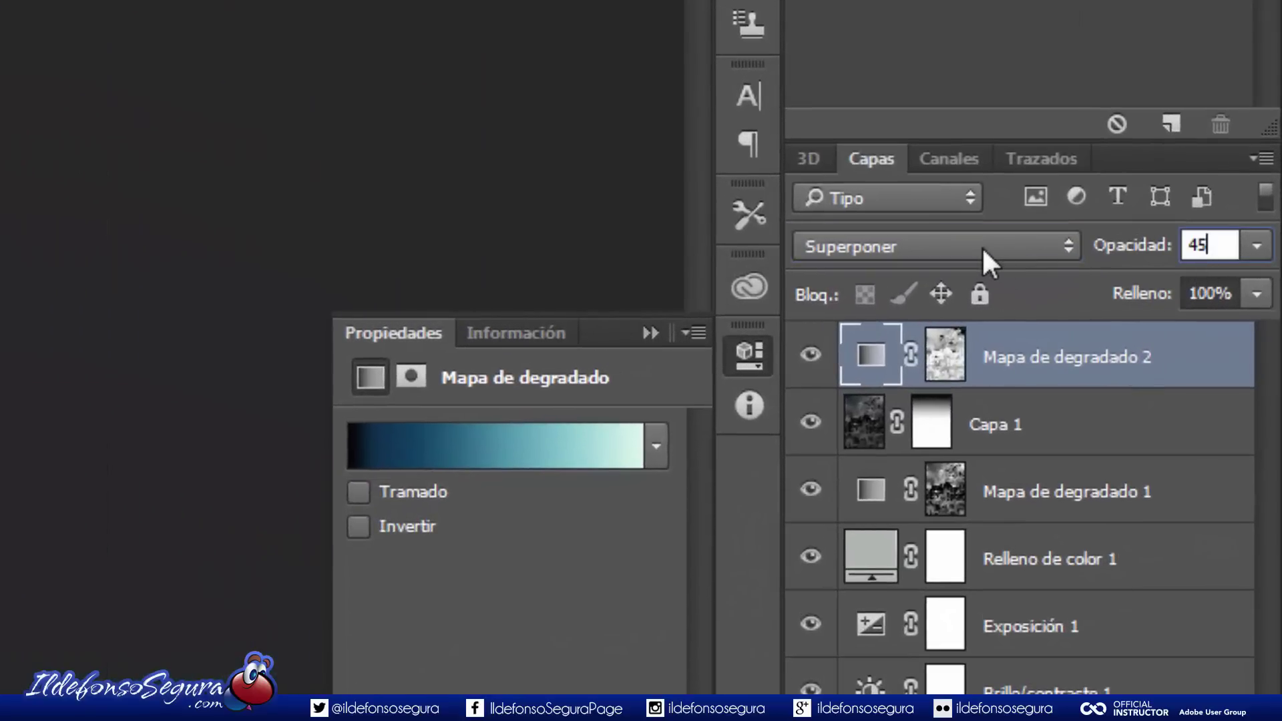
{"action": "key", "text": "Return"}
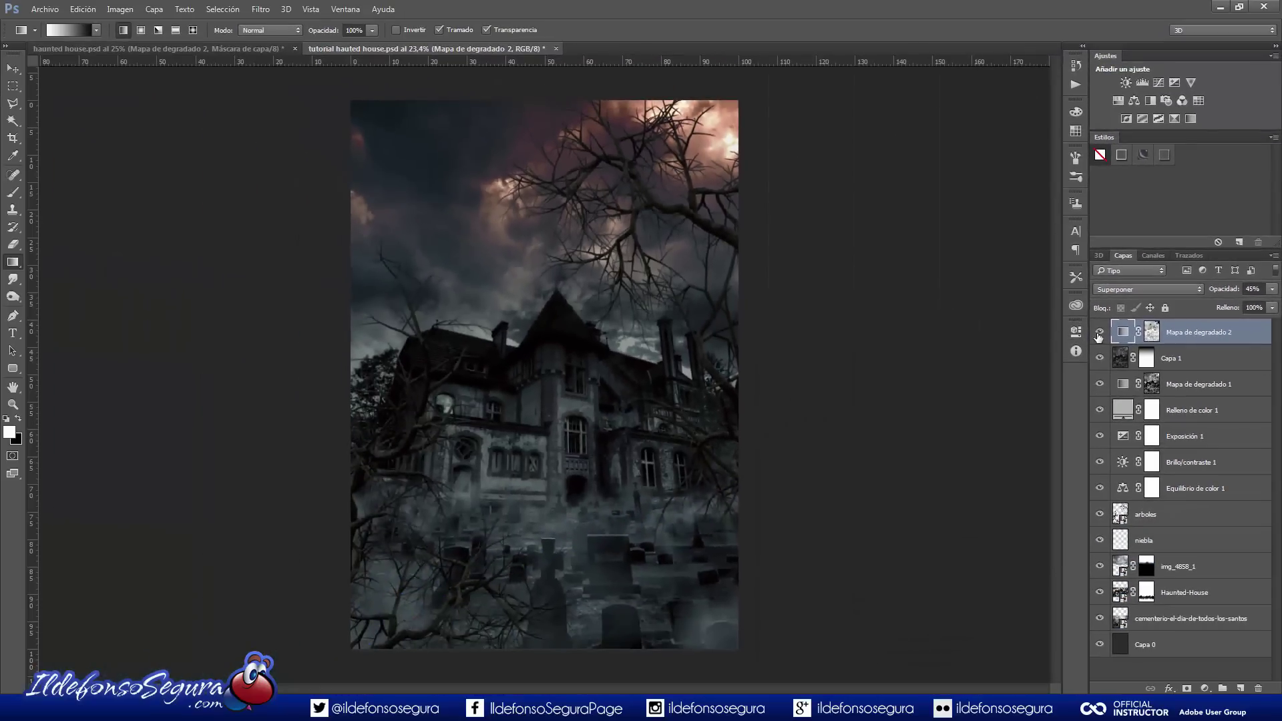
{"action": "left_click", "coordinate": [1100, 333]}
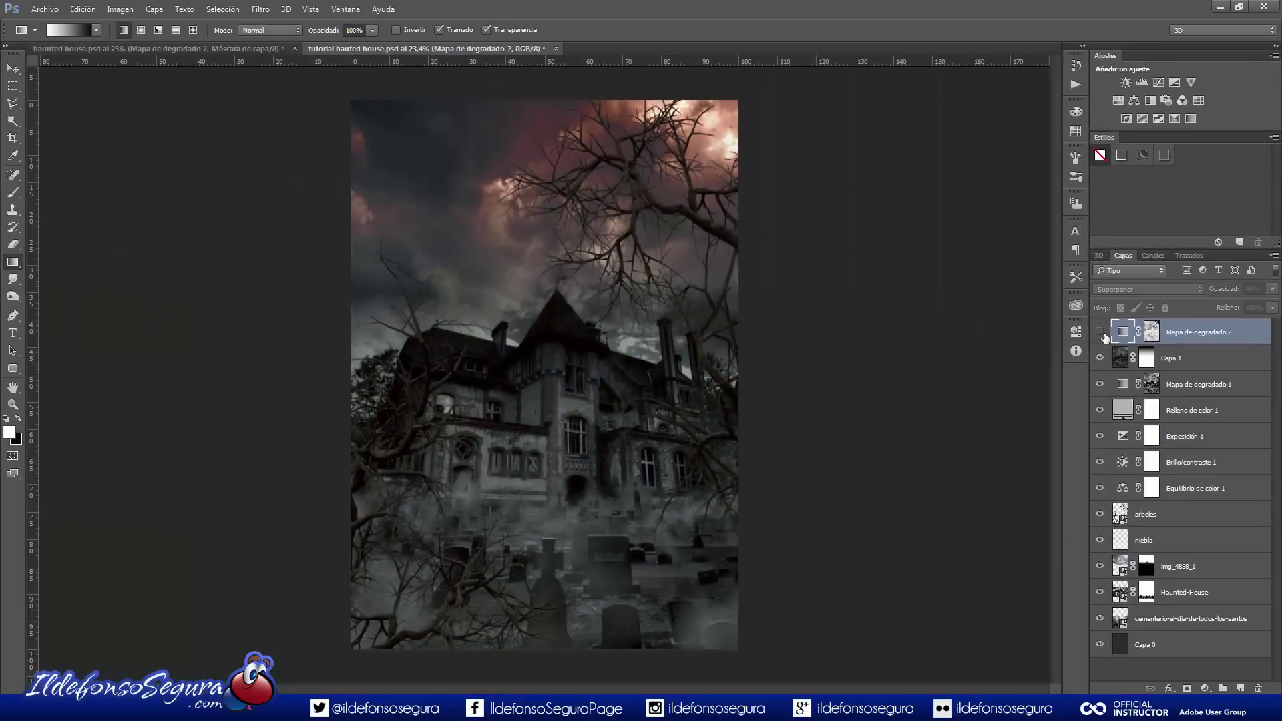
{"action": "left_click", "coordinate": [1100, 333]}
{"action": "left_click", "coordinate": [1100, 332]}
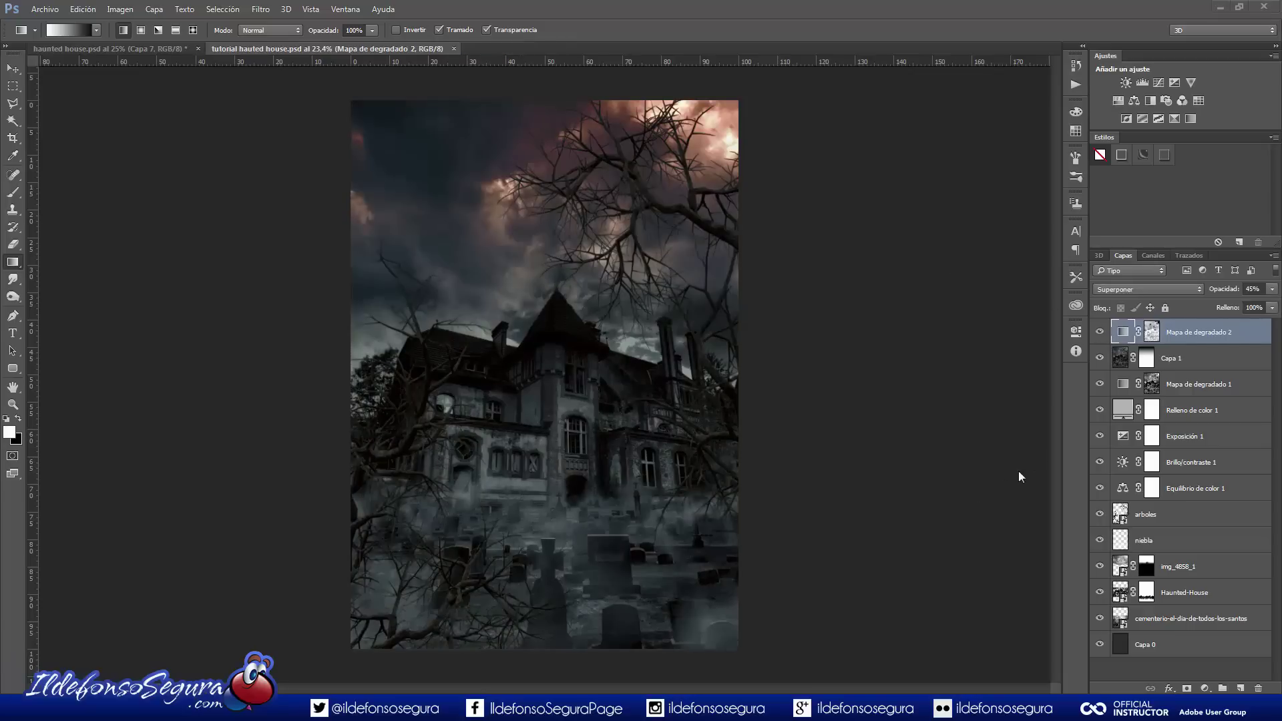
Add a new empty layer above Capa 1 and choose a smoke-shaped brush tip at 1803 px
{"action": "left_click", "coordinate": [1174, 360]}
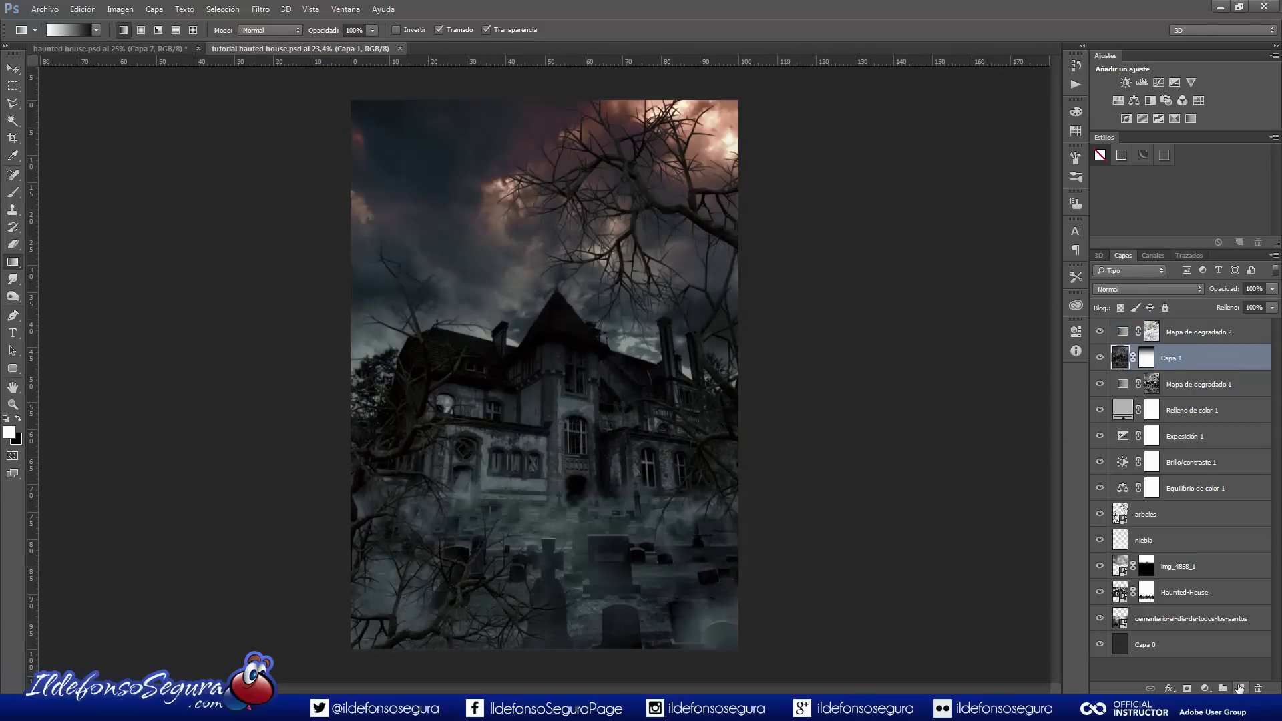
{"action": "left_click", "coordinate": [1239, 688]}
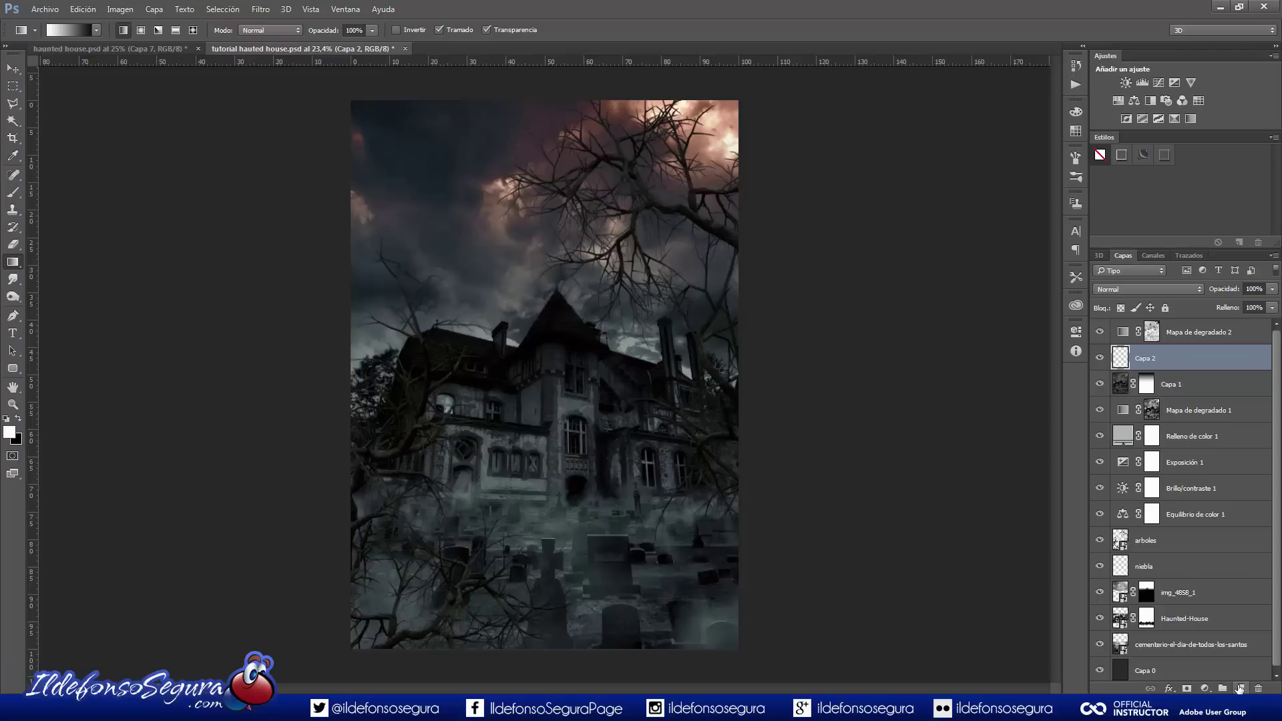
{"action": "left_click", "coordinate": [14, 193]}
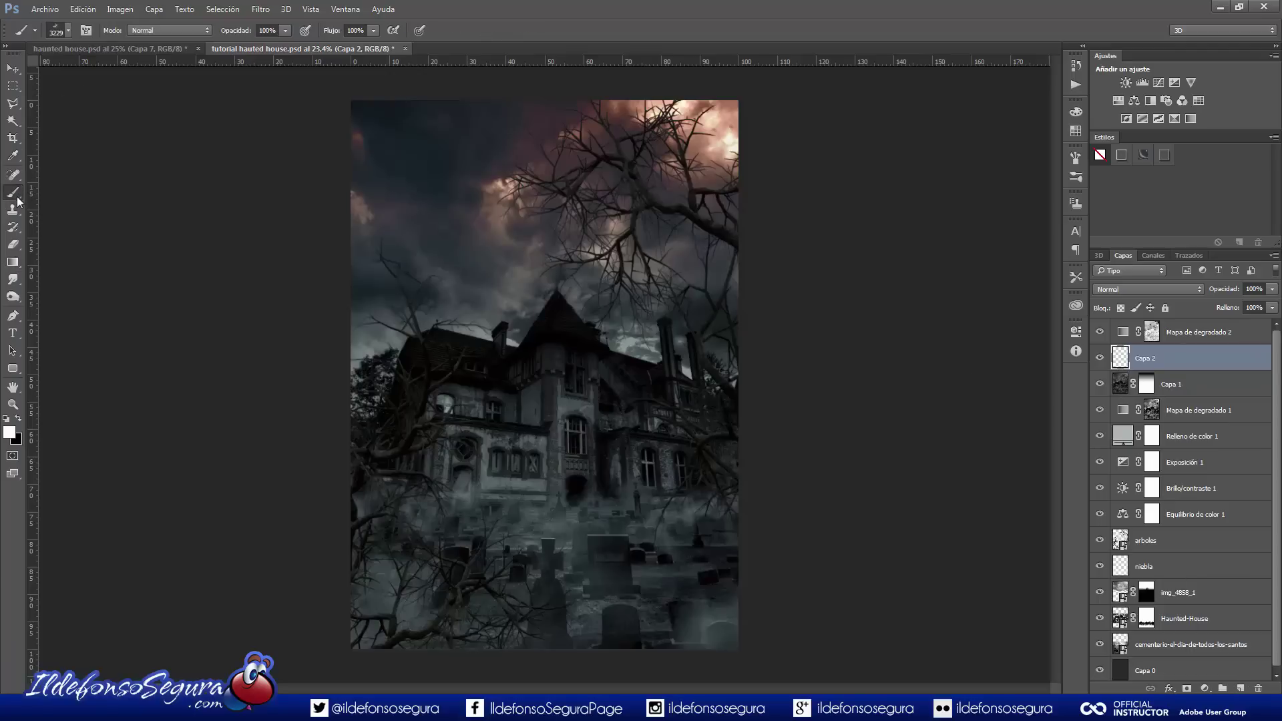
{"action": "left_click", "coordinate": [68, 30]}
{"action": "scroll", "coordinate": [48, 519], "scroll_direction": "down", "scroll_amount": 1}
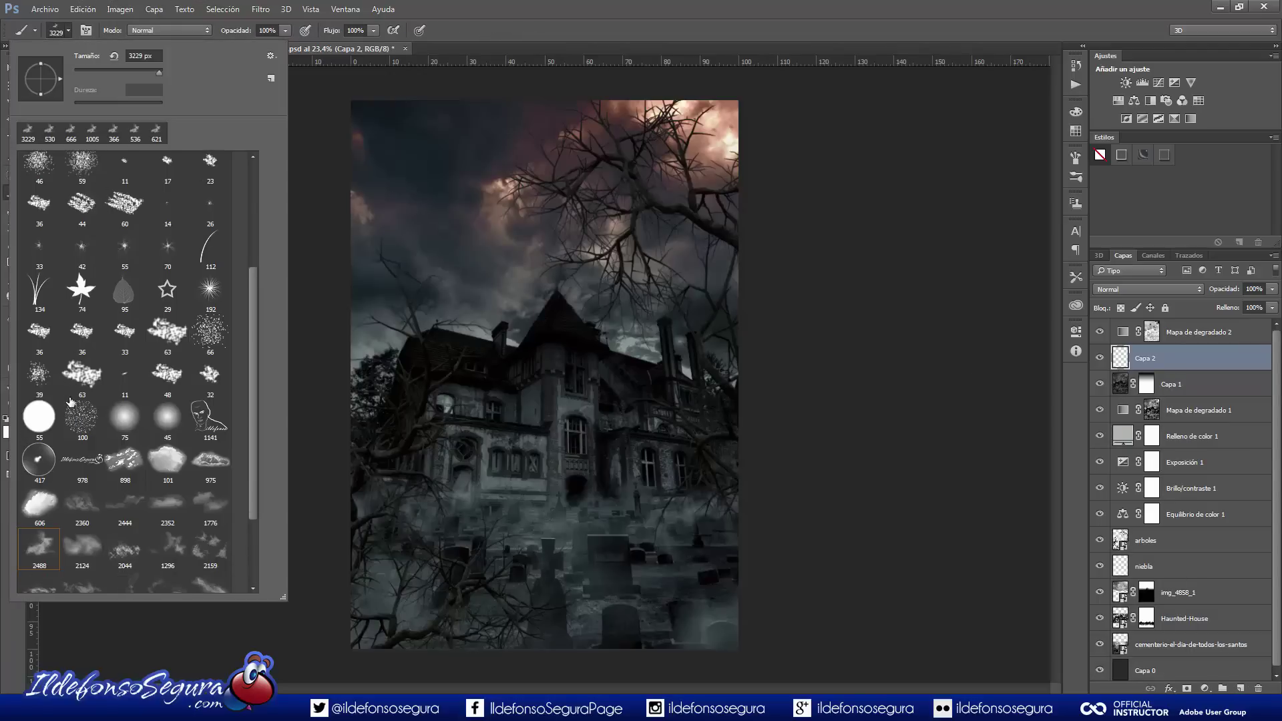
{"action": "left_click", "coordinate": [40, 508]}
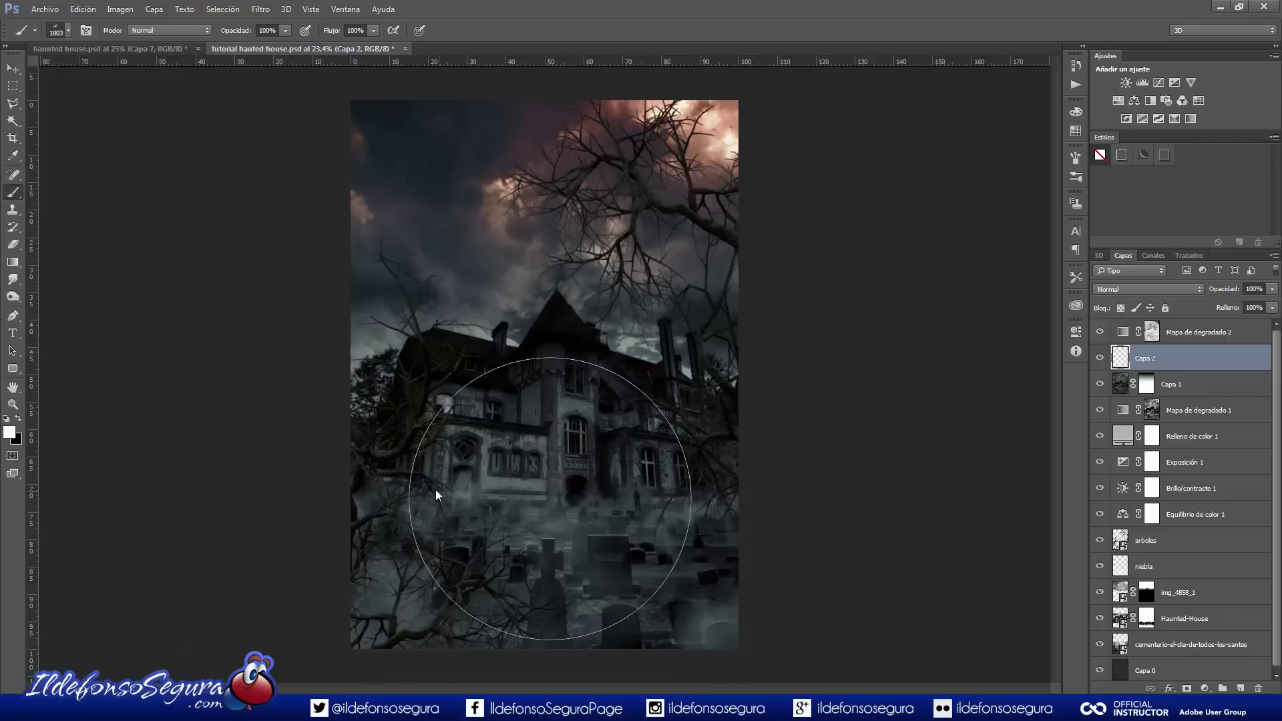
Stamp white fog across the house base and the graveyard on the new layer, rotating the brush tip after the first stamp
{"action": "left_click", "coordinate": [434, 493]}
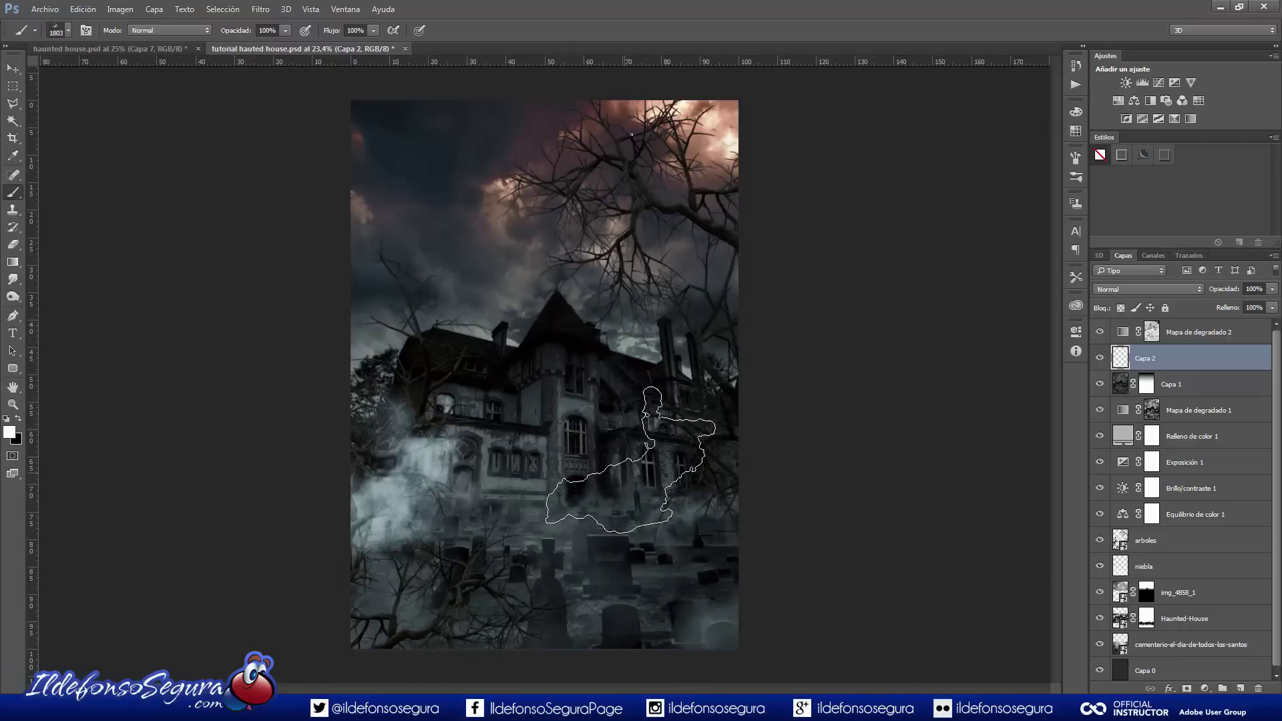
{"action": "right_click", "coordinate": [678, 279]}
{"action": "left_click_drag", "start_coordinate": [681, 173], "coordinate": [661, 152]}
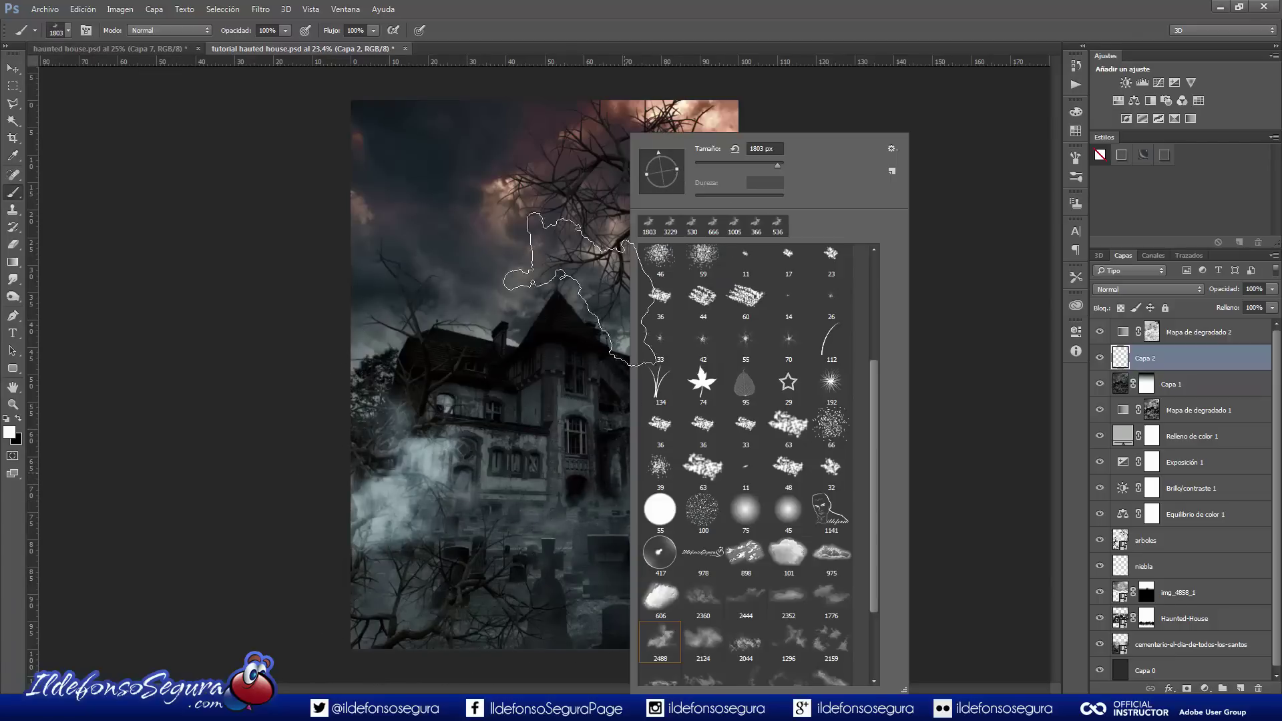
{"action": "left_click", "coordinate": [586, 504]}
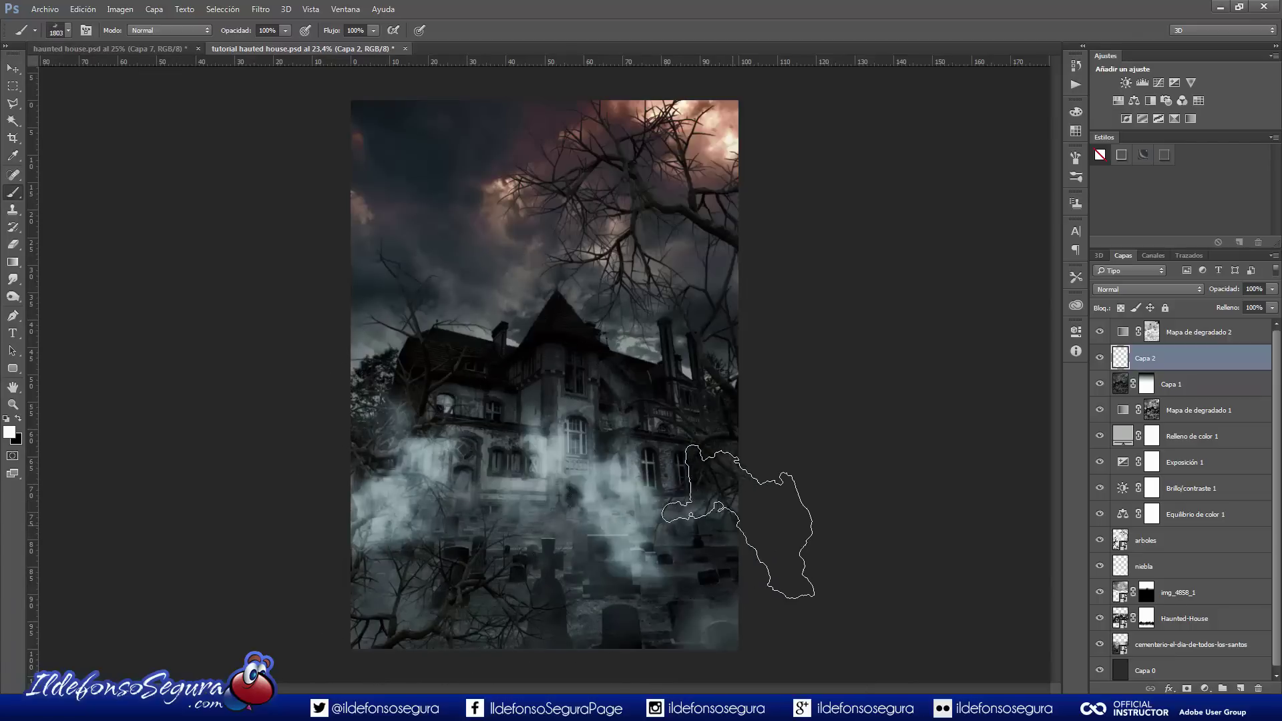
{"action": "left_click", "coordinate": [760, 522]}
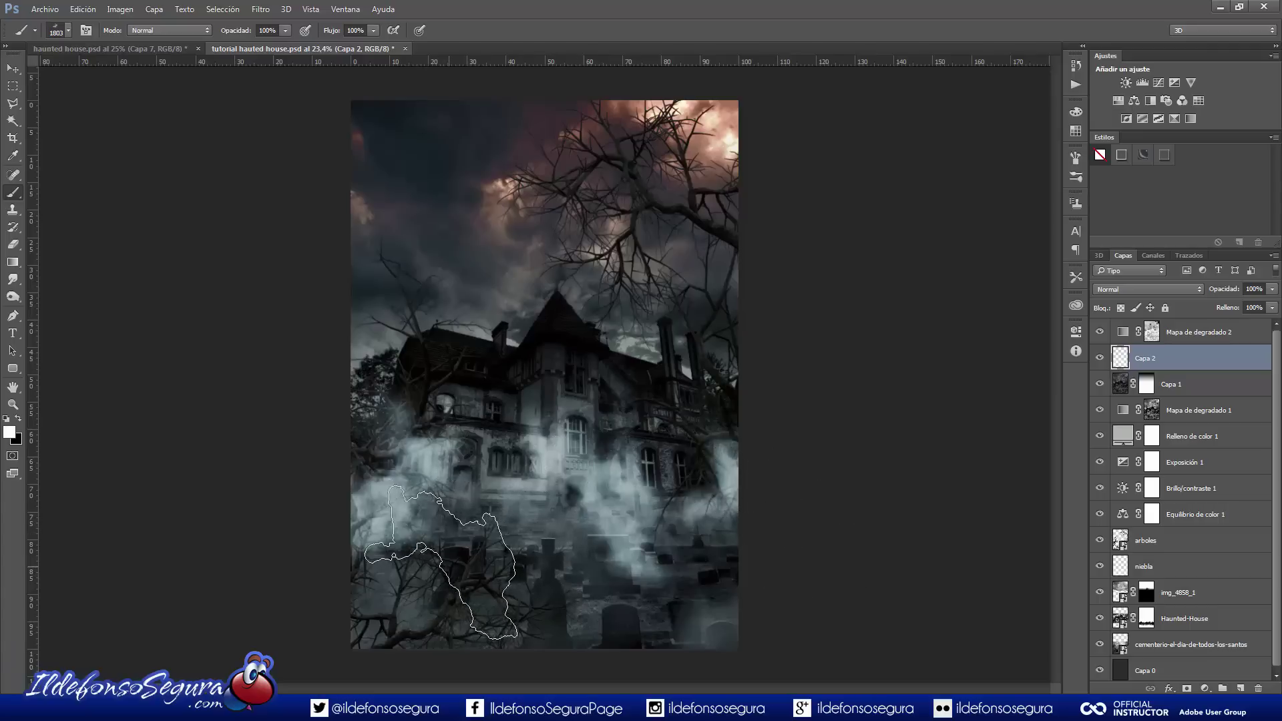
{"action": "left_click", "coordinate": [423, 583]}
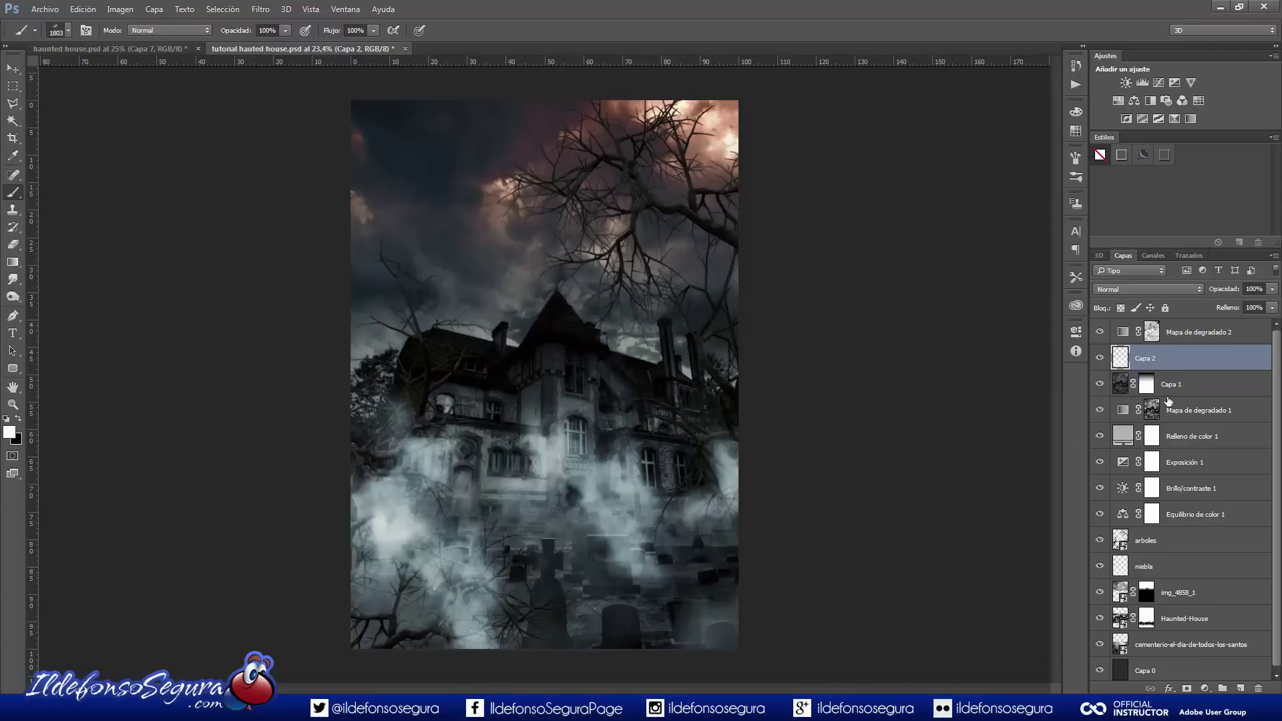
Lower the opacity of the fog layer Capa 2 to 20%
{"action": "left_click", "coordinate": [1246, 288]}
{"action": "type", "text": "20"}
{"action": "key", "text": "Return"}
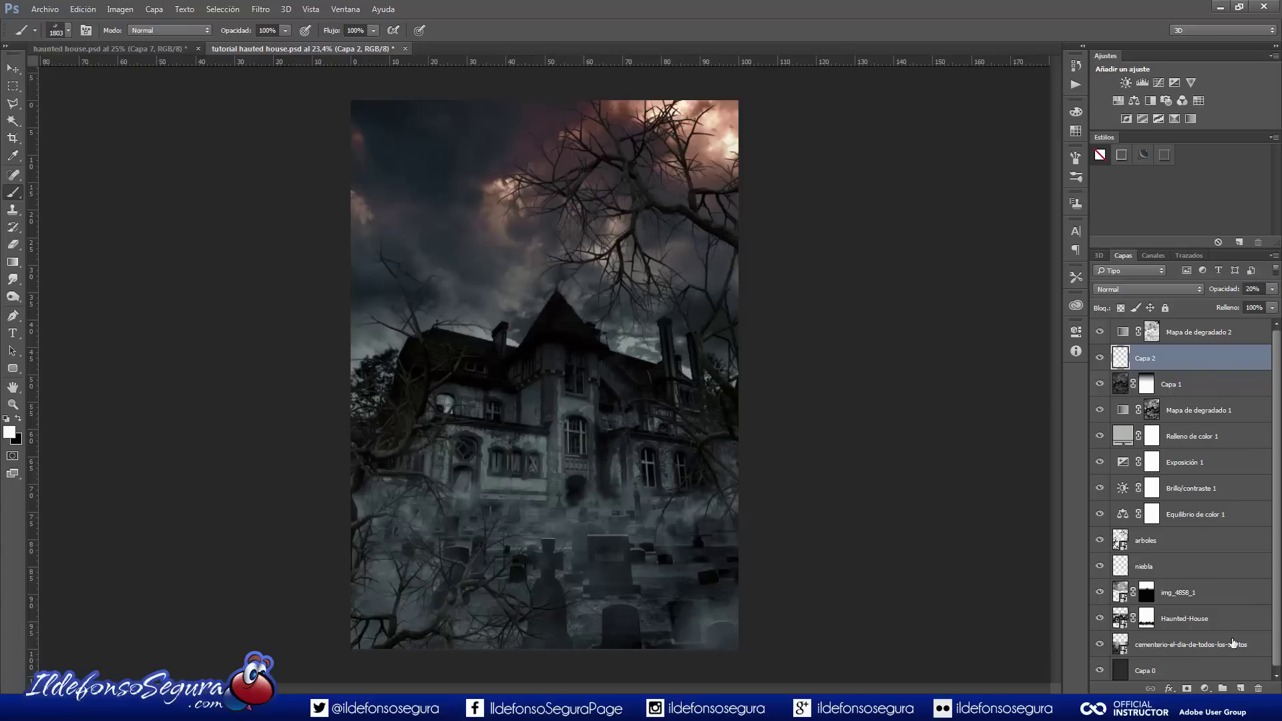
Add a new layer above Capa 2 and stamp white fog over the poster's lower corners and bottom centre with the smoke brush at 2853 px
{"action": "left_click", "coordinate": [1241, 687]}
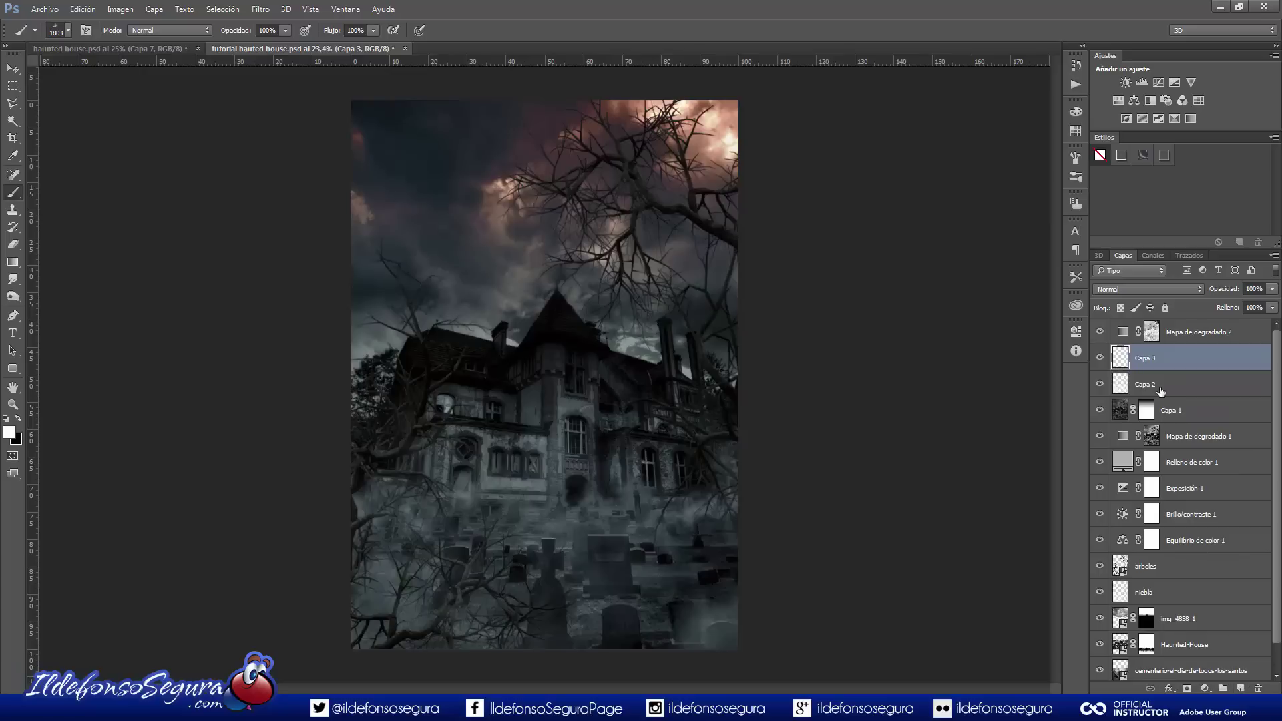
{"action": "left_click_drag", "start_coordinate": [671, 579], "coordinate": [773, 588]}
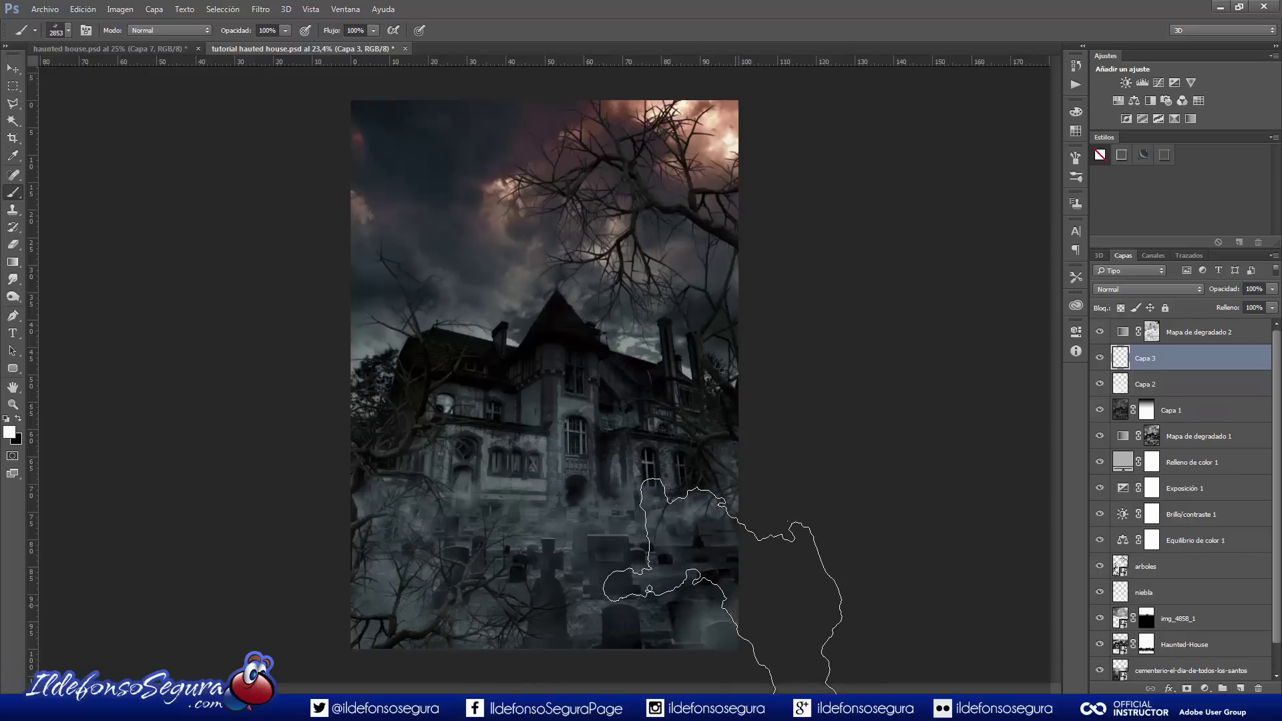
{"action": "left_click", "coordinate": [722, 642]}
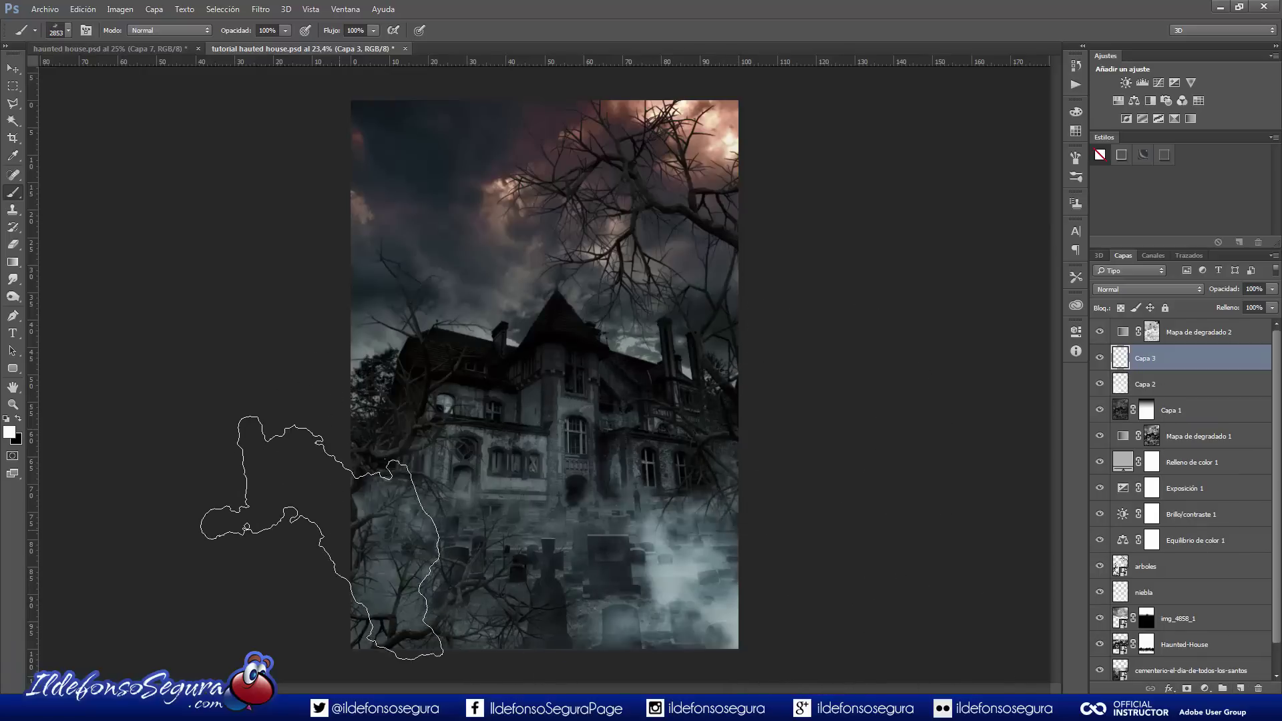
{"action": "key", "text": "ctrl+minus"}
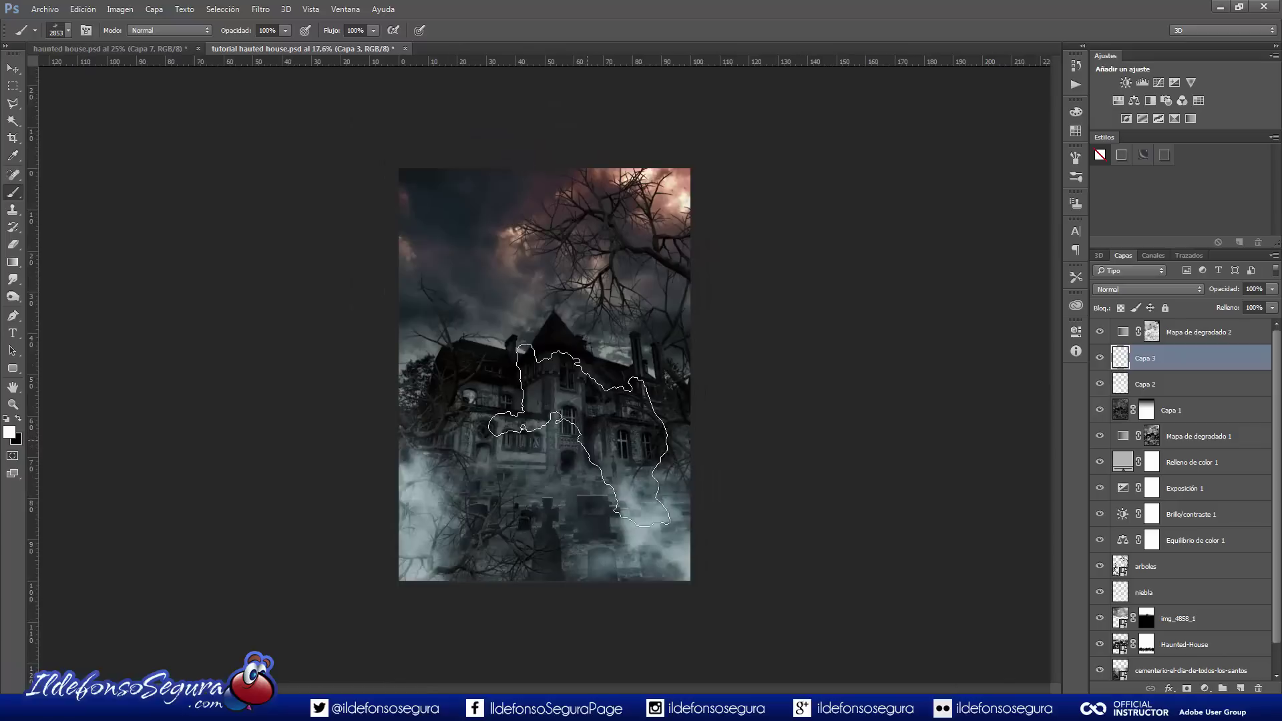
{"action": "right_click", "coordinate": [646, 136]}
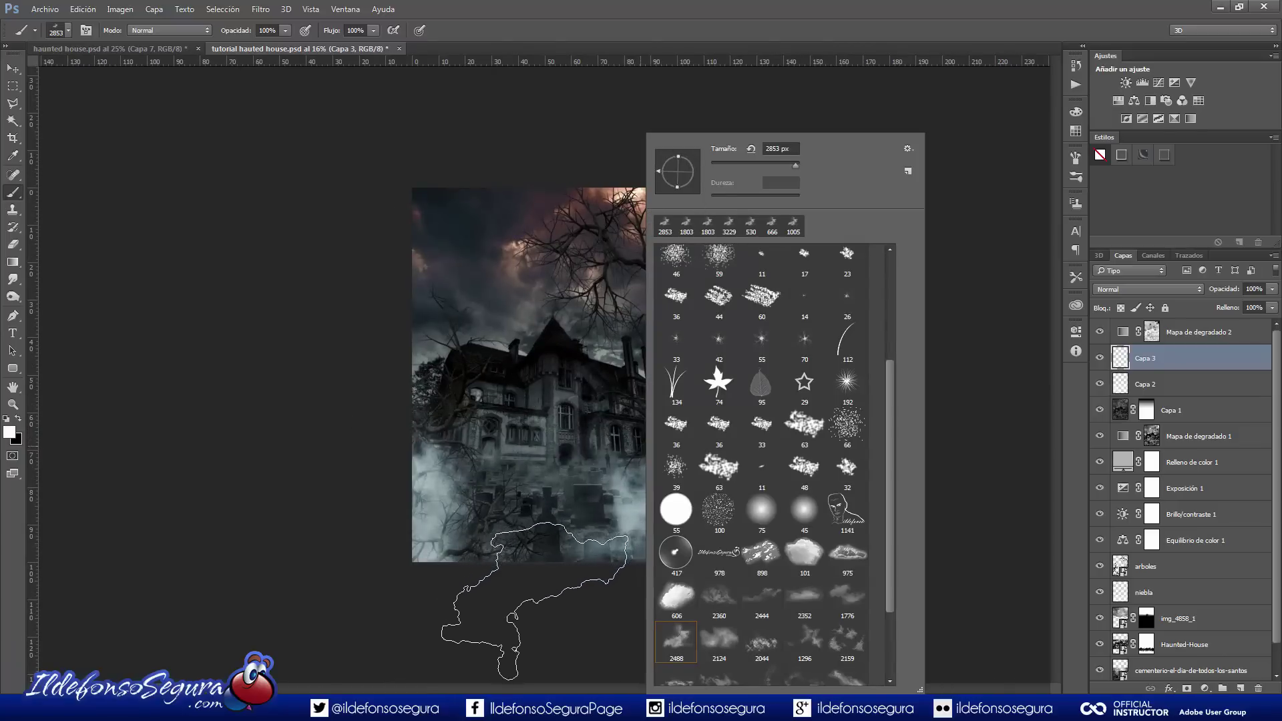
{"action": "left_click", "coordinate": [748, 568]}
{"action": "key", "text": "ctrl+plus"}
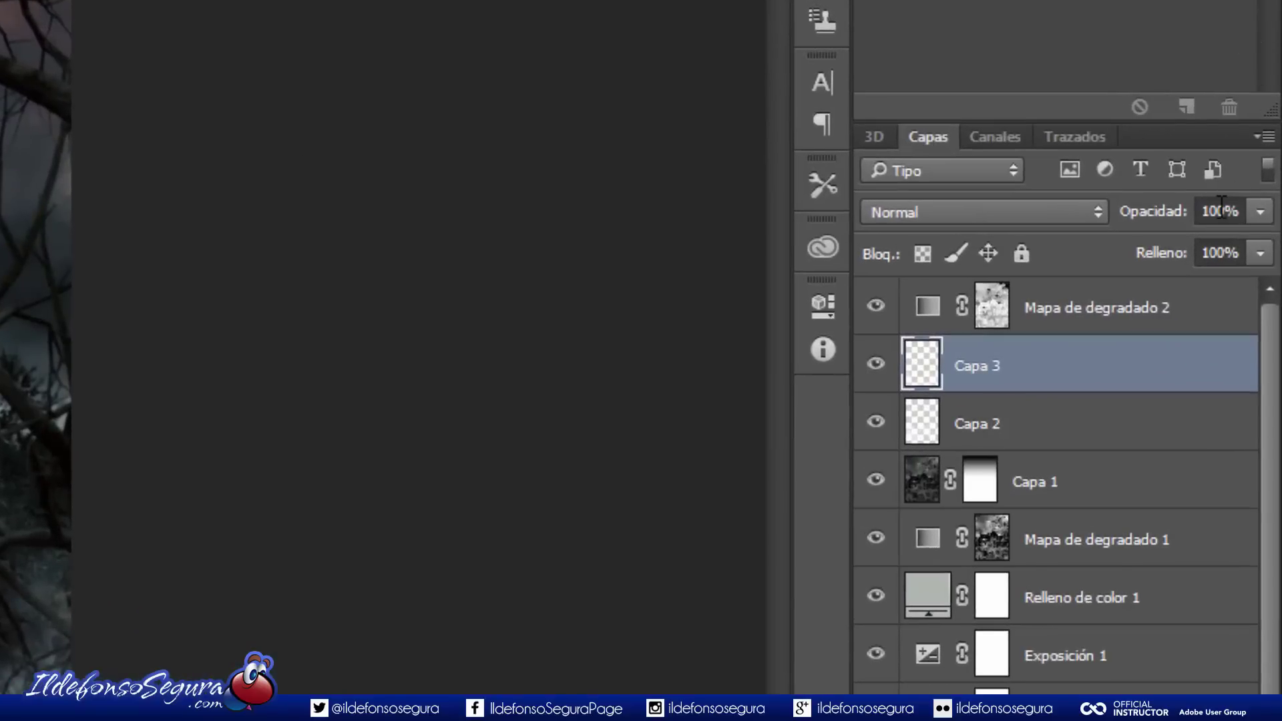
Lower the opacity of the fog layer Capa 3 to 80%
{"action": "left_click", "coordinate": [1239, 255]}
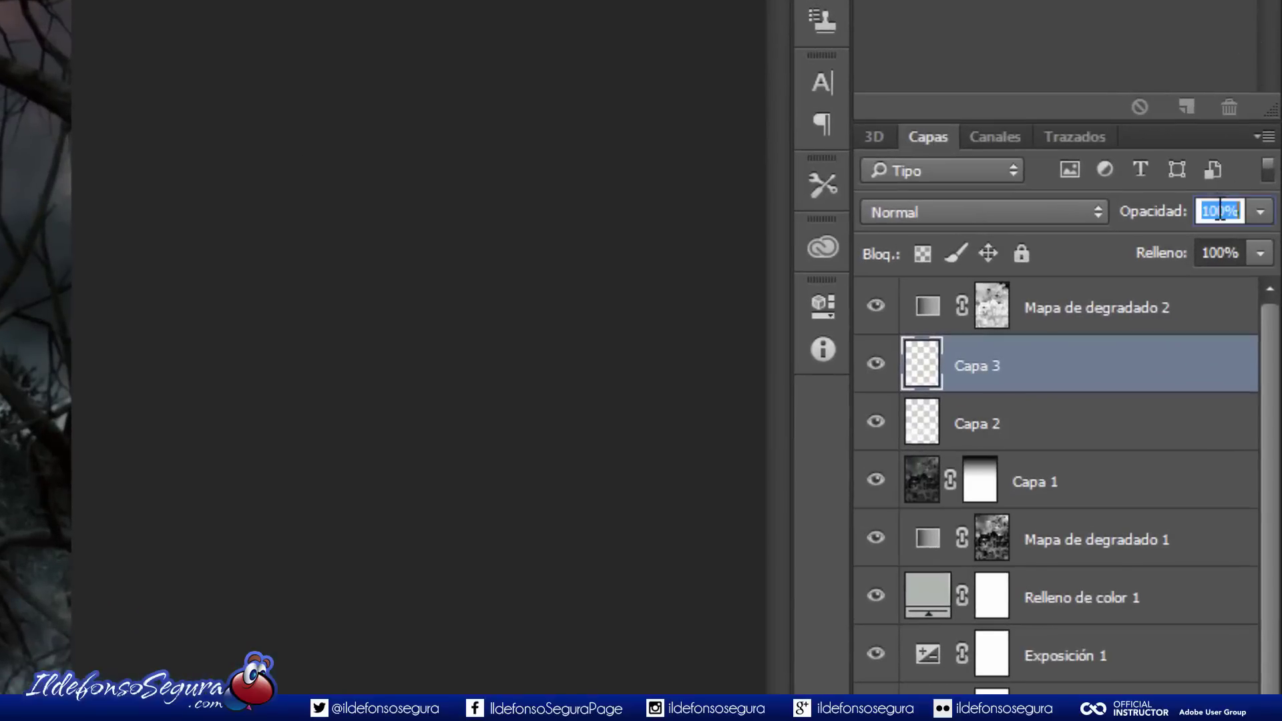
{"action": "type", "text": "80"}
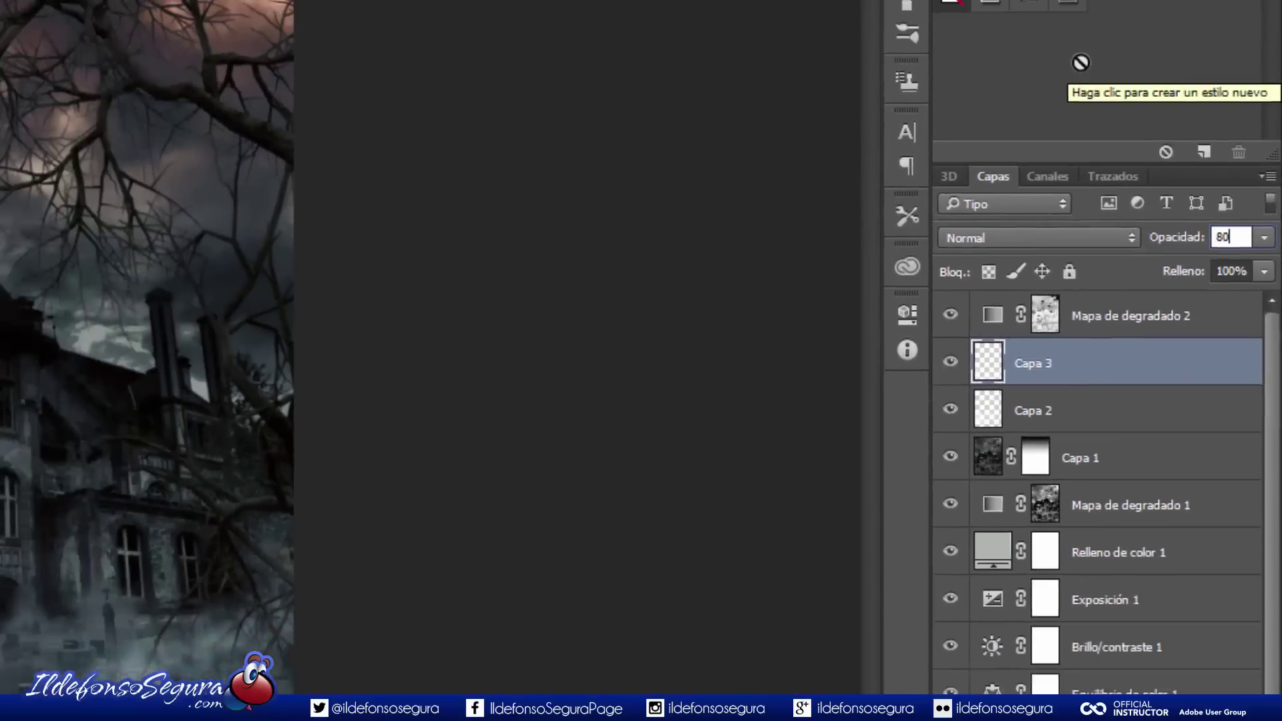
{"action": "key", "text": "Return"}
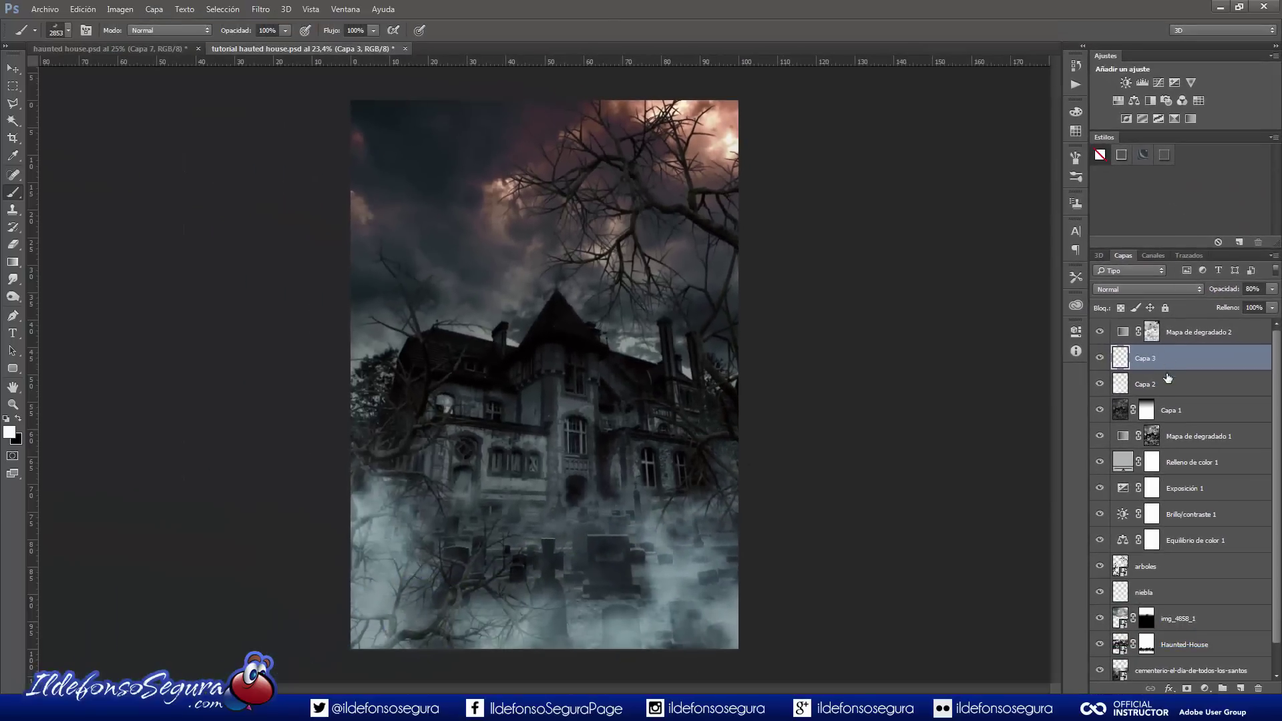
Group the fog layers Capa 2 and Capa 3 as niebla and compare the poster with and without the group
{"action": "left_click", "coordinate": [1169, 382], "text": "shift"}
{"action": "key", "text": "ctrl+g"}
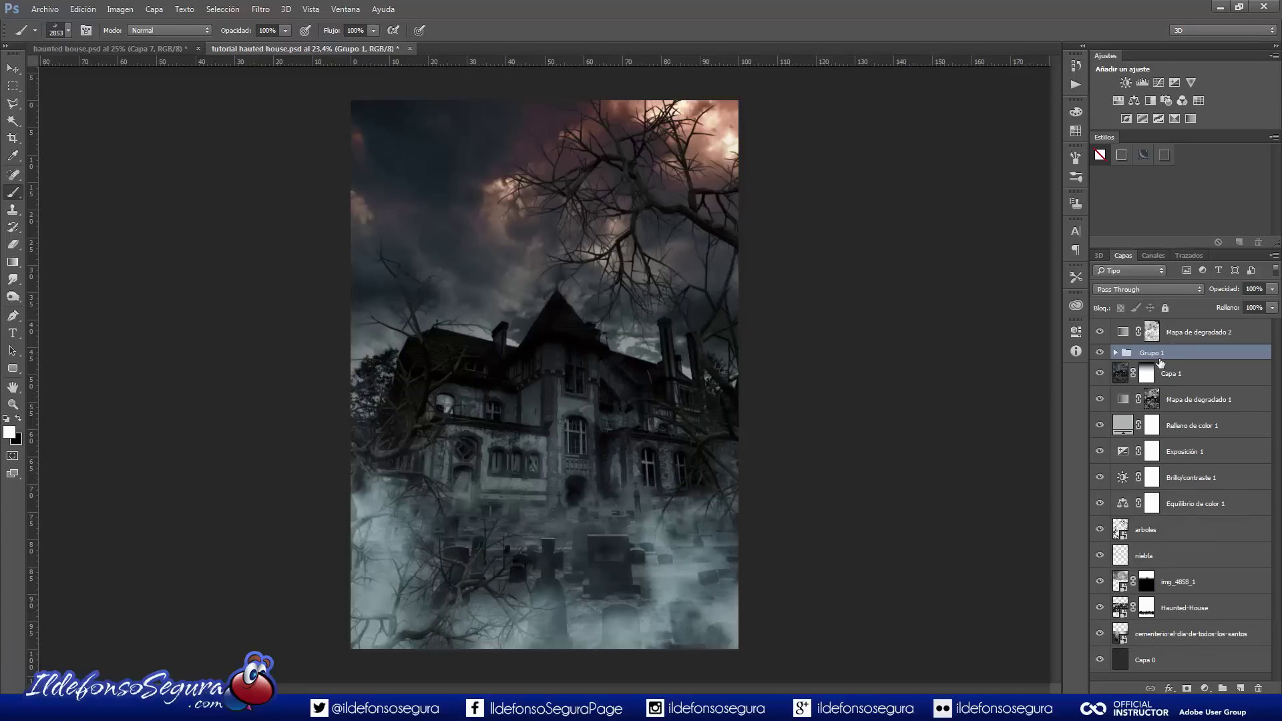
{"action": "type", "text": "niebla"}
{"action": "key", "text": "Return"}
{"action": "left_click", "coordinate": [1100, 352]}
{"action": "left_click", "coordinate": [1100, 352]}
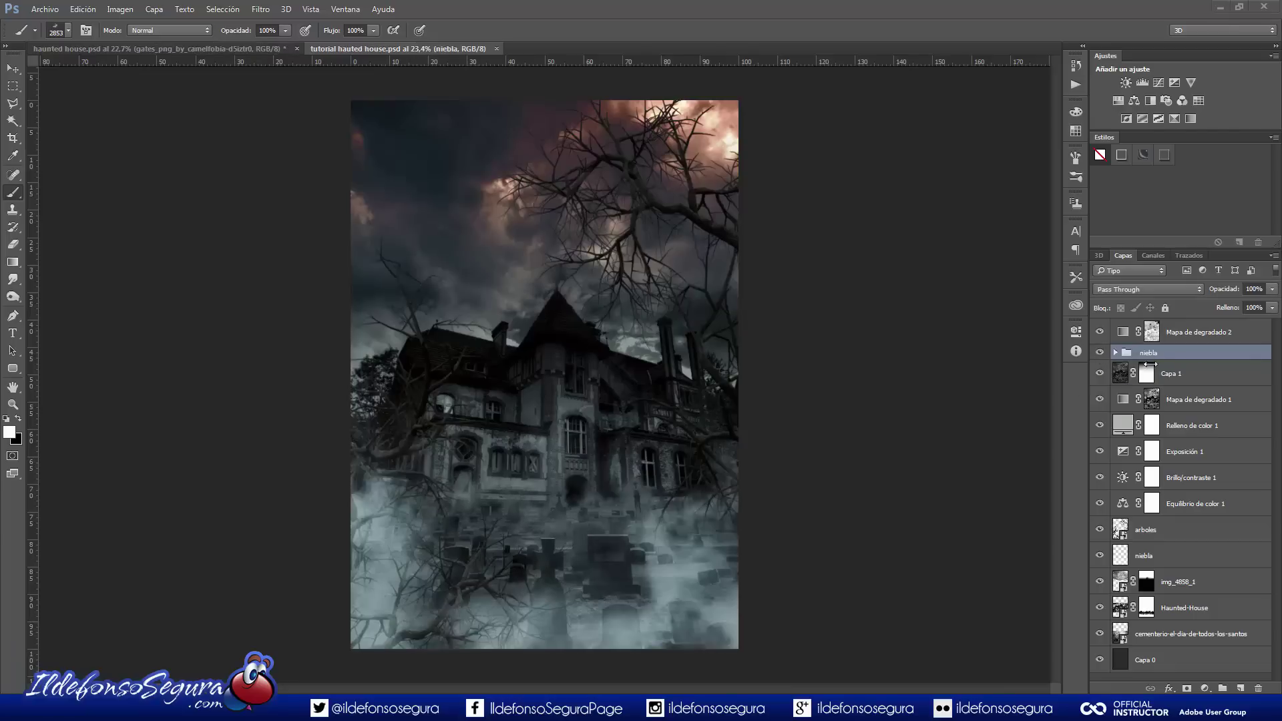
Place the image gates_png_by_camelfobia-d5iztr0 as an embedded element above the niebla group
{"action": "left_click", "coordinate": [44, 9]}
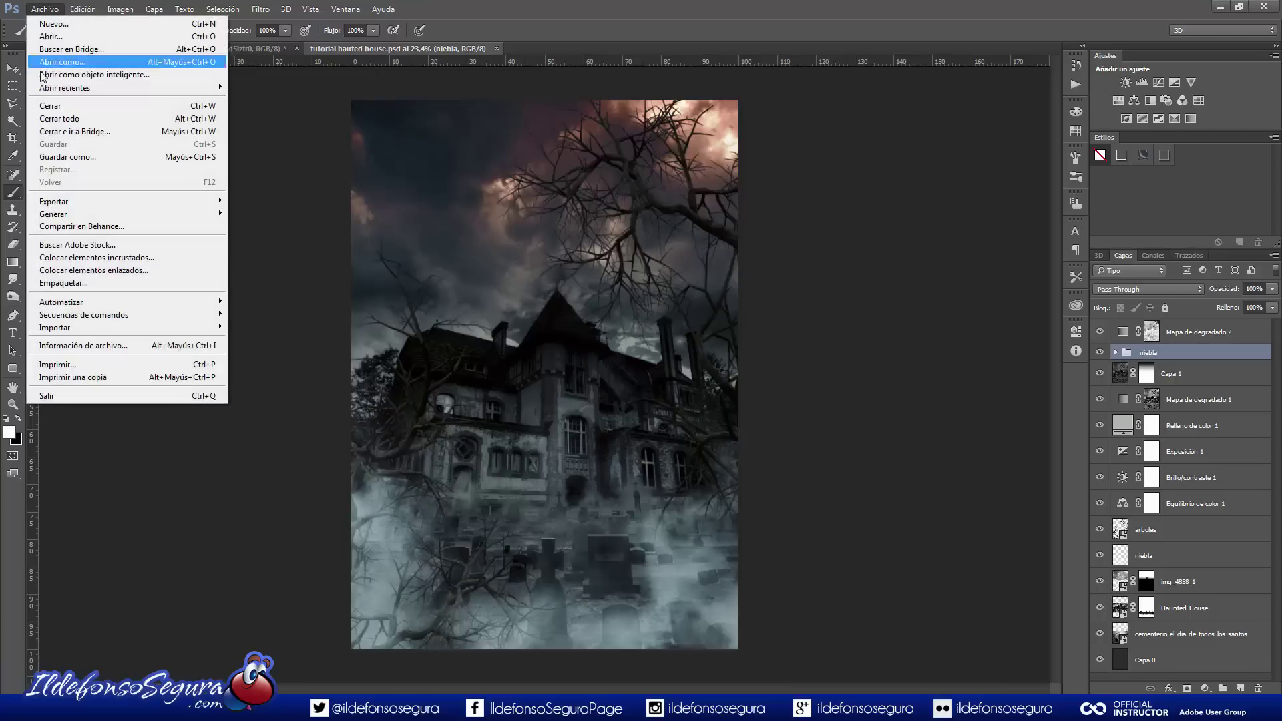
{"action": "left_click", "coordinate": [80, 258]}
{"action": "left_click", "coordinate": [500, 110]}
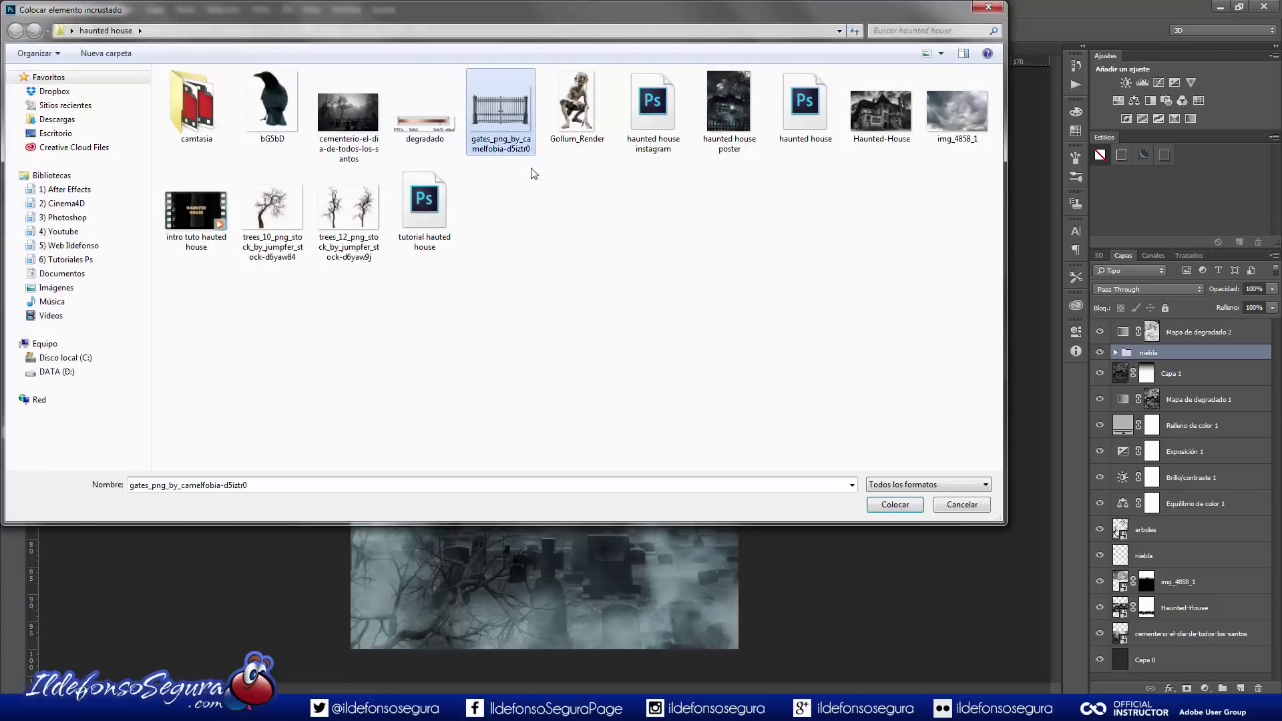
{"action": "left_click", "coordinate": [895, 504]}
Move the gates to the bottom of the poster, enlarge them to about 147%, and lower them so only their upper part shows
{"action": "scroll", "coordinate": [732, 476], "scroll_direction": "down", "scroll_amount": 3}
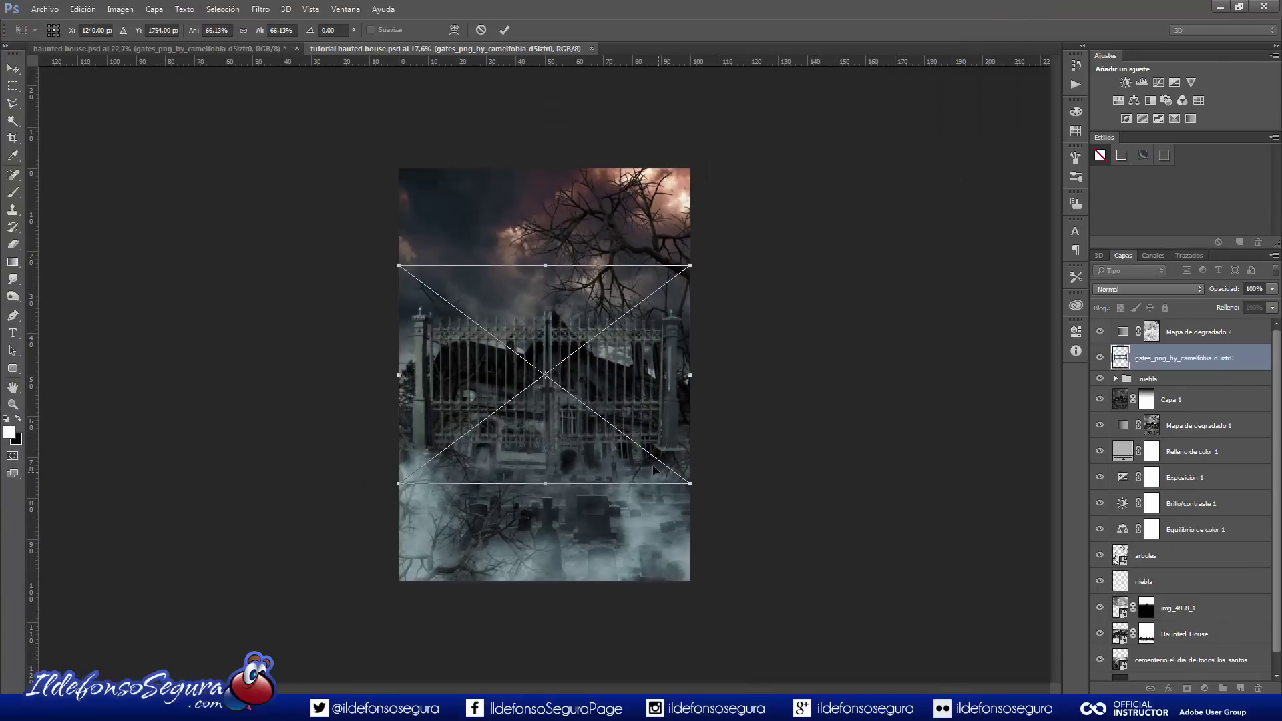
{"action": "left_click_drag", "start_coordinate": [653, 470], "coordinate": [653, 627]}
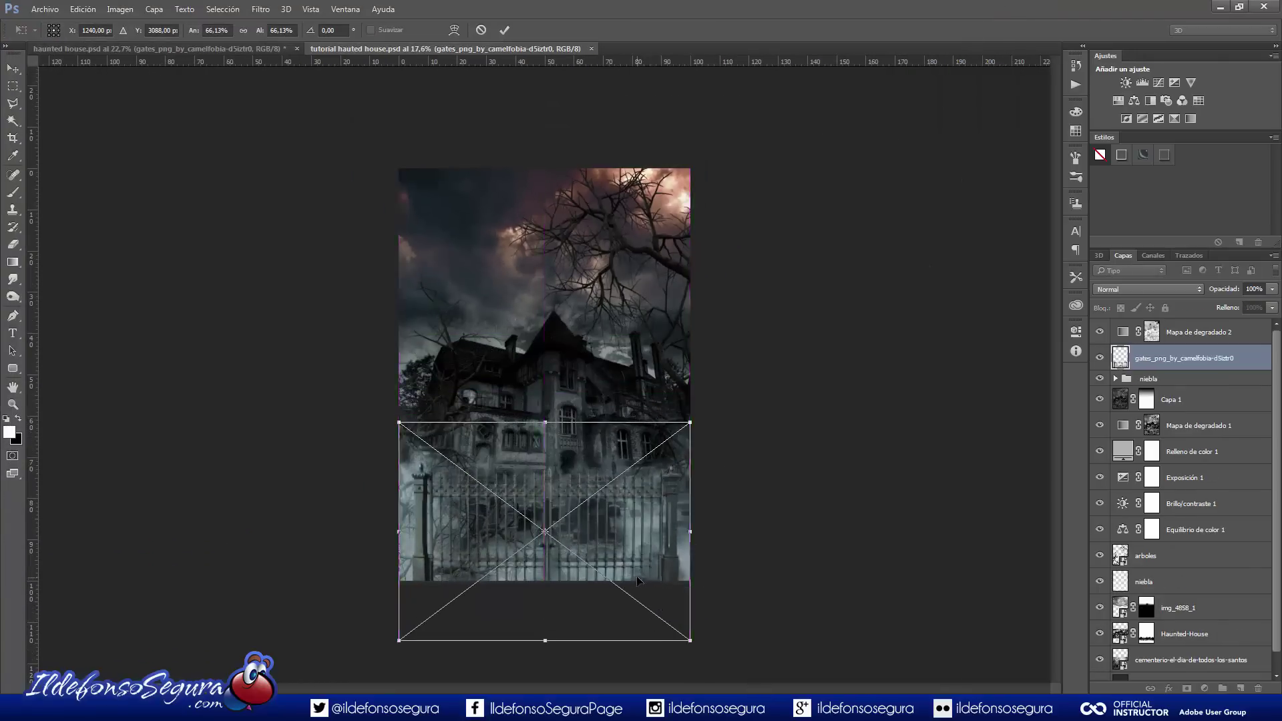
{"action": "left_click_drag", "start_coordinate": [695, 421], "coordinate": [894, 302]}
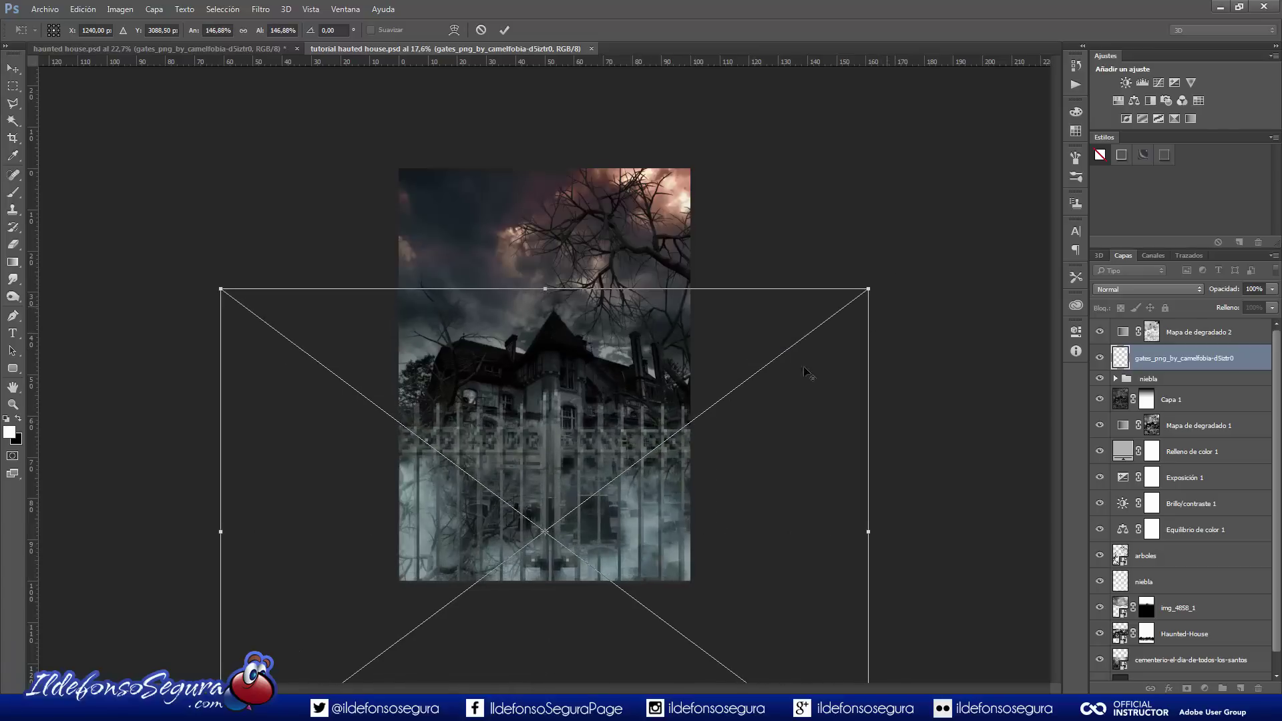
{"action": "left_click_drag", "start_coordinate": [767, 427], "coordinate": [768, 514]}
{"action": "key", "text": "ctrl+minus"}
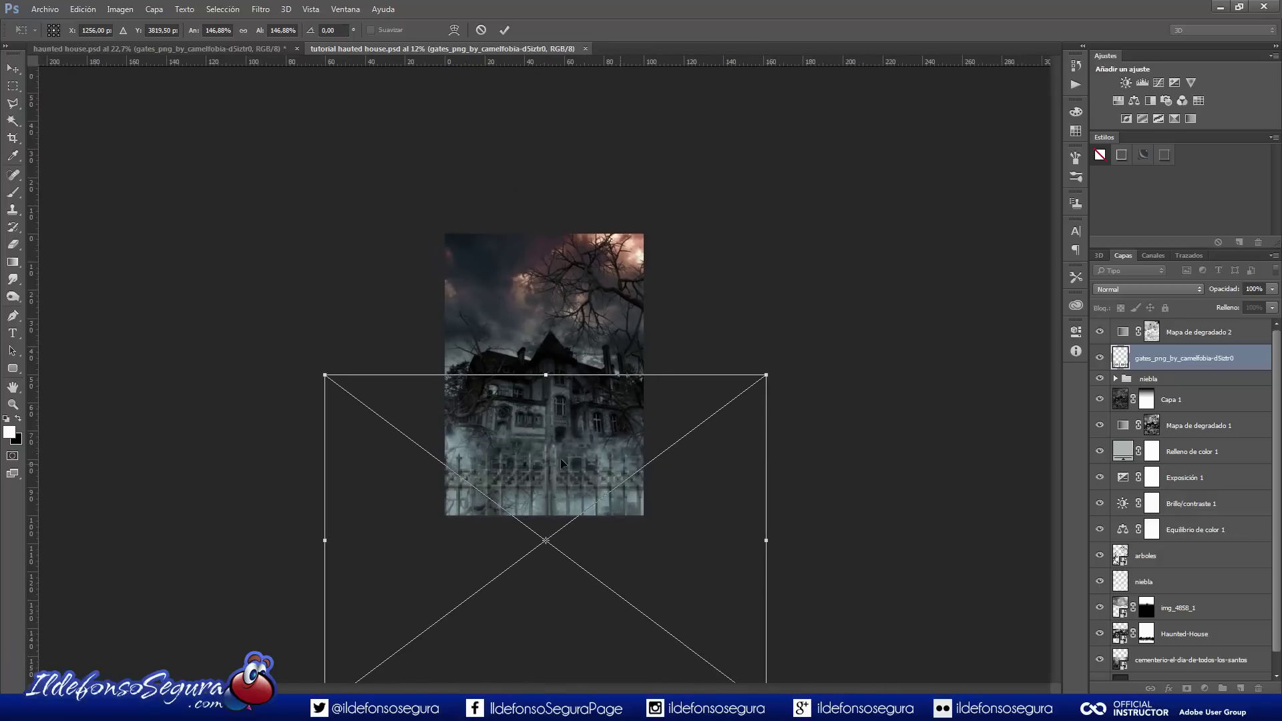
{"action": "key", "text": "ctrl+minus"}
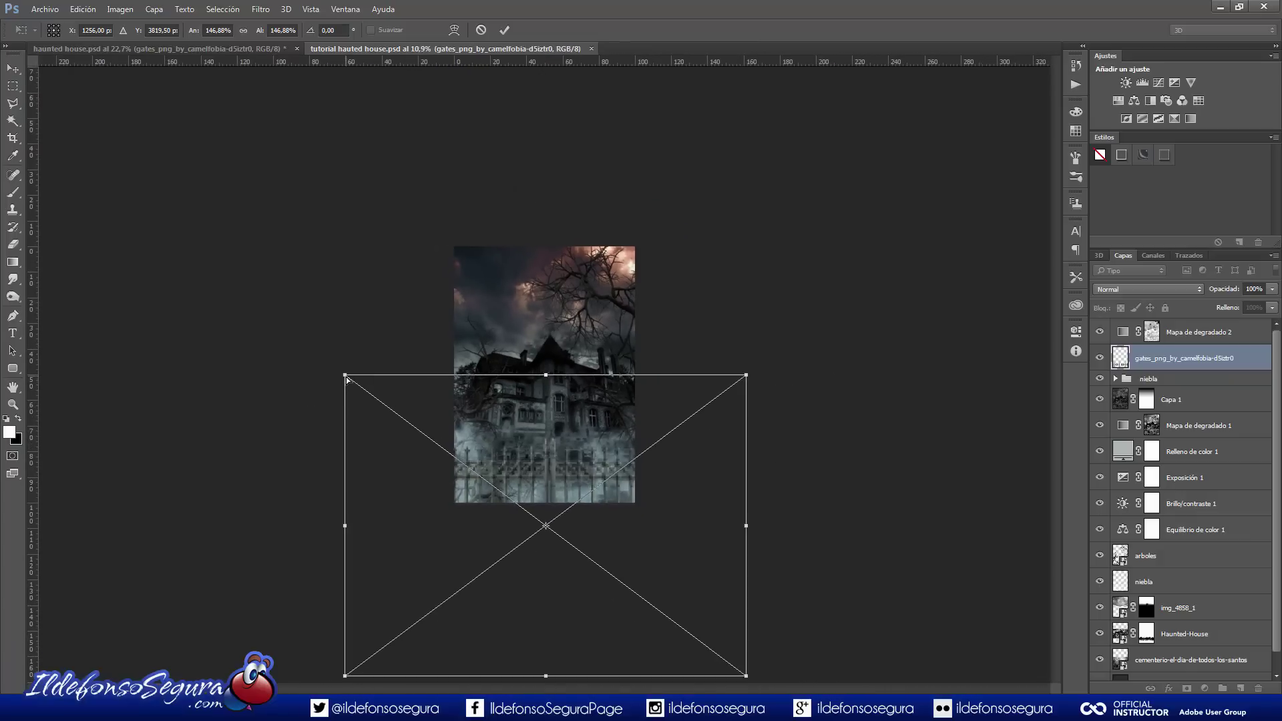
Give the gates a slight perspective with a shorter left side, apply the transform, and shift the gates slightly down
{"action": "left_click_drag", "start_coordinate": [347, 380], "coordinate": [346, 387]}
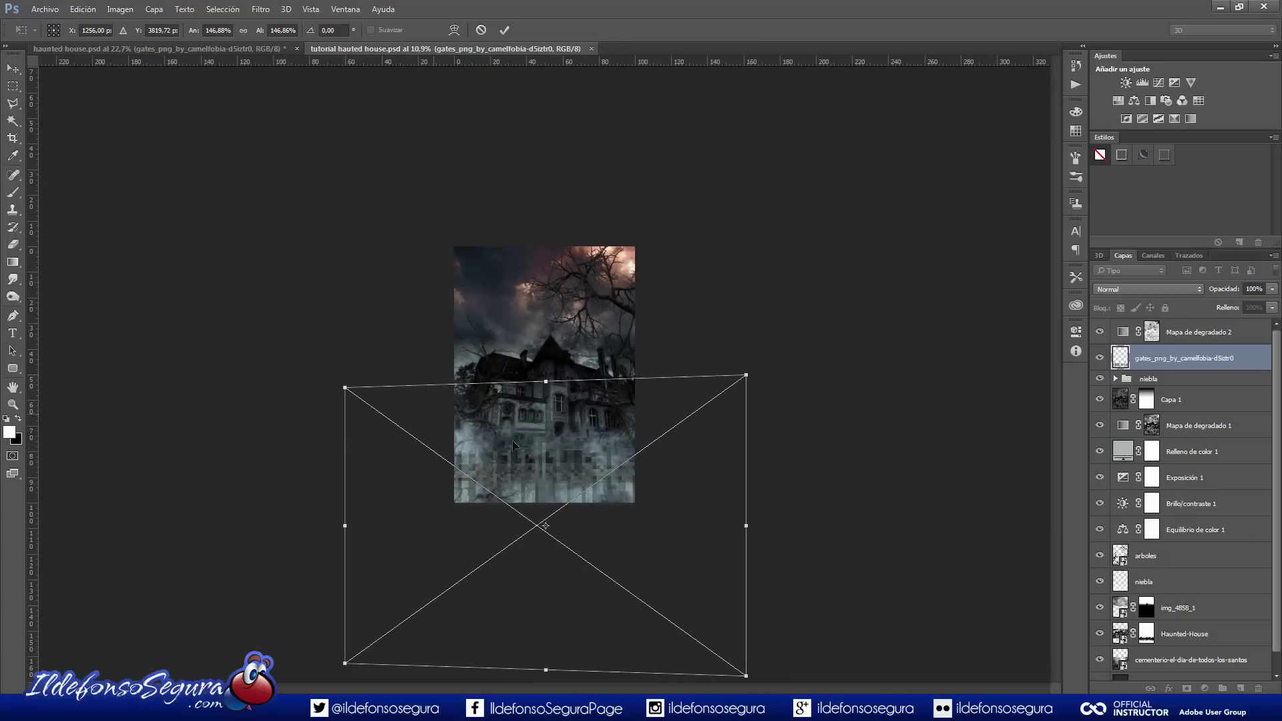
{"action": "left_click_drag", "start_coordinate": [776, 517], "coordinate": [705, 519]}
{"action": "key", "text": "ctrl+plus"}
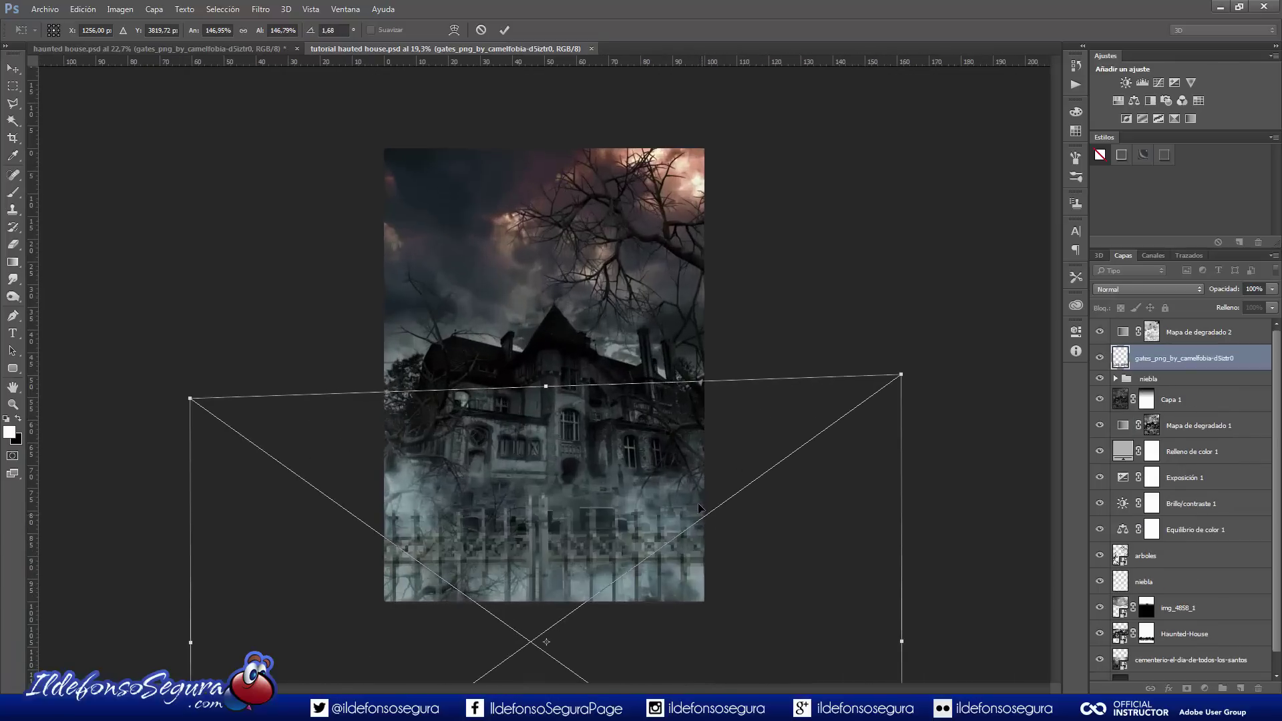
{"action": "left_click", "coordinate": [505, 30]}
{"action": "key", "text": "b"}
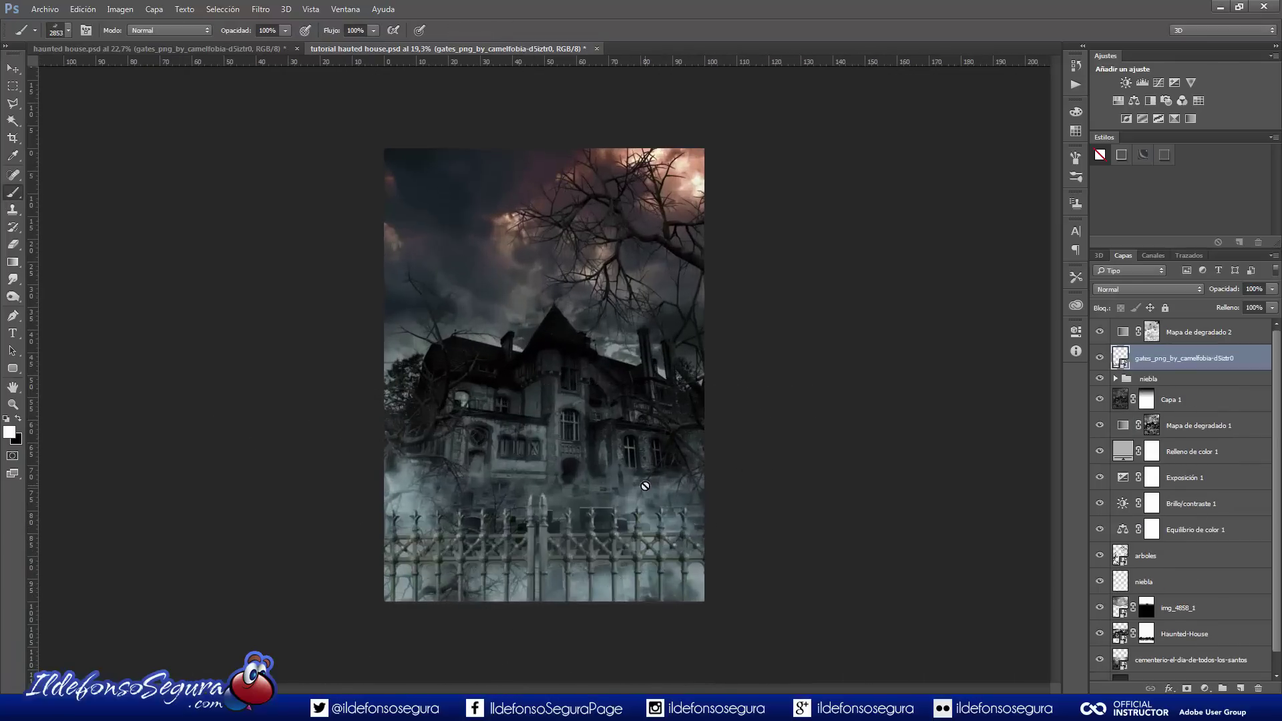
{"action": "scroll", "coordinate": [651, 507], "scroll_direction": "up", "scroll_amount": 1}
{"action": "left_click_drag", "start_coordinate": [679, 578], "coordinate": [687, 592]}
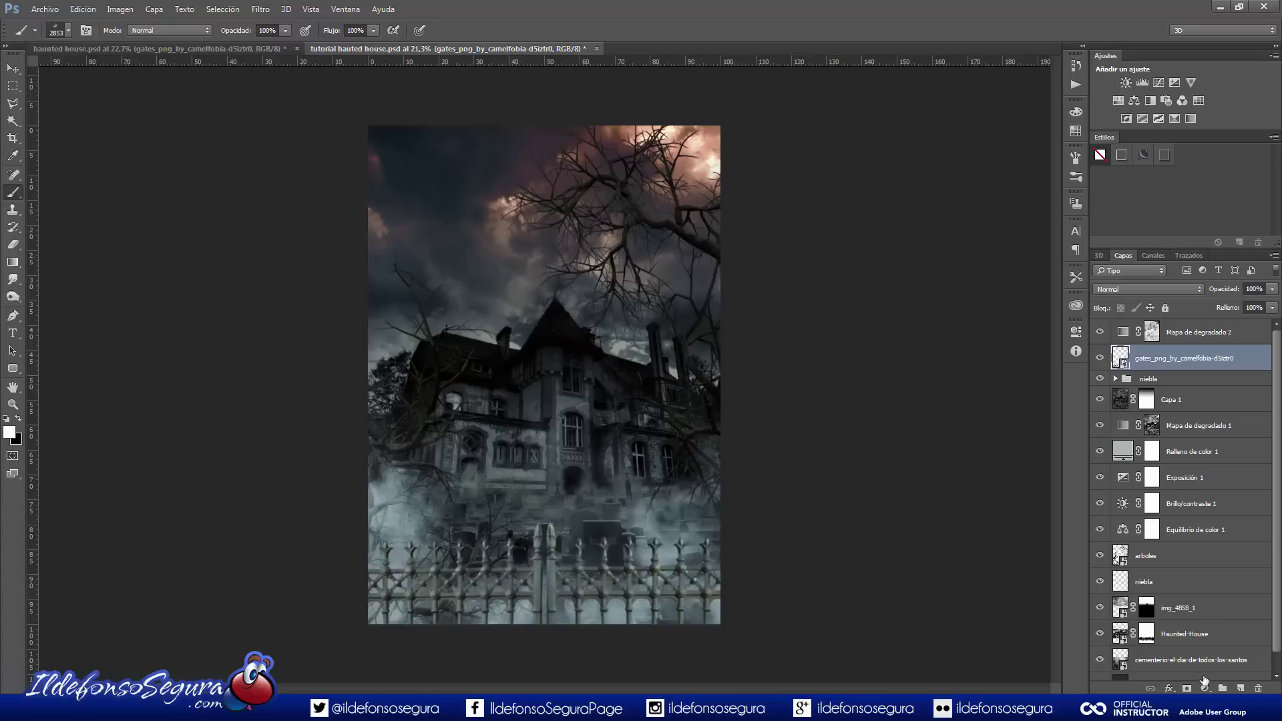
Add a Levels adjustment clipped to the gates layer and raise its black input level to 89
{"action": "left_click", "coordinate": [1204, 686]}
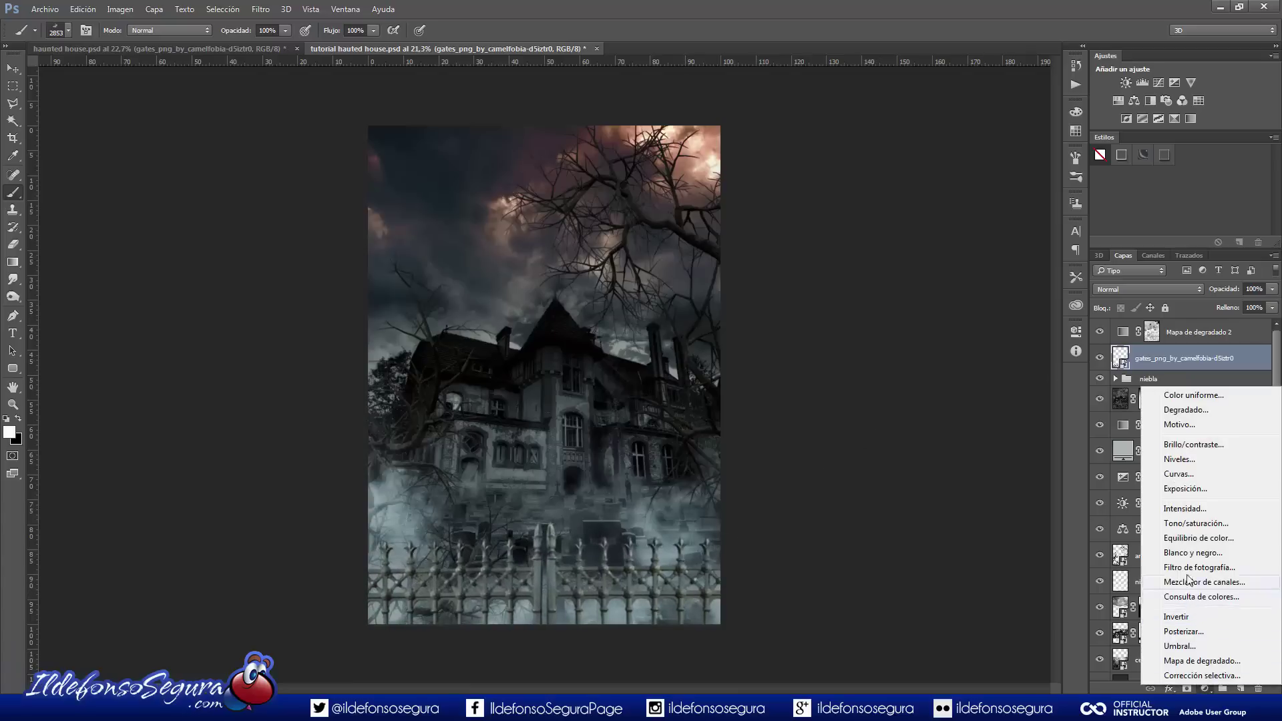
{"action": "left_click", "coordinate": [1177, 459]}
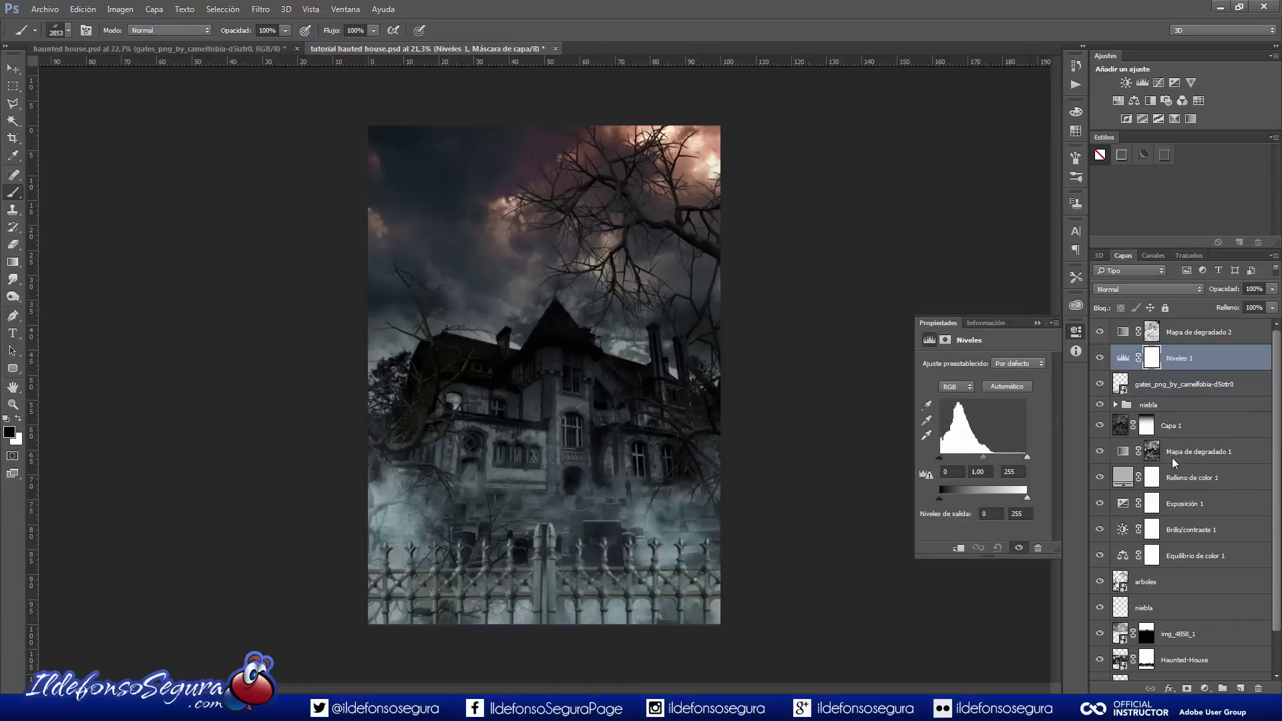
{"action": "left_click", "coordinate": [959, 549]}
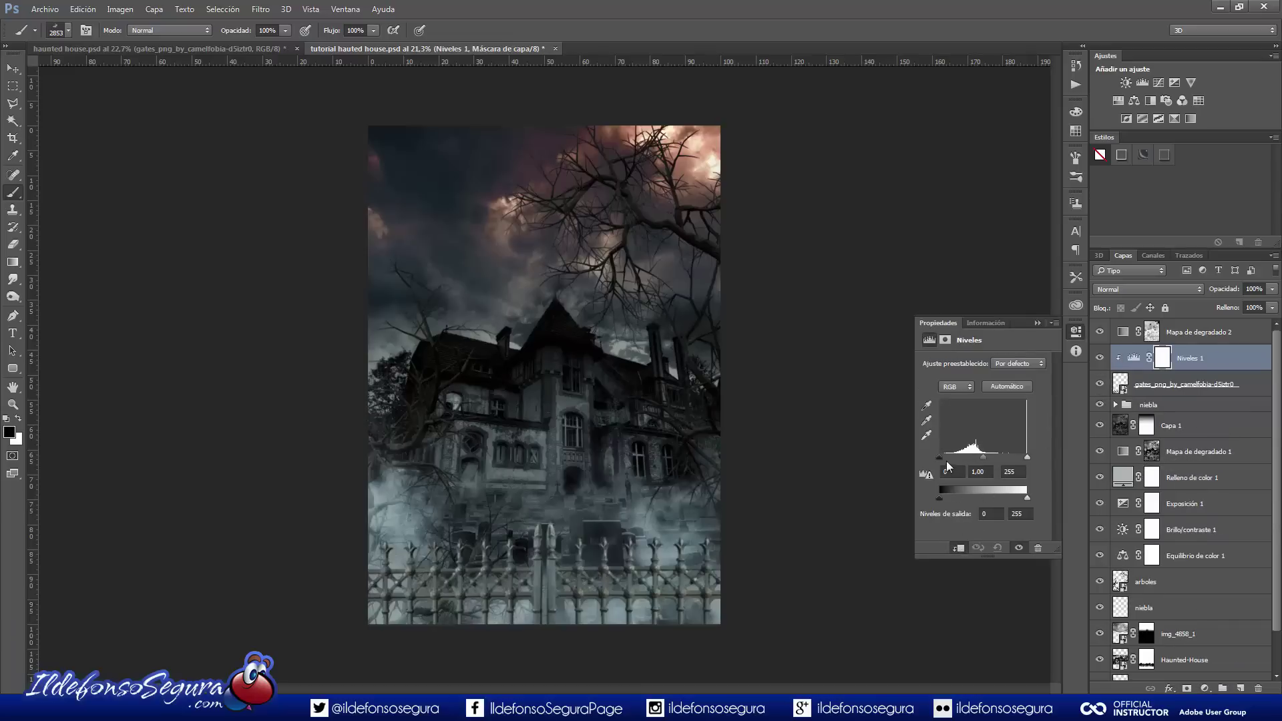
{"action": "left_click_drag", "start_coordinate": [940, 457], "coordinate": [966, 461]}
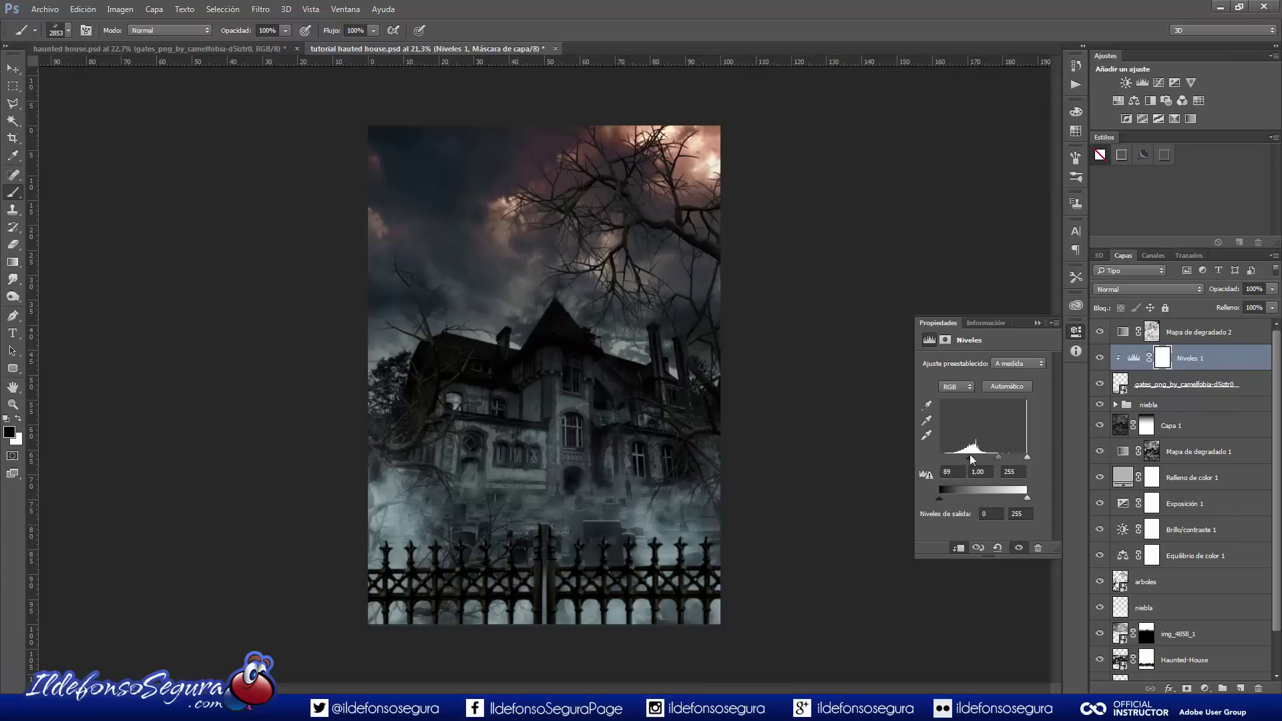
{"action": "left_click", "coordinate": [1036, 324]}
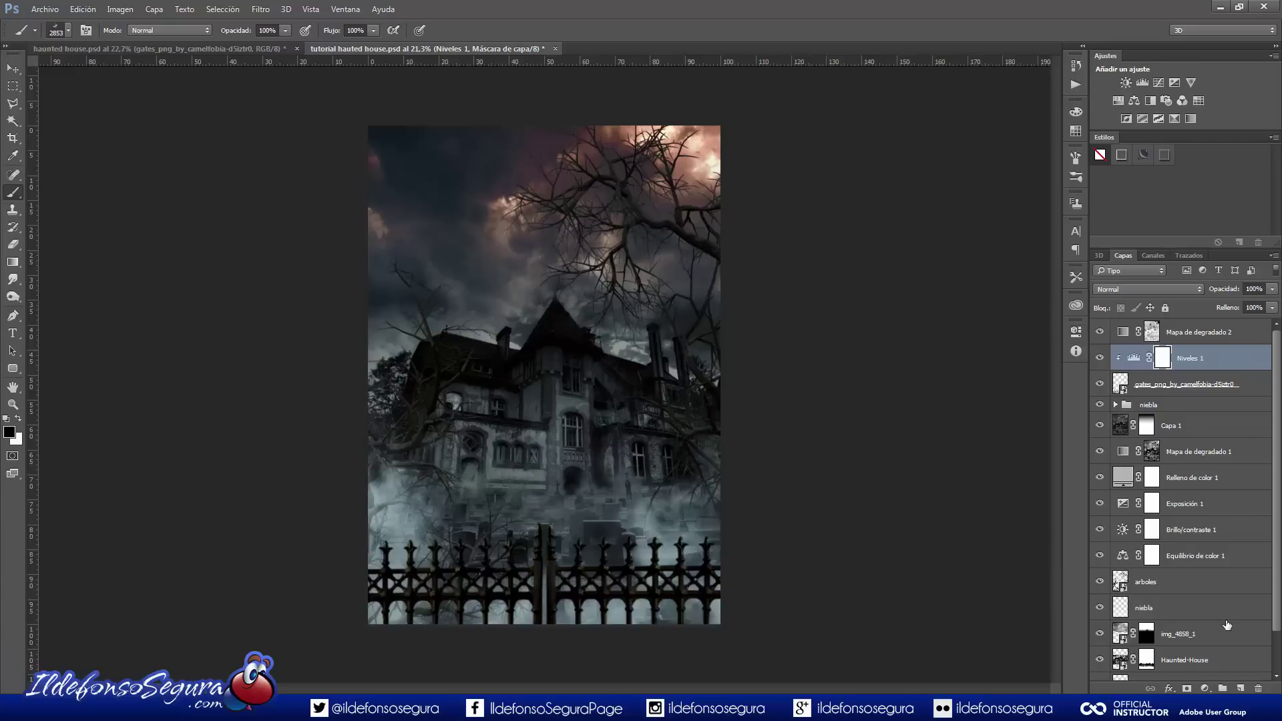
Add a Hue/Saturation adjustment clipped to the gates layer and lower its saturation
{"action": "left_click", "coordinate": [1205, 688]}
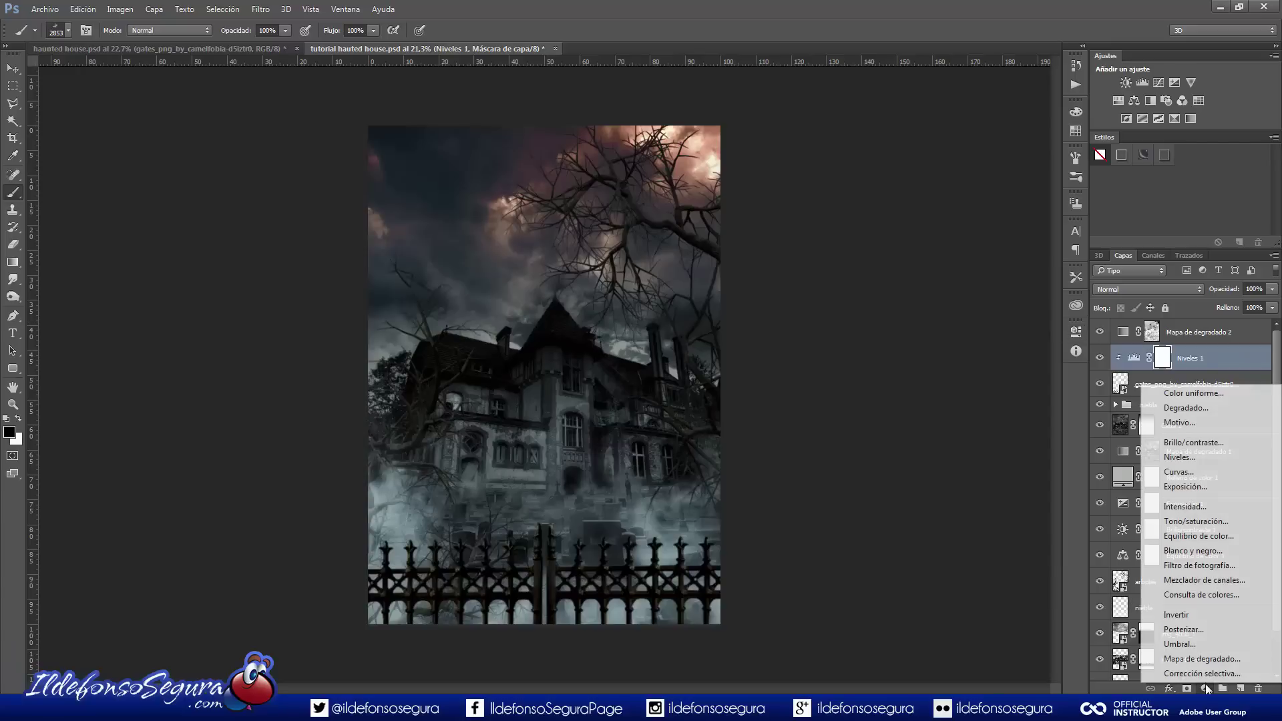
{"action": "left_click", "coordinate": [1173, 522]}
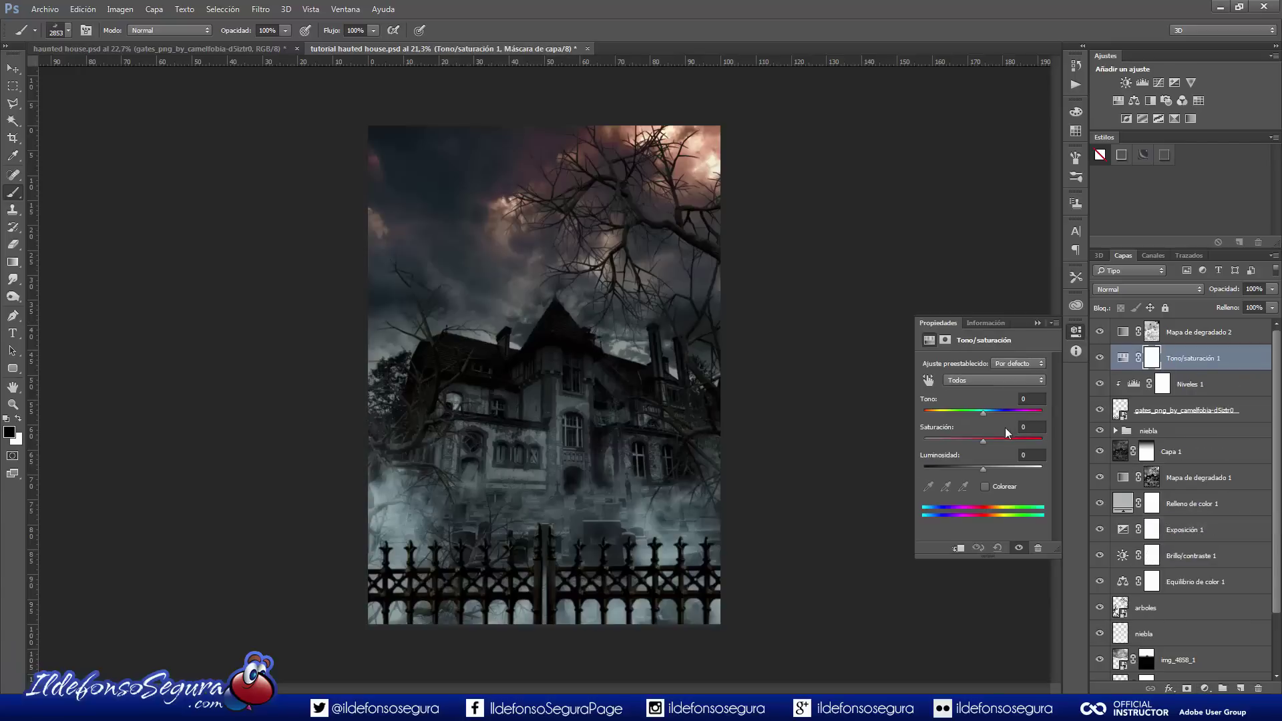
{"action": "left_click", "coordinate": [960, 547]}
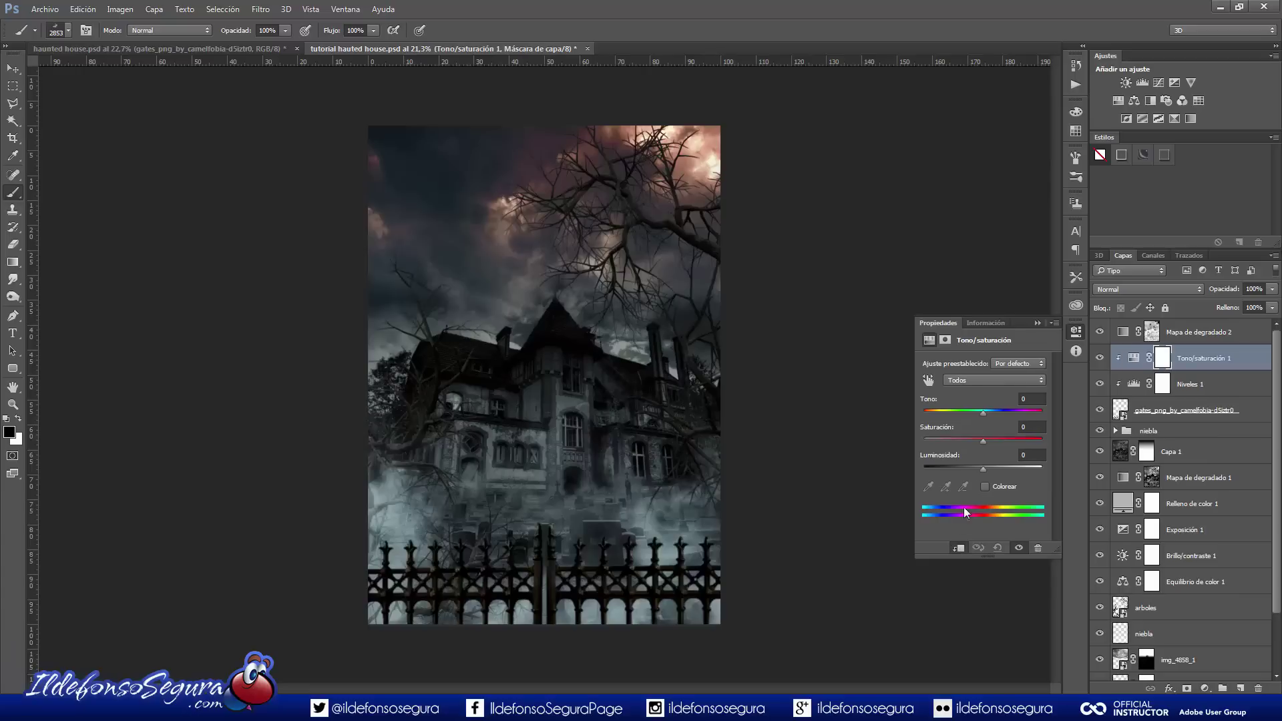
{"action": "left_click_drag", "start_coordinate": [983, 443], "coordinate": [976, 444]}
{"action": "left_click", "coordinate": [1034, 324]}
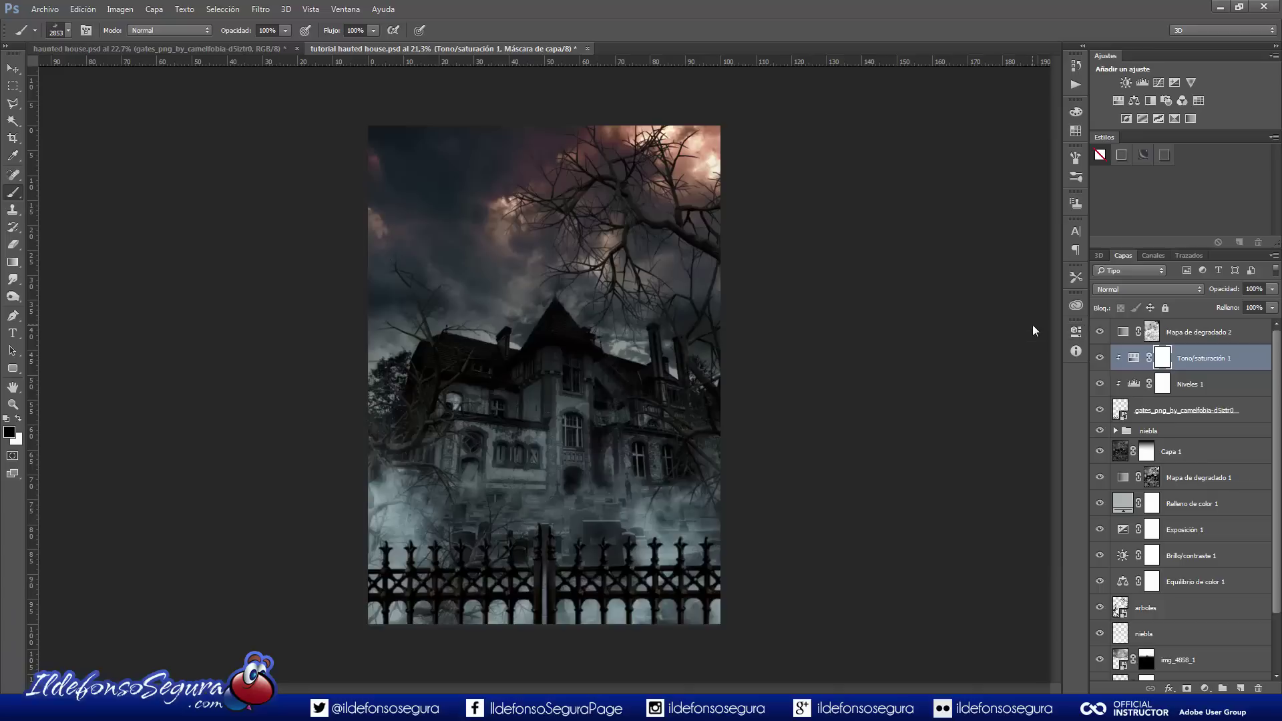
Apply a Gaussian blur with a 5-pixel radius to the gates layer
{"action": "left_click", "coordinate": [1186, 414]}
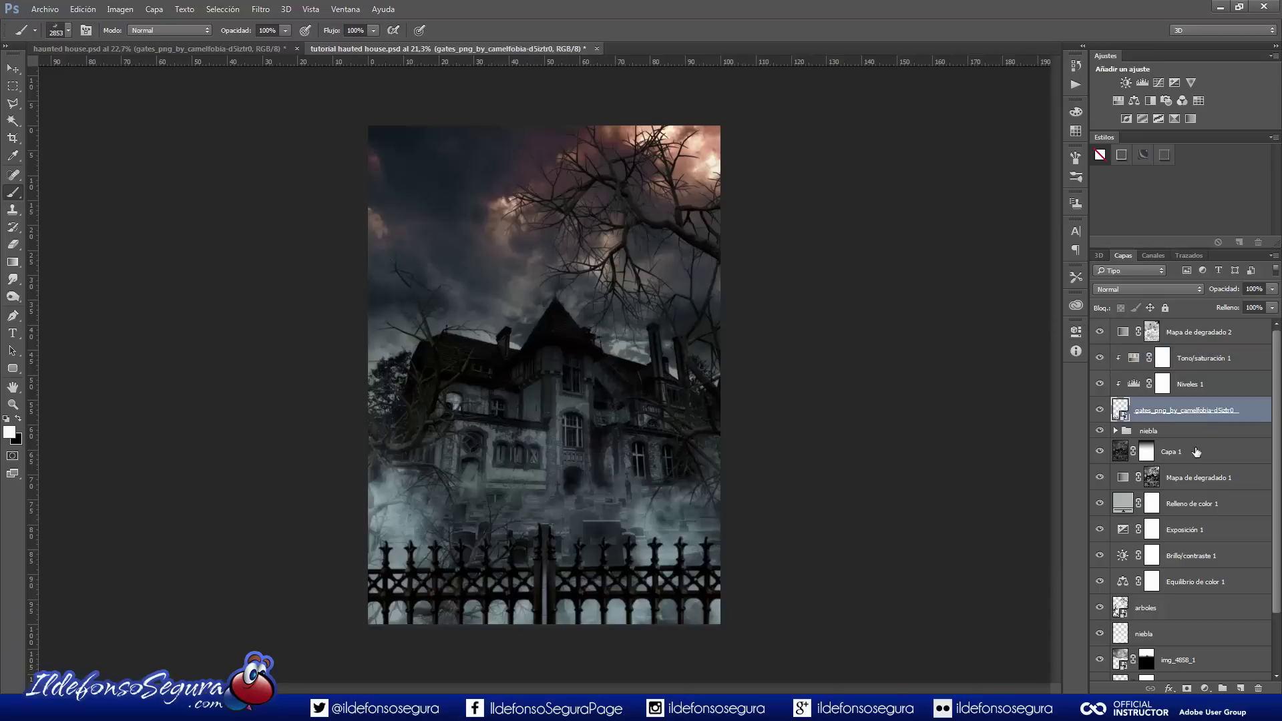
{"action": "left_click", "coordinate": [261, 8]}
{"action": "mouse_move", "coordinate": [307, 155]}
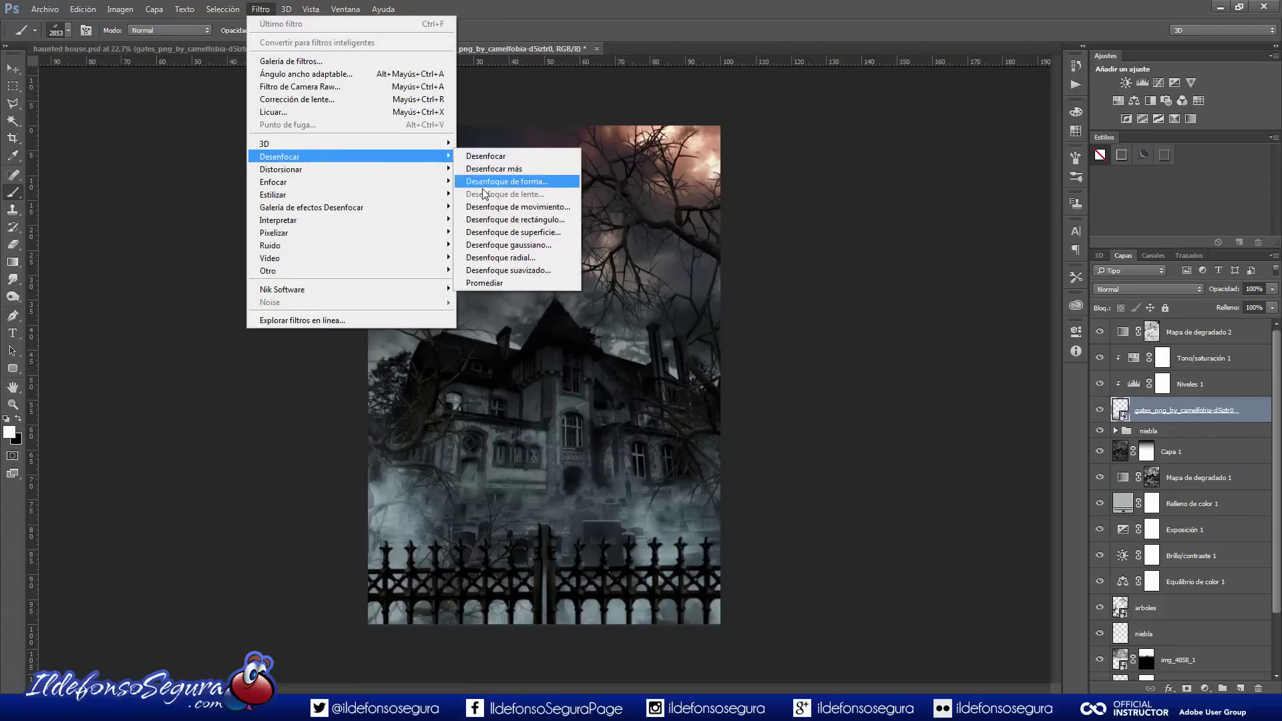
{"action": "left_click", "coordinate": [508, 245]}
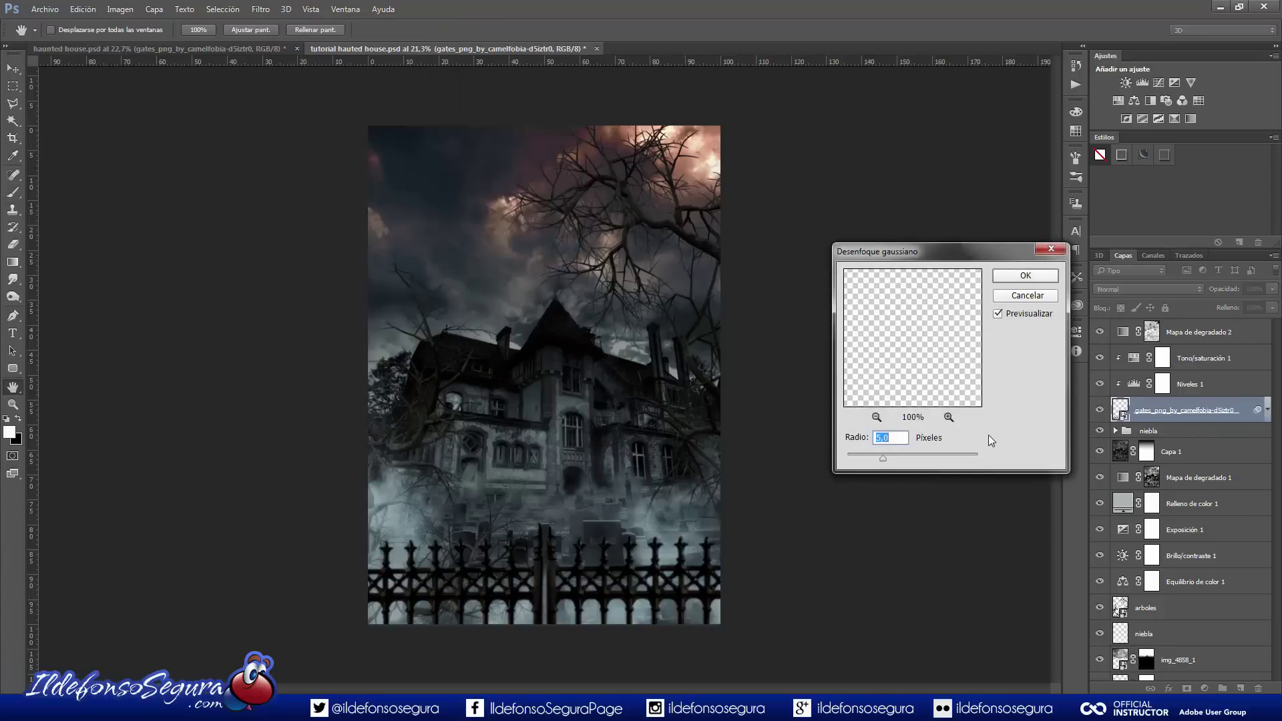
{"action": "left_click", "coordinate": [1018, 276]}
{"action": "key", "text": "b"}
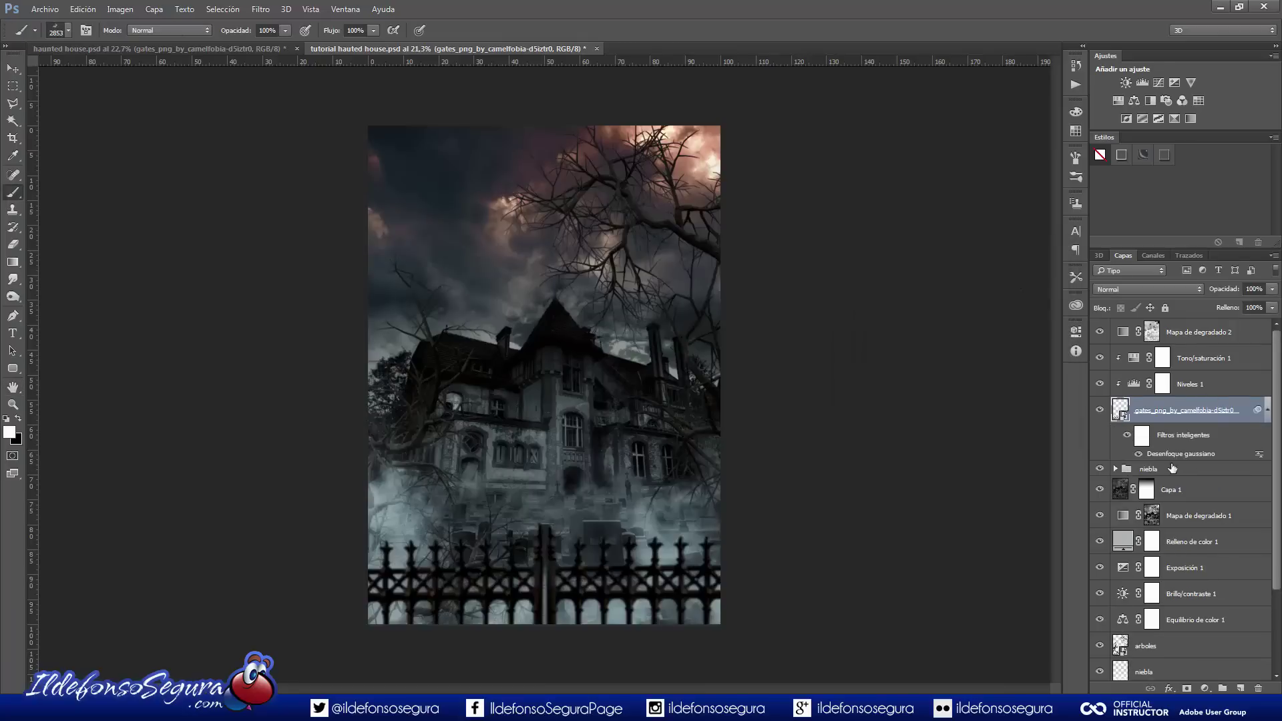
Start a free transform on the gates layer and rotate it to about 2.99 degrees
{"action": "left_click", "coordinate": [1138, 454]}
{"action": "key", "text": "ctrl+t"}
{"action": "scroll", "coordinate": [862, 532], "scroll_direction": "down", "scroll_amount": 2}
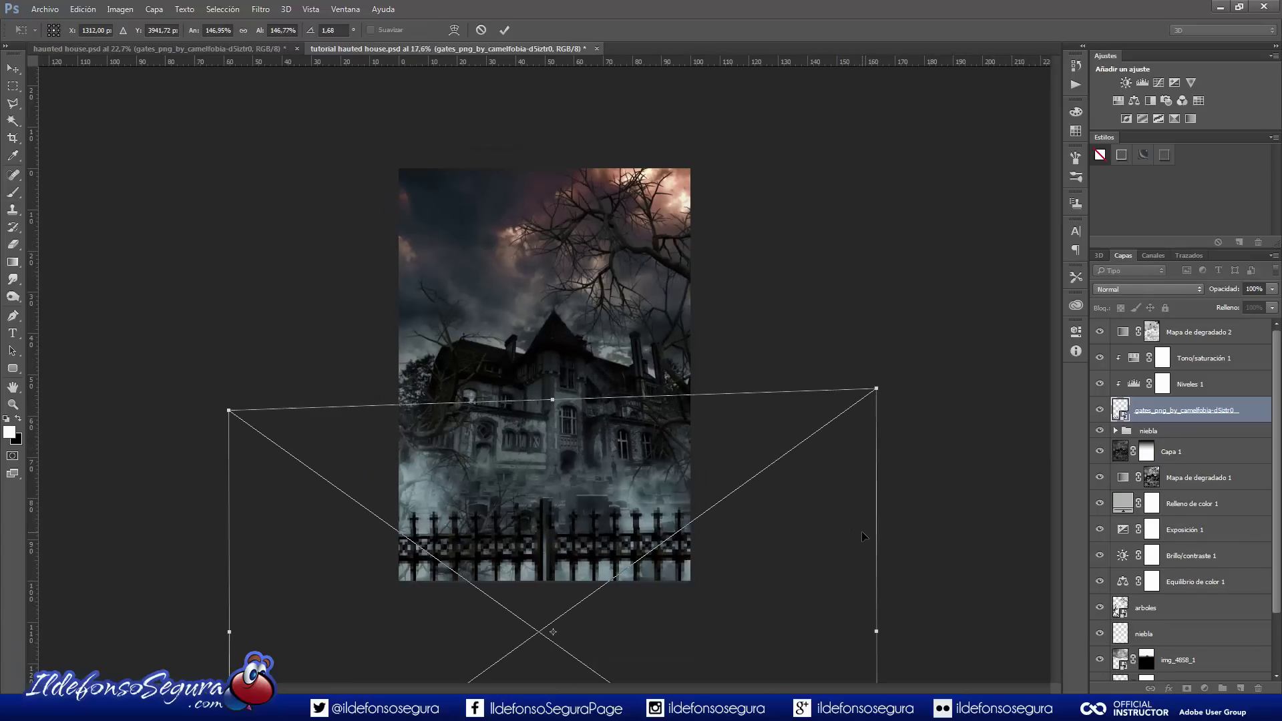
{"action": "scroll", "coordinate": [861, 531], "scroll_direction": "down", "scroll_amount": 1}
{"action": "left_click_drag", "start_coordinate": [933, 557], "coordinate": [911, 525]}
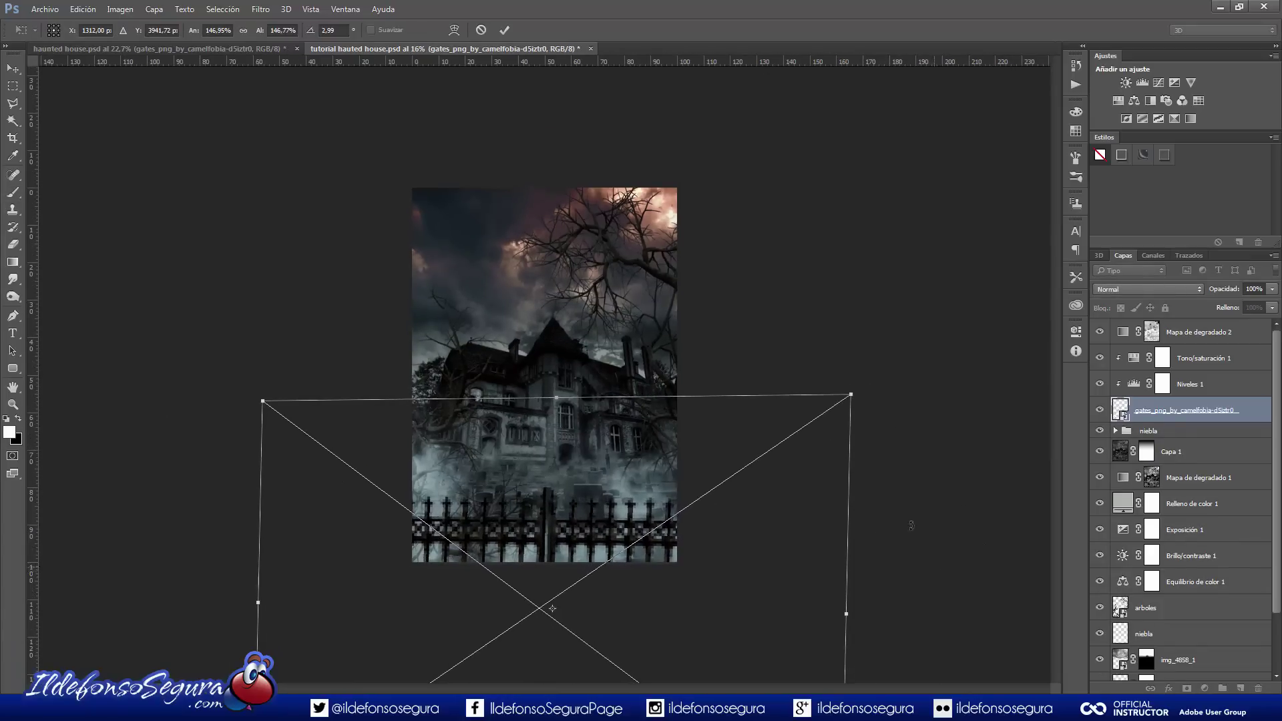
Warp the gates so their upper middle part bulges slightly upward in a gentle arch
{"action": "left_click", "coordinate": [454, 30]}
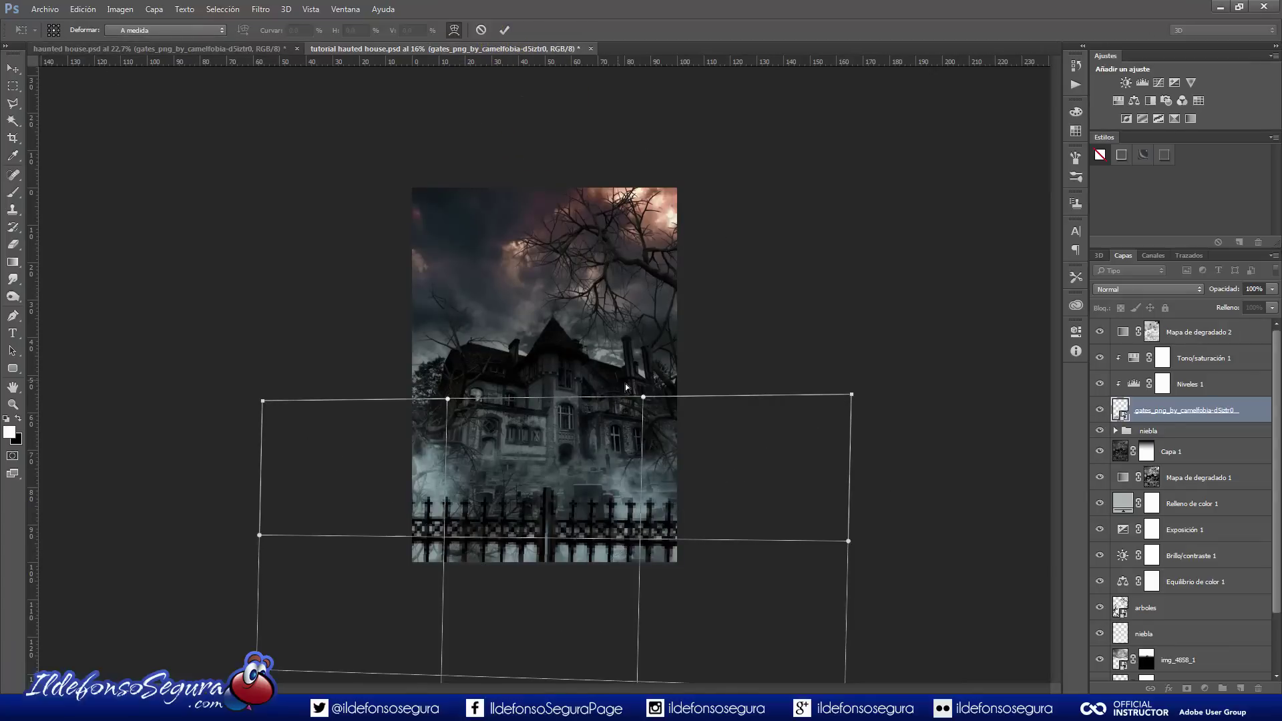
{"action": "left_click_drag", "start_coordinate": [644, 397], "coordinate": [643, 384]}
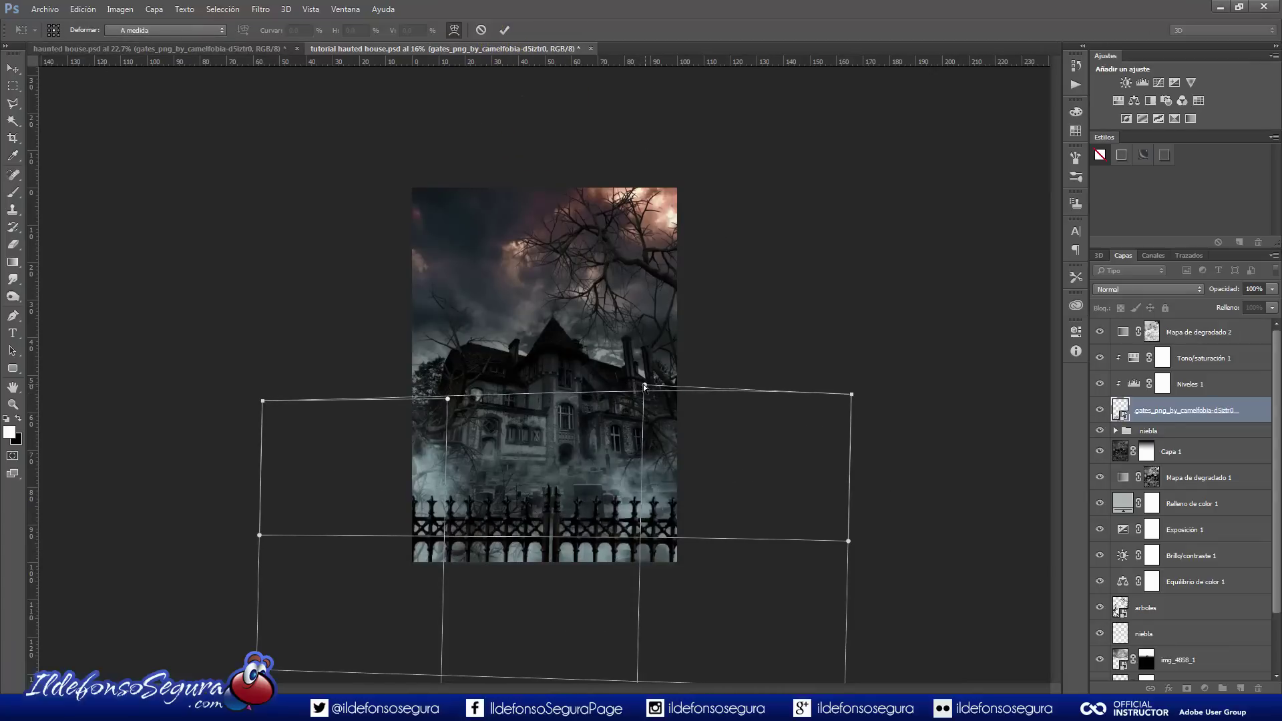
{"action": "left_click_drag", "start_coordinate": [451, 400], "coordinate": [444, 376]}
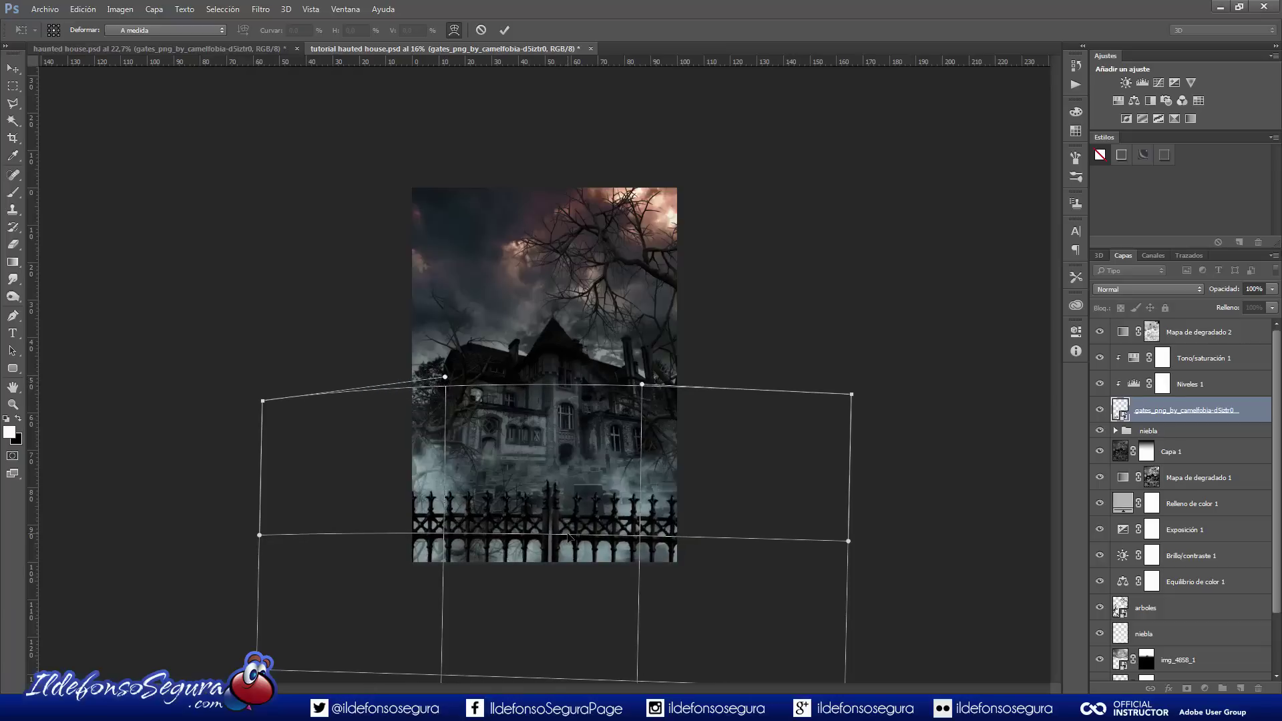
{"action": "left_click_drag", "start_coordinate": [567, 536], "coordinate": [563, 529]}
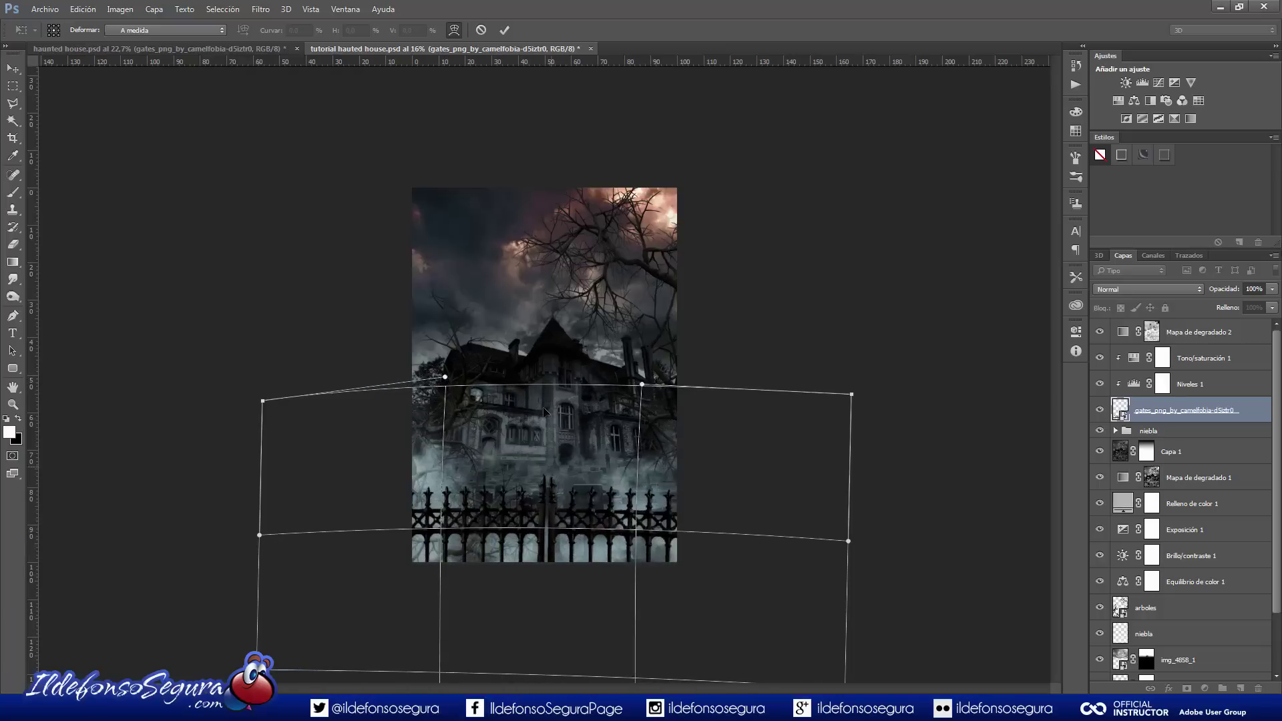
{"action": "left_click", "coordinate": [445, 30]}
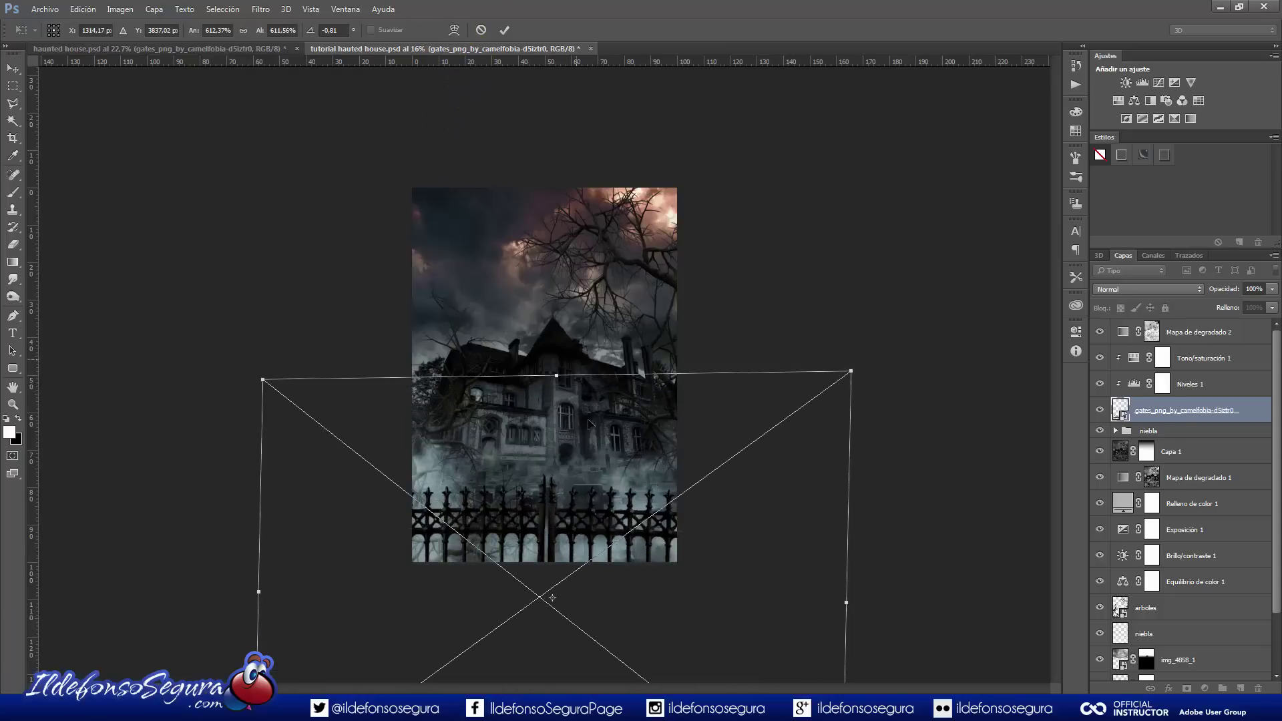
Move the warped gates slightly down and to the left, and apply the transform
{"action": "left_click_drag", "start_coordinate": [590, 464], "coordinate": [593, 472]}
{"action": "left_click_drag", "start_coordinate": [587, 479], "coordinate": [585, 482]}
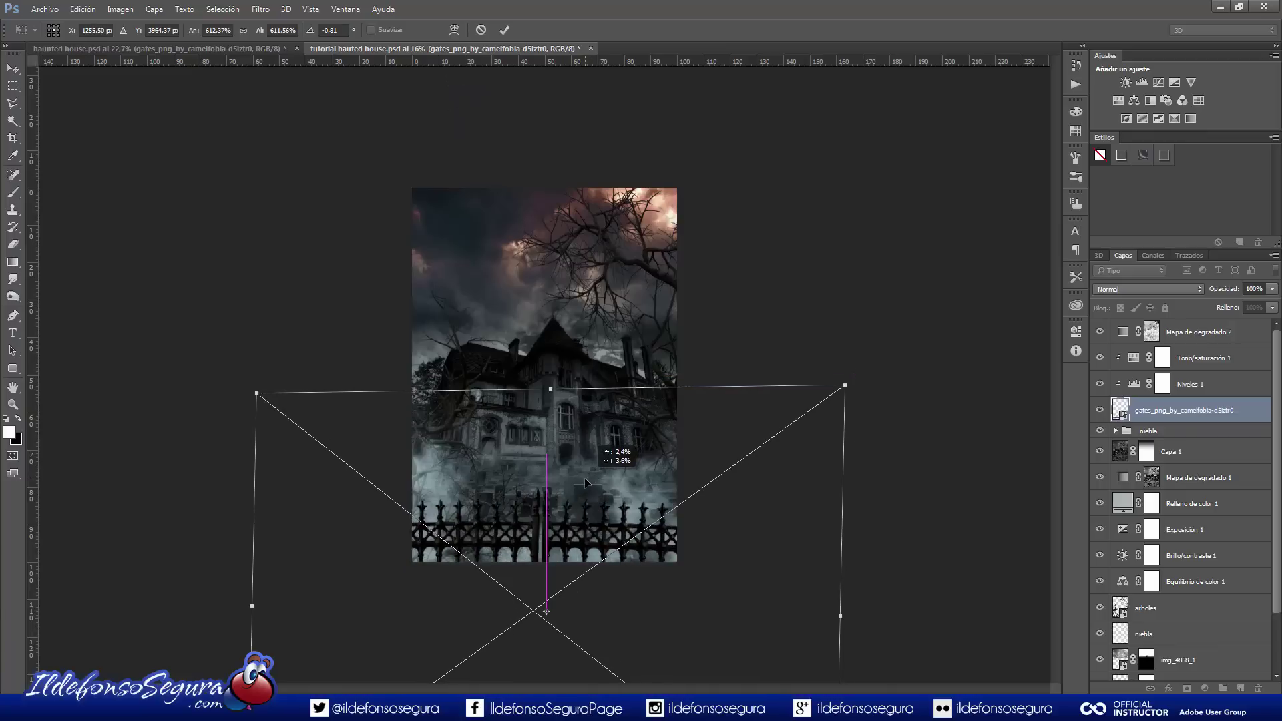
{"action": "left_click", "coordinate": [504, 29]}
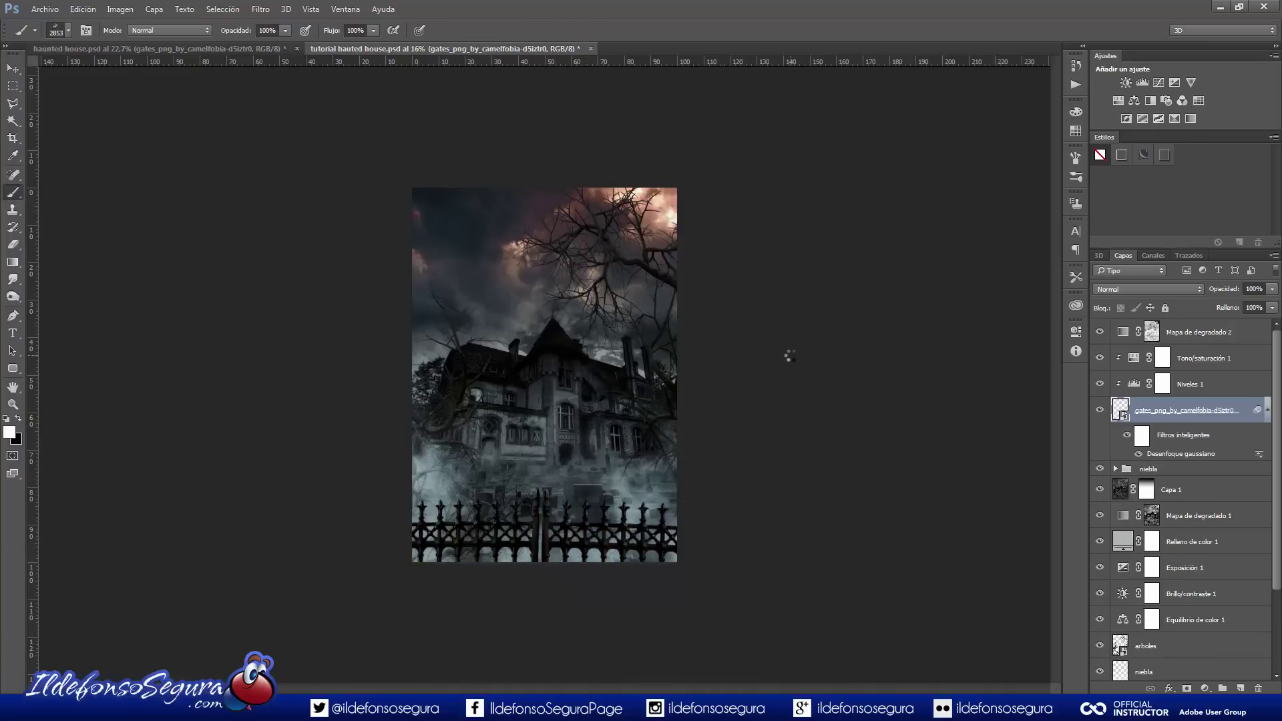
{"action": "scroll", "coordinate": [789, 354], "scroll_direction": "up", "scroll_amount": 3}
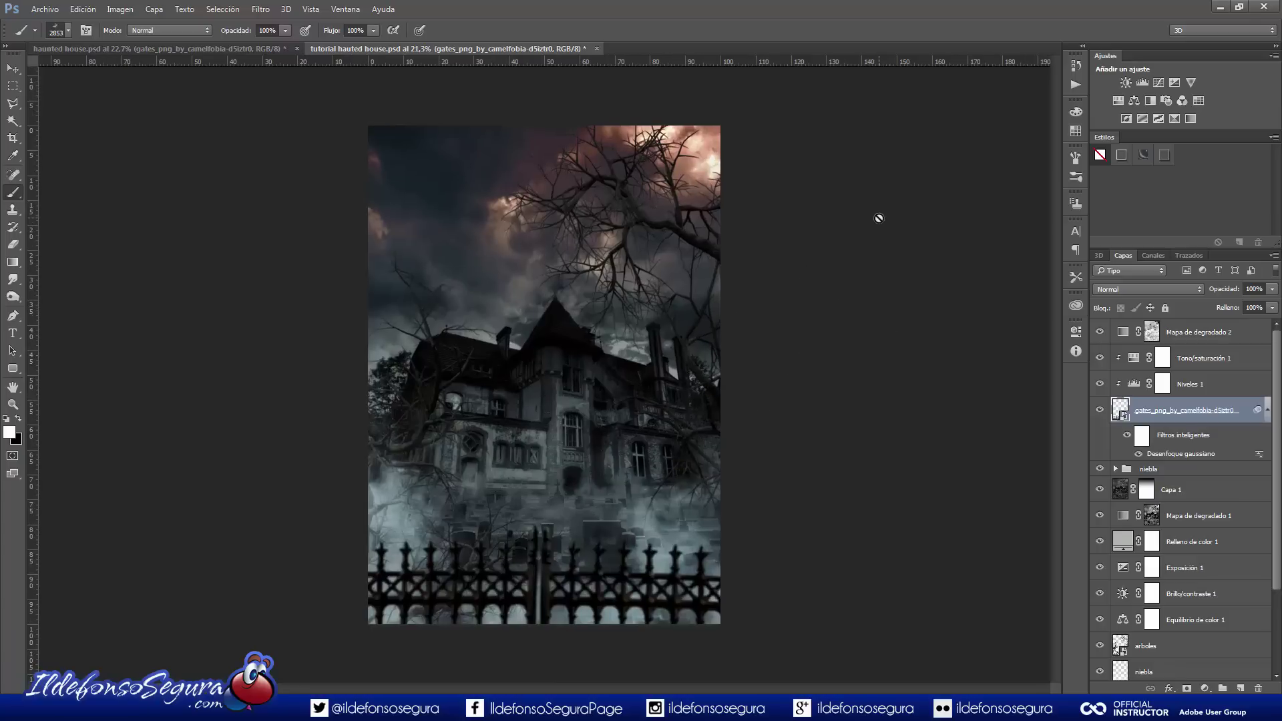
{"action": "scroll", "coordinate": [878, 214], "scroll_direction": "up", "scroll_amount": 1}
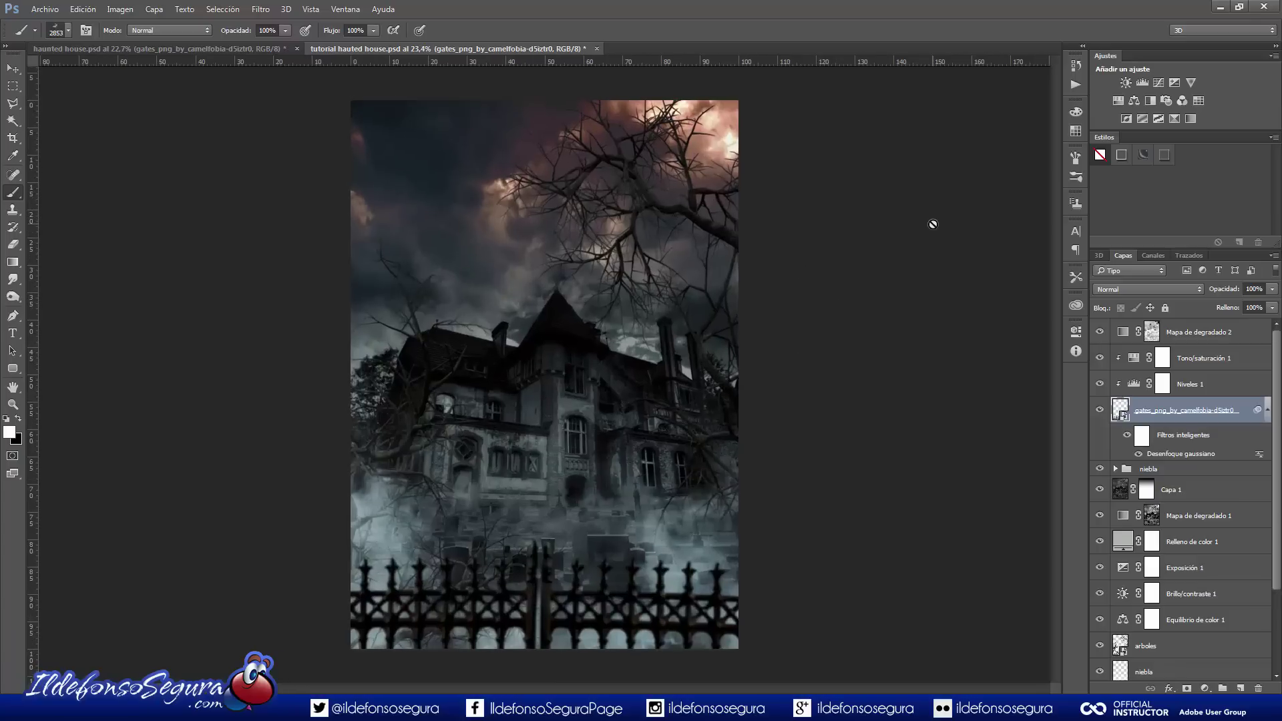
Group the gates layer with its clipped Levels and Hue/Saturation adjustments and name the group "verja"
{"action": "key", "text": "v"}
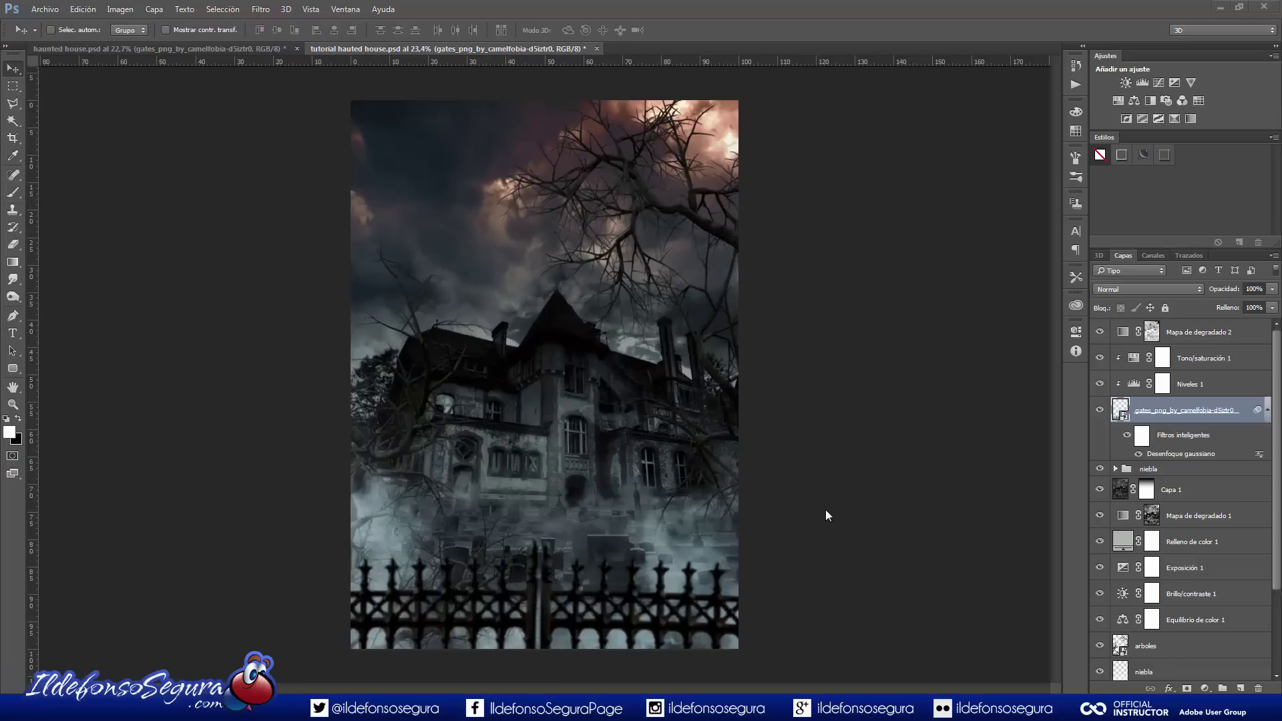
{"action": "left_click", "coordinate": [1183, 359]}
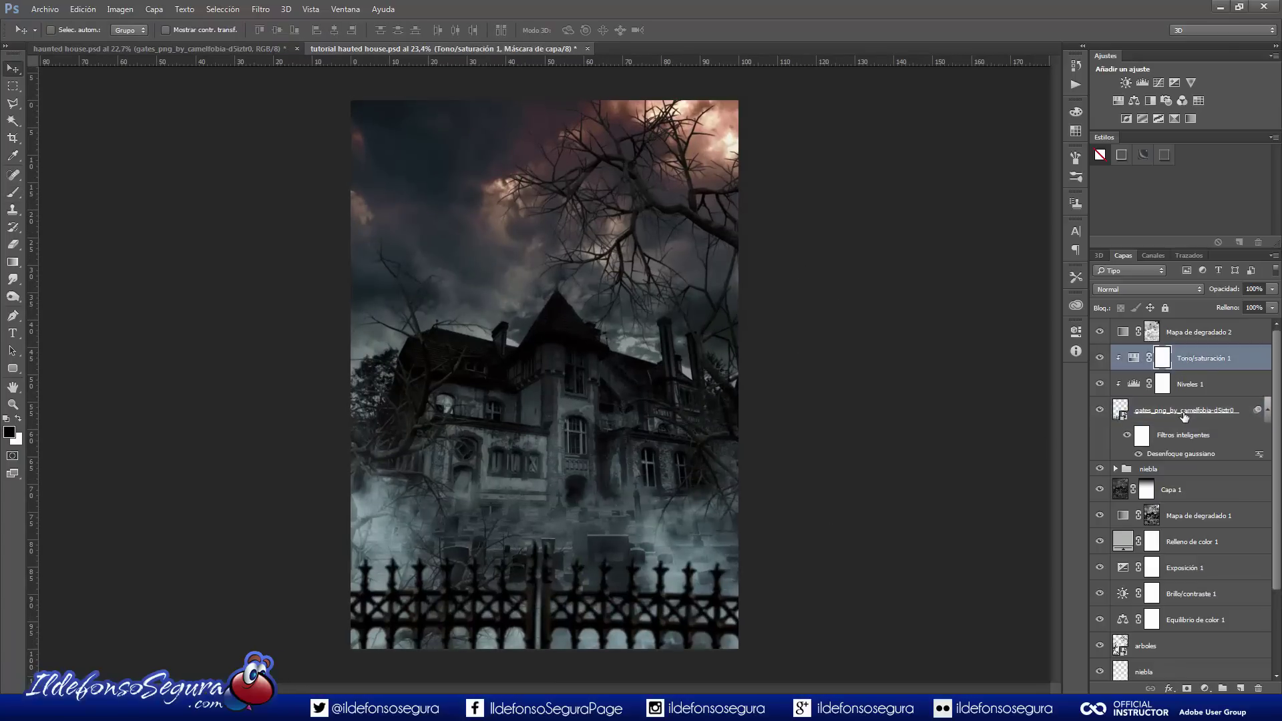
{"action": "left_click", "coordinate": [1179, 415], "text": "shift"}
{"action": "key", "text": "ctrl+g"}
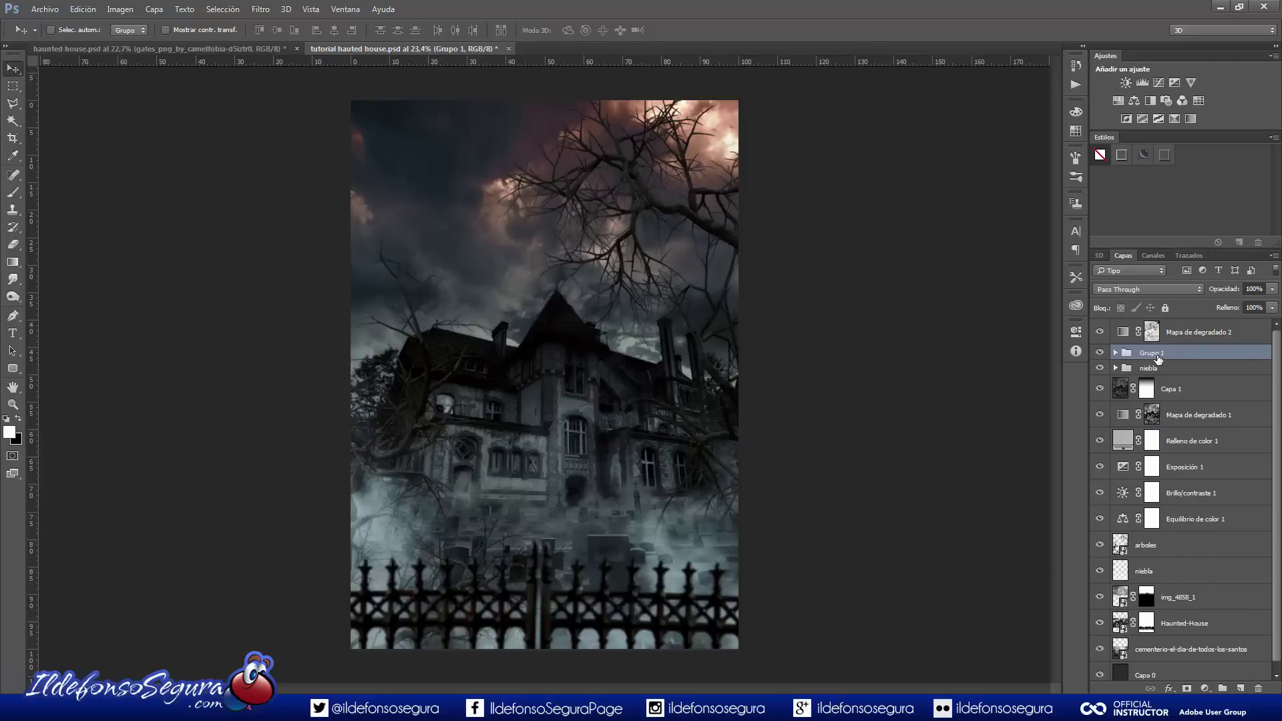
{"action": "double_click", "coordinate": [1158, 358]}
{"action": "type", "text": "verja"}
{"action": "key", "text": "Return"}
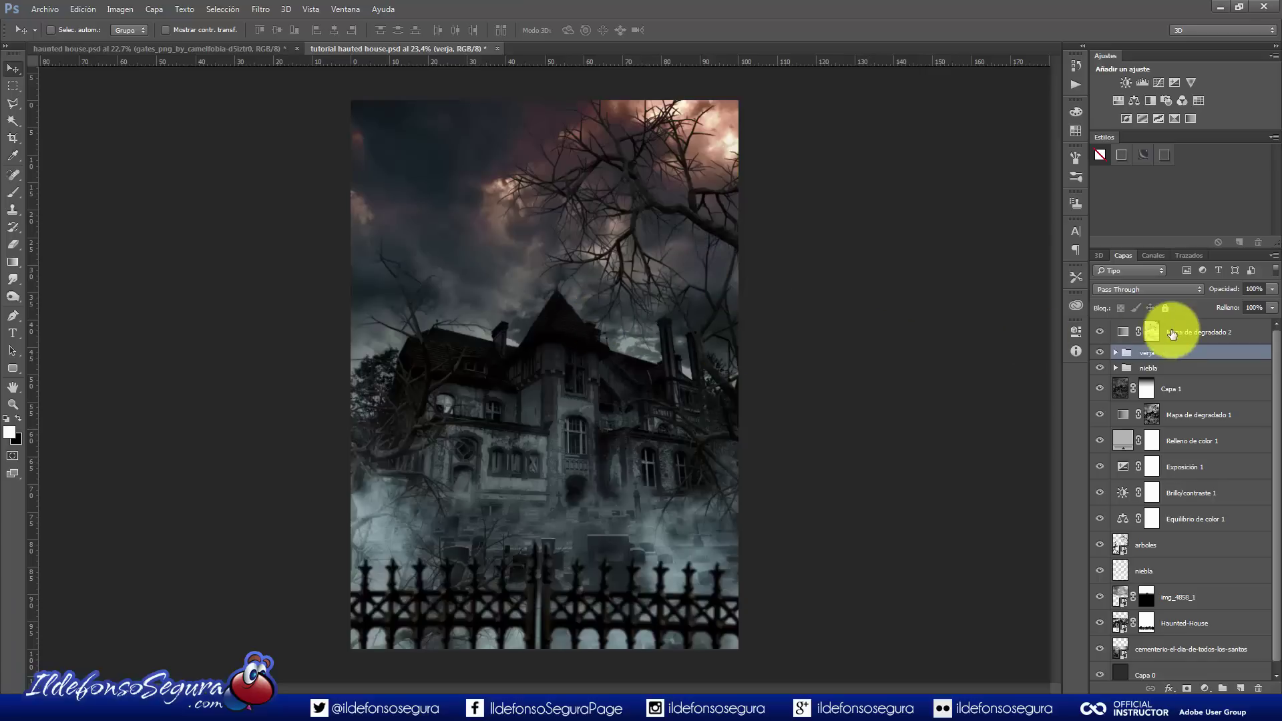
Lower the layer mask density of Mapa de degradado 2 to 63% and compare the image with and without that layer
{"action": "left_click", "coordinate": [1154, 332]}
{"action": "double_click", "coordinate": [1154, 332]}
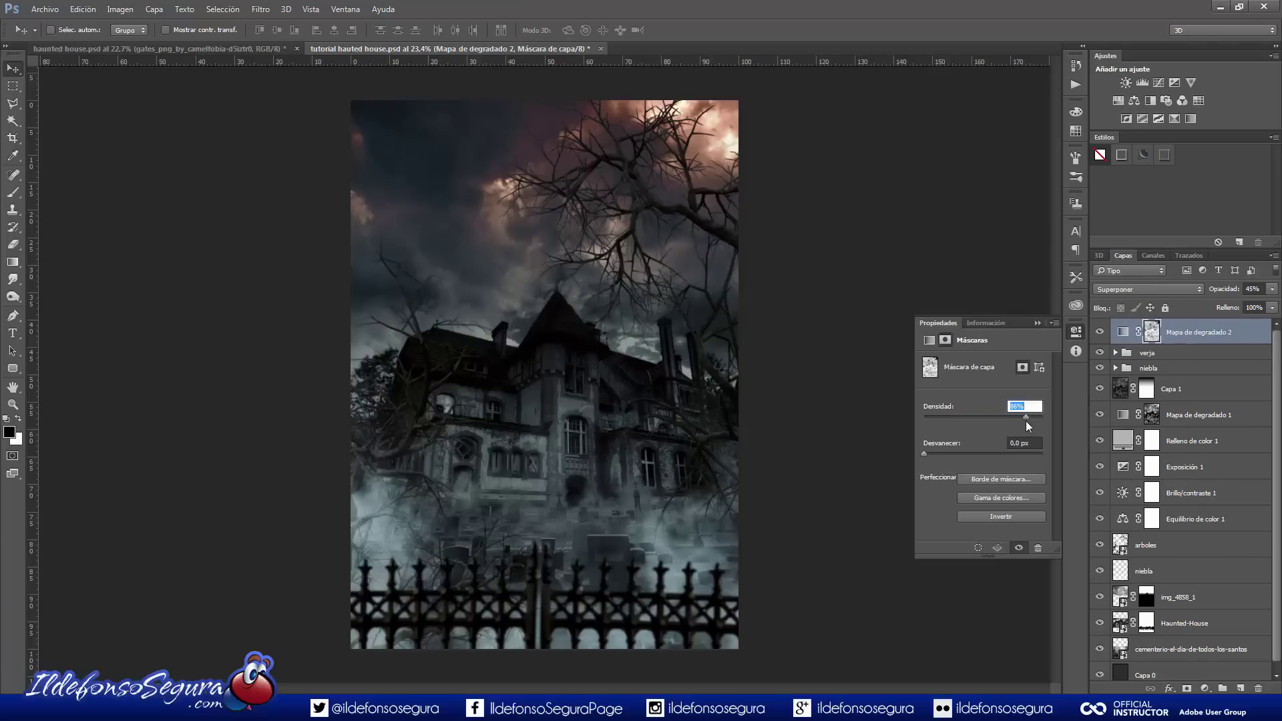
{"action": "left_click_drag", "start_coordinate": [1026, 418], "coordinate": [998, 418]}
{"action": "left_click", "coordinate": [1101, 338]}
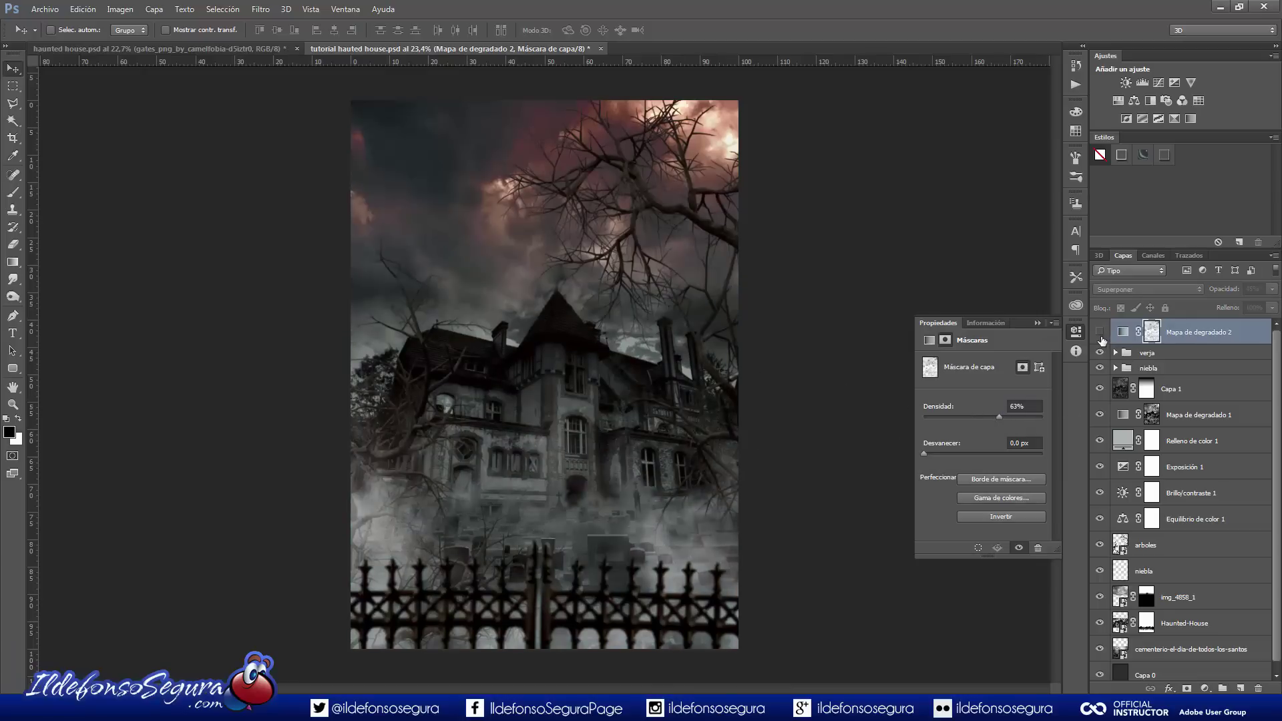
{"action": "left_click", "coordinate": [1102, 338]}
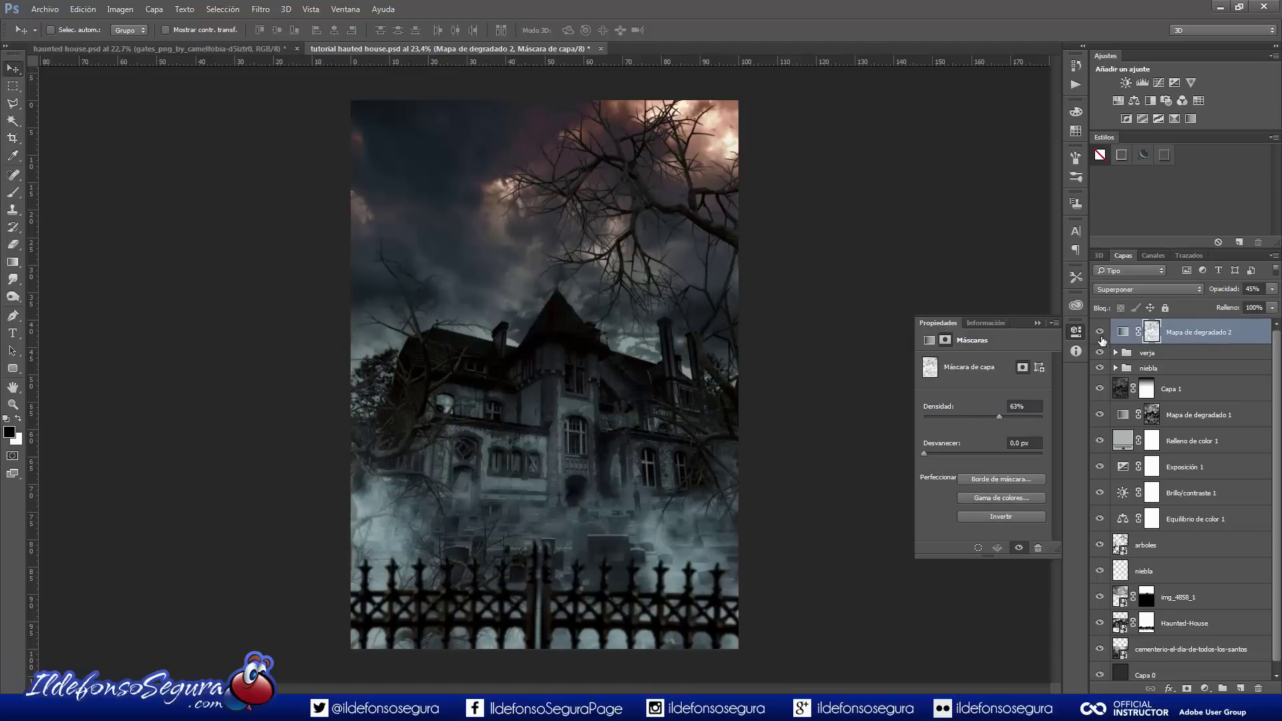
{"action": "left_click", "coordinate": [1037, 323]}
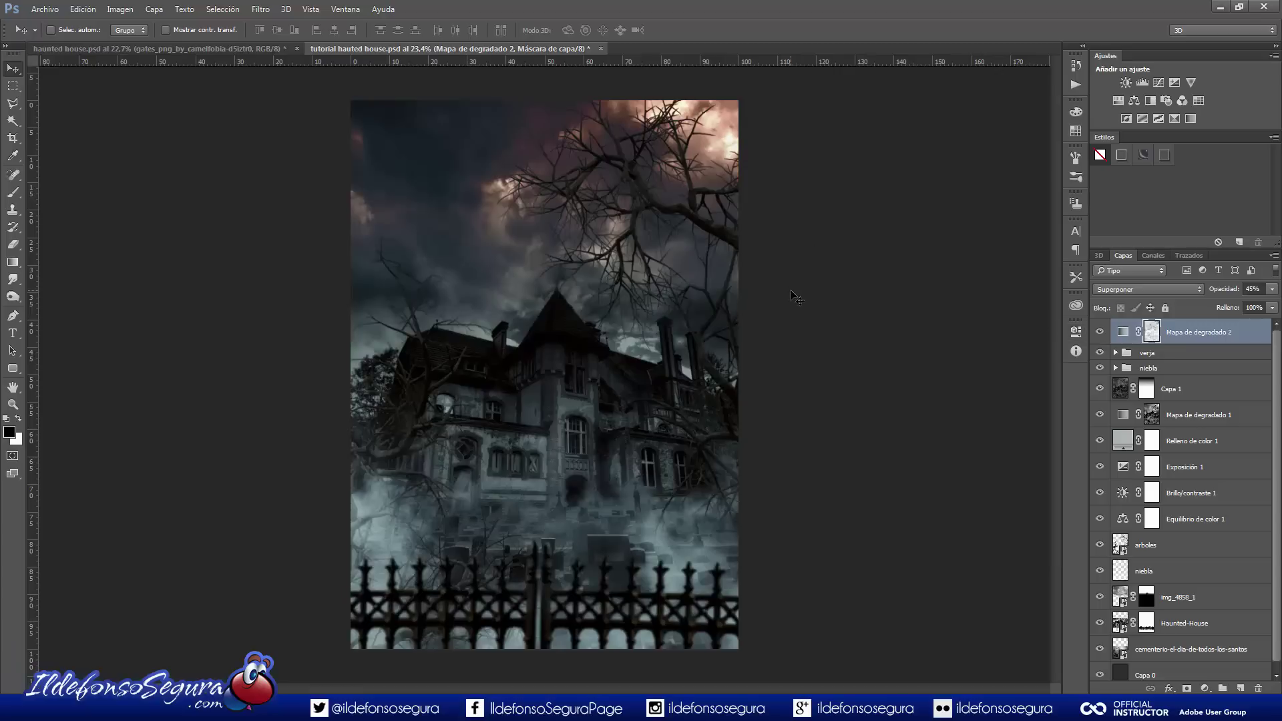
Place the Gollum_Render image from the haunted house folder as an embedded element in the poster
{"action": "left_click", "coordinate": [44, 9]}
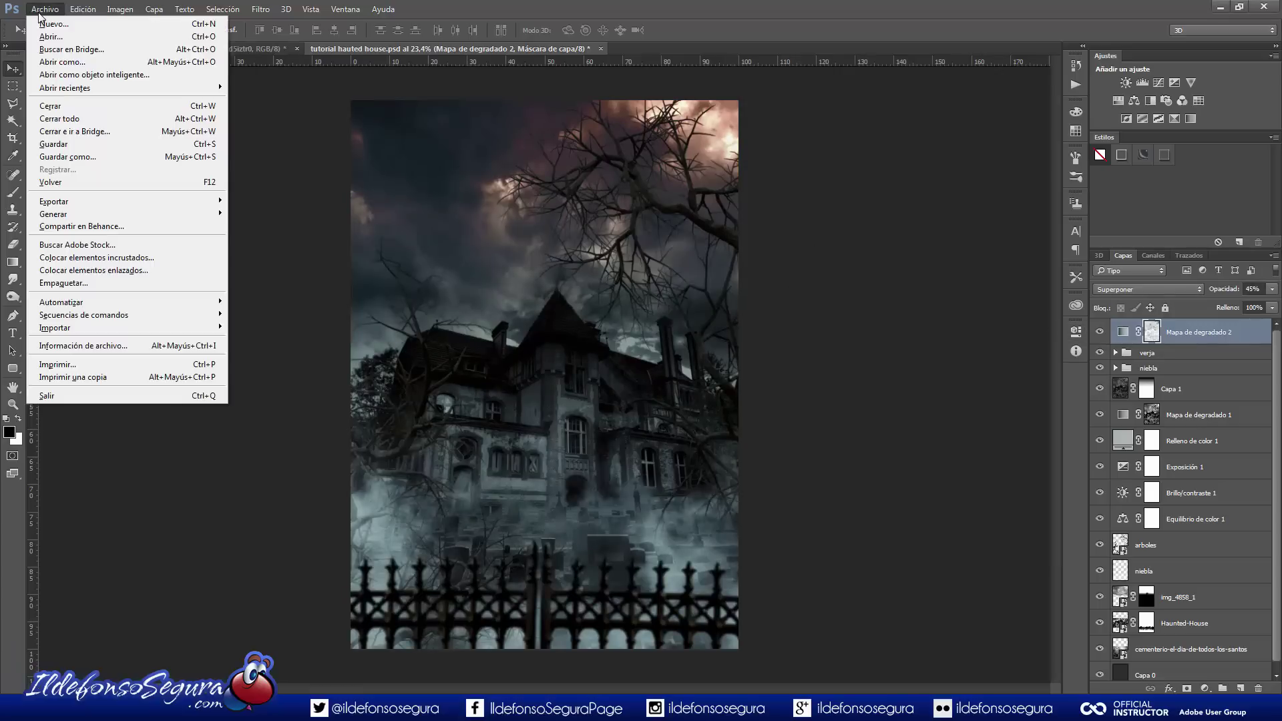
{"action": "left_click", "coordinate": [107, 257]}
{"action": "left_click", "coordinate": [569, 124]}
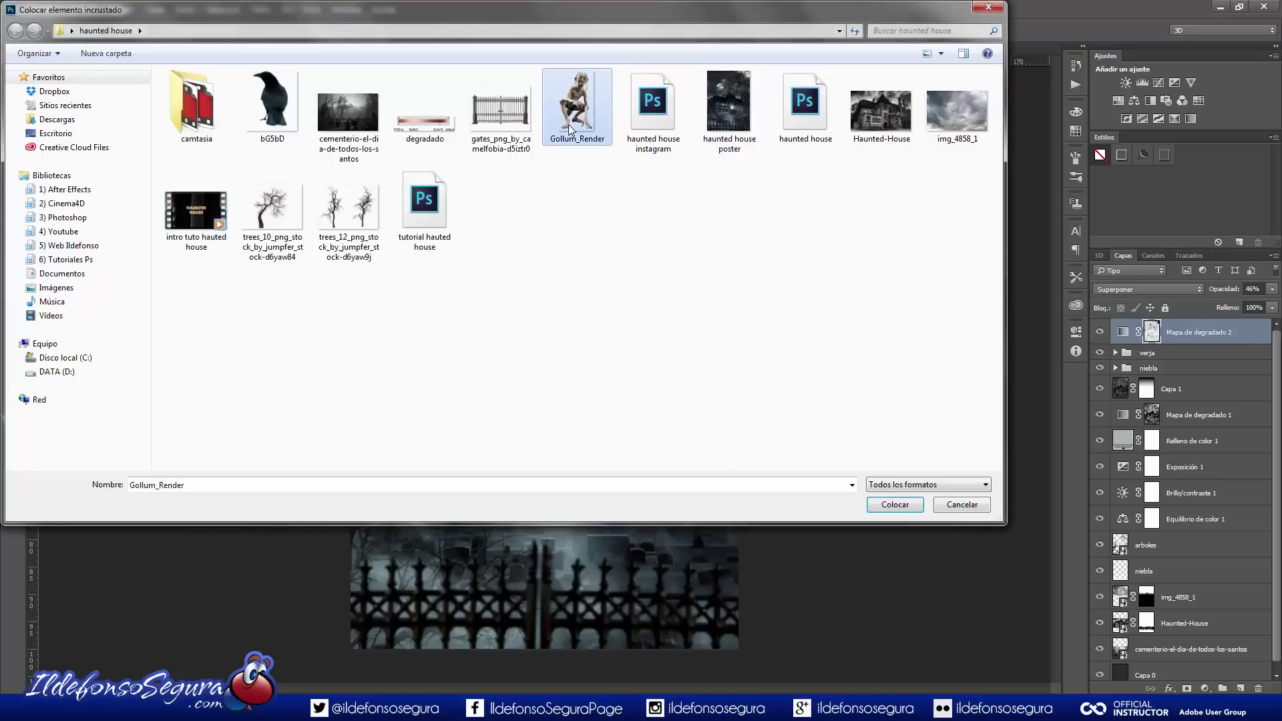
{"action": "left_click", "coordinate": [894, 509]}
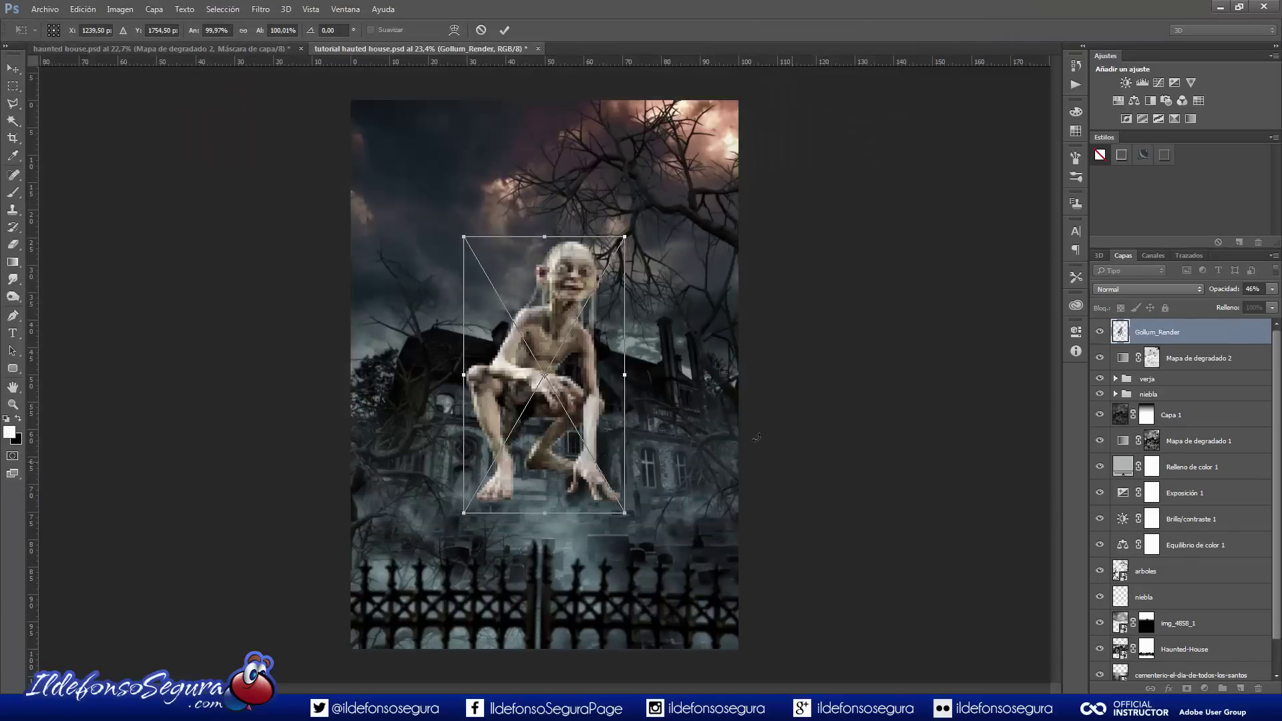
Shrink Gollum to about 7.65%, perch him on the house's ledge, and move his layer directly beneath the niebla group
{"action": "left_click_drag", "start_coordinate": [625, 240], "coordinate": [501, 454]}
{"action": "scroll", "coordinate": [513, 464], "scroll_direction": "up", "scroll_amount": 6}
{"action": "left_click_drag", "start_coordinate": [452, 490], "coordinate": [563, 283]}
{"action": "scroll", "coordinate": [562, 284], "scroll_direction": "up", "scroll_amount": 6}
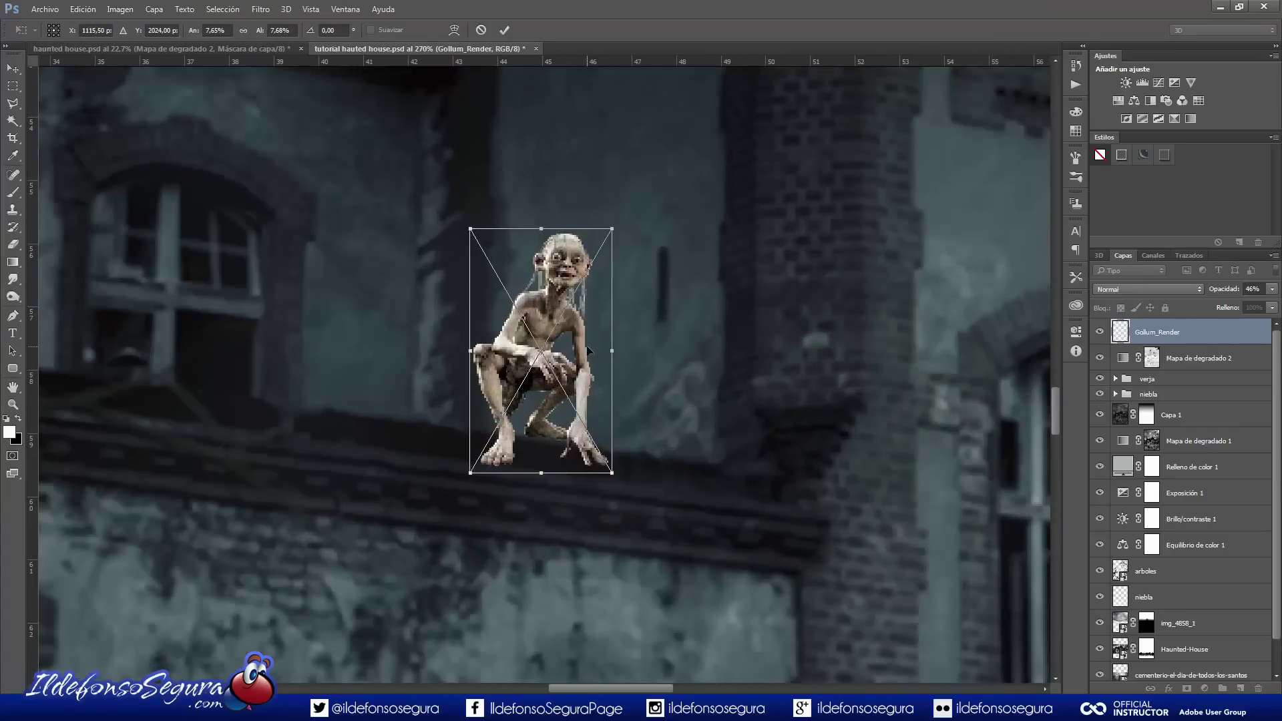
{"action": "key", "text": "Return"}
{"action": "scroll", "coordinate": [606, 431], "scroll_direction": "right", "scroll_amount": 3}
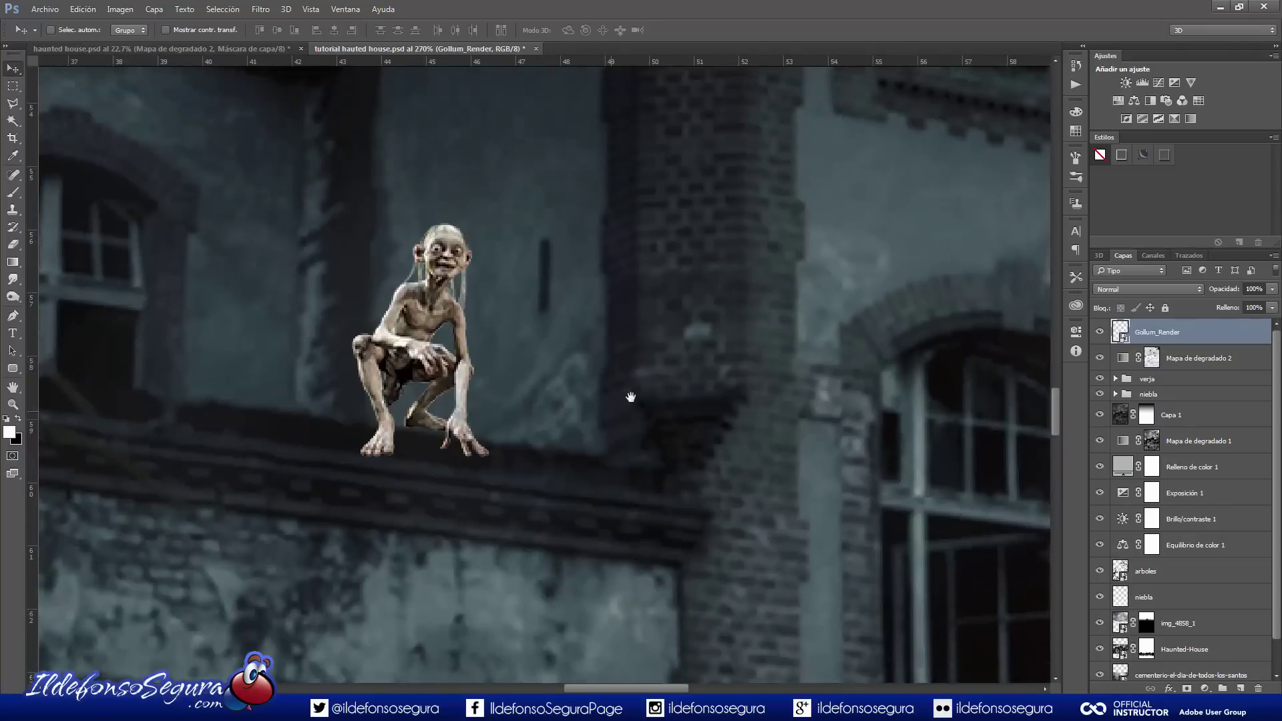
{"action": "left_click_drag", "start_coordinate": [1142, 339], "coordinate": [1138, 414]}
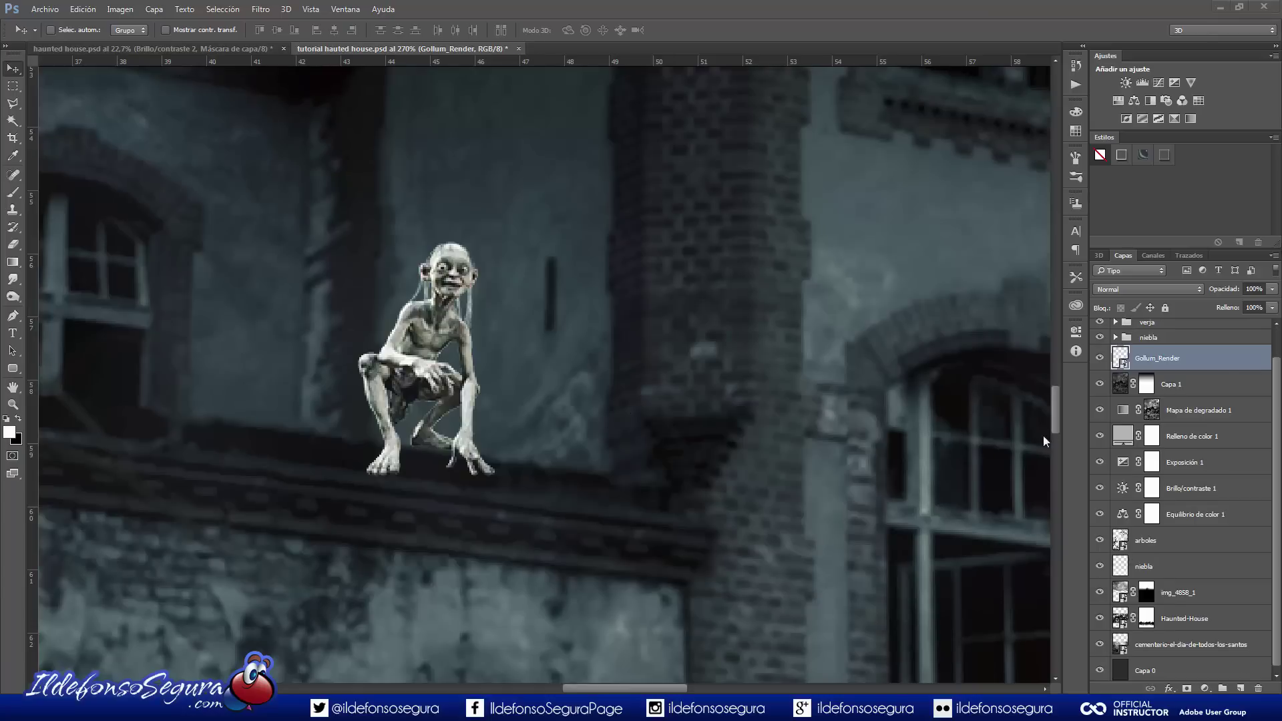
Add a layer mask to Gollum_Render and hide the tips of the feet and hand with a small hard black brush
{"action": "left_click", "coordinate": [1186, 689]}
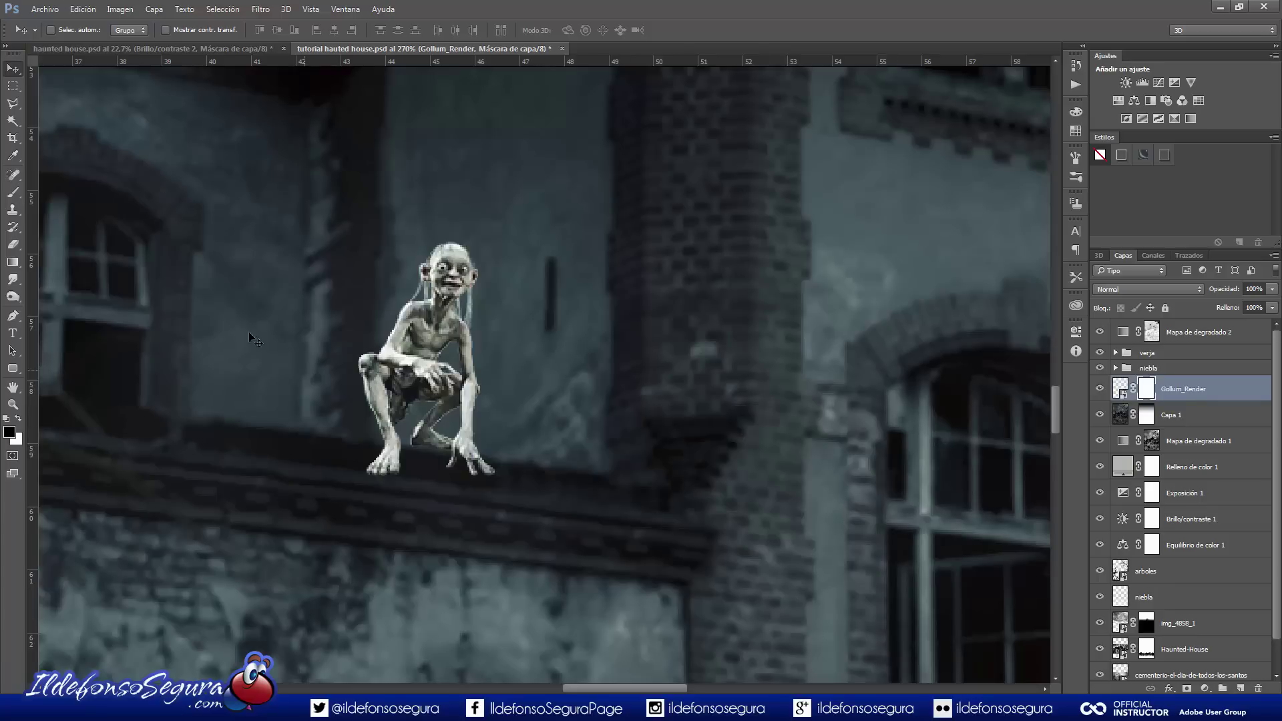
{"action": "left_click", "coordinate": [19, 194]}
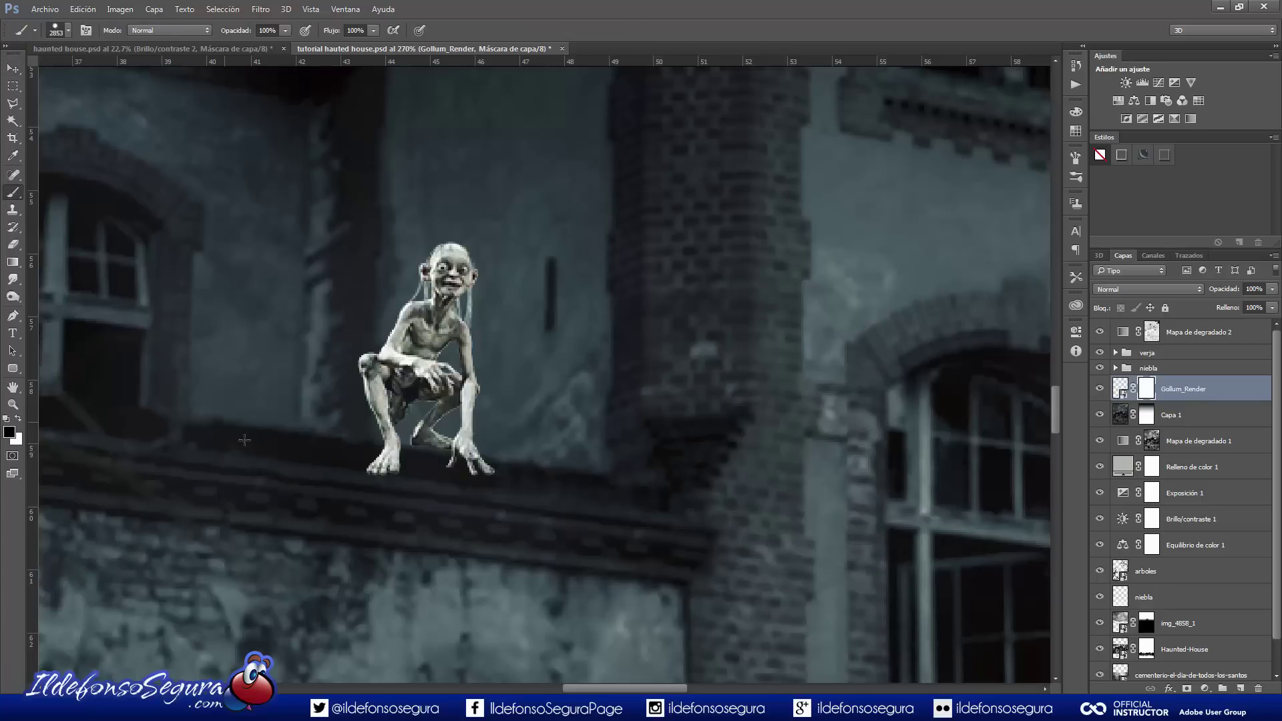
{"action": "left_click_drag", "start_coordinate": [301, 487], "coordinate": [275, 438]}
{"action": "left_click", "coordinate": [69, 30]}
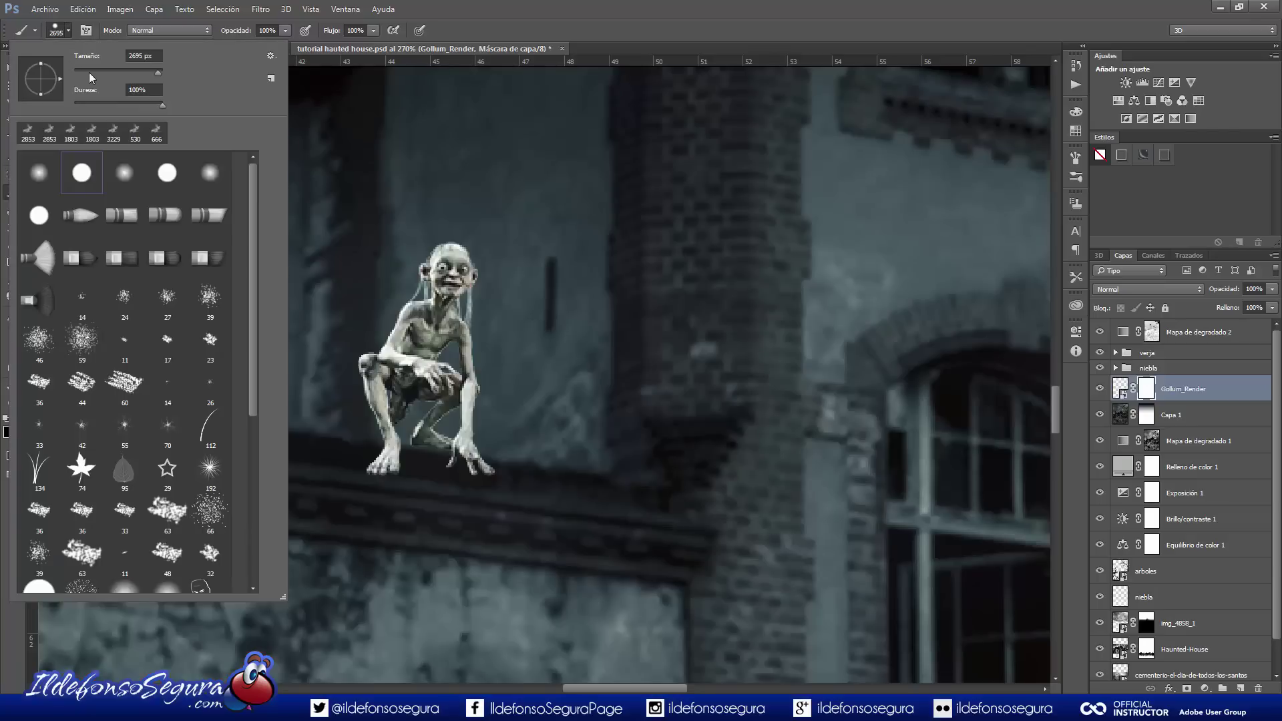
{"action": "left_click", "coordinate": [87, 73]}
{"action": "left_click_drag", "start_coordinate": [393, 483], "coordinate": [436, 486]}
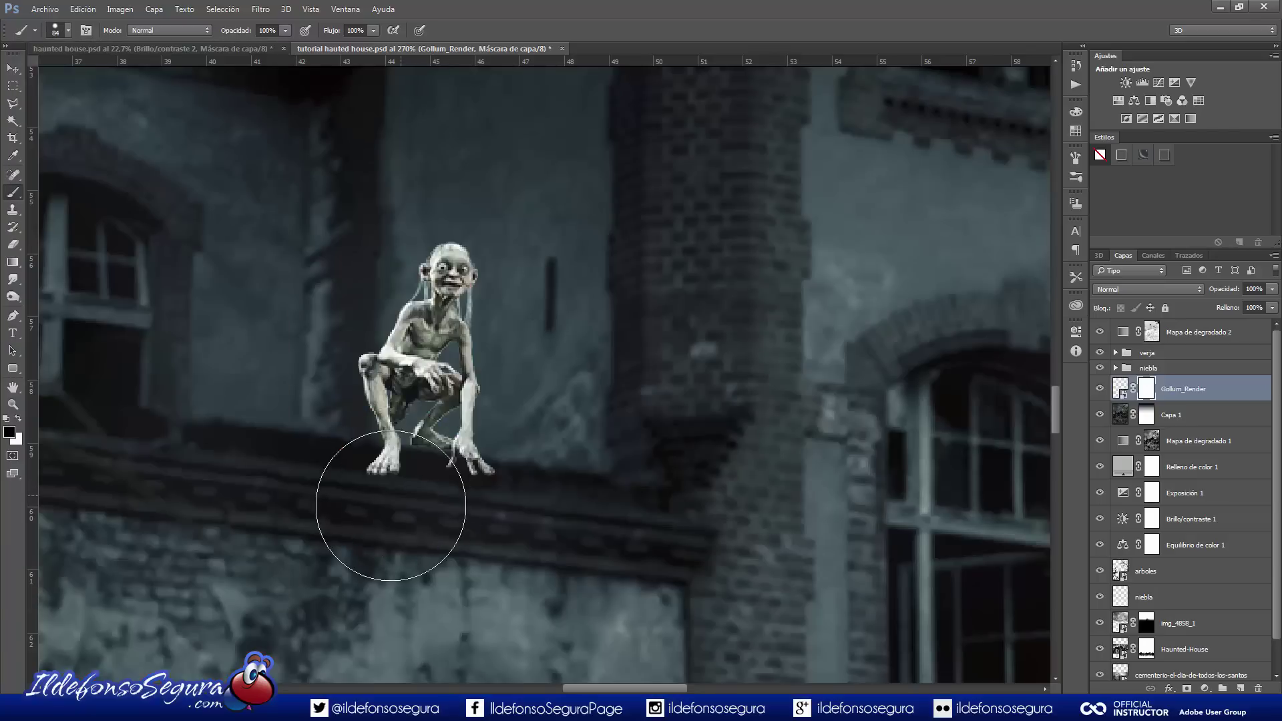
{"action": "mouse_move", "coordinate": [372, 515]}
{"action": "left_mouse_down"}
{"action": "mouse_move", "coordinate": [463, 538]}
{"action": "mouse_move", "coordinate": [443, 515]}
{"action": "mouse_move", "coordinate": [450, 528]}
{"action": "mouse_move", "coordinate": [375, 519]}
{"action": "left_mouse_up"}
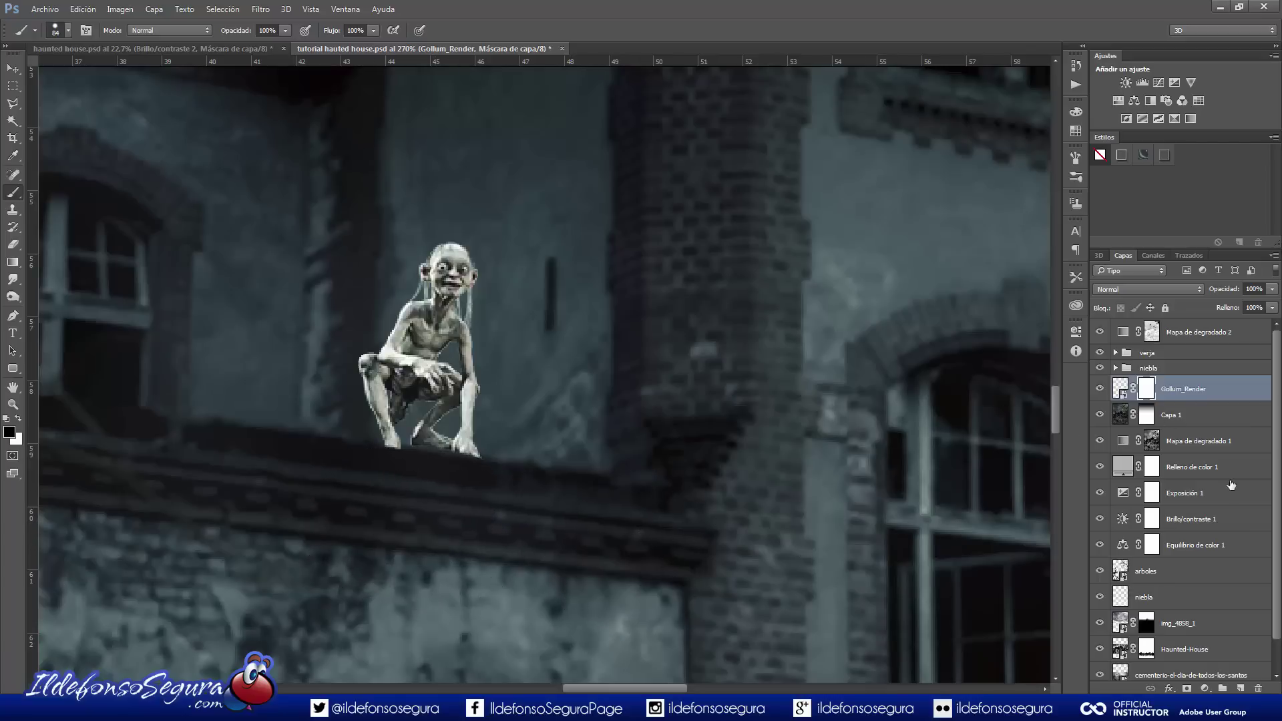
Add a Color Balance adjustment above Gollum_Render with midtones -25, -16, +17 and shadows -40, -5, -14
{"action": "left_click", "coordinate": [1205, 688]}
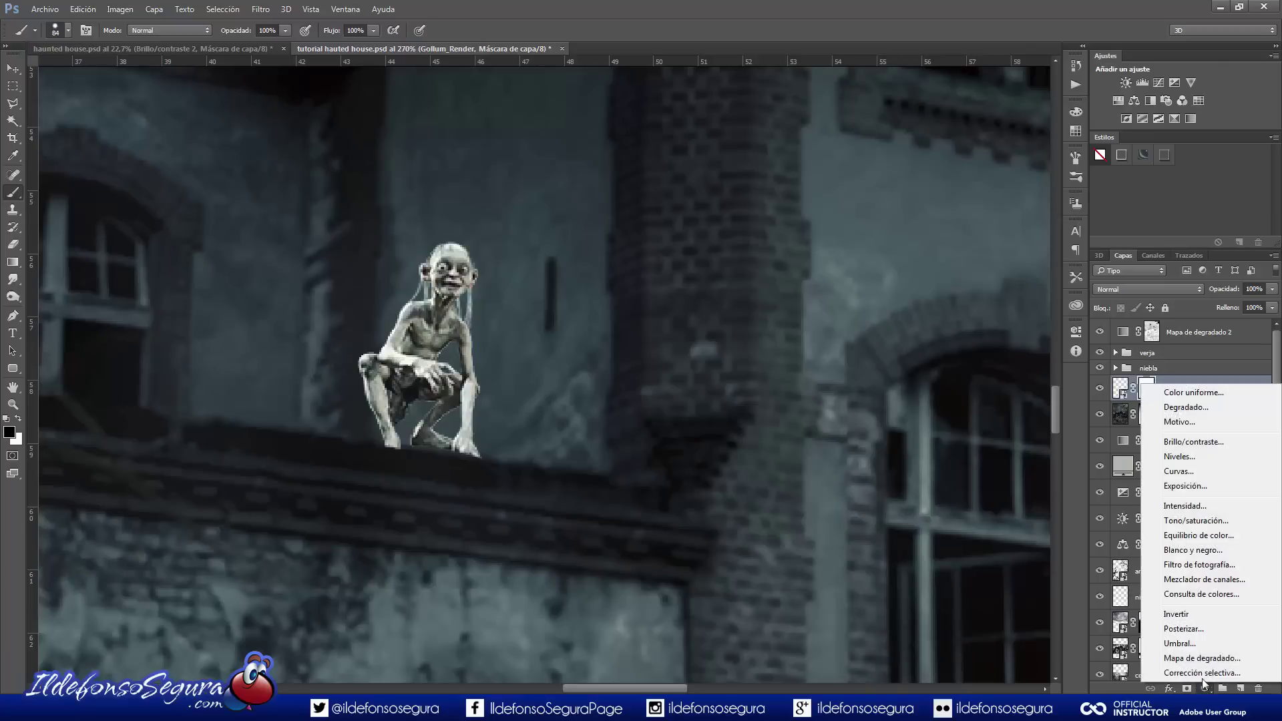
{"action": "left_click", "coordinate": [1199, 535]}
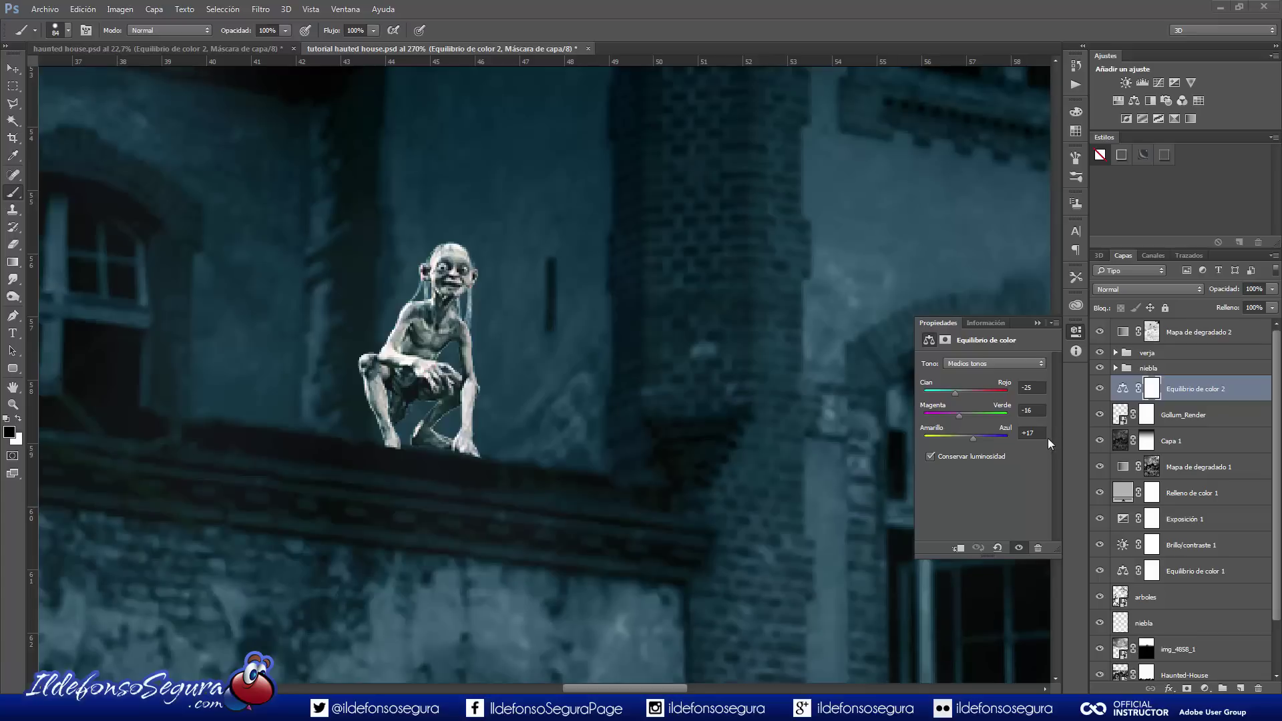
{"action": "left_click", "coordinate": [1004, 366]}
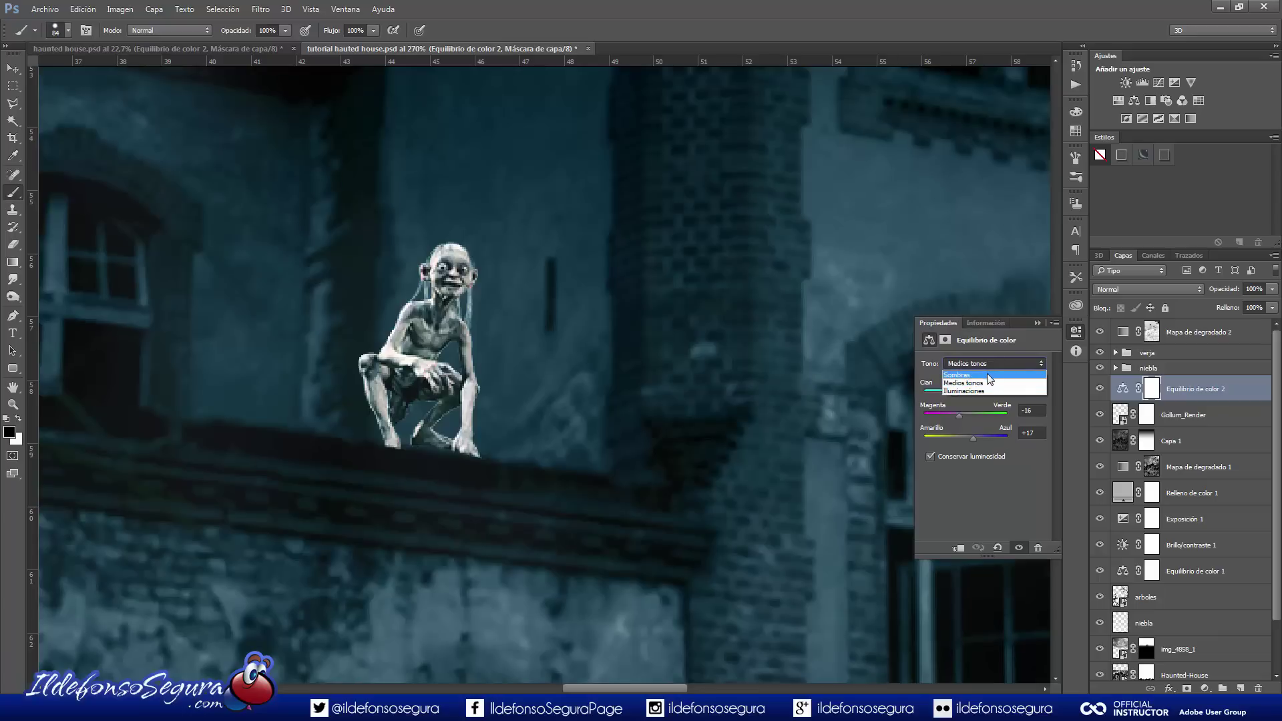
{"action": "left_click", "coordinate": [989, 376]}
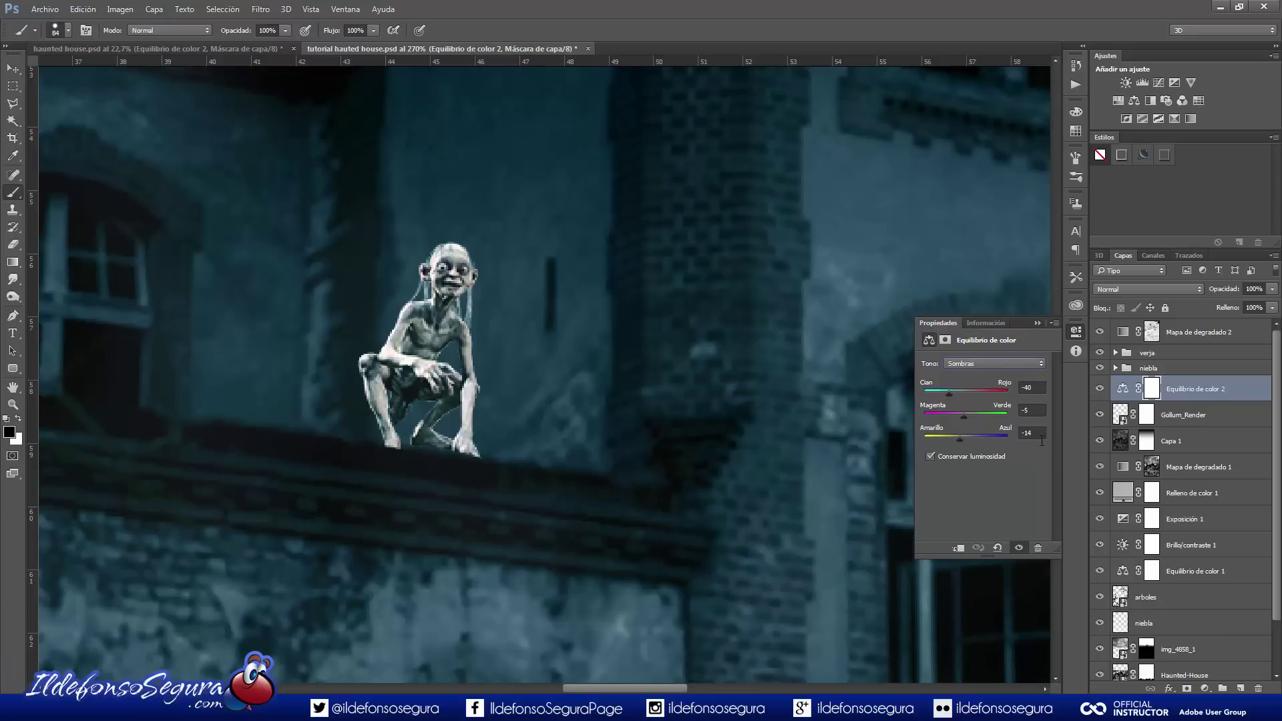
Set the Color Balance highlights to +19, 0, -8 and clip the adjustment to the Gollum_Render layer
{"action": "left_click", "coordinate": [976, 367]}
{"action": "left_click", "coordinate": [982, 390]}
{"action": "left_click", "coordinate": [960, 548]}
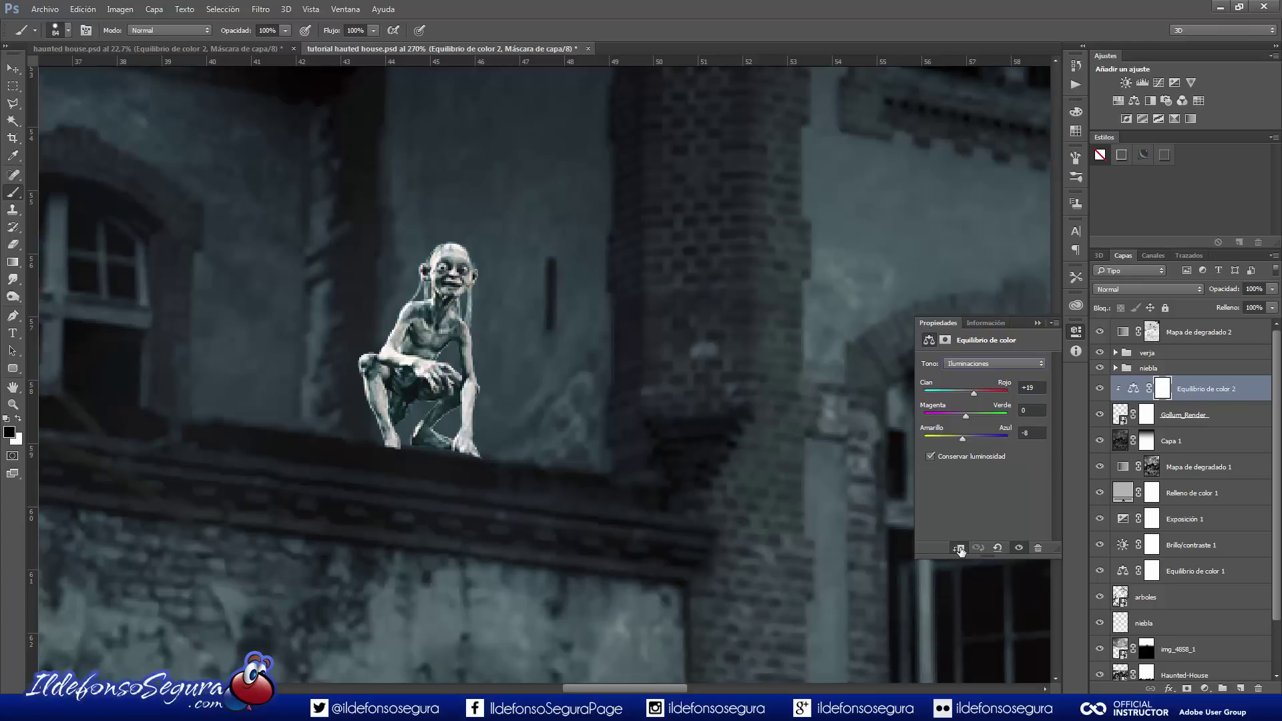
Add a Brightness/Contrast adjustment clipped above Equilibrio de color 2, with brightness -74 and contrast 20
{"action": "left_click", "coordinate": [1039, 323]}
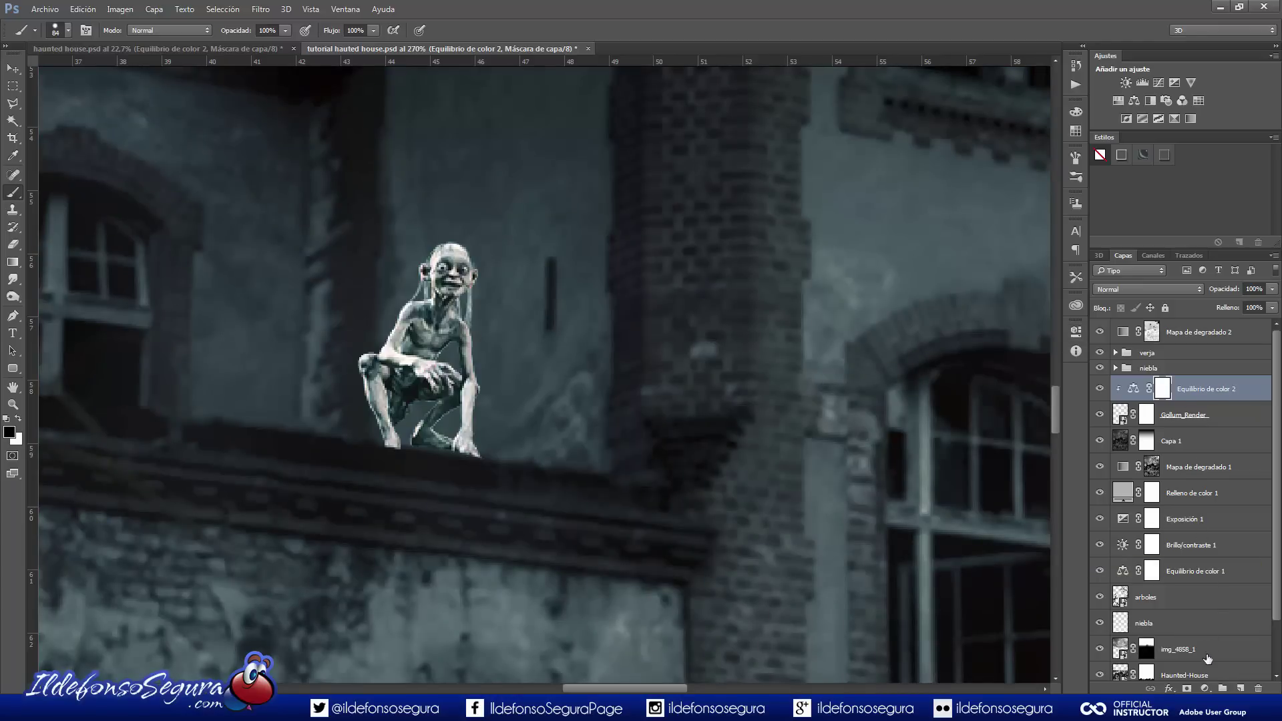
{"action": "left_click", "coordinate": [1206, 688]}
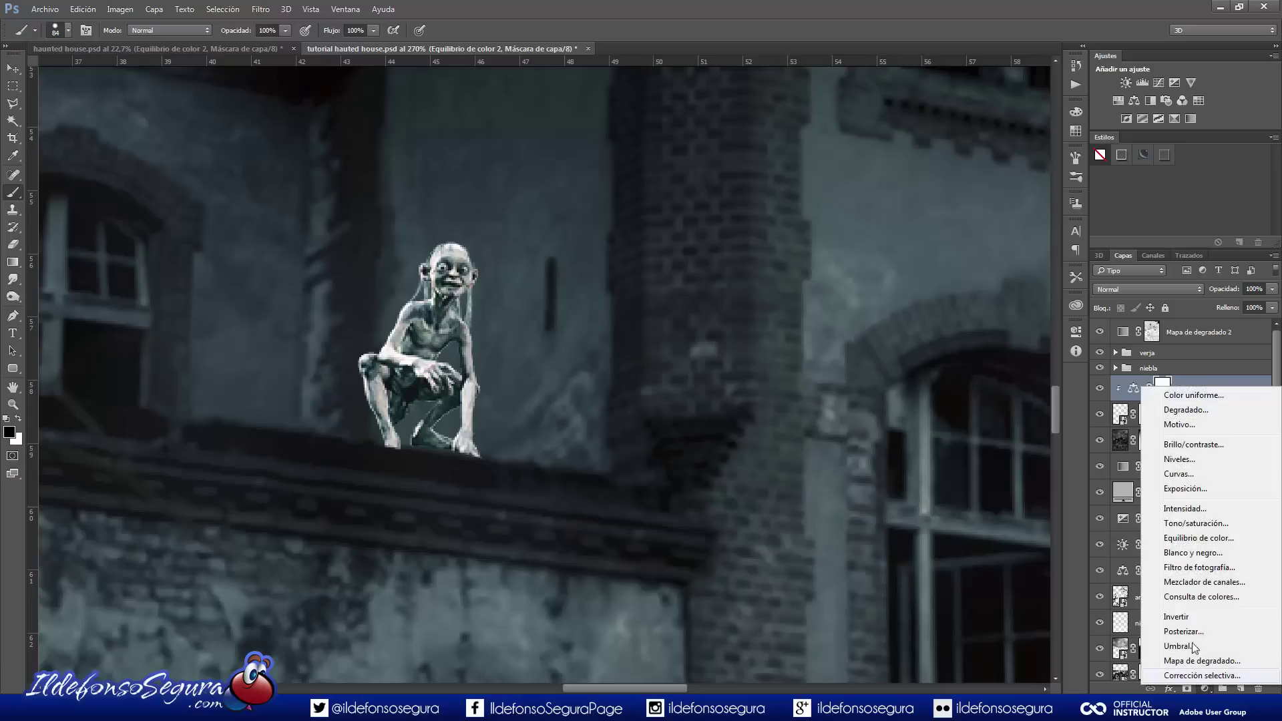
{"action": "left_click", "coordinate": [1193, 445]}
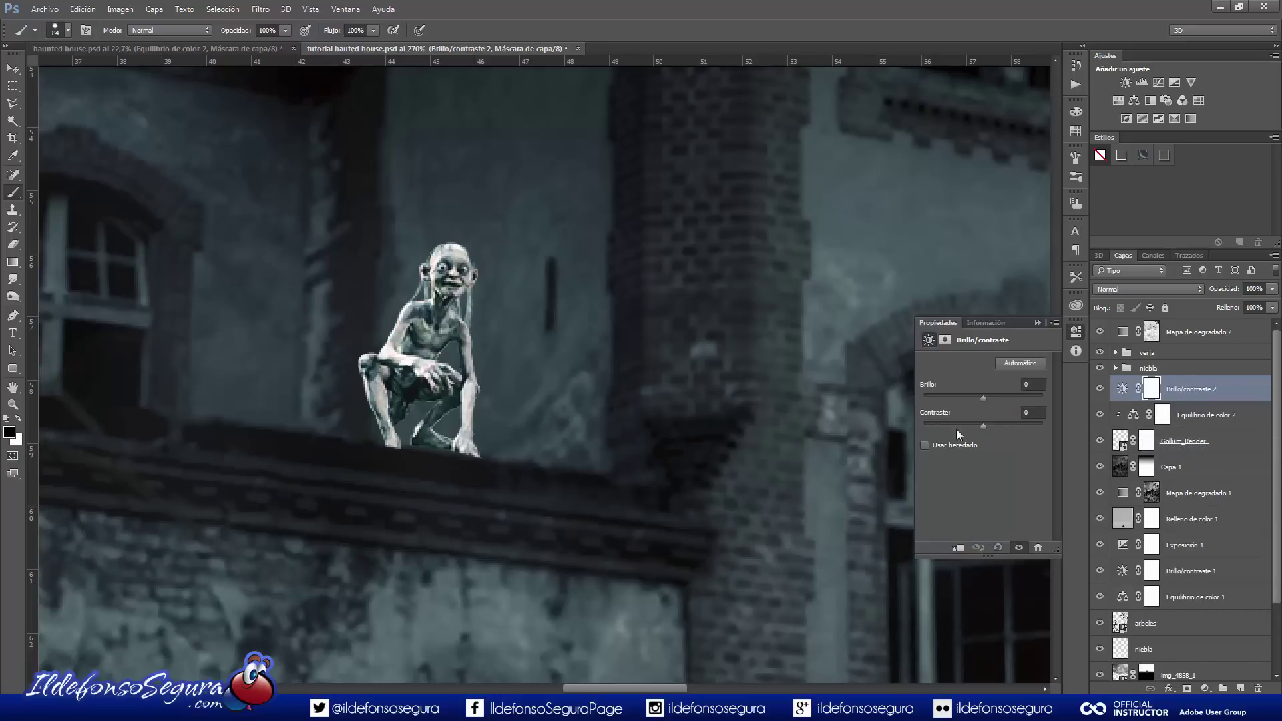
{"action": "left_click", "coordinate": [959, 549]}
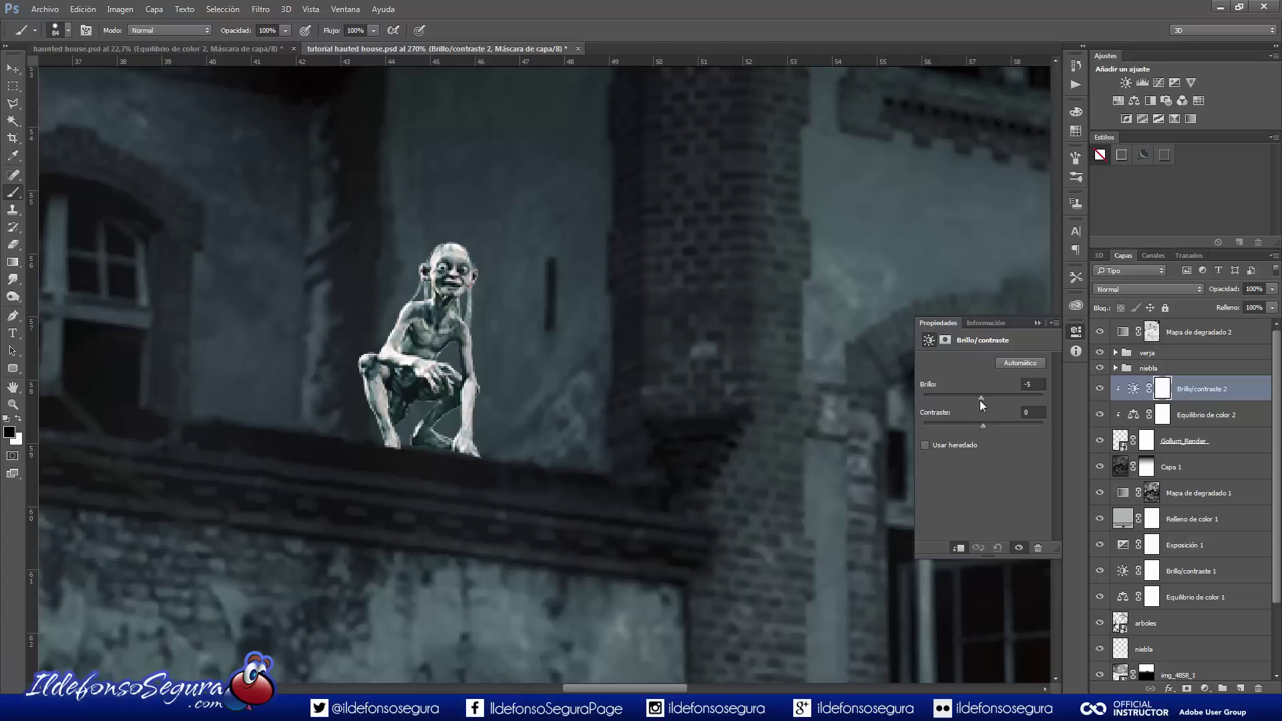
{"action": "left_click_drag", "start_coordinate": [980, 399], "coordinate": [956, 406]}
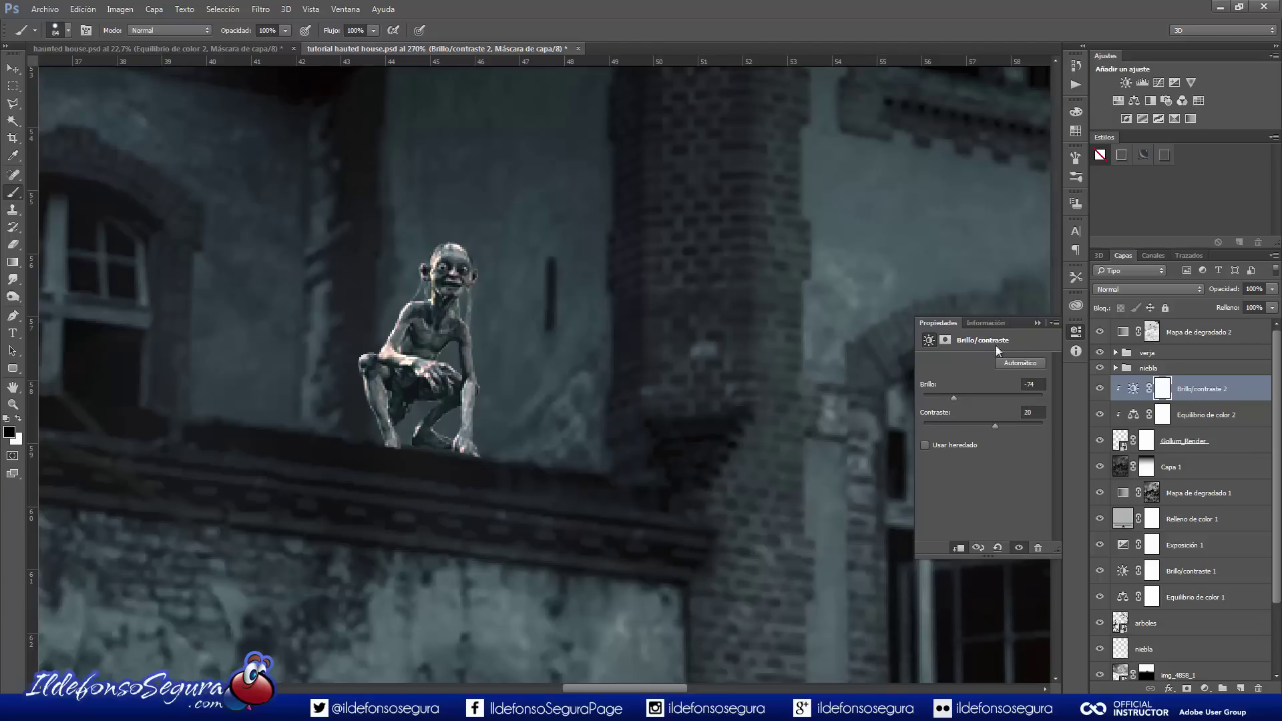
{"action": "left_click", "coordinate": [1034, 323]}
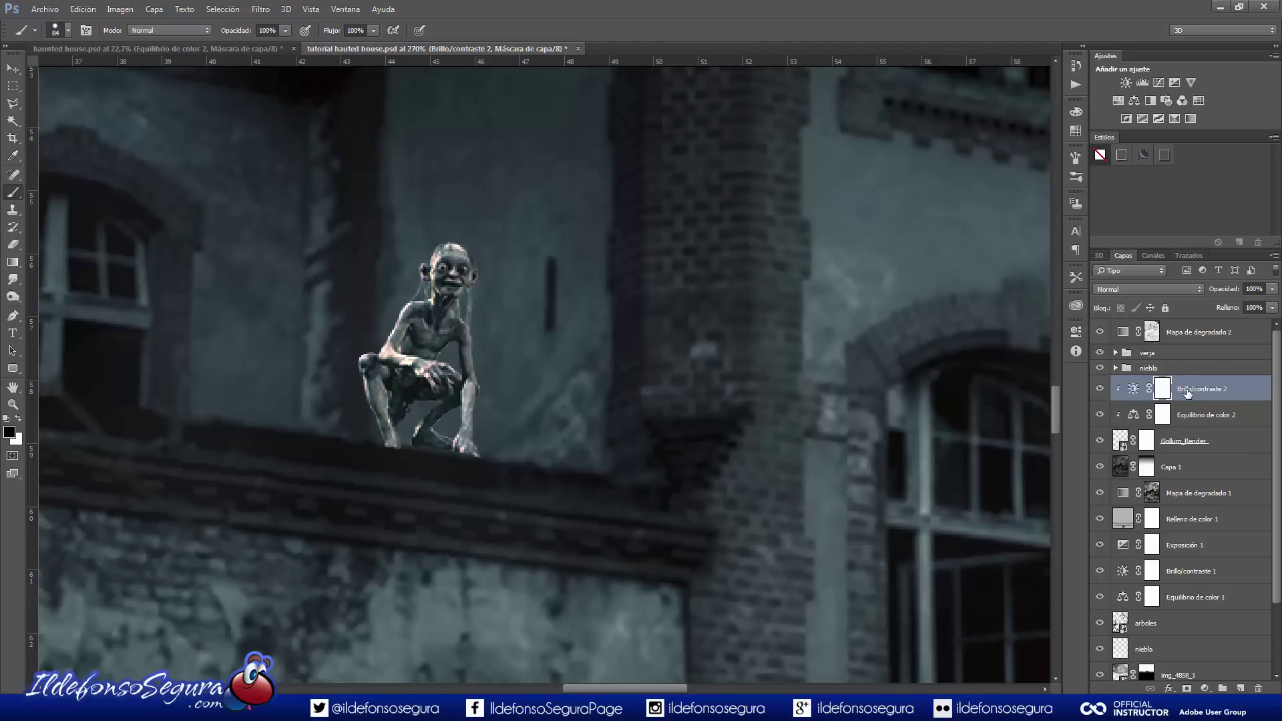
Apply a Gaussian Blur with a 1.0 pixel radius to the Gollum_Render layer
{"action": "scroll", "coordinate": [715, 338], "scroll_direction": "down", "scroll_amount": 3}
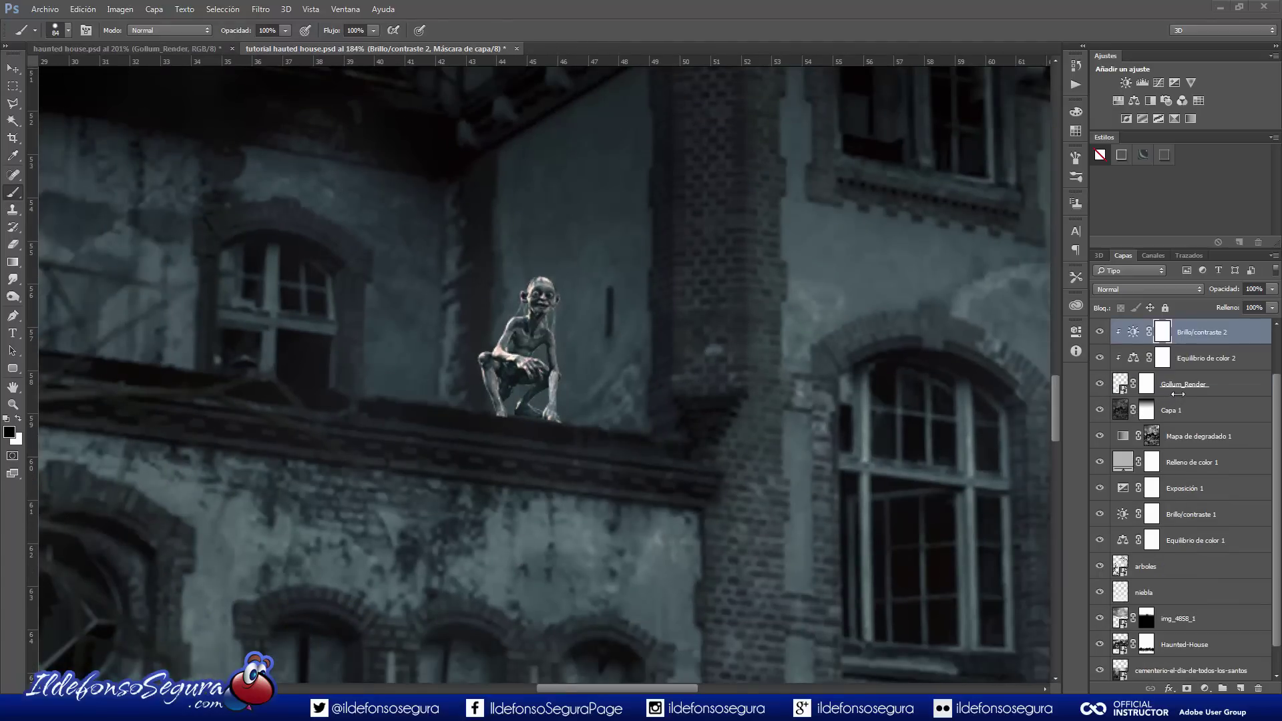
{"action": "left_click", "coordinate": [1182, 391]}
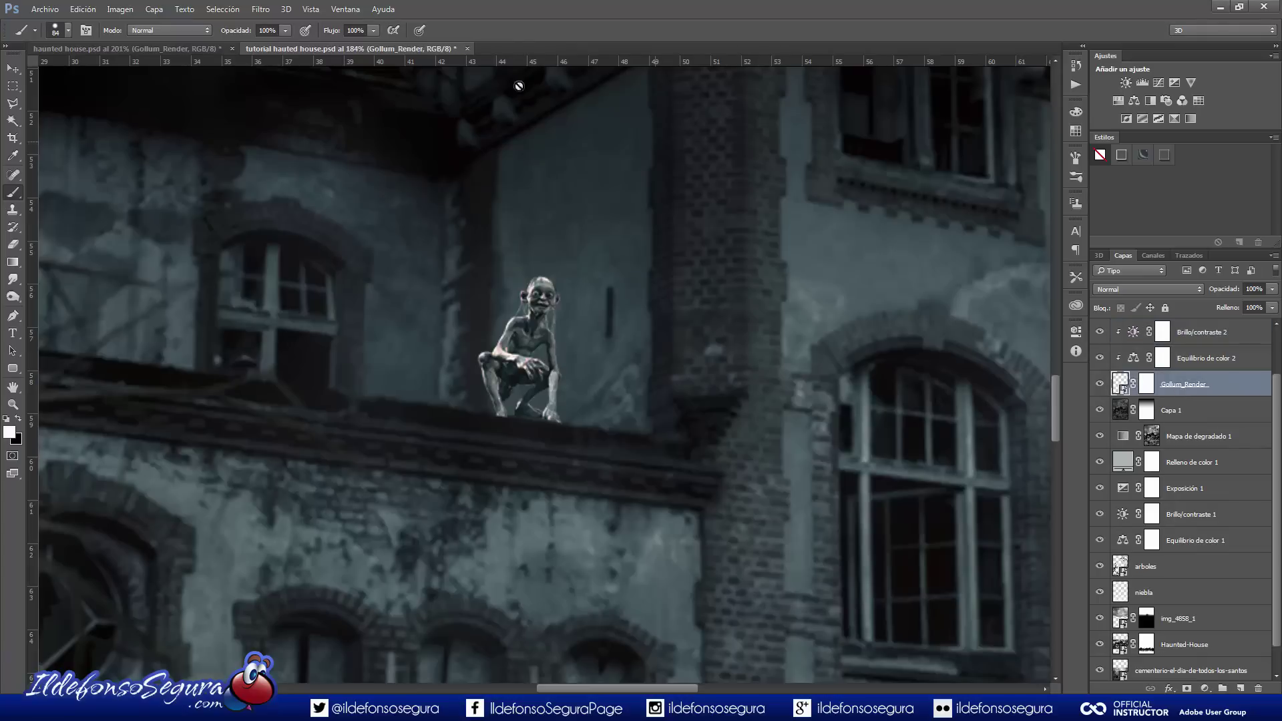
{"action": "left_click", "coordinate": [270, 12]}
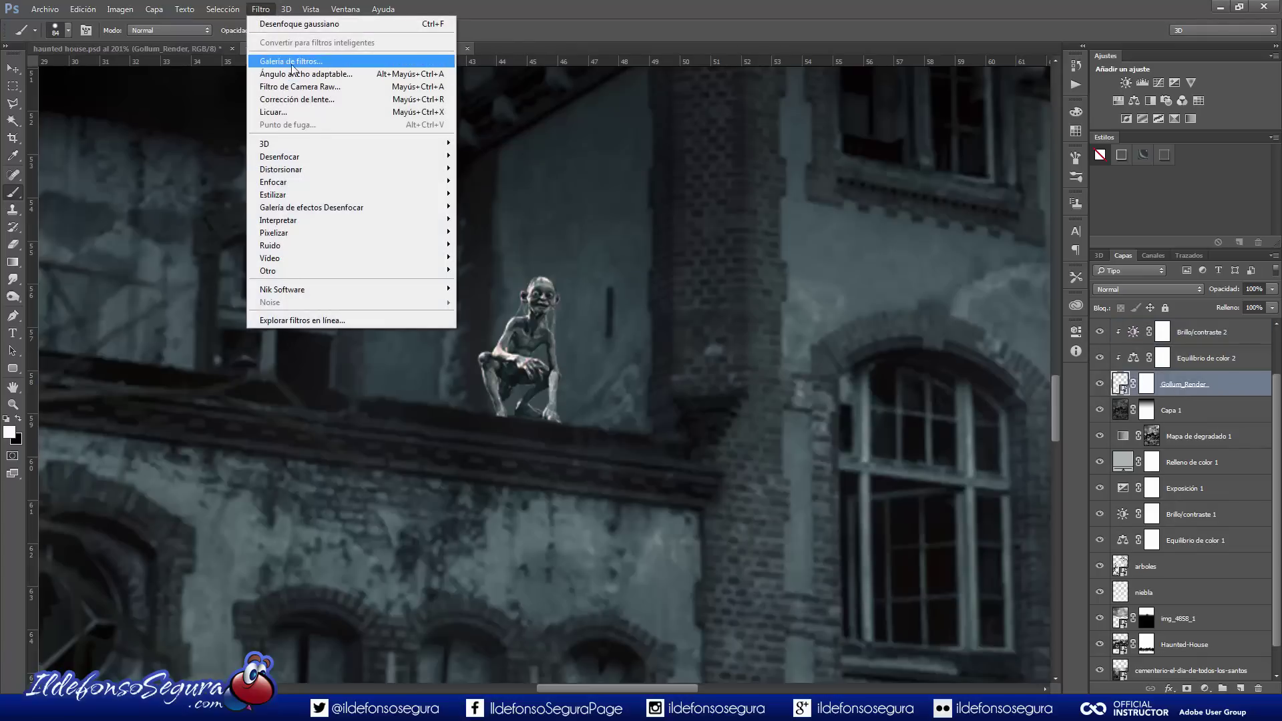
{"action": "mouse_move", "coordinate": [314, 156]}
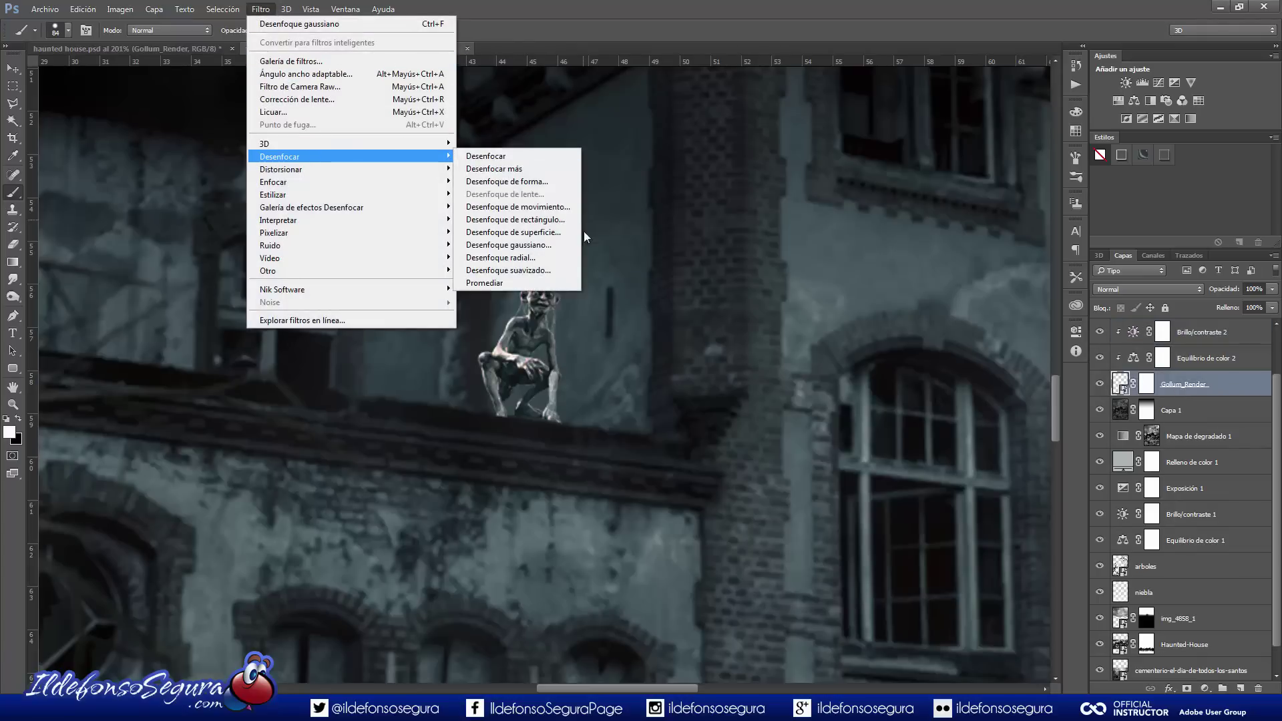
{"action": "left_click", "coordinate": [550, 243]}
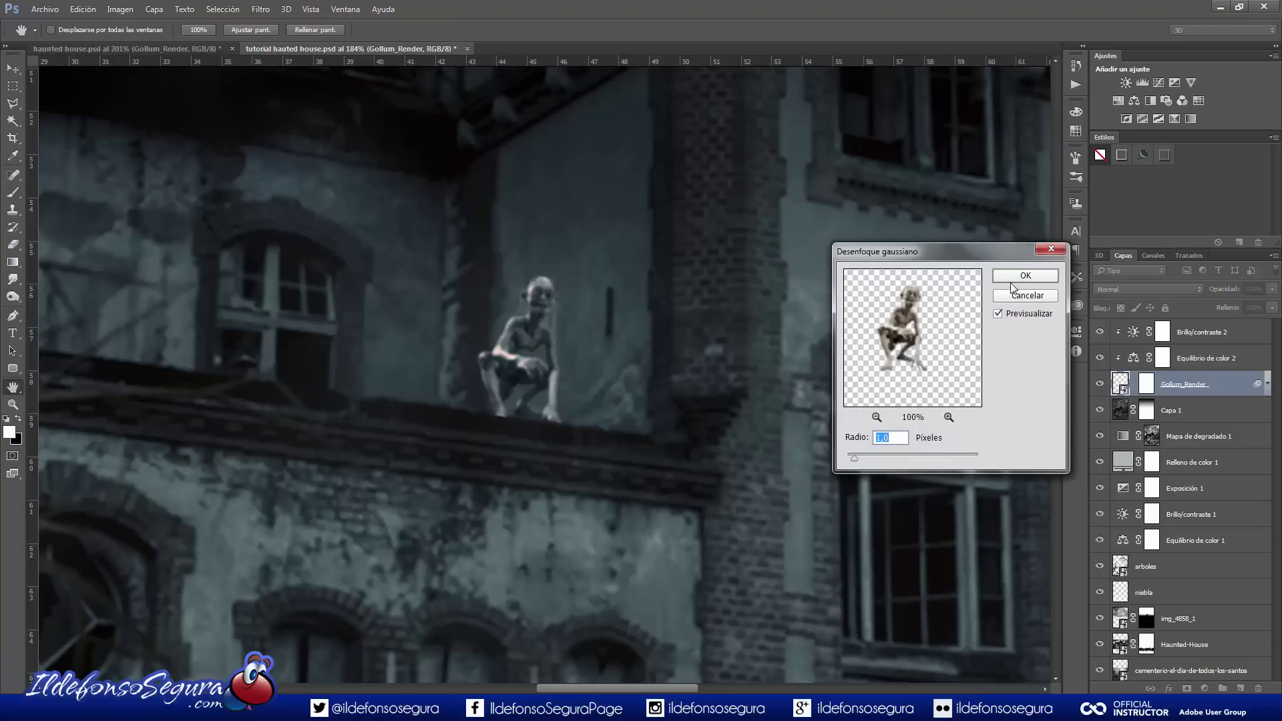
{"action": "left_click", "coordinate": [1011, 280]}
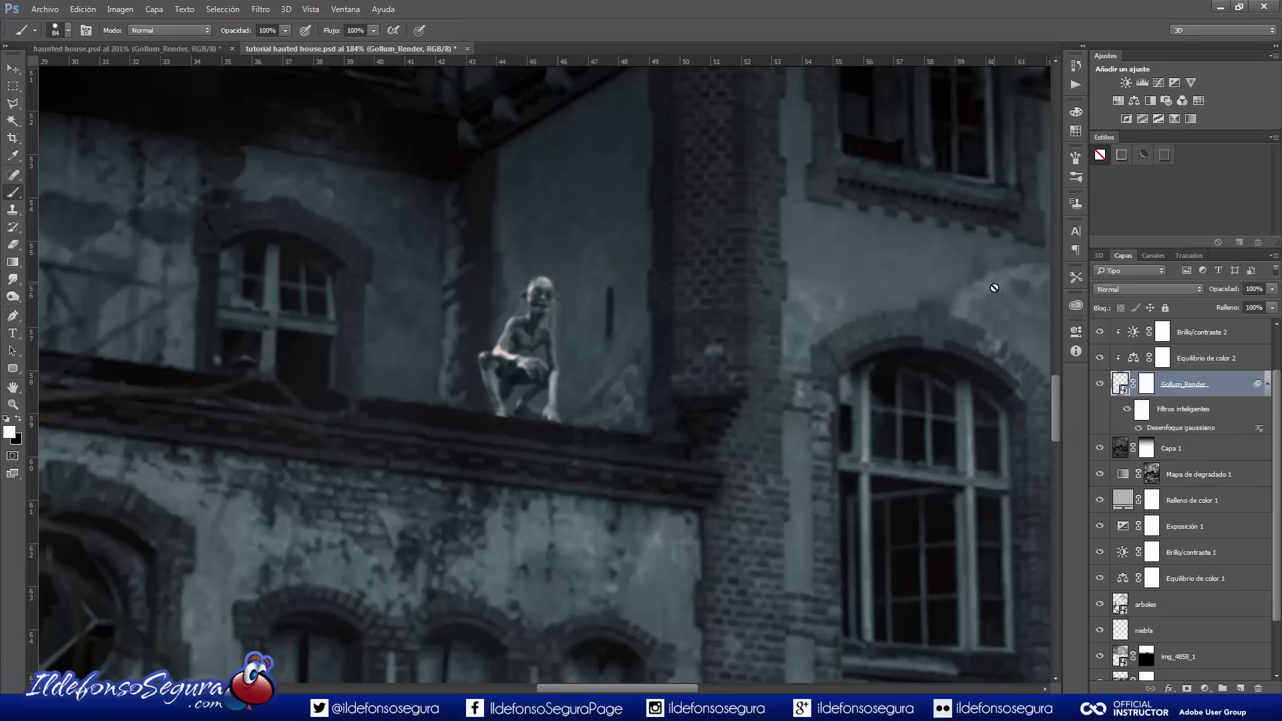
Group Gollum_Render with its two clipped adjustment layers and name the group golum
{"action": "left_click", "coordinate": [1212, 340]}
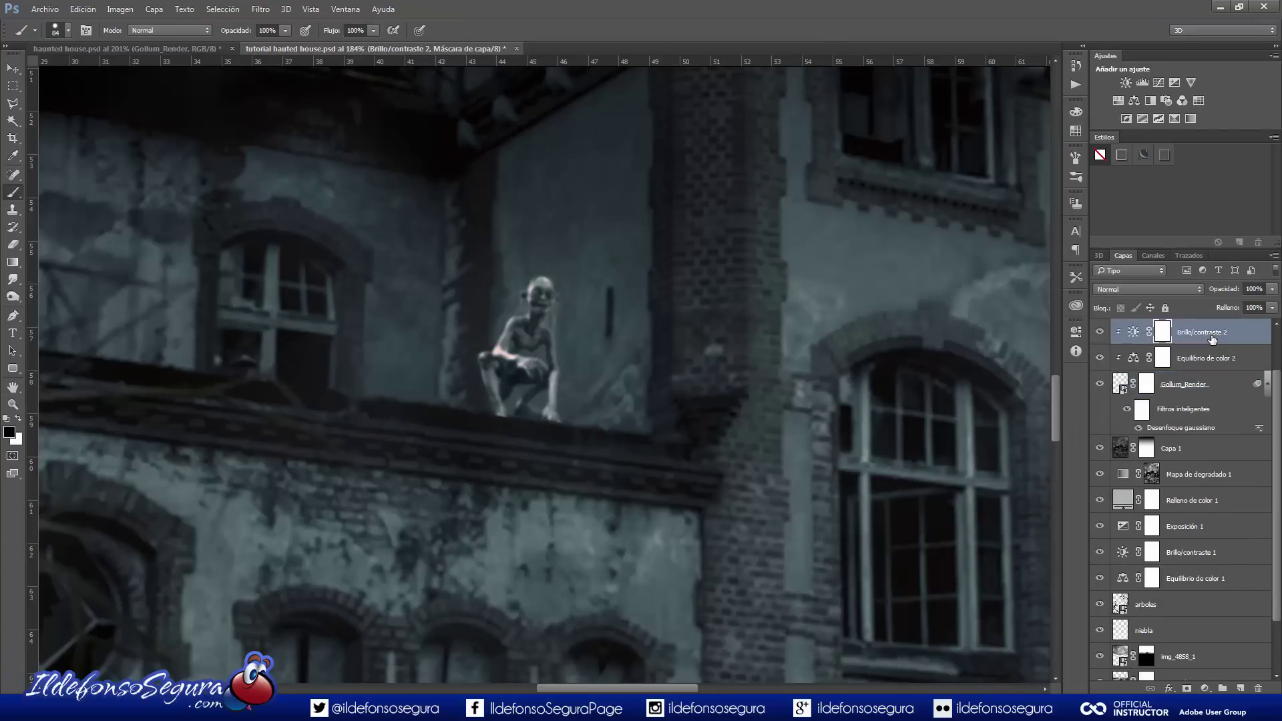
{"action": "left_click", "coordinate": [1200, 391], "text": "shift"}
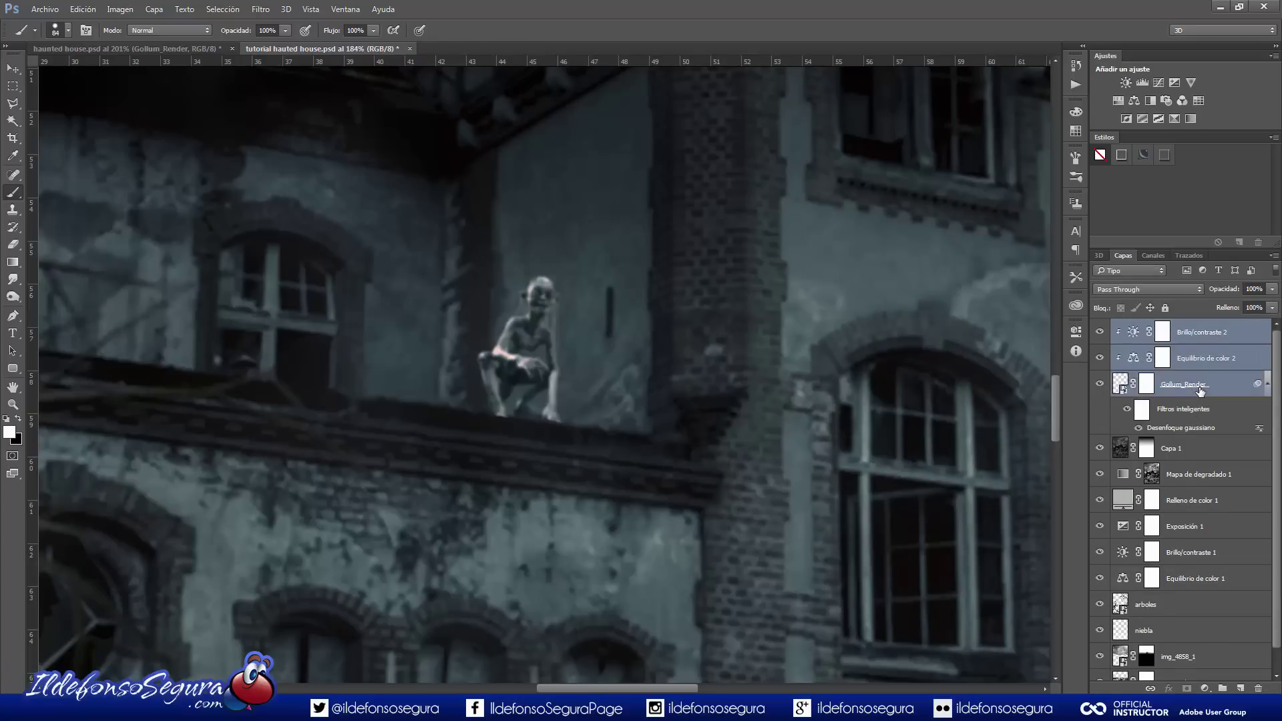
{"action": "key", "text": "ctrl+g"}
{"action": "double_click", "coordinate": [1151, 384]}
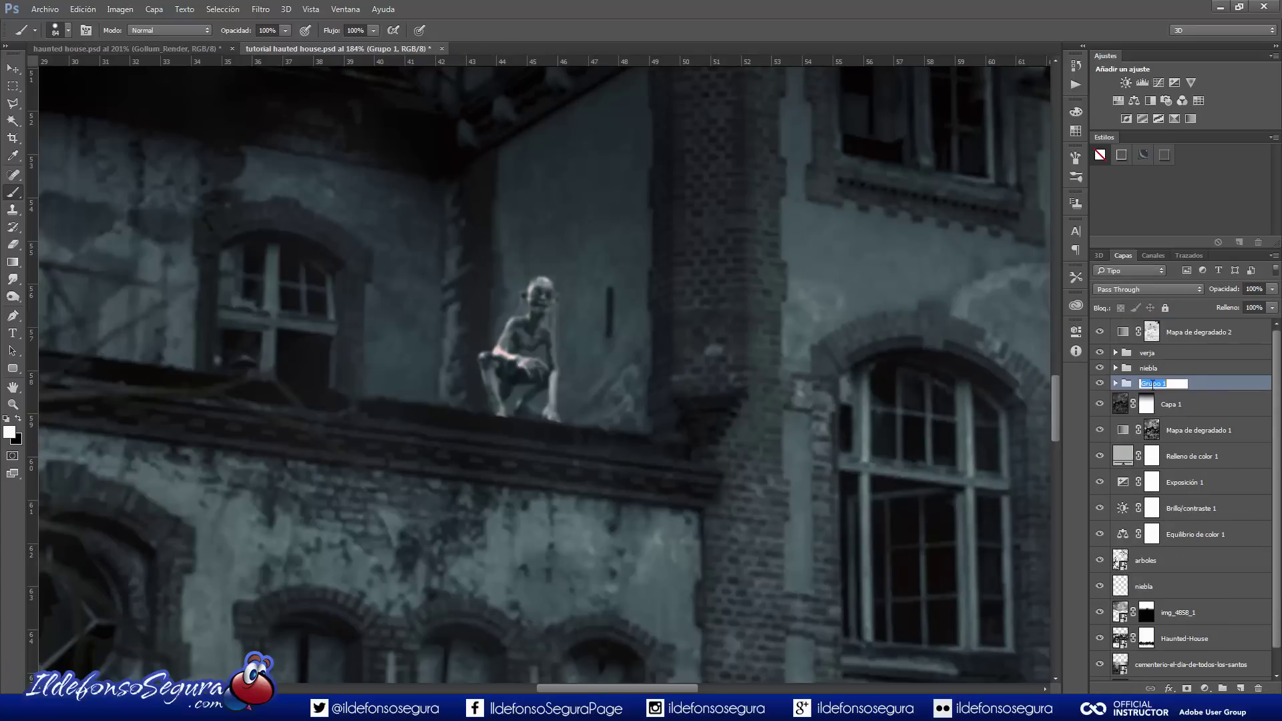
{"action": "type", "text": "goll"}
{"action": "key", "text": "Return"}
Create a new empty layer inside the golum group and place it directly beneath Gollum_Render
{"action": "scroll", "coordinate": [792, 336], "scroll_direction": "down", "scroll_amount": 3}
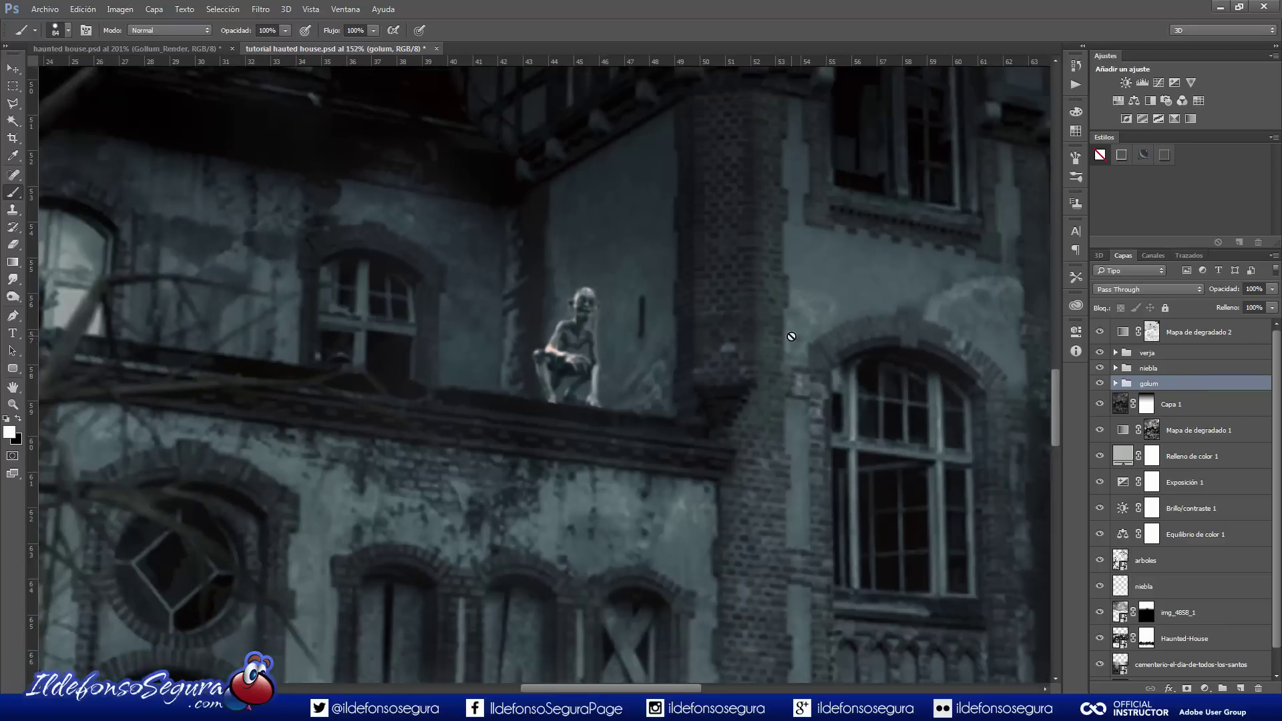
{"action": "left_click_drag", "start_coordinate": [727, 306], "coordinate": [635, 408]}
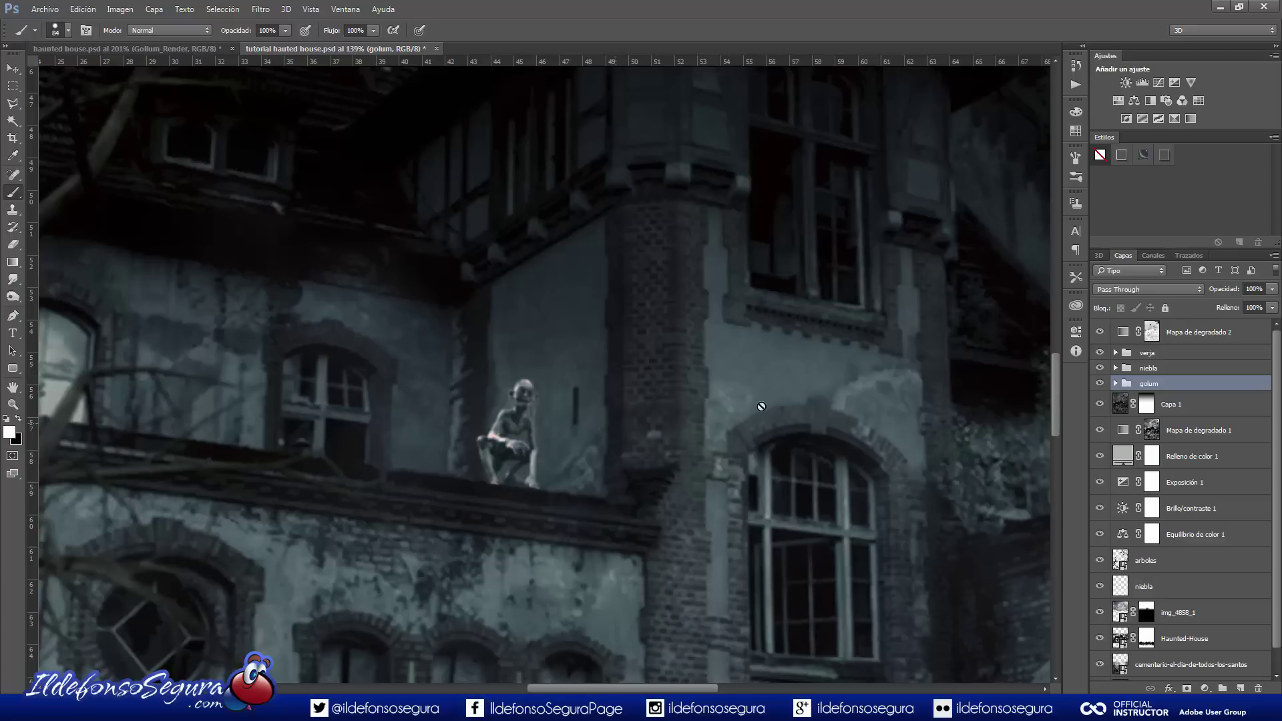
{"action": "left_click", "coordinate": [1115, 384]}
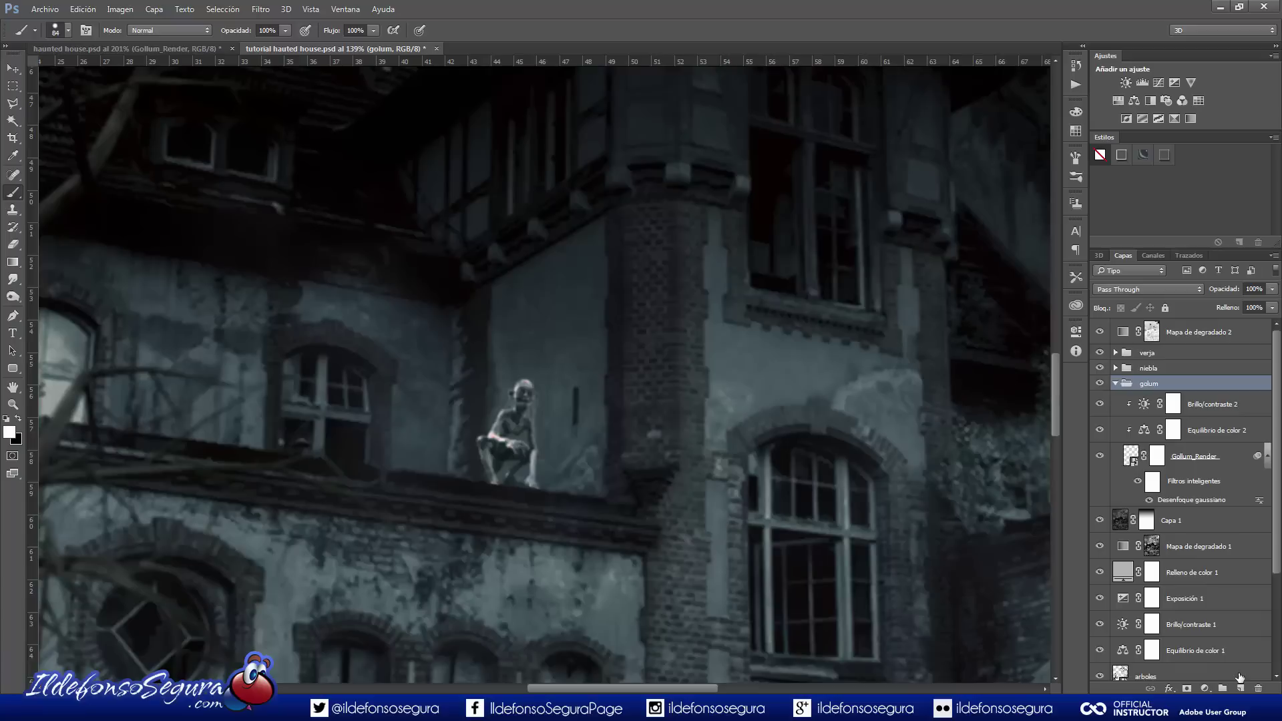
{"action": "left_click", "coordinate": [1240, 688]}
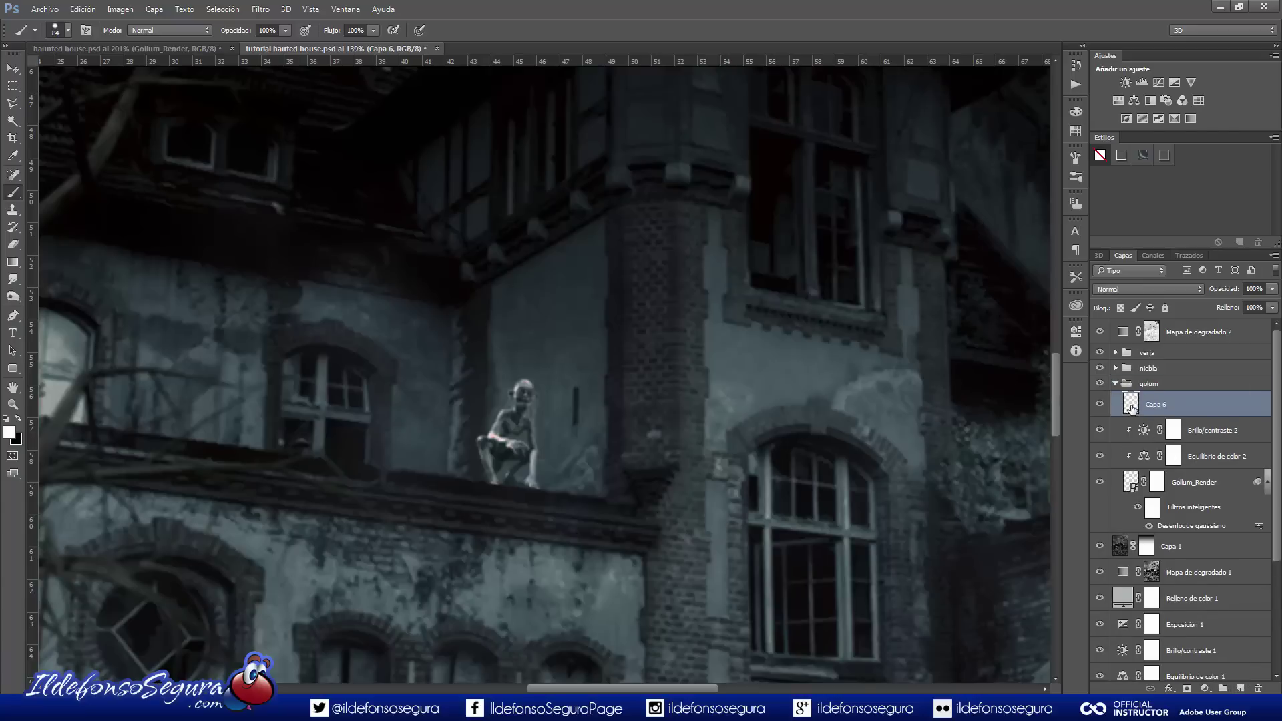
{"action": "left_click_drag", "start_coordinate": [1130, 408], "coordinate": [1154, 513]}
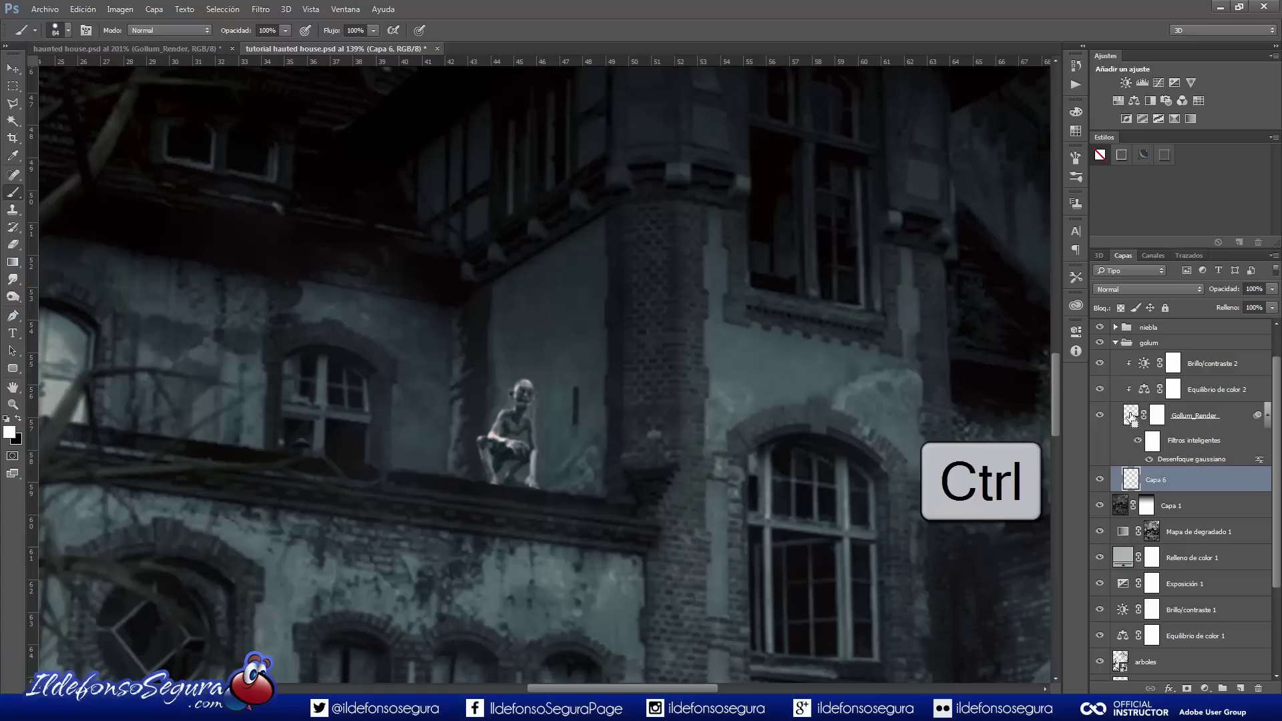
Load Gollum's silhouette as a selection and shift only the outline horizontally to the right, onto the wall beside him
{"action": "left_click", "coordinate": [1130, 417], "text": "ctrl"}
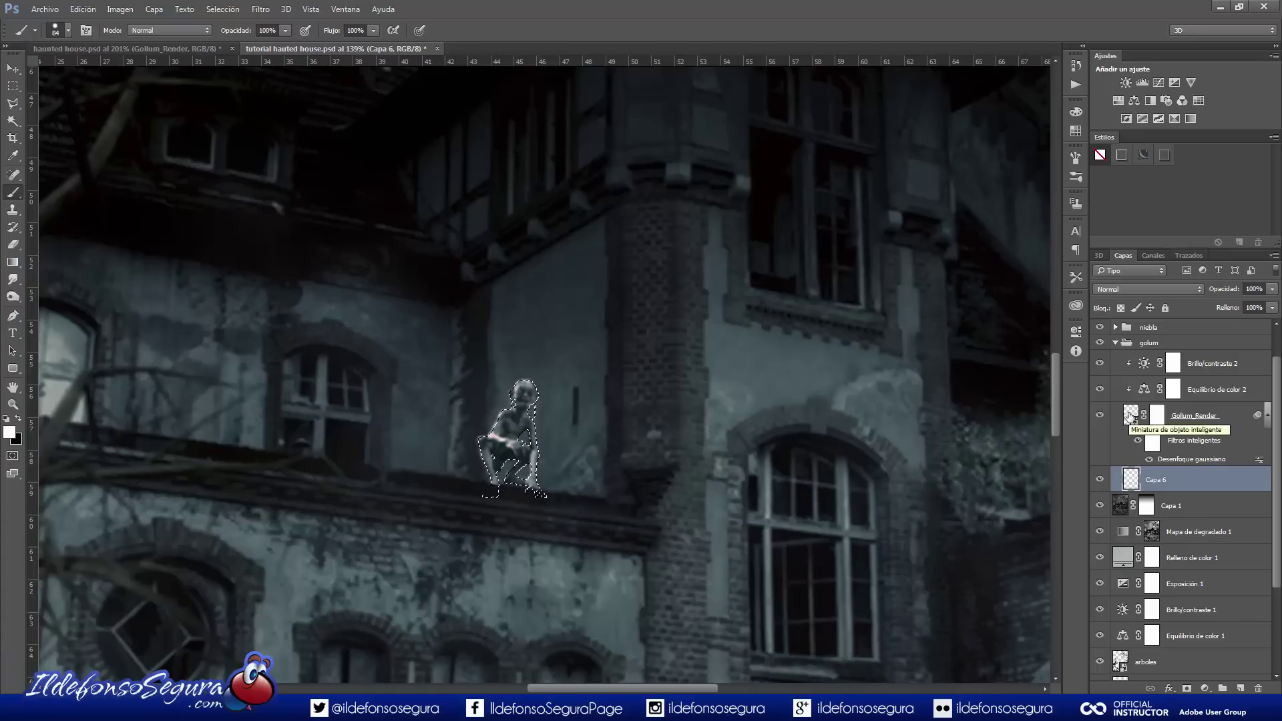
{"action": "key", "text": "Right"}
{"action": "key", "text": "Right"}
{"action": "key", "text": "Right"}
{"action": "key", "text": "Right"}
{"action": "key", "text": "Right"}
{"action": "key", "text": "Right"}
{"action": "key", "text": "Right"}
{"action": "key", "text": "Right"}
{"action": "key", "text": "Right"}
{"action": "key", "text": "Right"}
{"action": "key", "text": "Right"}
{"action": "key", "text": "Right"}
{"action": "key", "text": "Right"}
{"action": "key", "text": "Right"}
{"action": "key", "text": "Right"}
{"action": "key", "text": "Right"}
{"action": "key", "text": "Right"}
{"action": "key", "text": "Right"}
{"action": "key", "text": "Right"}
{"action": "key", "text": "Right"}
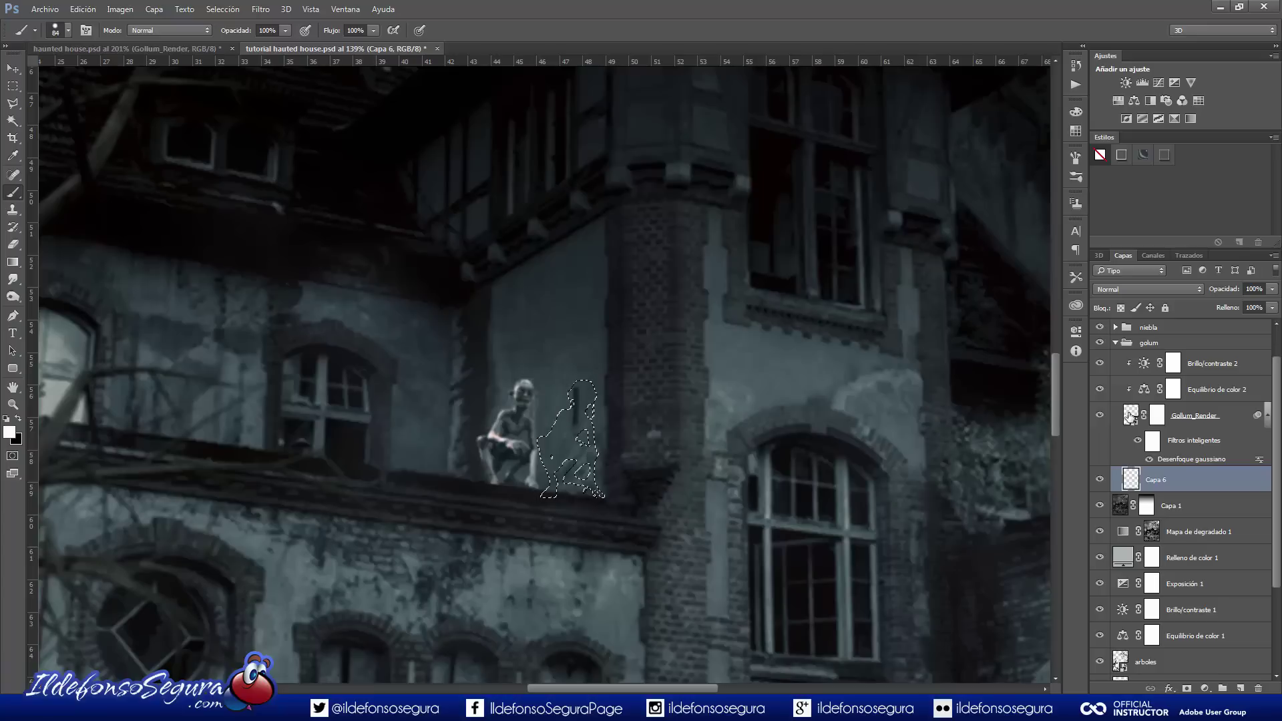
{"action": "key", "text": "Right"}
{"action": "key", "text": "Right"}
{"action": "key", "text": "Right"}
{"action": "key", "text": "Right"}
{"action": "key", "text": "Right"}
{"action": "key", "text": "Right"}
{"action": "key", "text": "Right"}
{"action": "key", "text": "Right"}
{"action": "key", "text": "Right"}
{"action": "key", "text": "Right"}
{"action": "key", "text": "Right"}
{"action": "key", "text": "Right"}
{"action": "key", "text": "Right"}
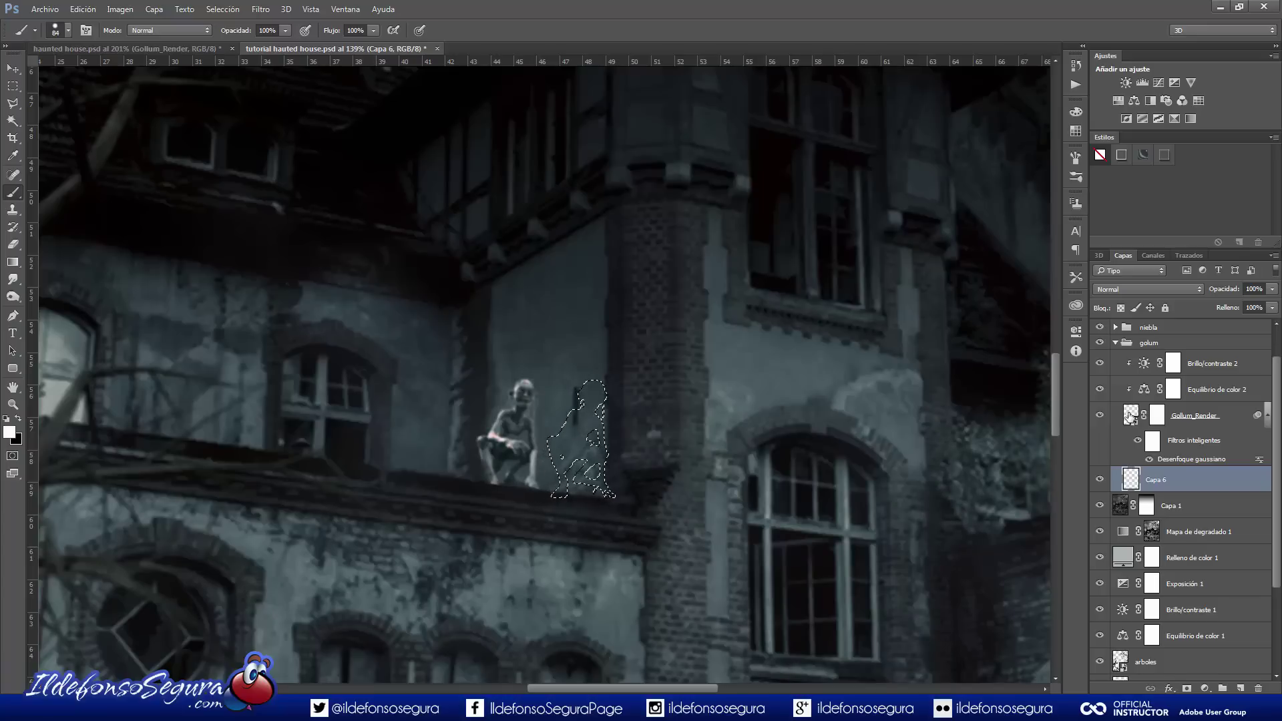
{"action": "key", "text": "Right"}
{"action": "key", "text": "Right"}
{"action": "key", "text": "Right"}
{"action": "key", "text": "Right"}
{"action": "key", "text": "Right"}
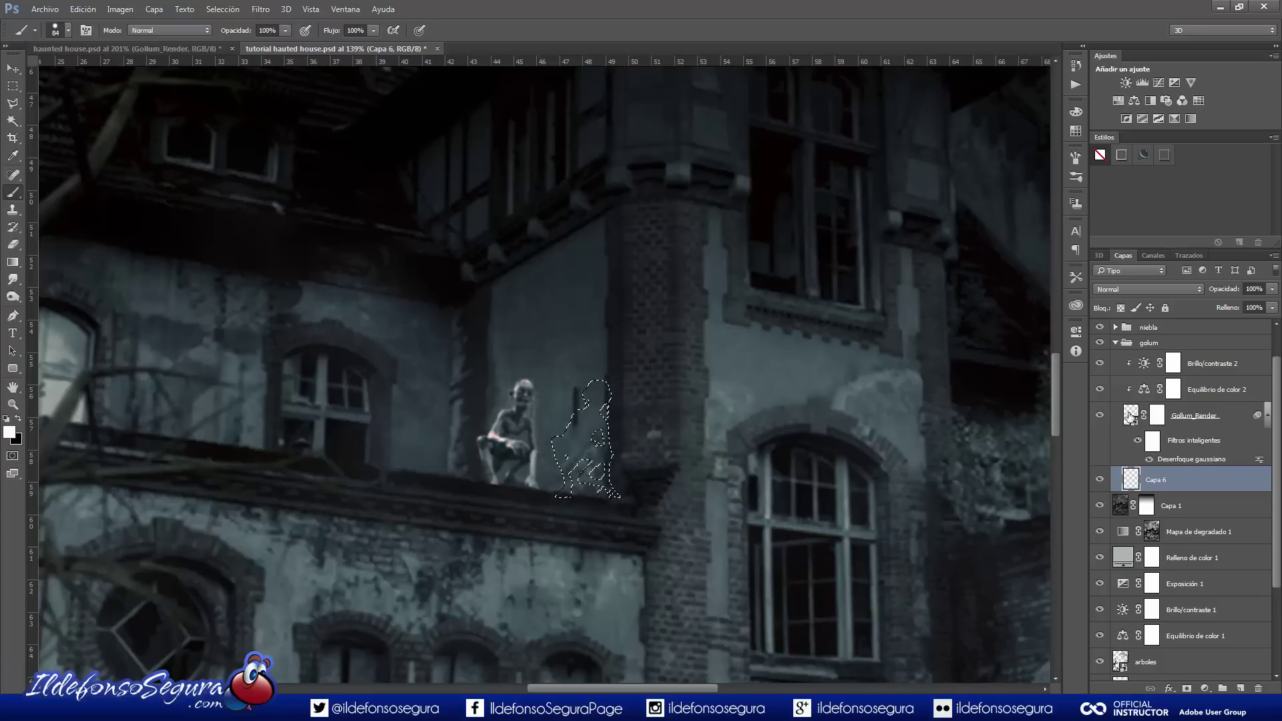
Fill the silhouette selection on Capa 6 with a dark tone sampled from the wall using the Paint Bucket, and deselect
{"action": "left_click_drag", "start_coordinate": [5, 266], "coordinate": [48, 270]}
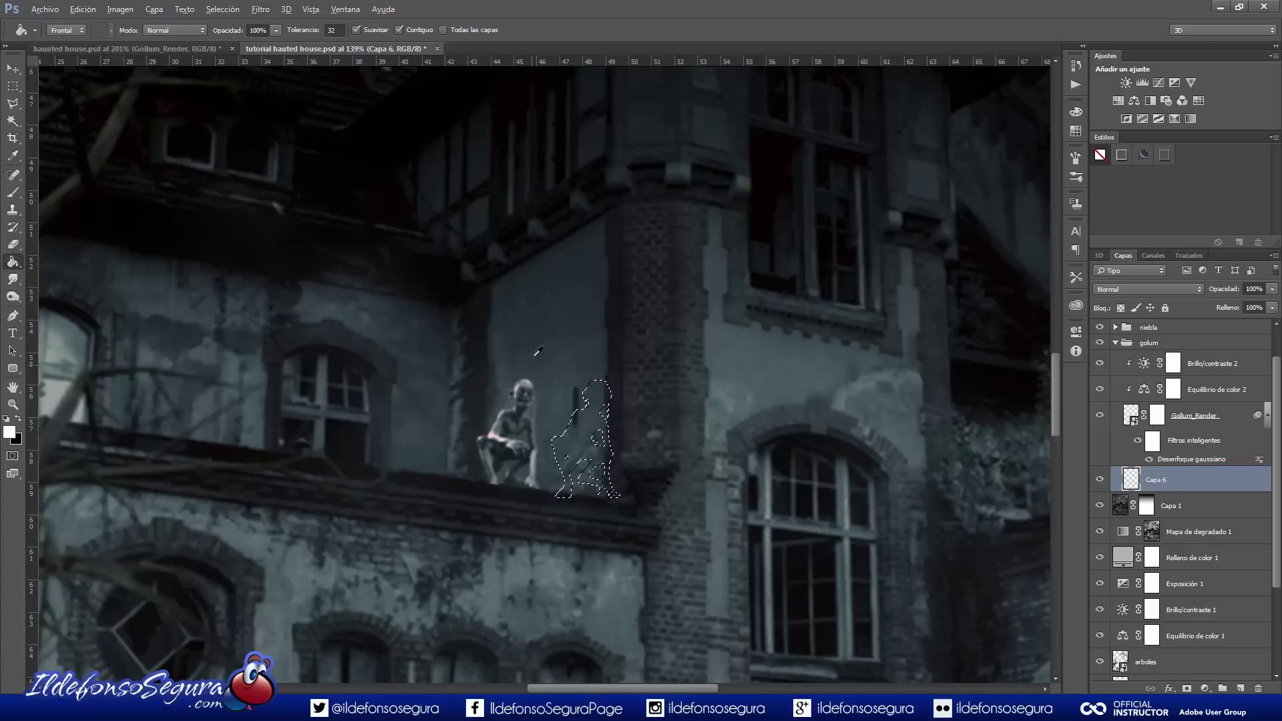
{"action": "key", "text": "alt"}
{"action": "left_click", "coordinate": [504, 318], "text": "alt"}
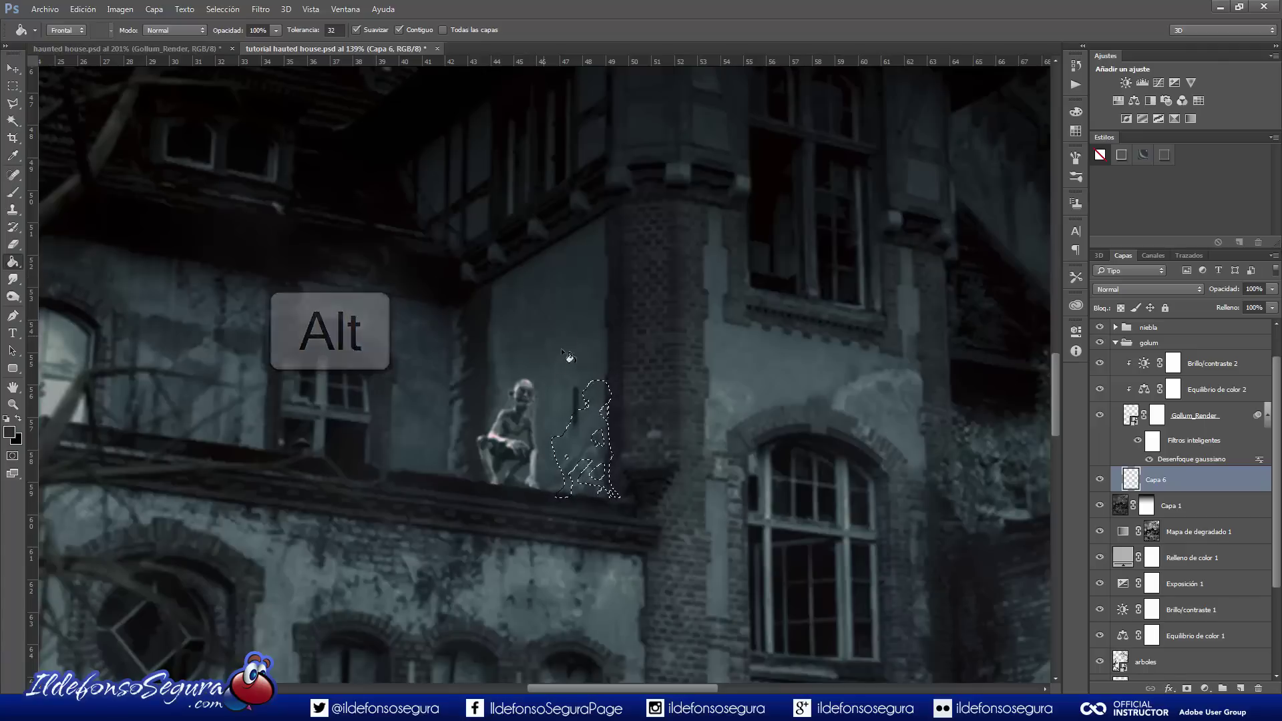
{"action": "left_click", "coordinate": [584, 448]}
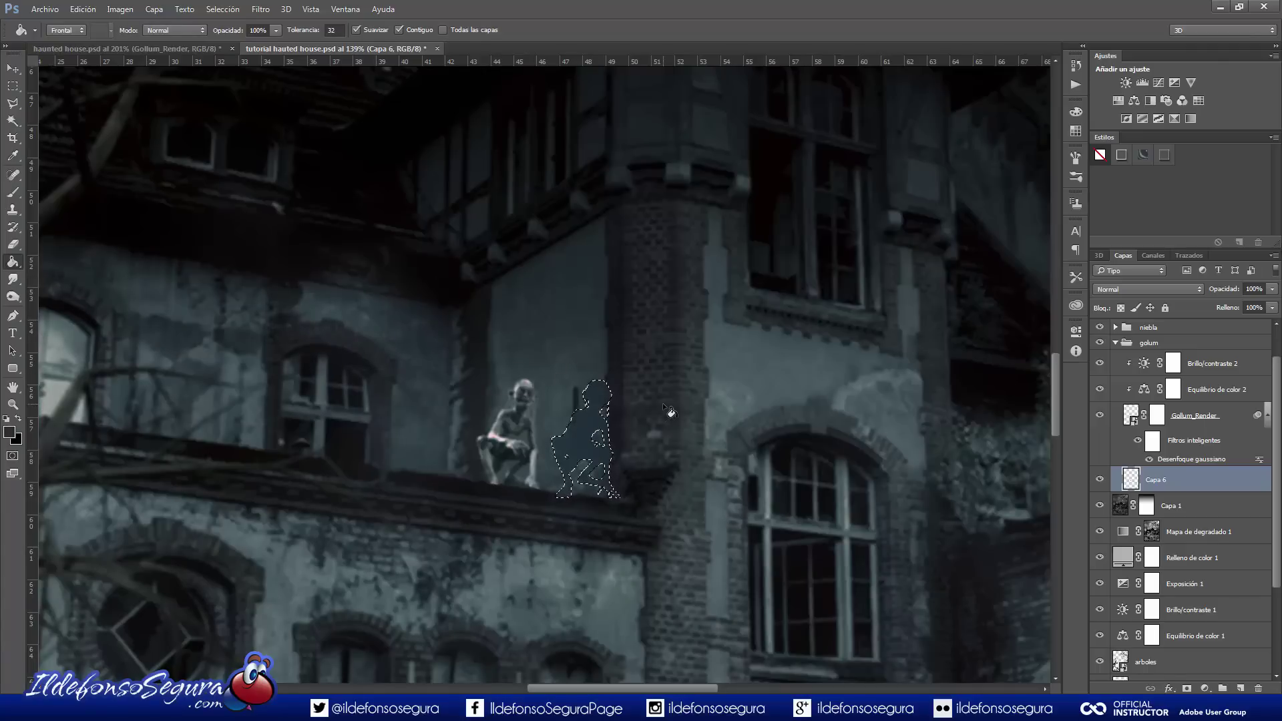
{"action": "key", "text": "ctrl+d"}
Stretch the silhouette shadow on Capa 6 to about 125.61% width and 166.91% height, extending it upward and to the right
{"action": "key", "text": "ctrl+t"}
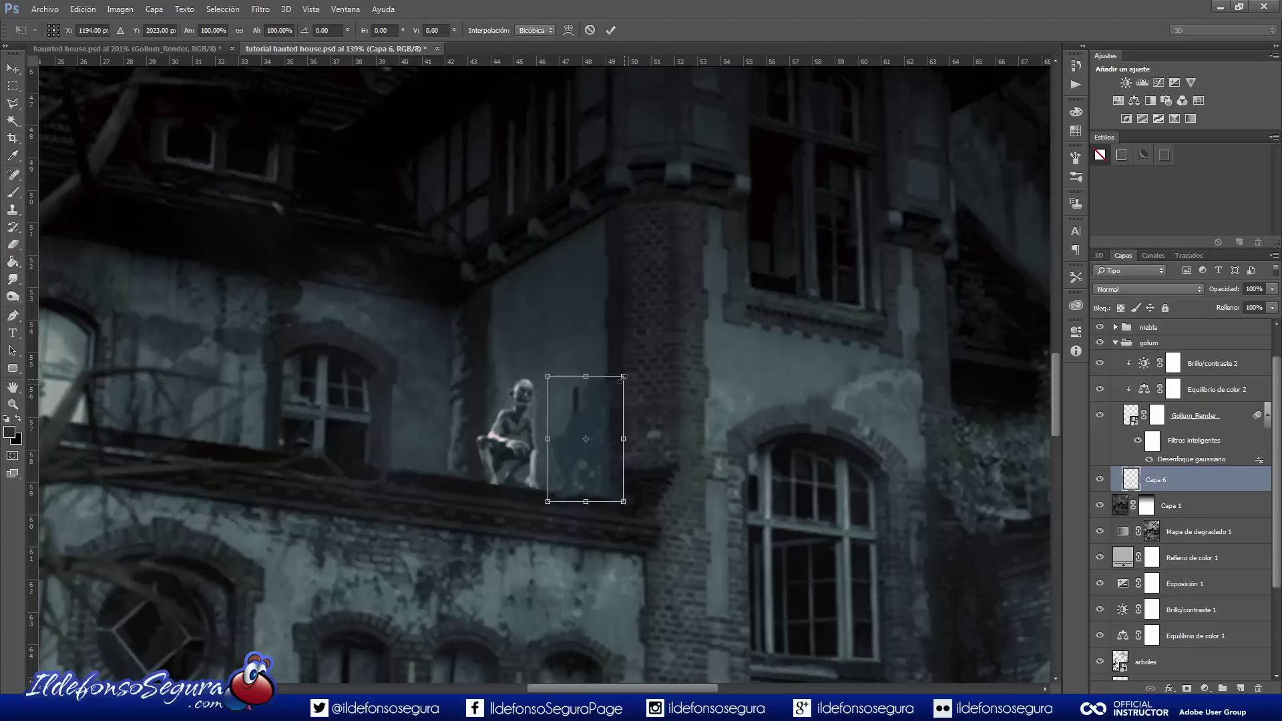
{"action": "left_click_drag", "start_coordinate": [623, 378], "coordinate": [642, 291]}
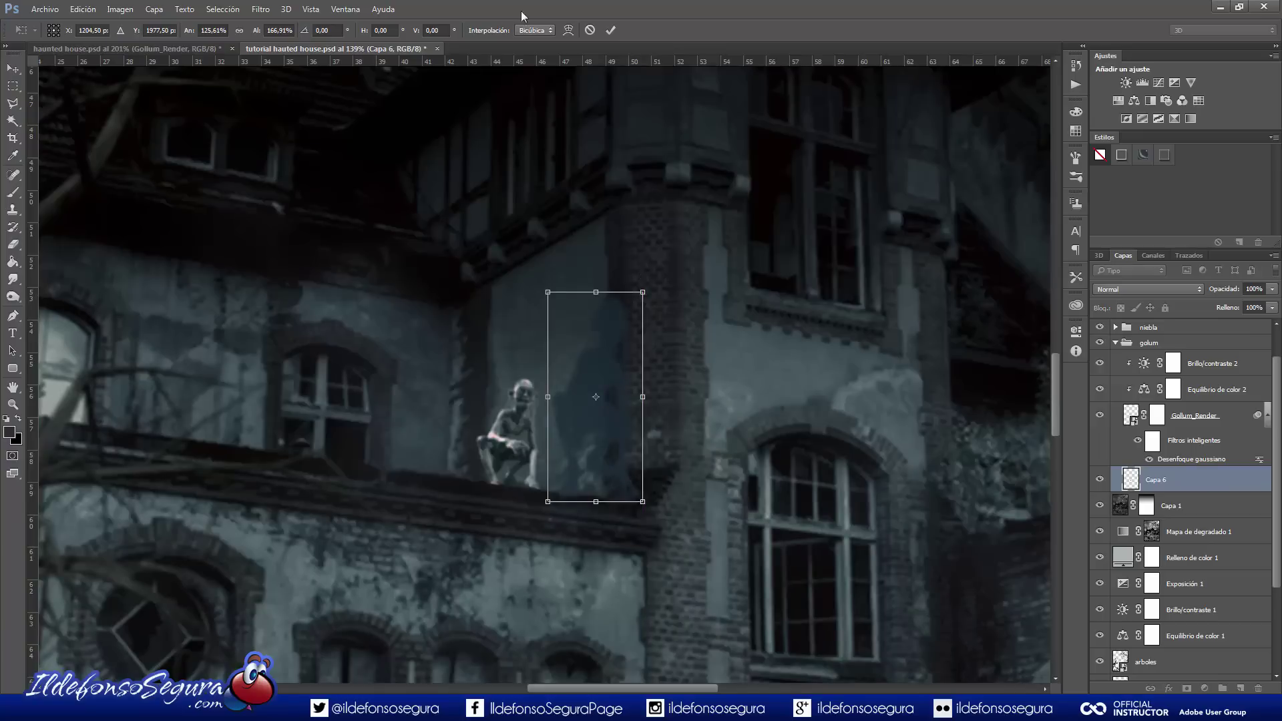
{"action": "left_click", "coordinate": [610, 29]}
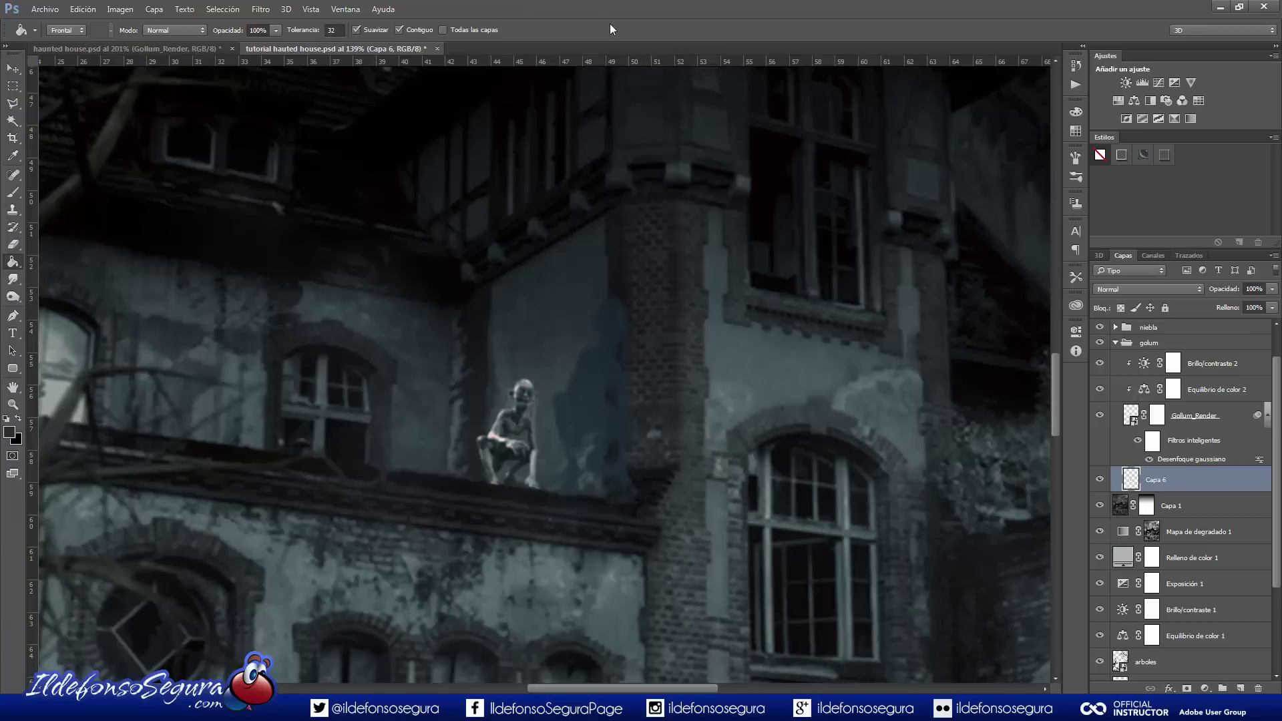
Cut the part of the shadow overlapping the brick column onto its own layer and offset it up and to the right
{"action": "left_click", "coordinate": [13, 85]}
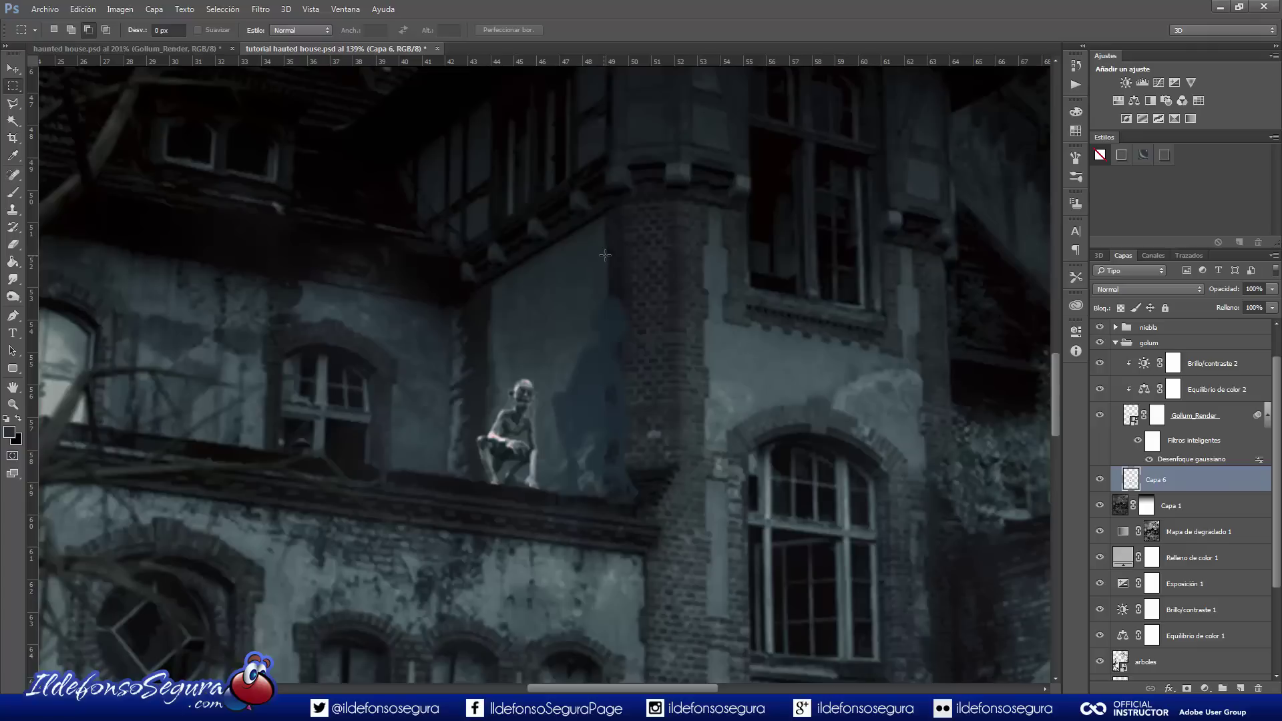
{"action": "left_click_drag", "start_coordinate": [607, 261], "coordinate": [678, 500]}
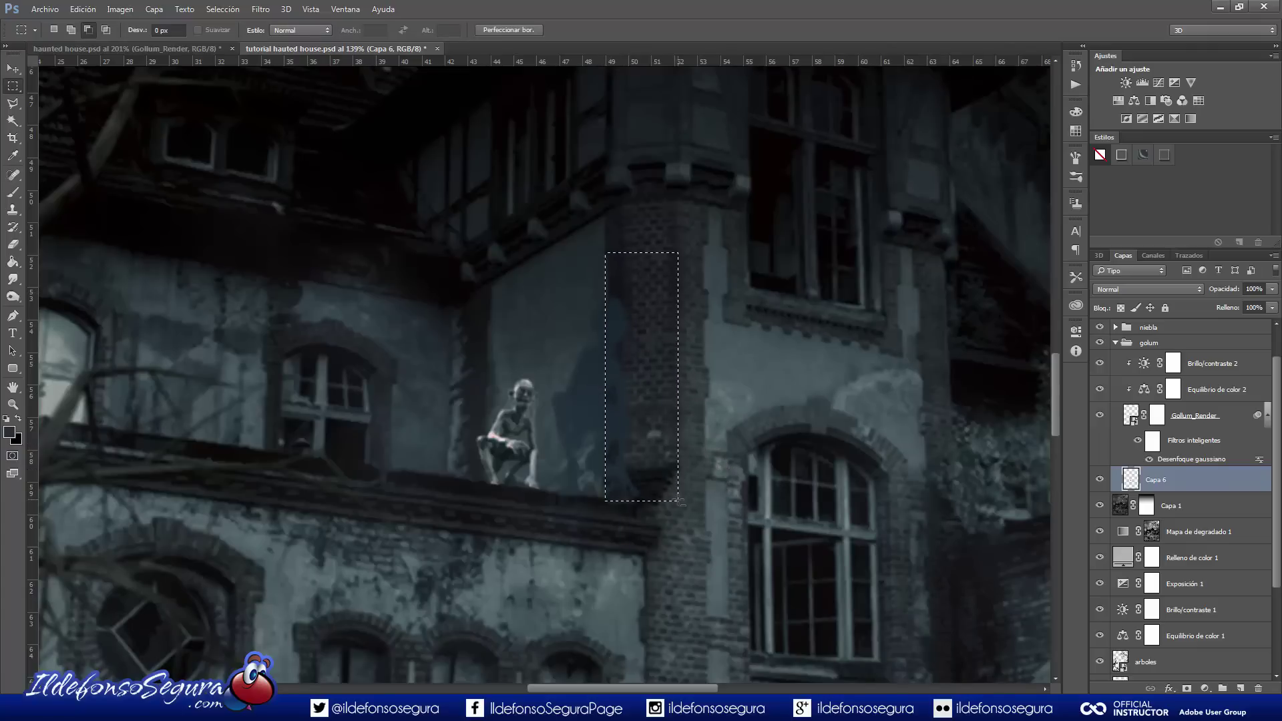
{"action": "key", "text": "ctrl+shift"}
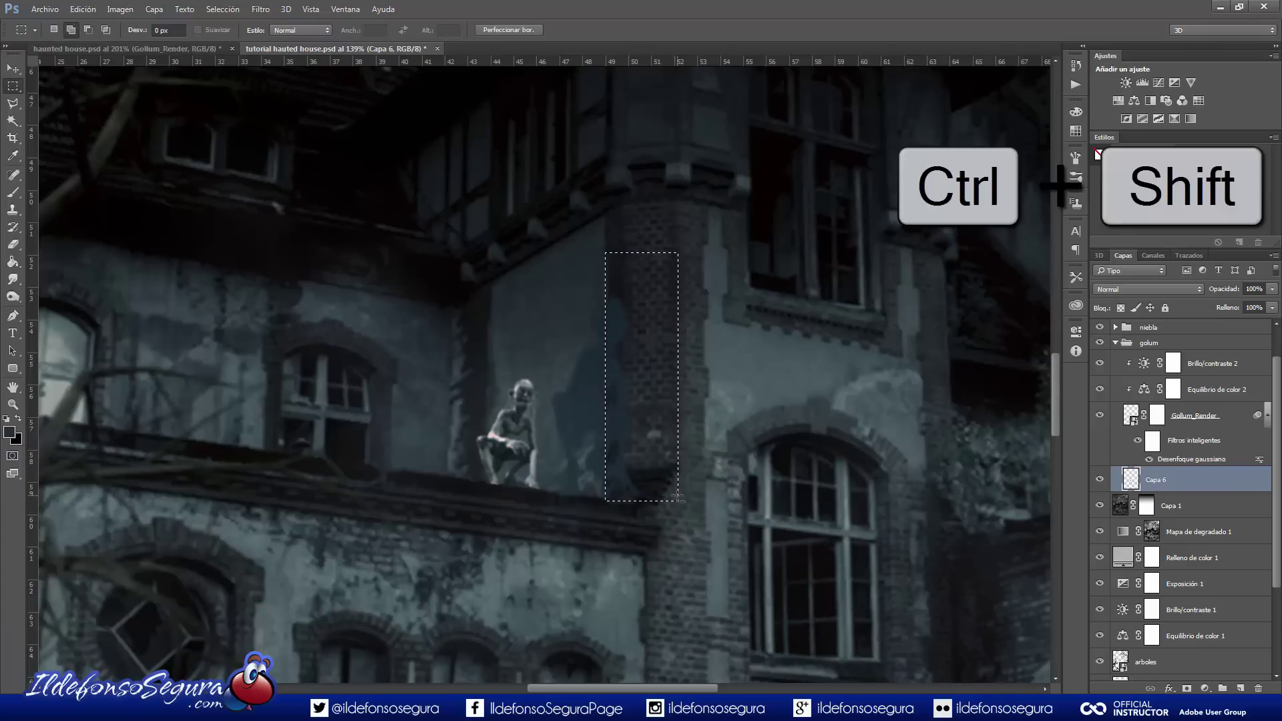
{"action": "key", "text": "ctrl+shift+j"}
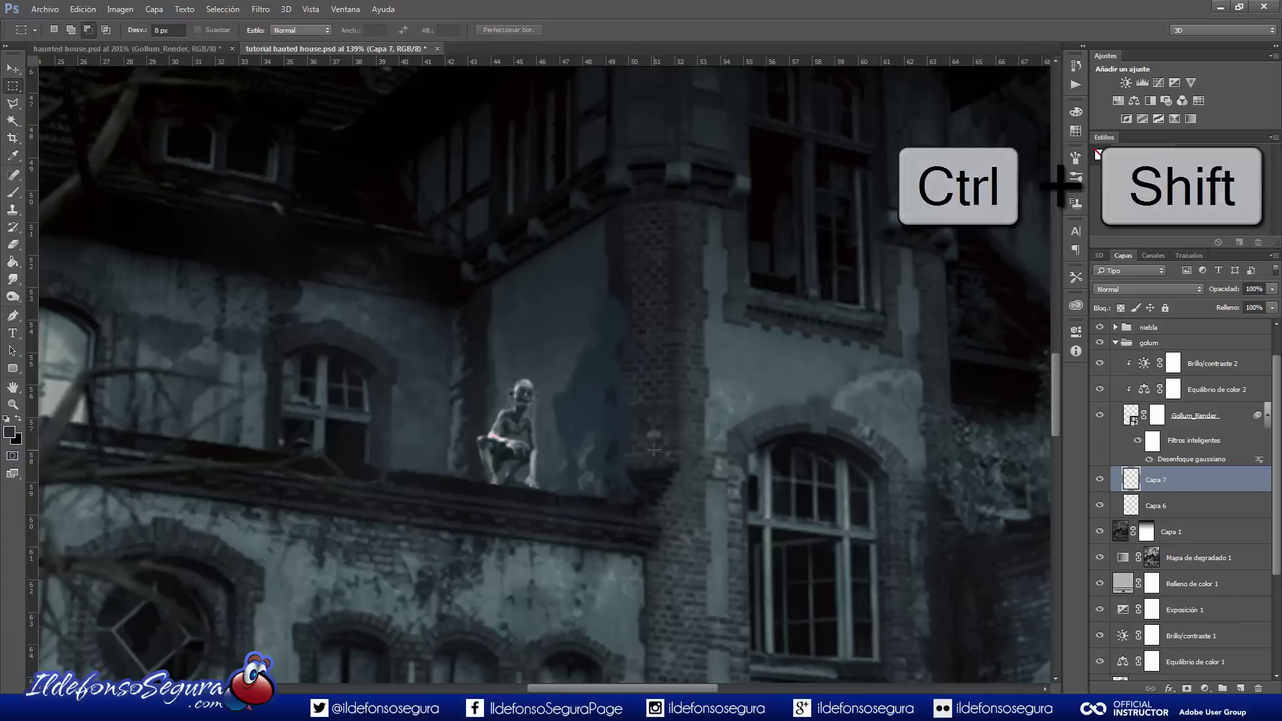
{"action": "left_click_drag", "start_coordinate": [648, 417], "coordinate": [687, 383]}
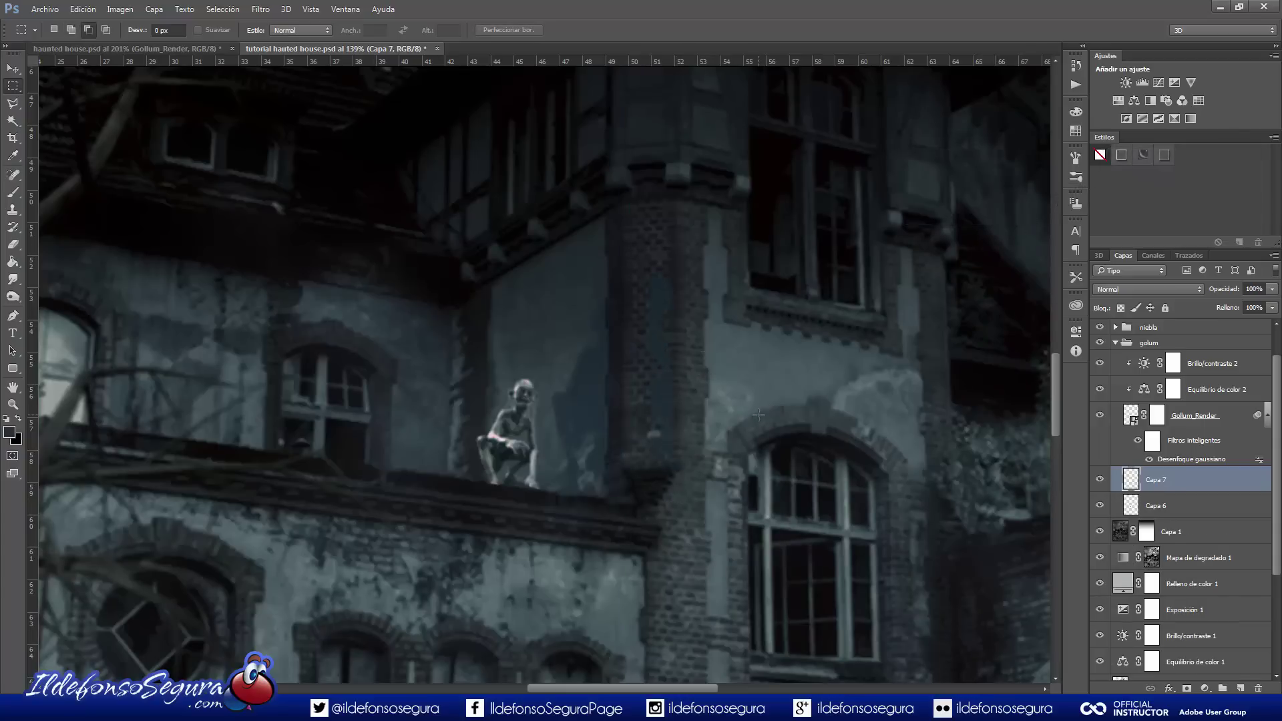
Stretch the shadow piece on Capa 7 upward and to the right, to about 141.46% width and 114.16% height
{"action": "left_click_drag", "start_coordinate": [758, 415], "coordinate": [752, 415]}
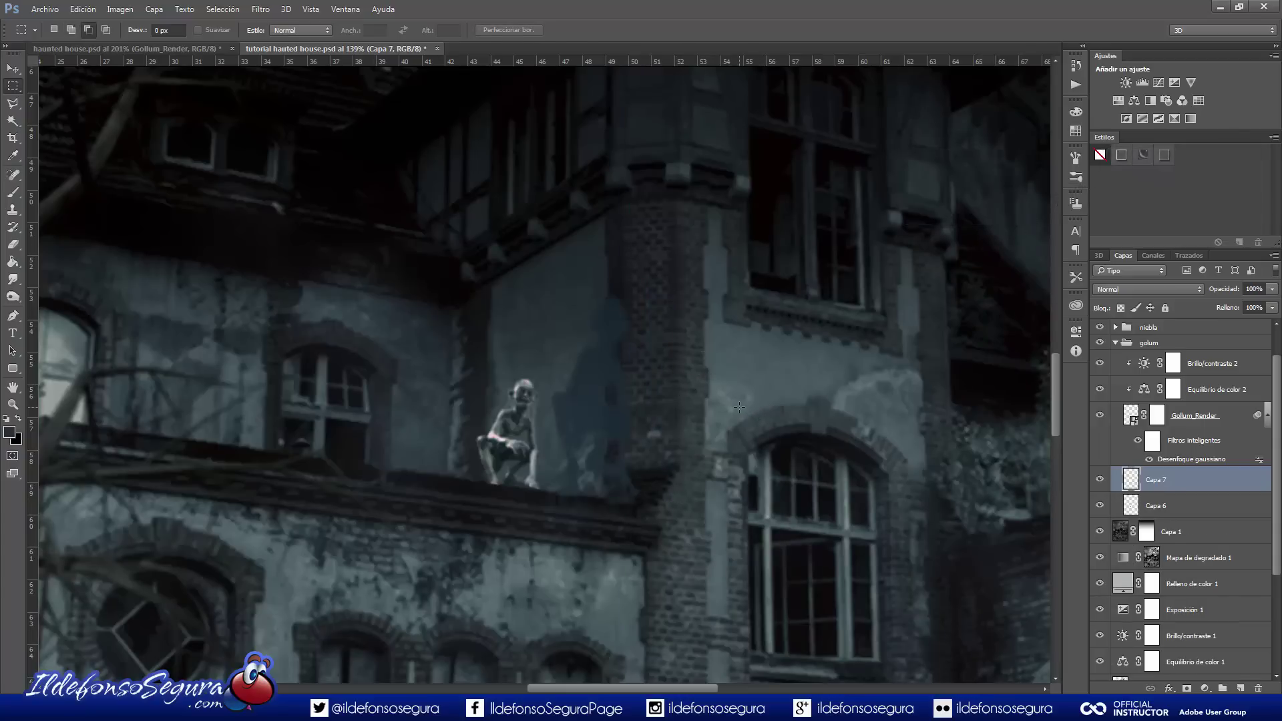
{"action": "key", "text": "ctrl+t"}
{"action": "left_click_drag", "start_coordinate": [658, 281], "coordinate": [664, 261]}
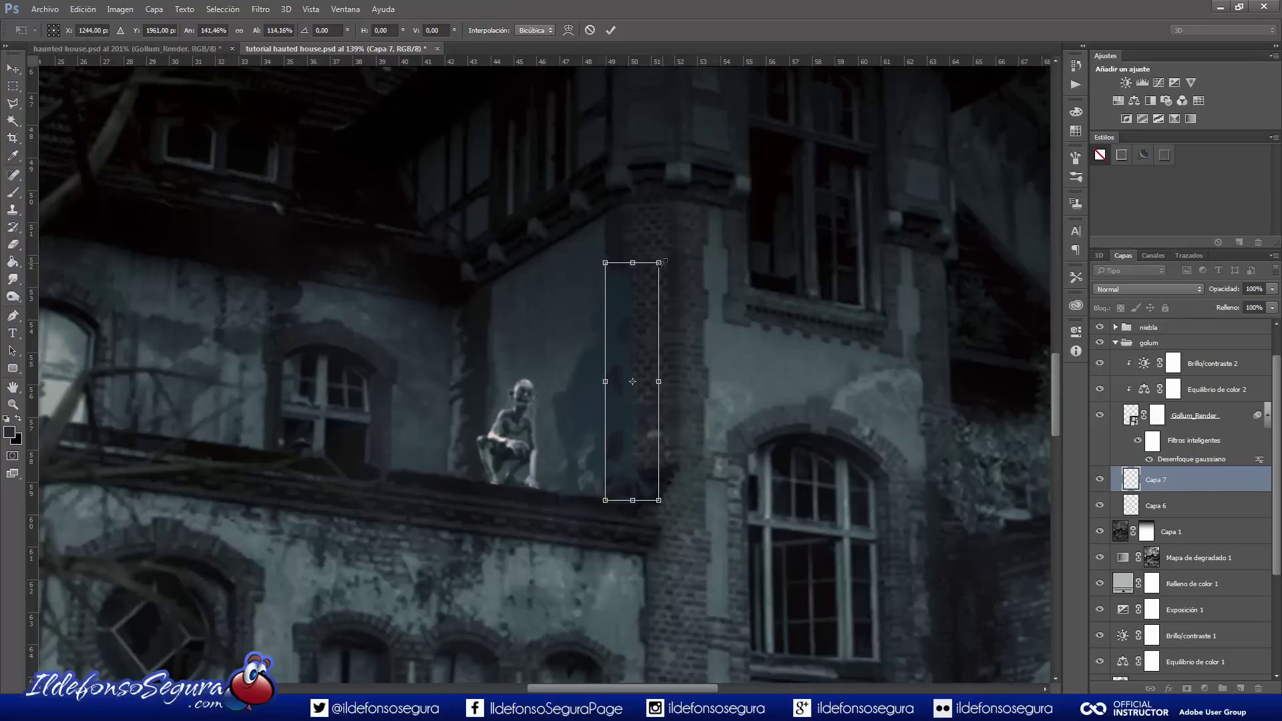
{"action": "left_click", "coordinate": [610, 30]}
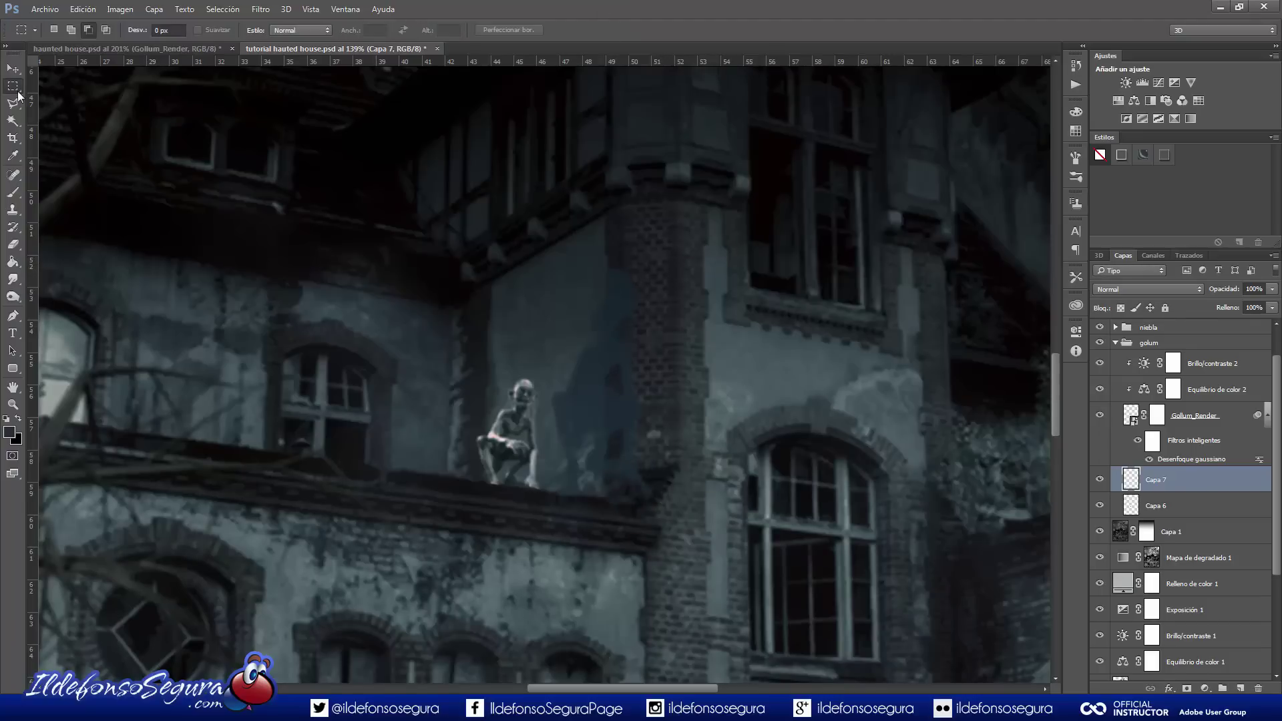
Cut the shadow part over the brick column's front face onto its own layer and stretch it to about 110.81% width and 109.64% height
{"action": "left_click_drag", "start_coordinate": [622, 247], "coordinate": [683, 495]}
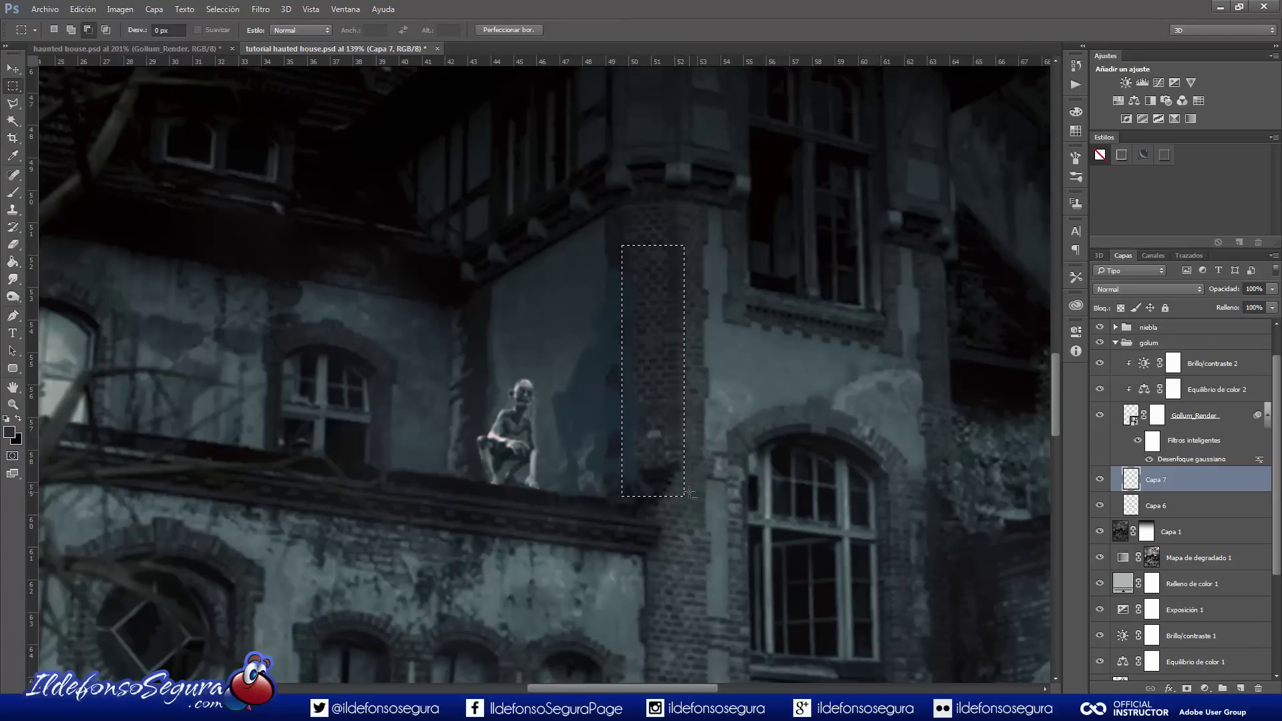
{"action": "key", "text": "Right"}
{"action": "key", "text": "Right"}
{"action": "key", "text": "Right"}
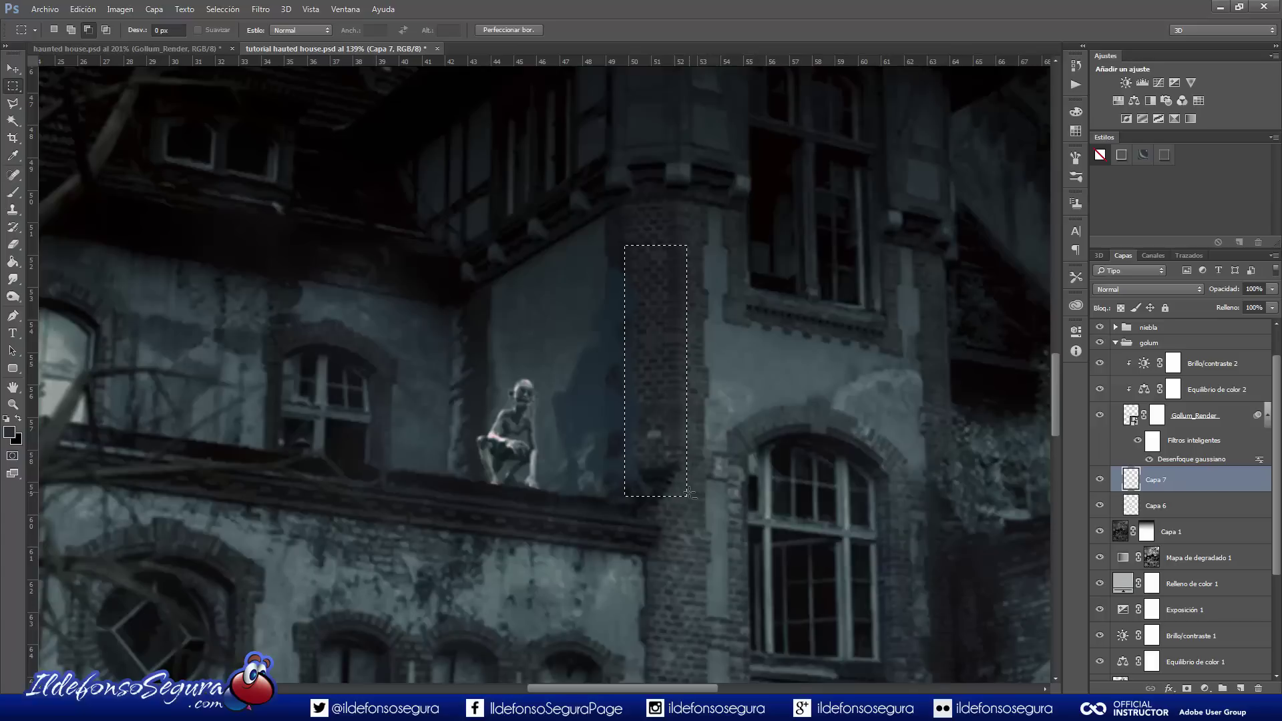
{"action": "key", "text": "ctrl+shift+j"}
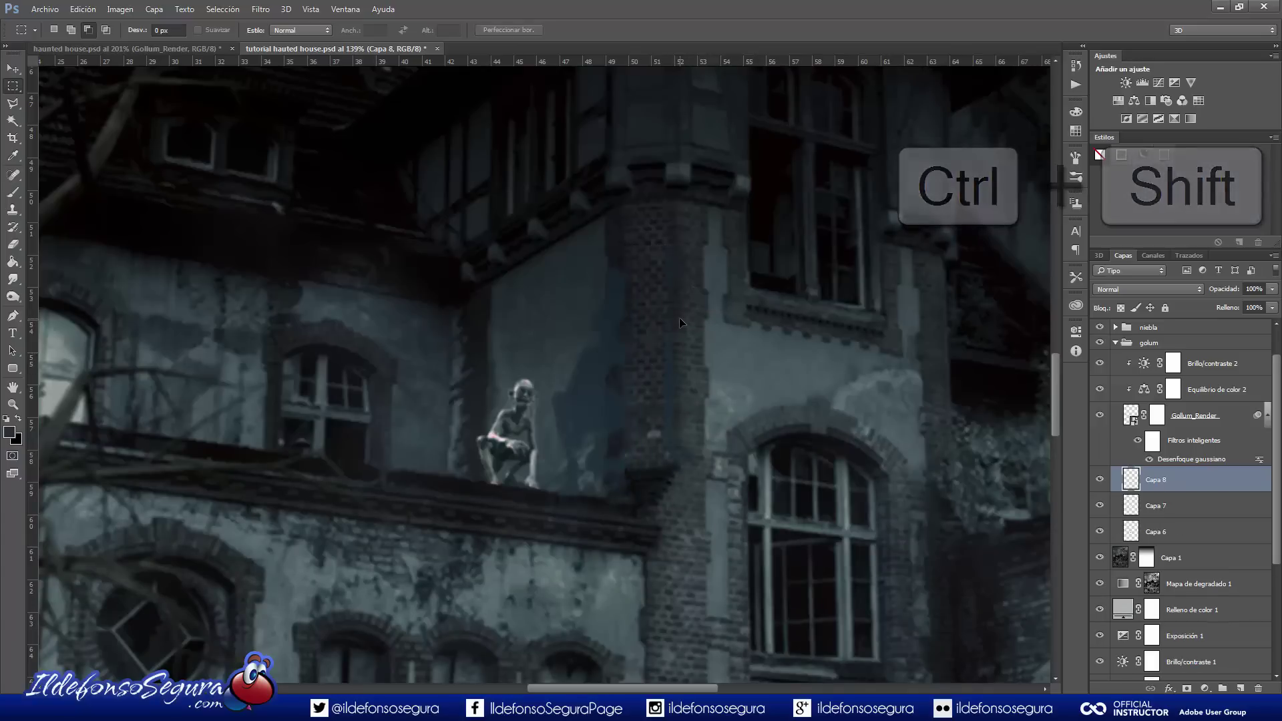
{"action": "key", "text": "ctrl+t"}
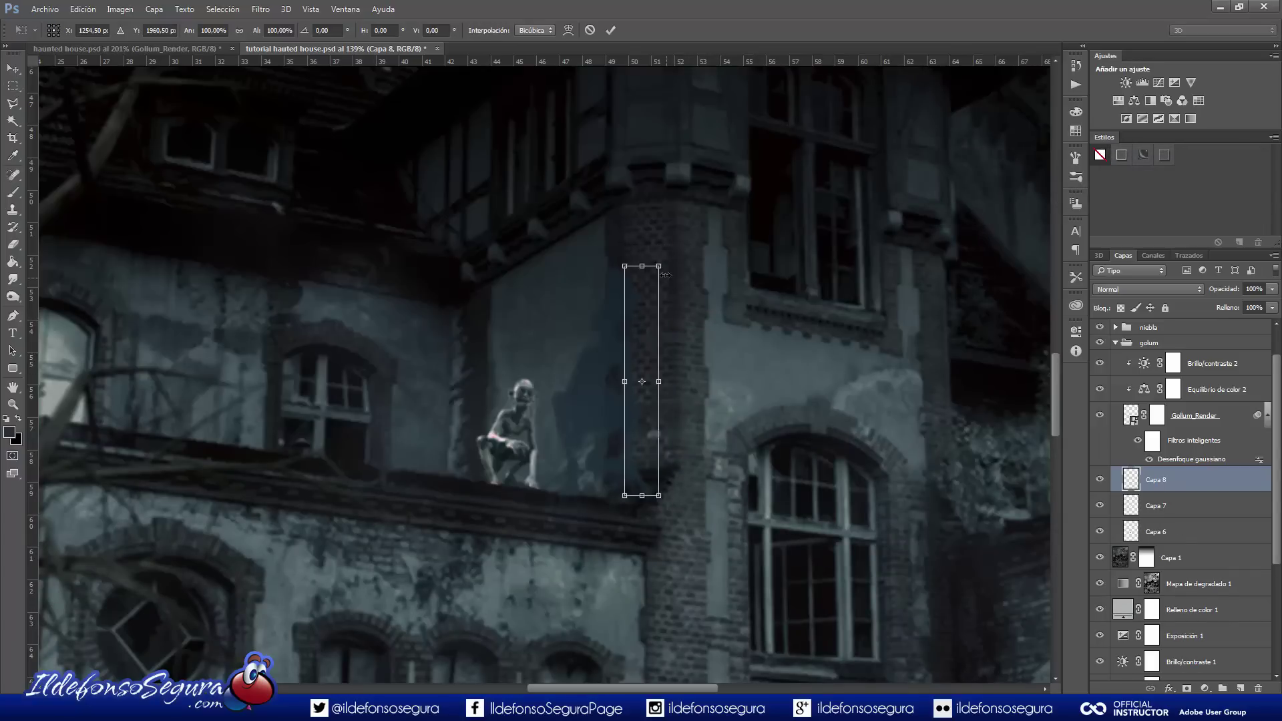
{"action": "left_click_drag", "start_coordinate": [658, 268], "coordinate": [662, 244]}
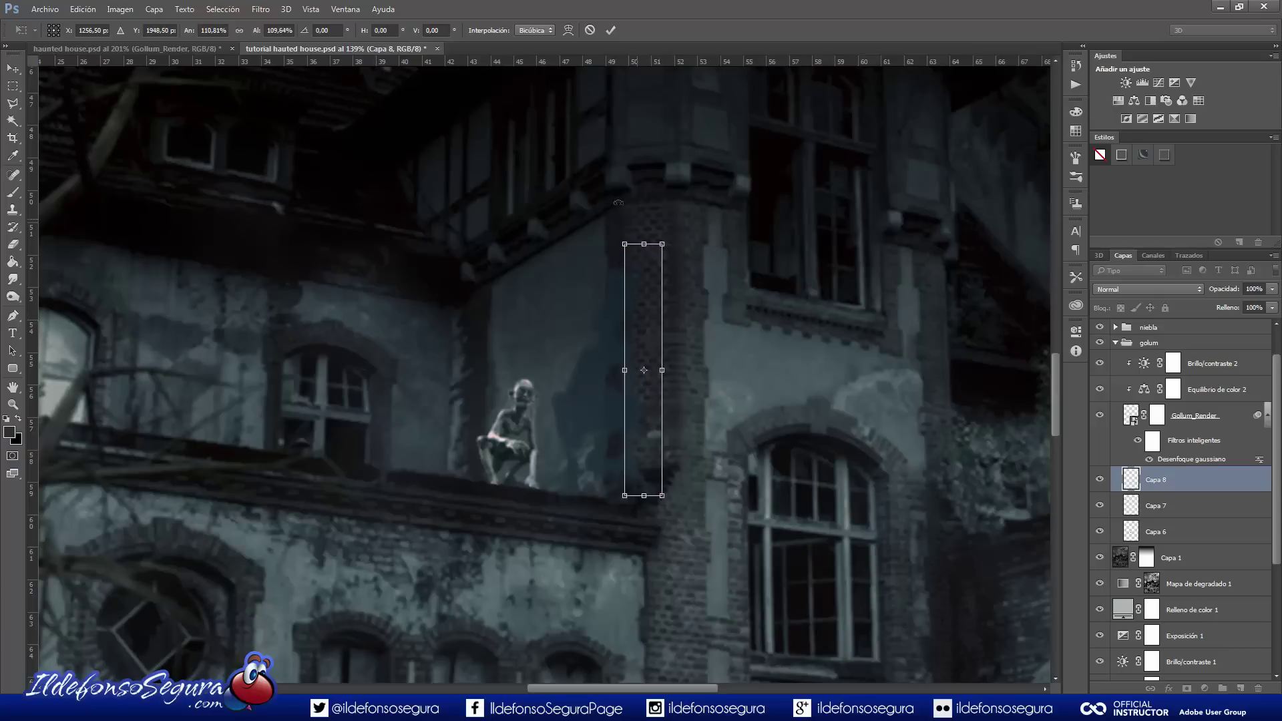
{"action": "left_click", "coordinate": [611, 31]}
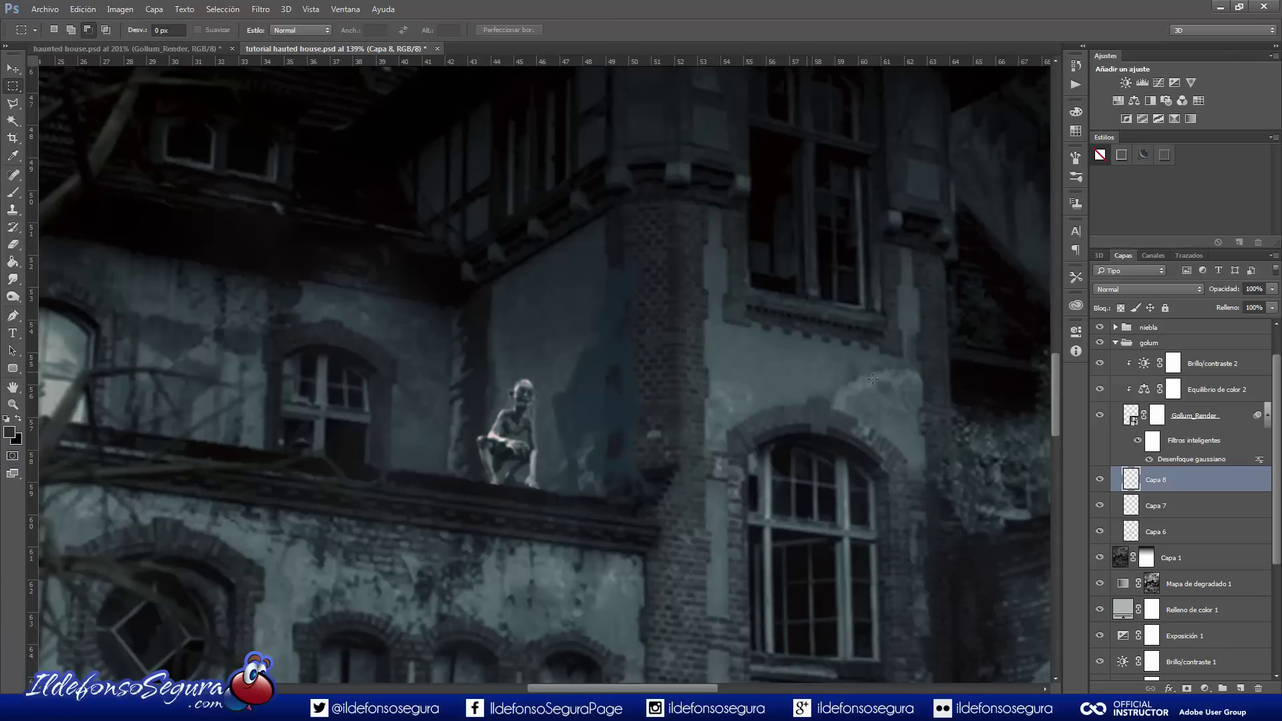
Merge the three shadow layers, Capa 6 to Capa 8, into one and set its blend mode to Multiplicar
{"action": "left_click", "coordinate": [1160, 532], "text": "shift"}
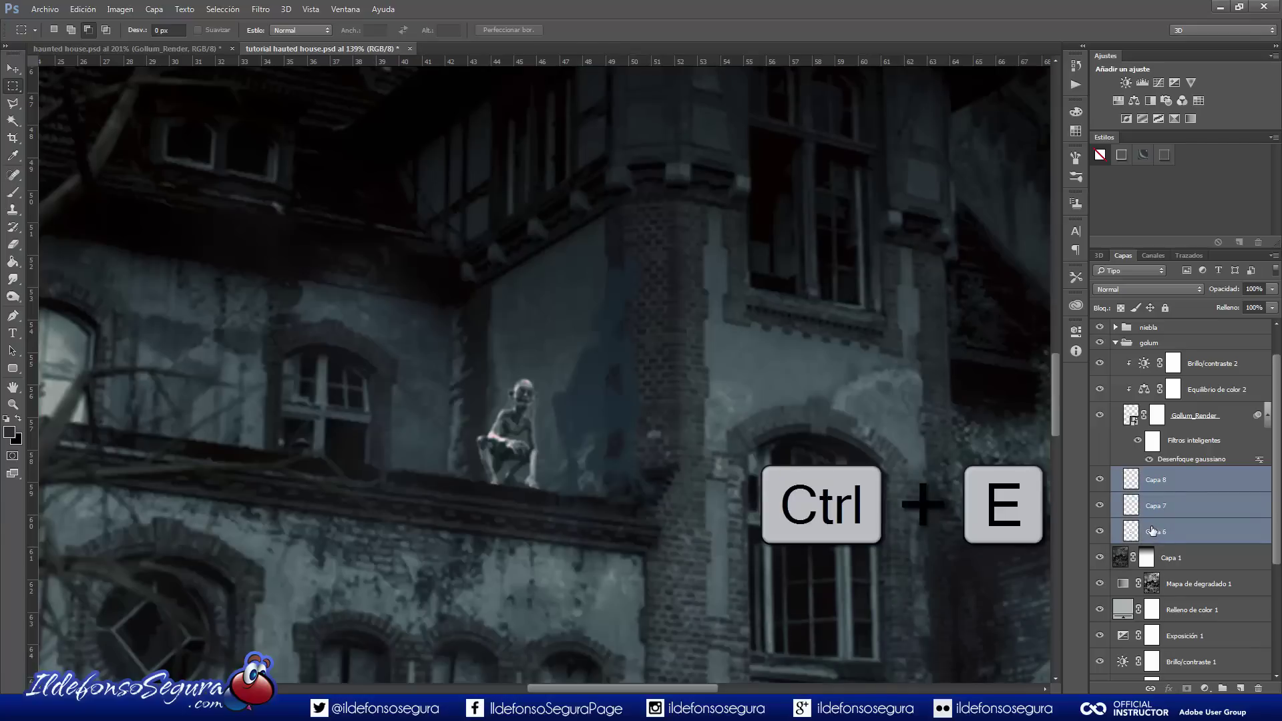
{"action": "key", "text": "ctrl+e"}
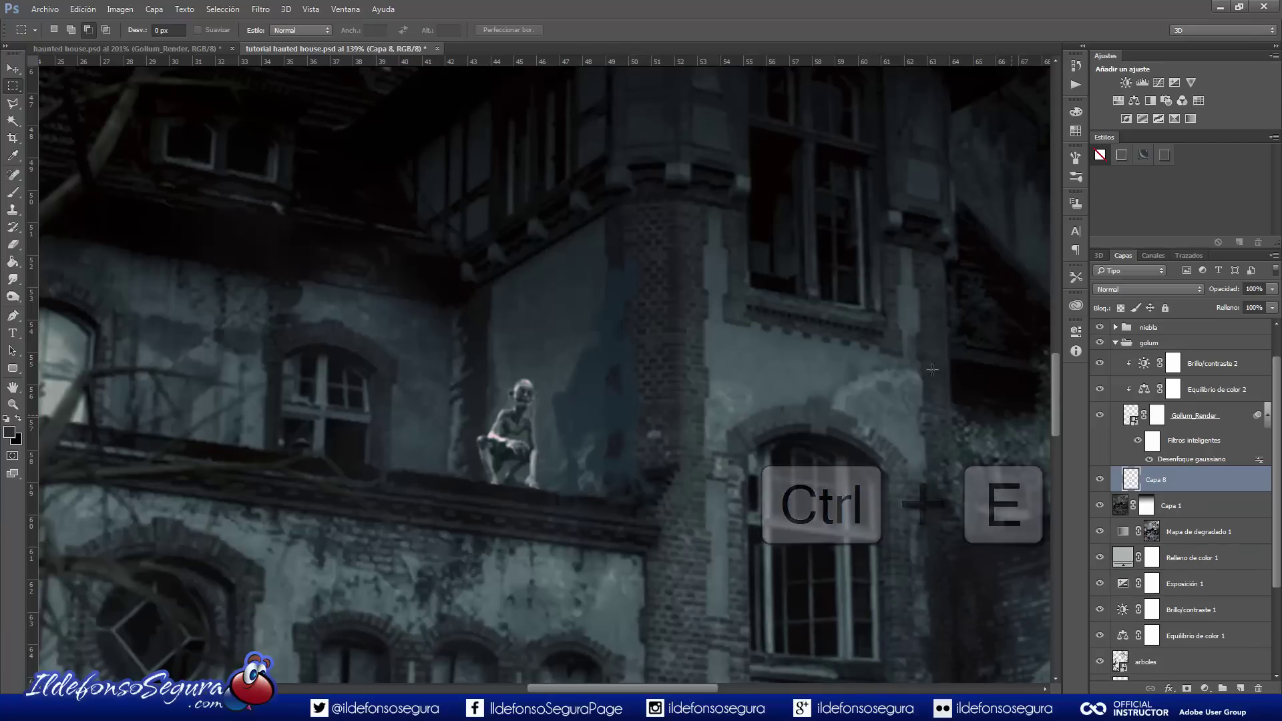
{"action": "left_click", "coordinate": [1165, 291]}
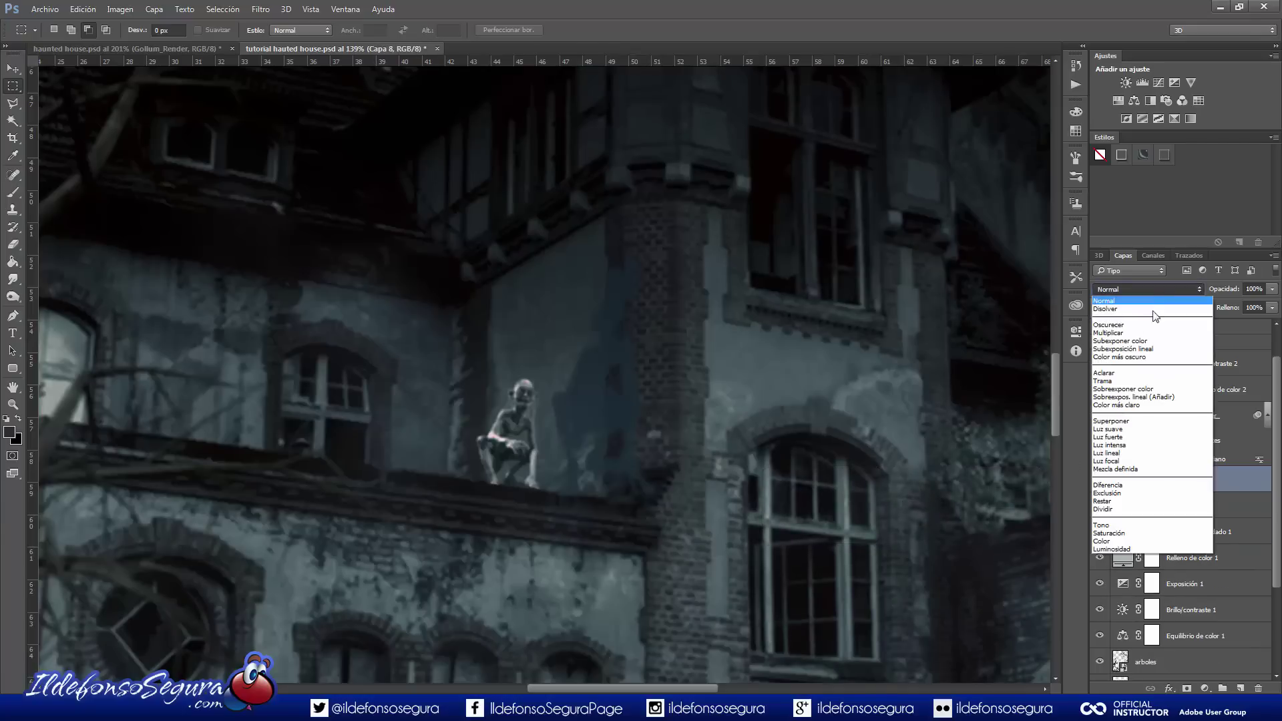
{"action": "left_click", "coordinate": [1138, 333]}
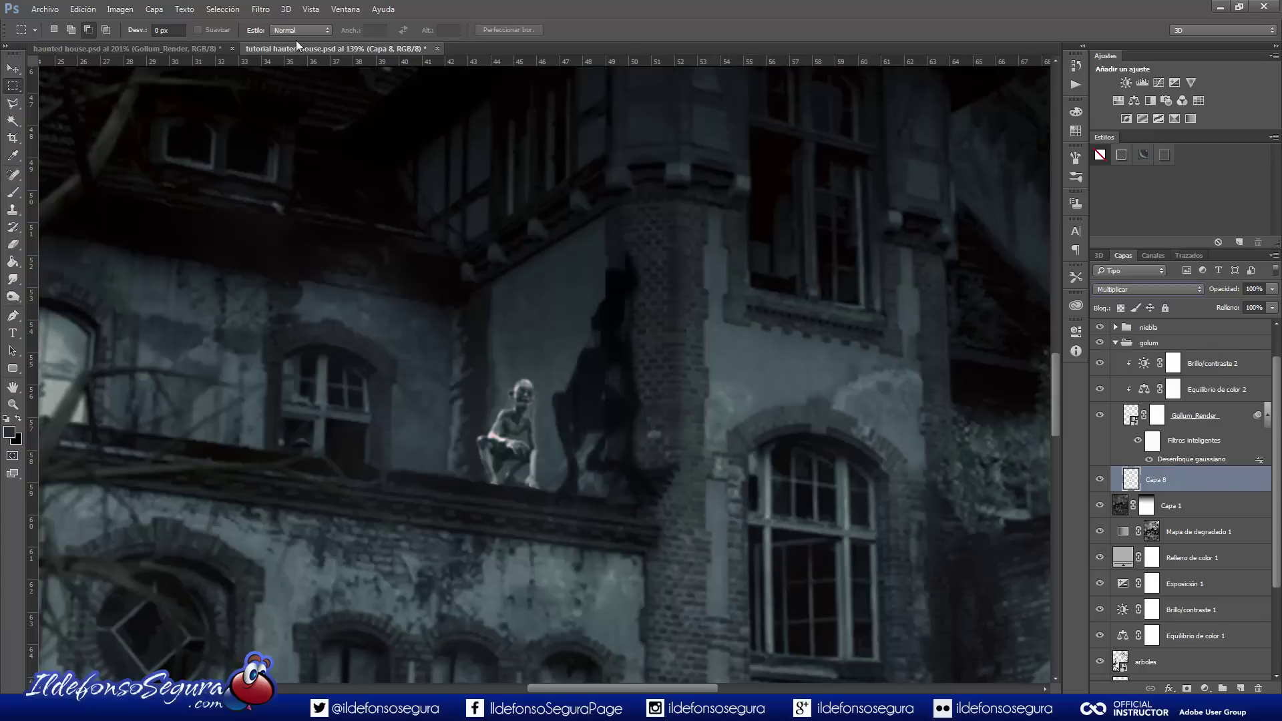
Soften the merged shadow with a 3-pixel Gaussian blur and lower the layer's opacity to 50%
{"action": "left_click", "coordinate": [270, 10]}
{"action": "mouse_move", "coordinate": [322, 150]}
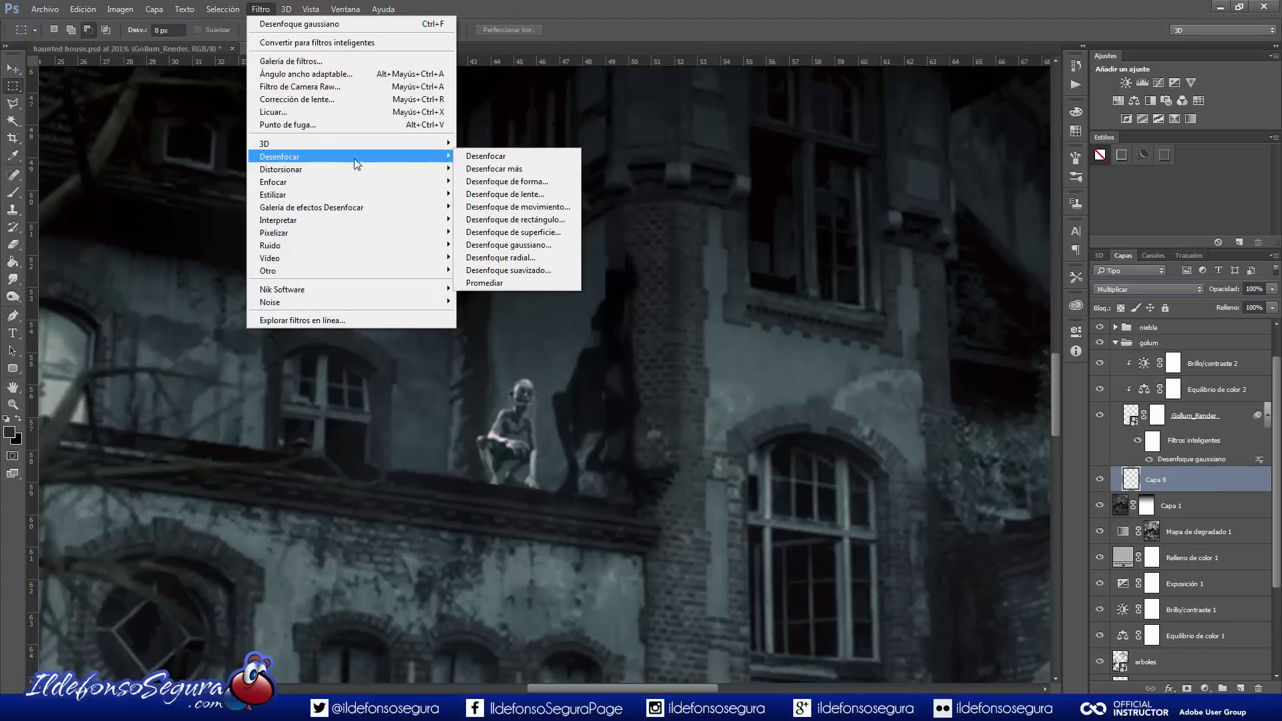
{"action": "left_click", "coordinate": [555, 245]}
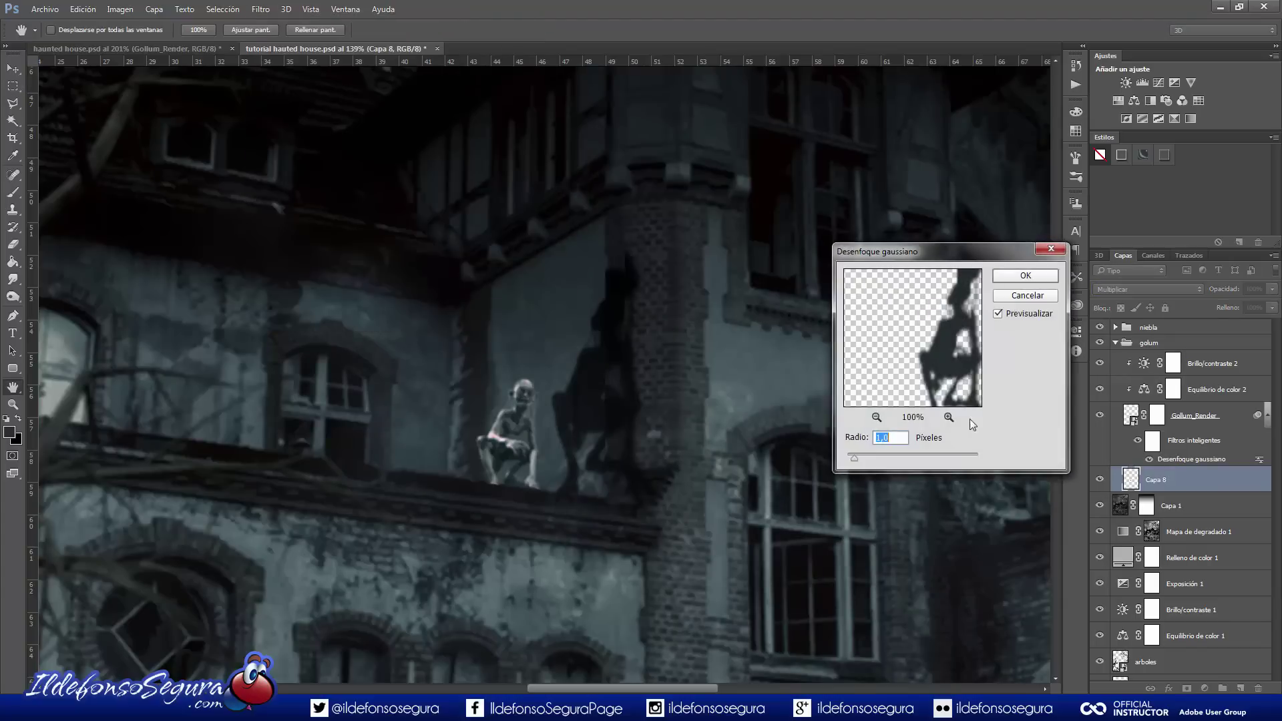
{"action": "type", "text": "3"}
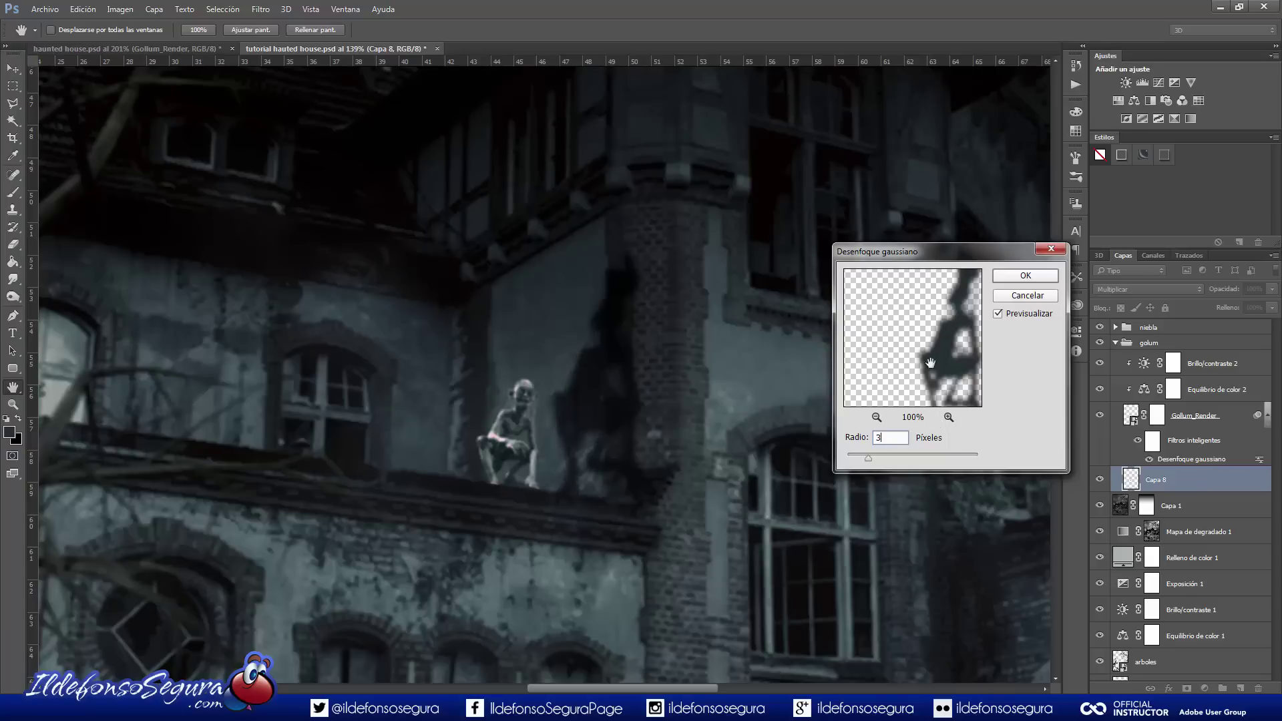
{"action": "left_click", "coordinate": [1019, 278]}
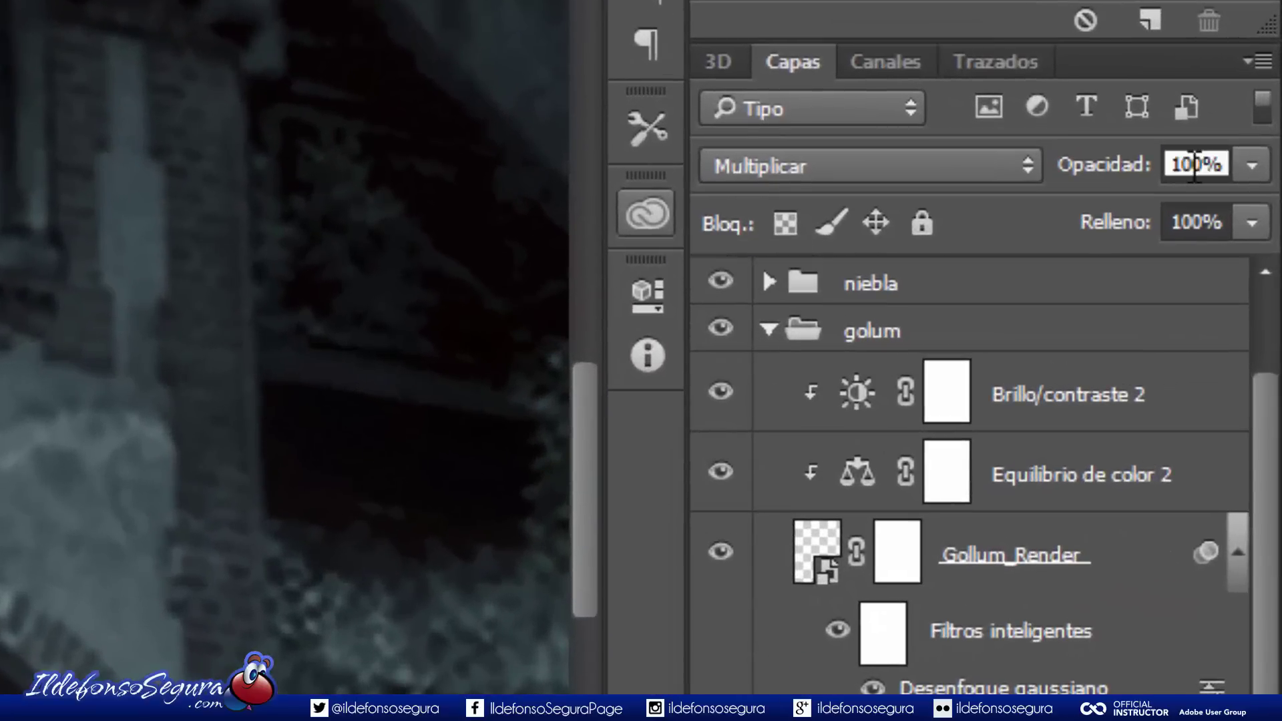
{"action": "left_click", "coordinate": [1208, 197]}
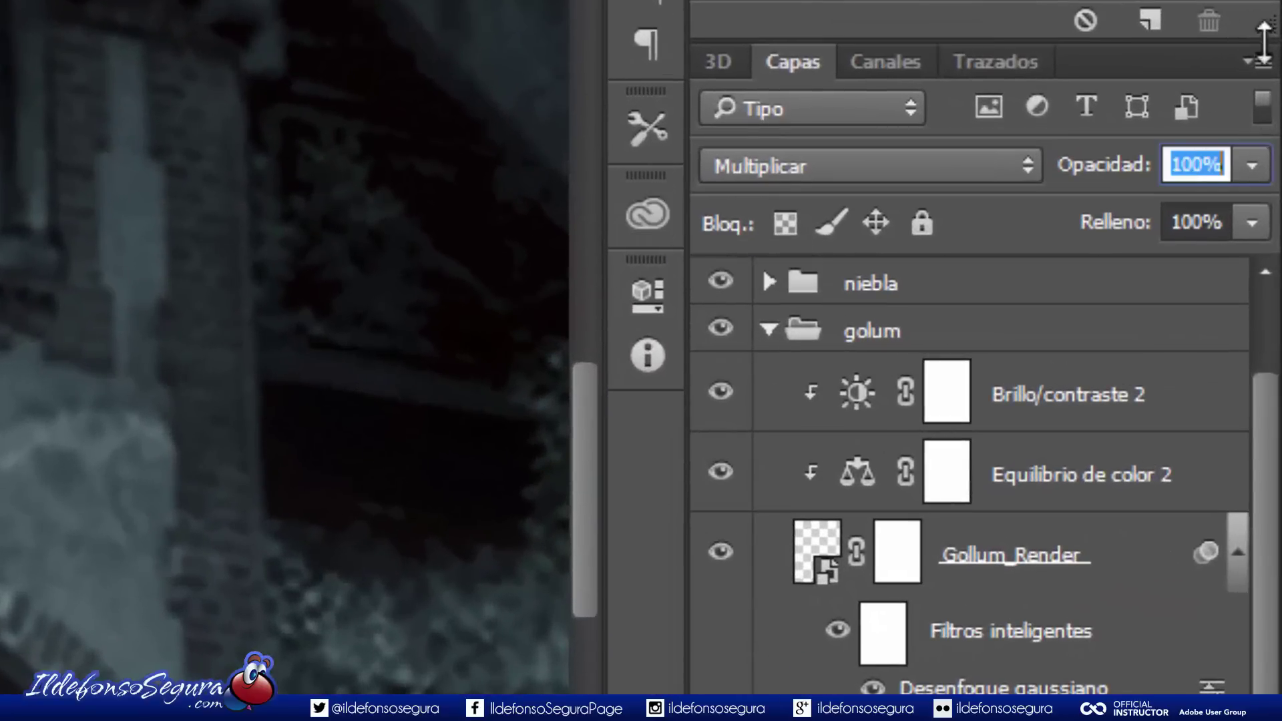
{"action": "type", "text": "50"}
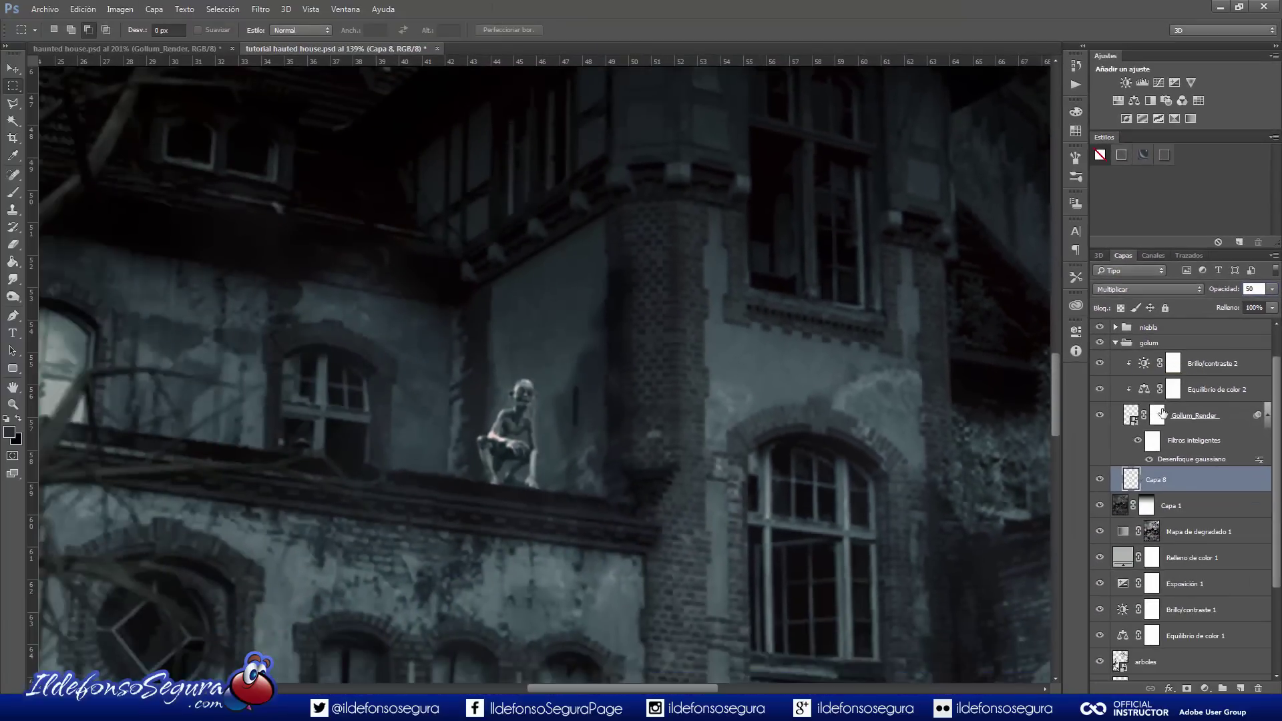
Add a layer mask to Capa 8 and fade the shadow's upper part with a soft round black brush of about 341 px
{"action": "left_click", "coordinate": [1165, 489]}
{"action": "left_click", "coordinate": [1187, 688]}
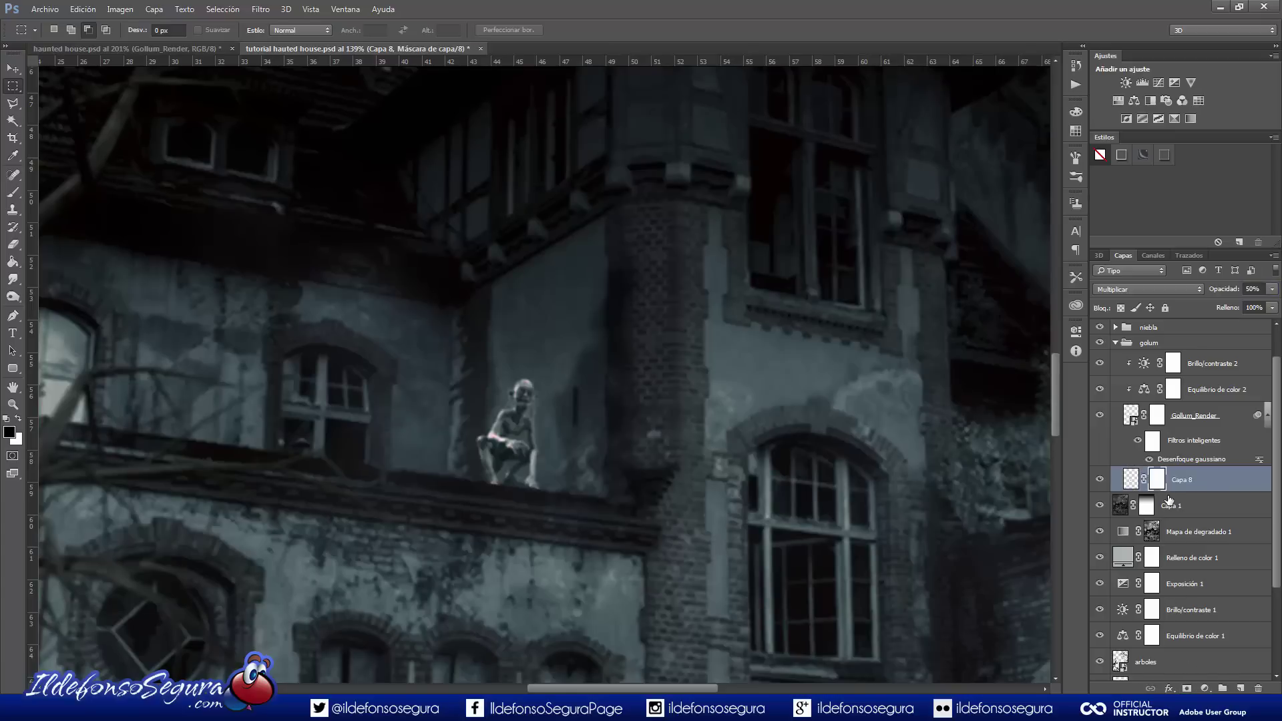
{"action": "left_click", "coordinate": [12, 192]}
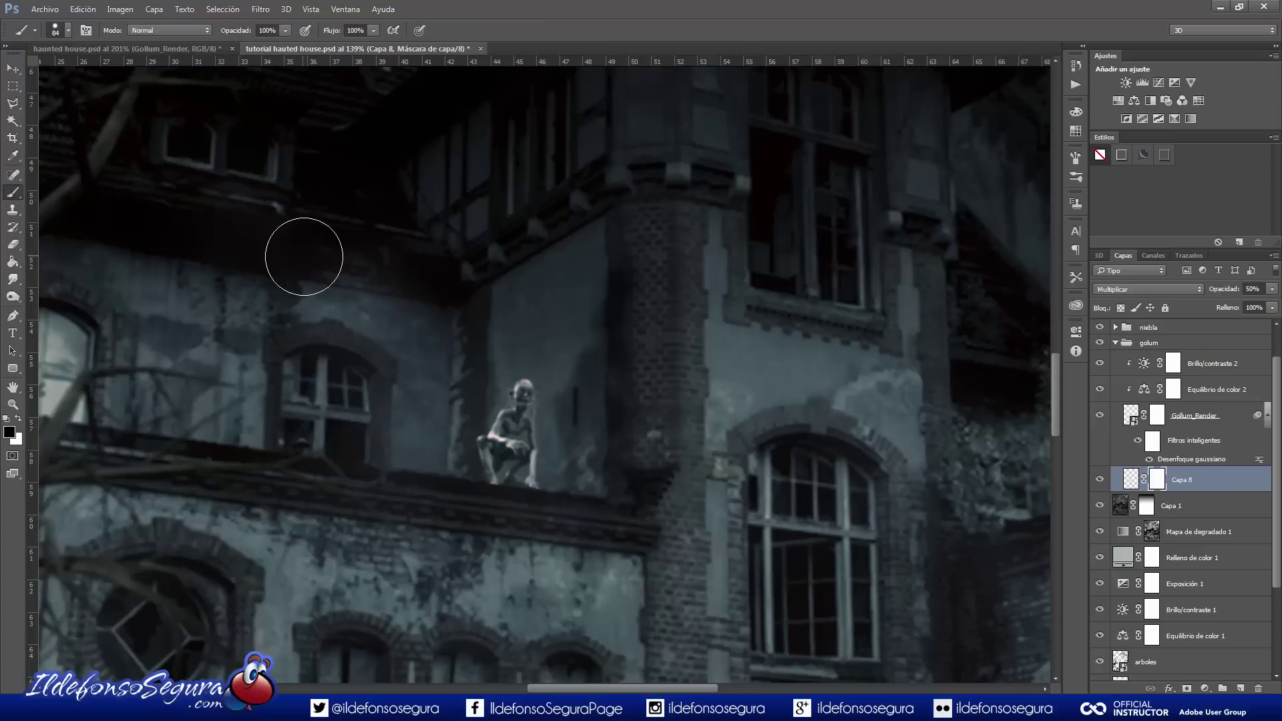
{"action": "left_click_drag", "start_coordinate": [301, 258], "coordinate": [366, 261]}
{"action": "right_click", "coordinate": [366, 263]}
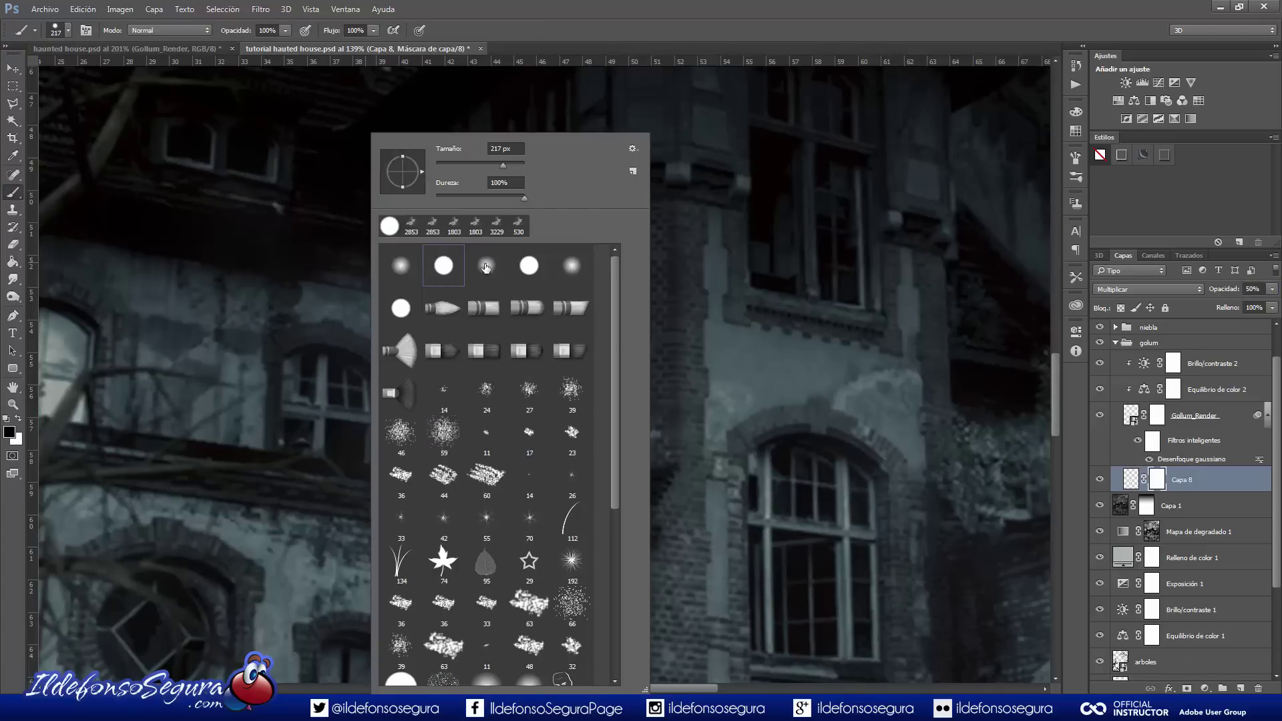
{"action": "left_click", "coordinate": [486, 267]}
{"action": "mouse_move", "coordinate": [681, 289]}
{"action": "left_mouse_down"}
{"action": "mouse_move", "coordinate": [708, 313]}
{"action": "mouse_move", "coordinate": [735, 264]}
{"action": "left_mouse_up"}
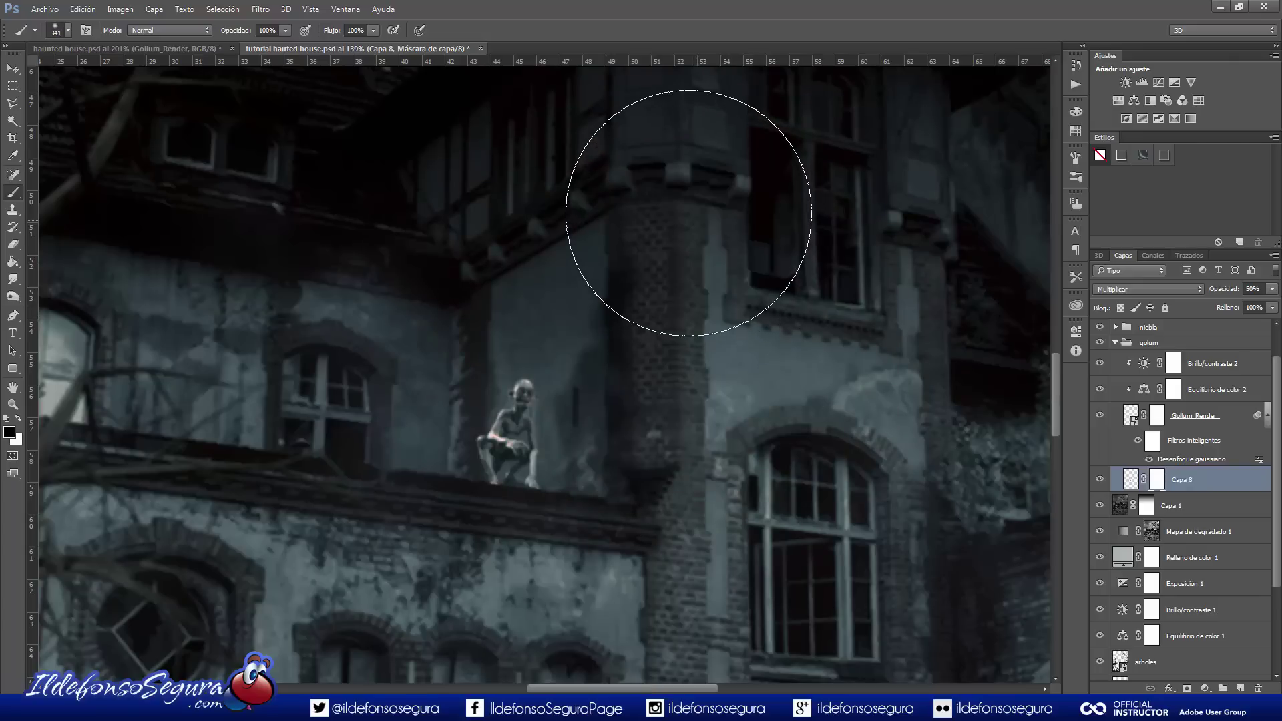
{"action": "left_click", "coordinate": [688, 213]}
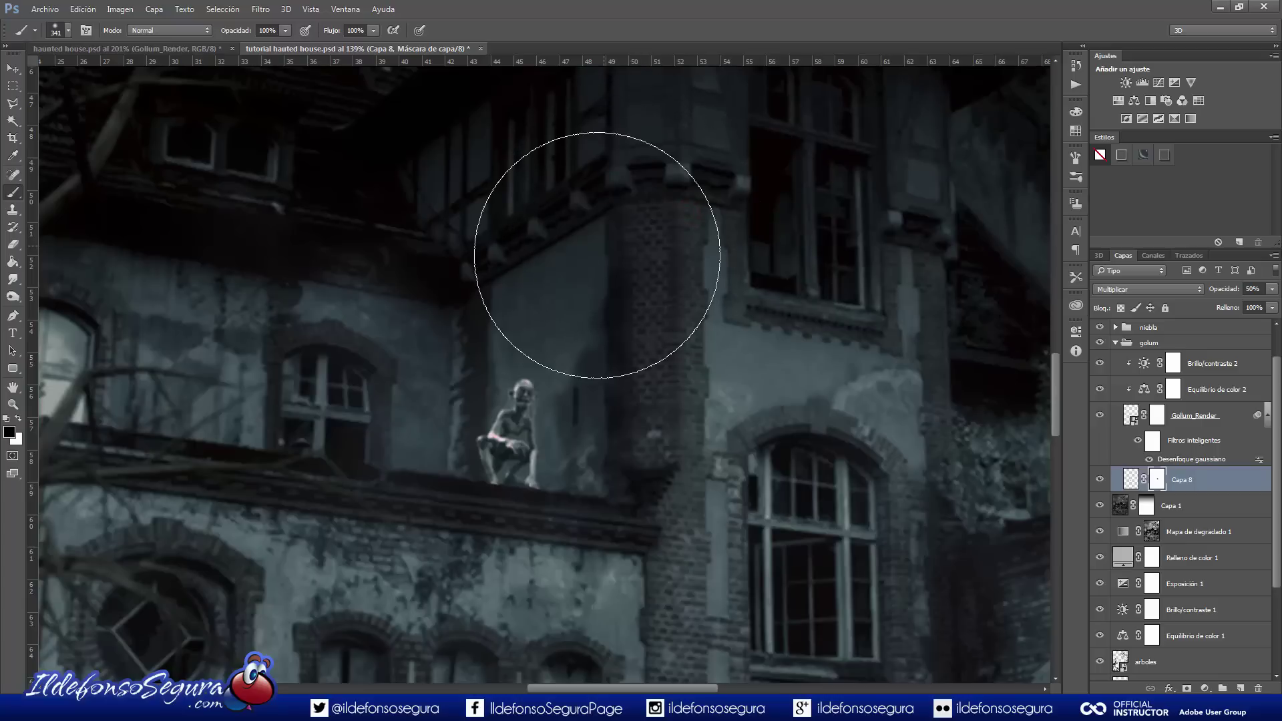
{"action": "left_click", "coordinate": [597, 255]}
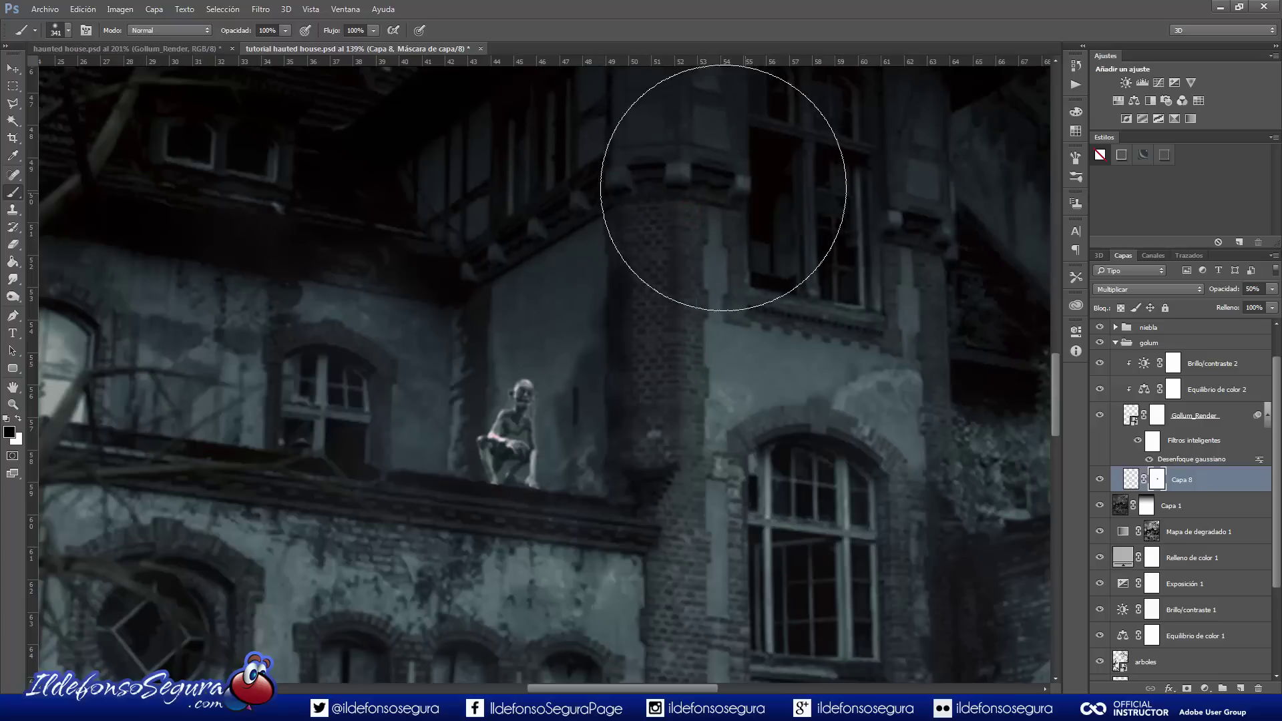
{"action": "left_click", "coordinate": [827, 219]}
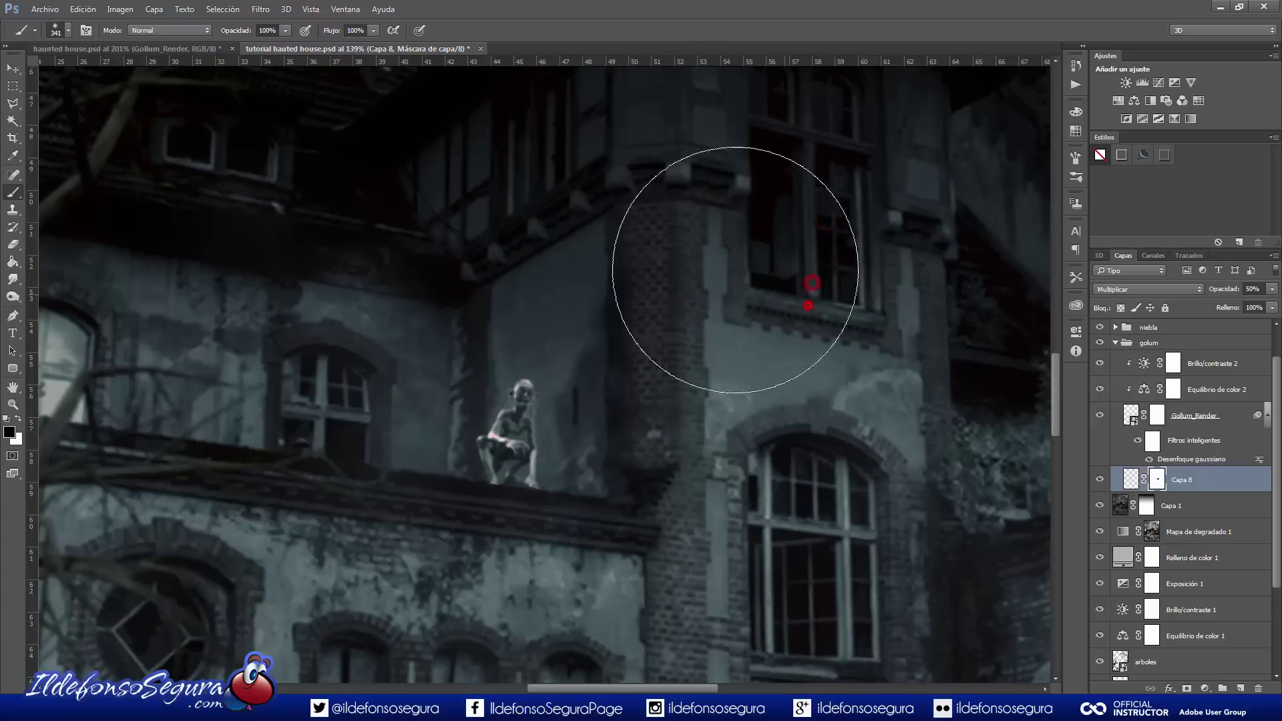
{"action": "left_click", "coordinate": [656, 139]}
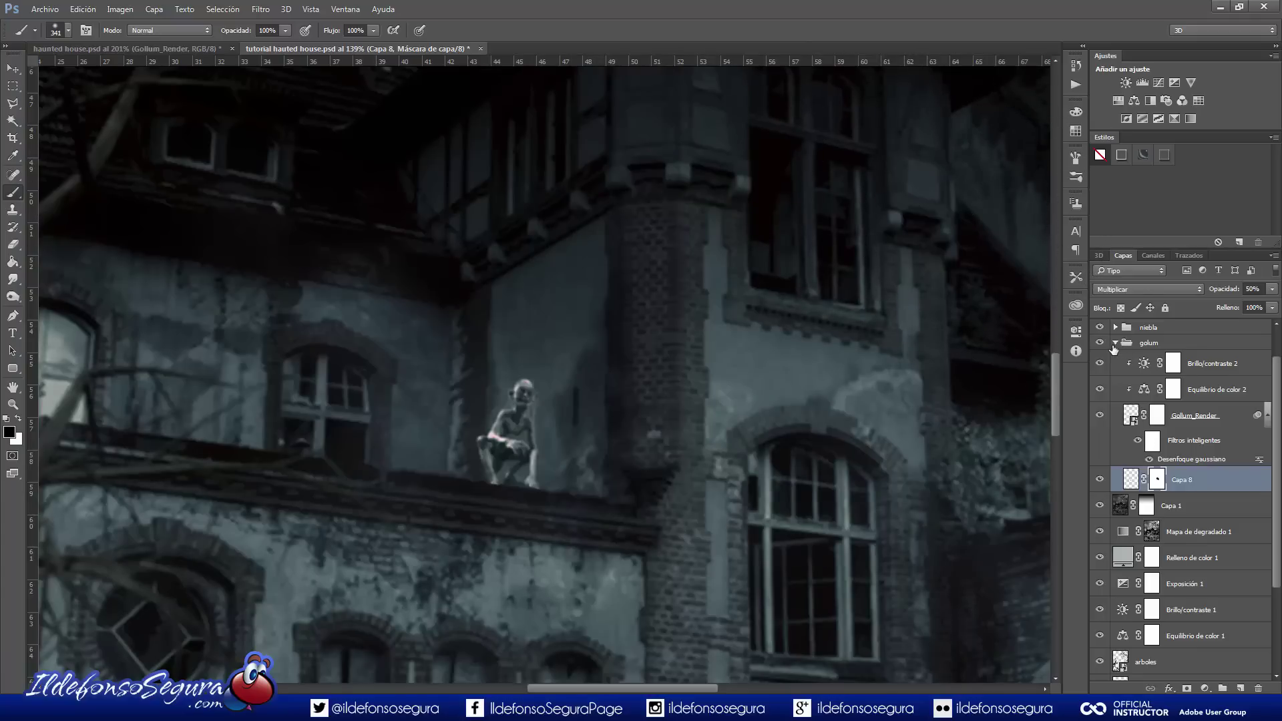
Collapse the golum group and check Gollum and his shadow within the whole poster
{"action": "left_click", "coordinate": [1114, 343]}
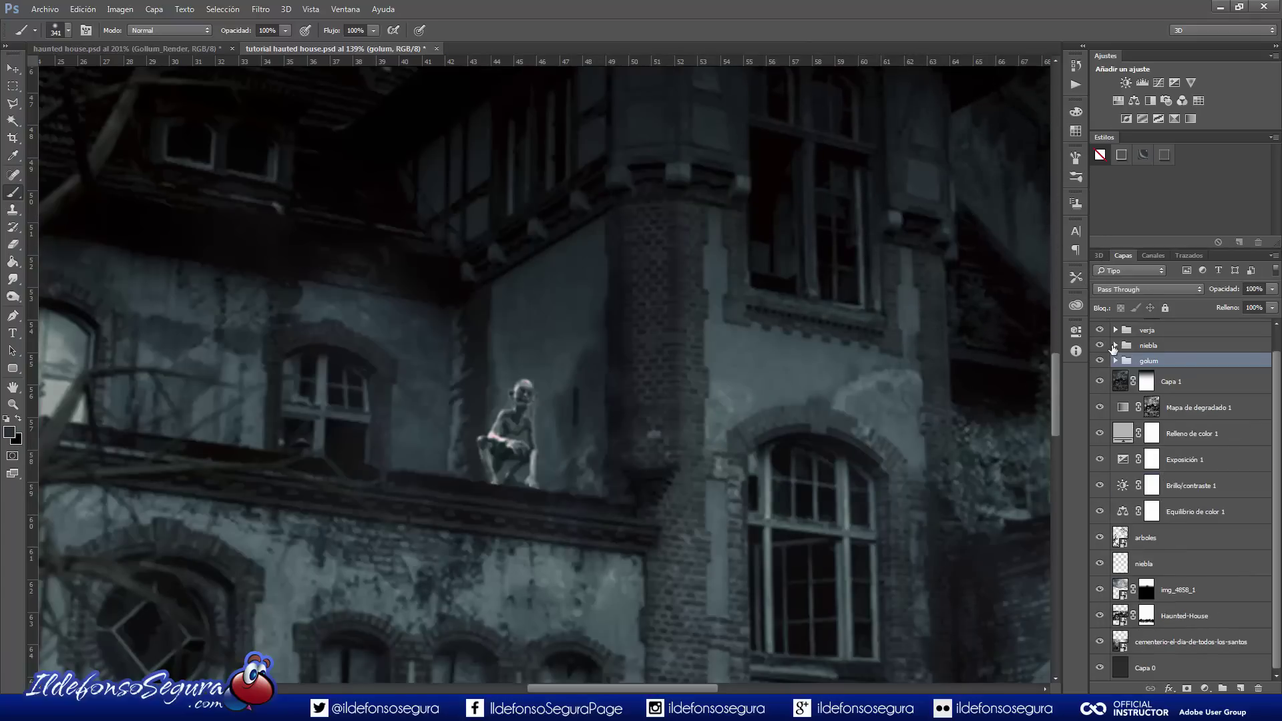
{"action": "key", "text": "ctrl+0"}
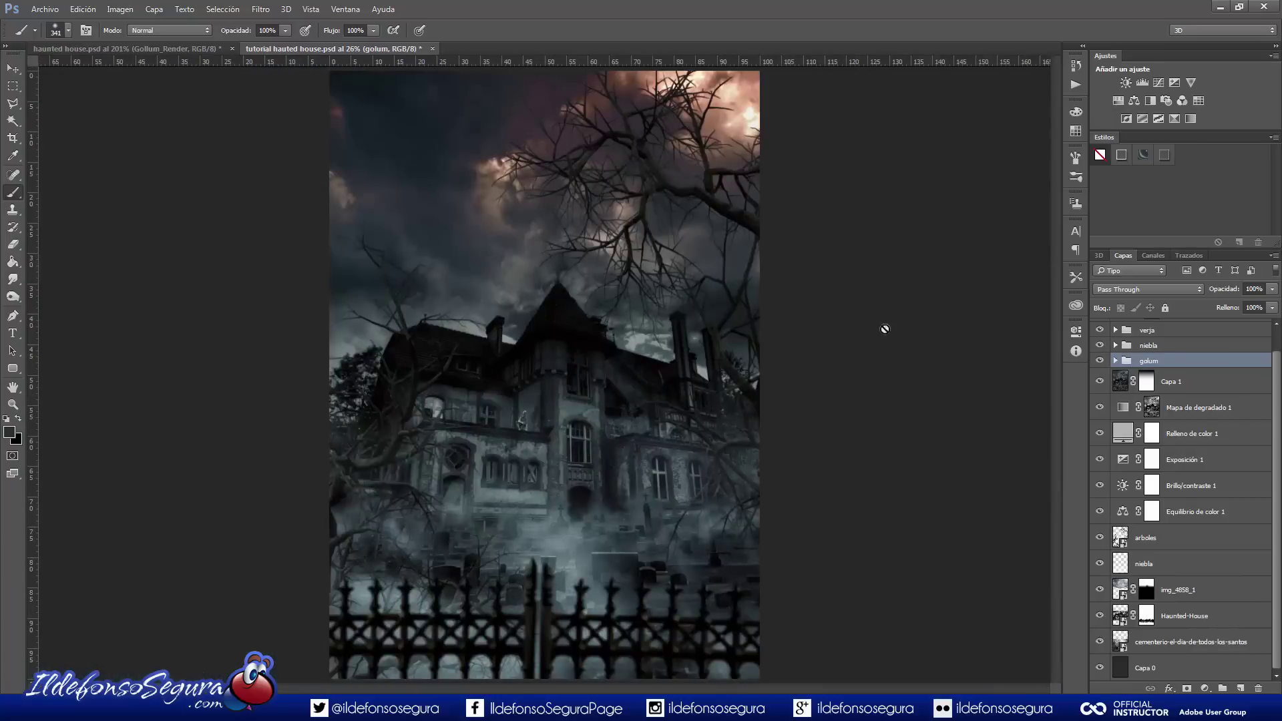
{"action": "scroll", "coordinate": [528, 401], "scroll_direction": "up", "scroll_amount": 5}
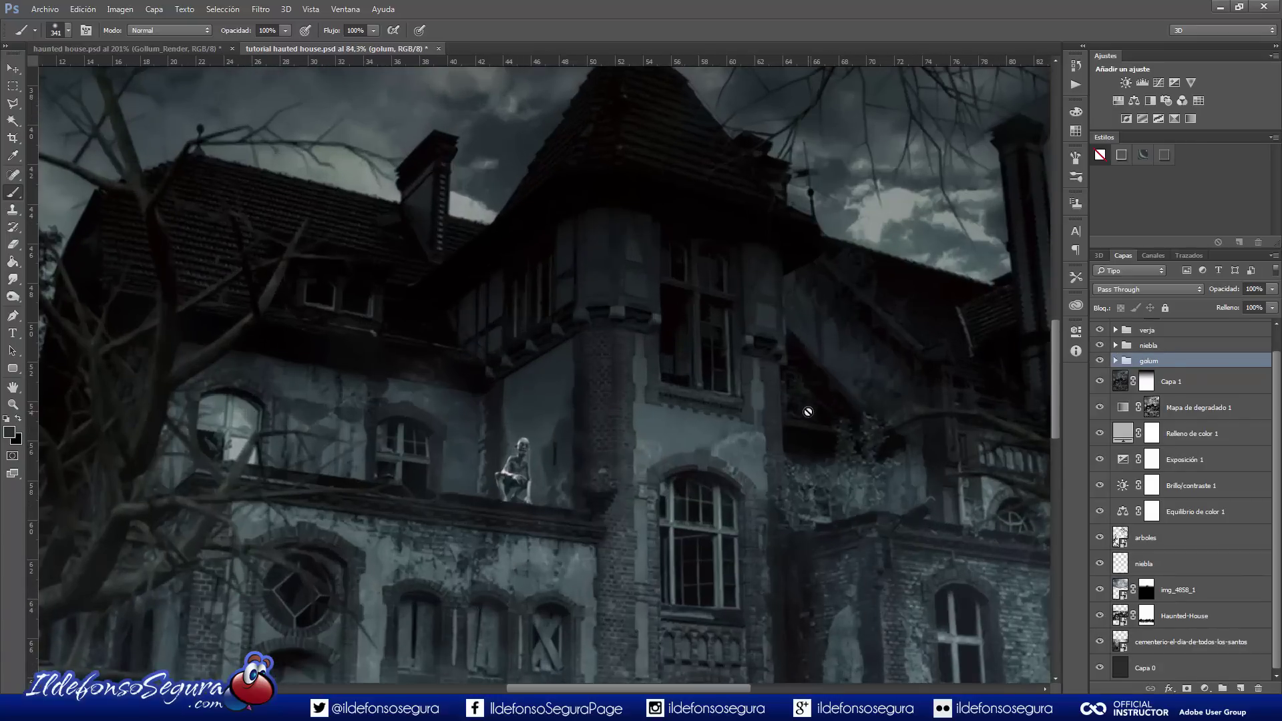
{"action": "scroll", "coordinate": [808, 412], "scroll_direction": "down", "scroll_amount": 5}
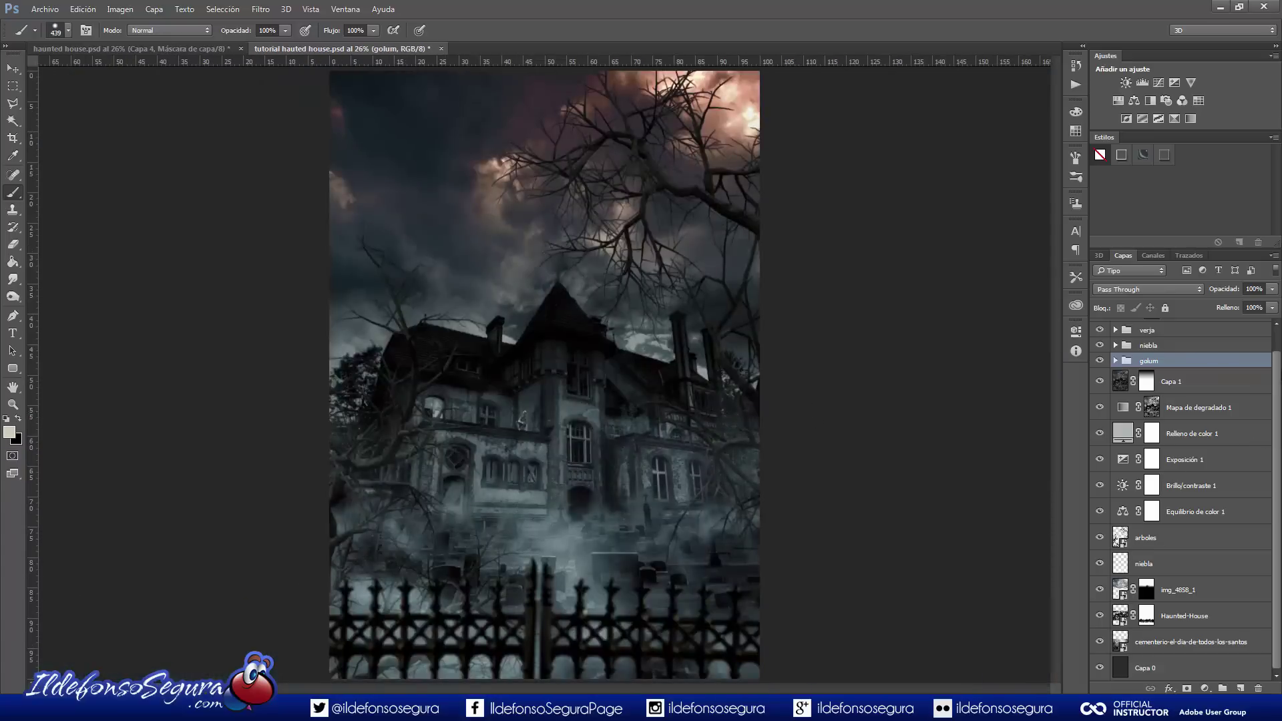
Add a solid color fill layer in light beige #d0cebd above Mapa de degradado 2
{"action": "scroll", "coordinate": [1276, 380], "scroll_direction": "up", "scroll_amount": 1}
{"action": "left_click", "coordinate": [1192, 332]}
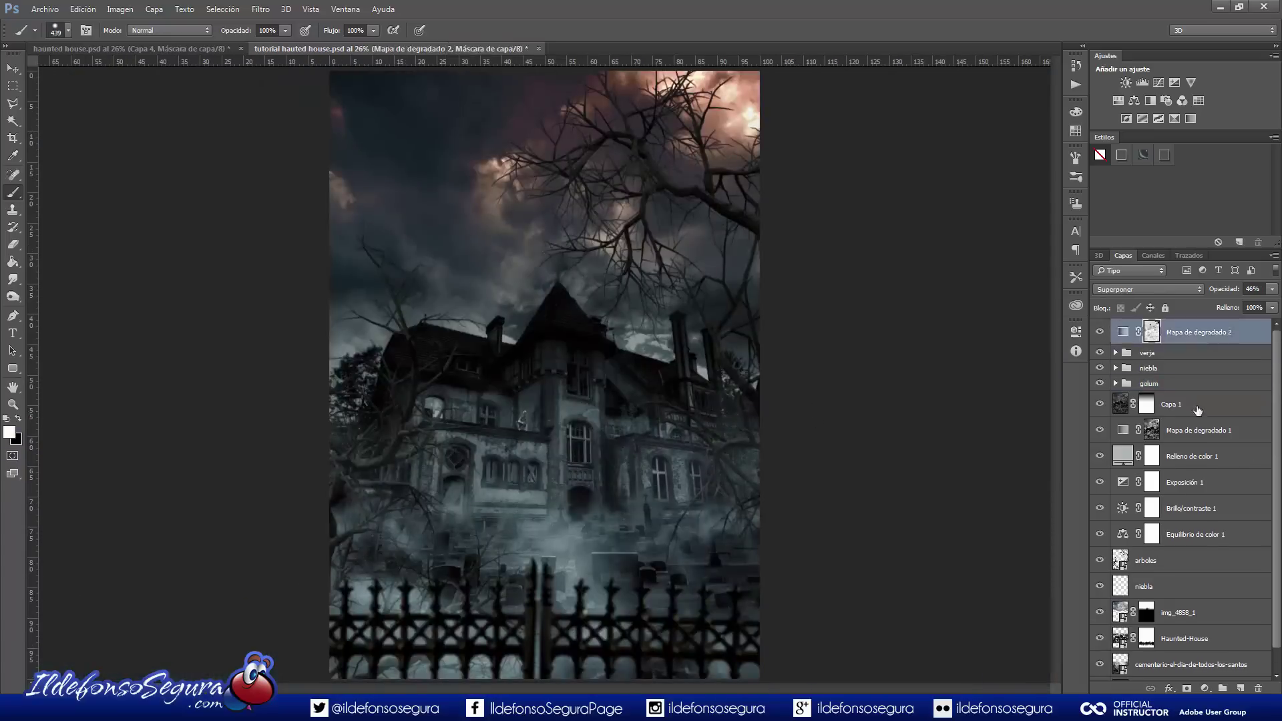
{"action": "left_click", "coordinate": [1206, 689]}
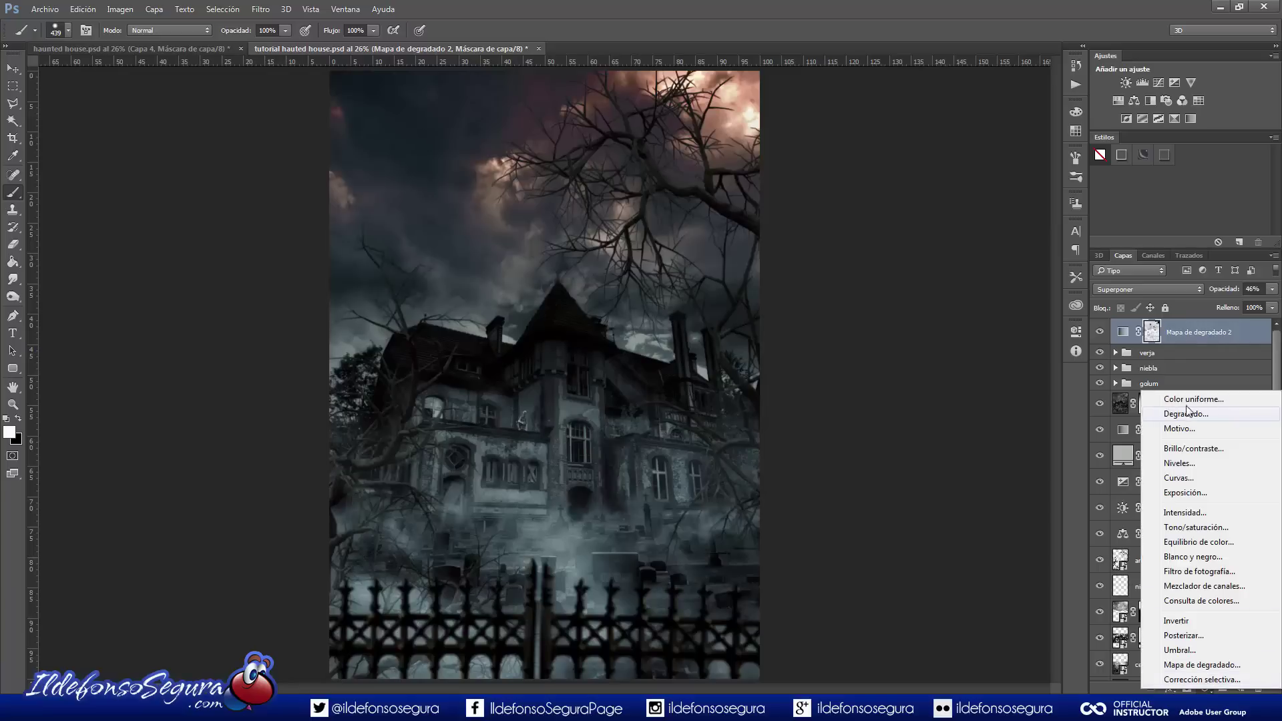
{"action": "left_click", "coordinate": [1187, 401]}
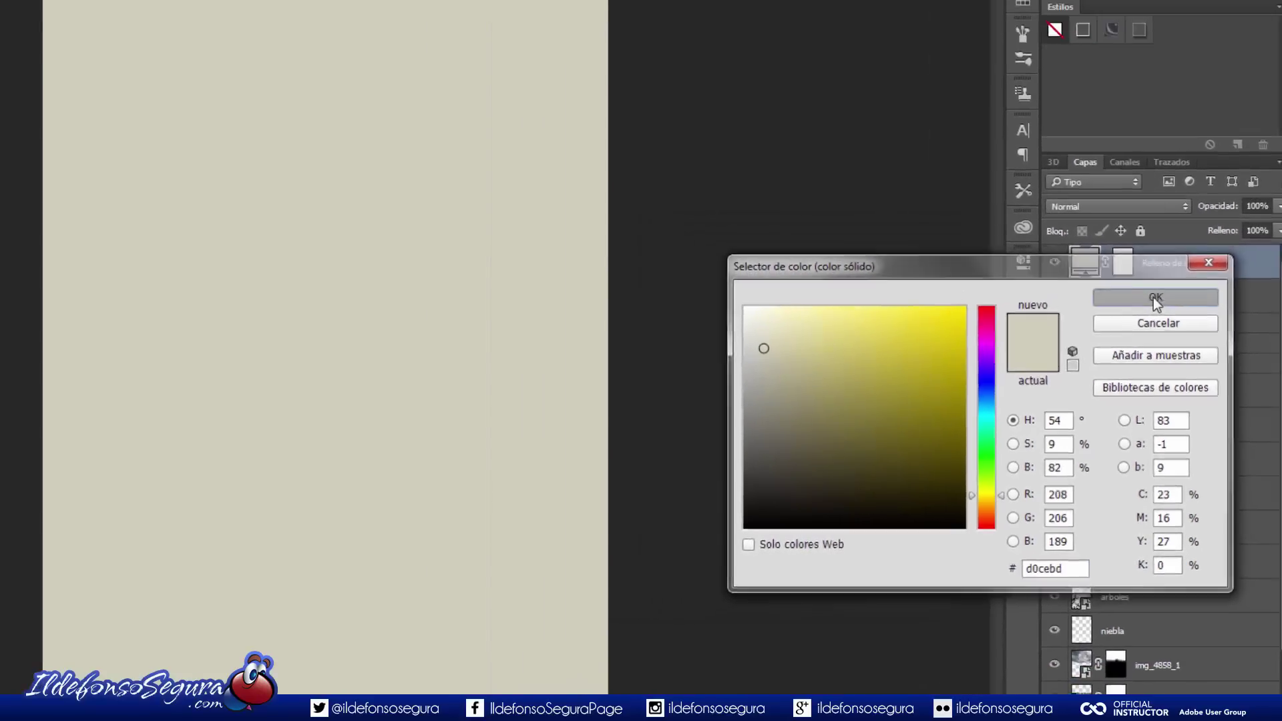
{"action": "left_click", "coordinate": [1130, 217]}
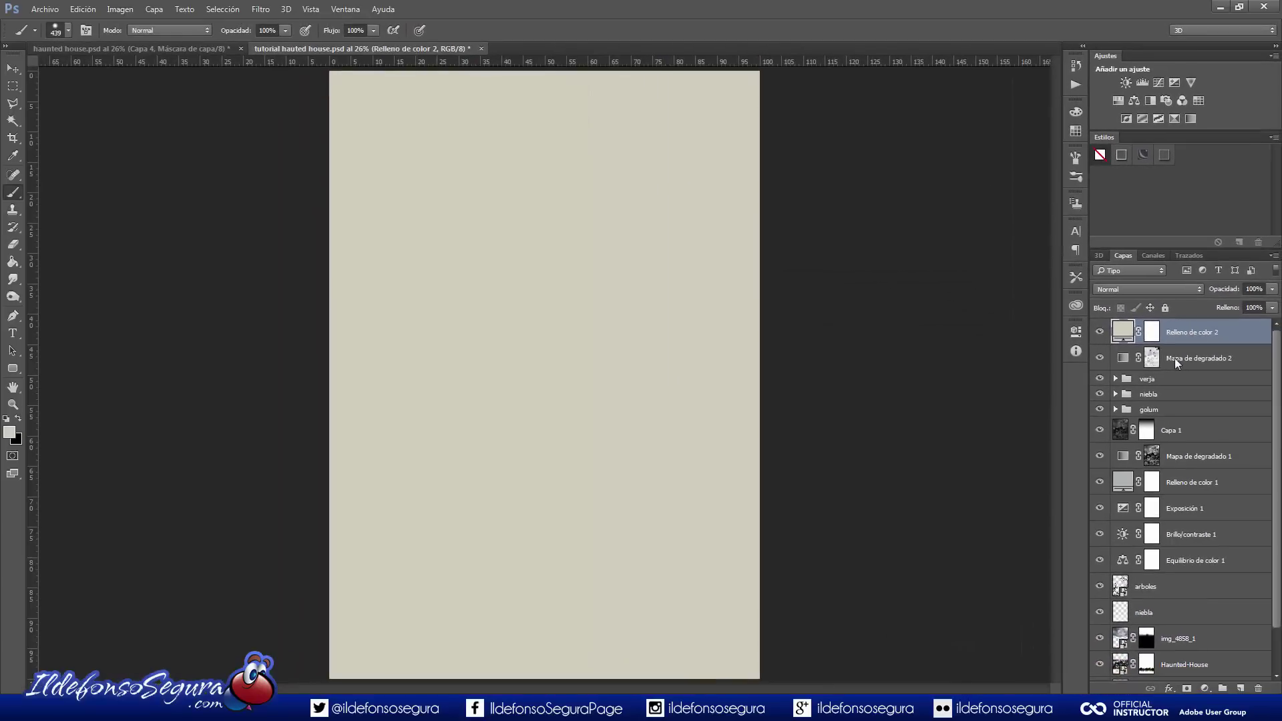
Invert the mask of Relleno de color 2 and reveal a round moon in the sky with a white 462 px brush at 73% hardness
{"action": "left_click", "coordinate": [1154, 334]}
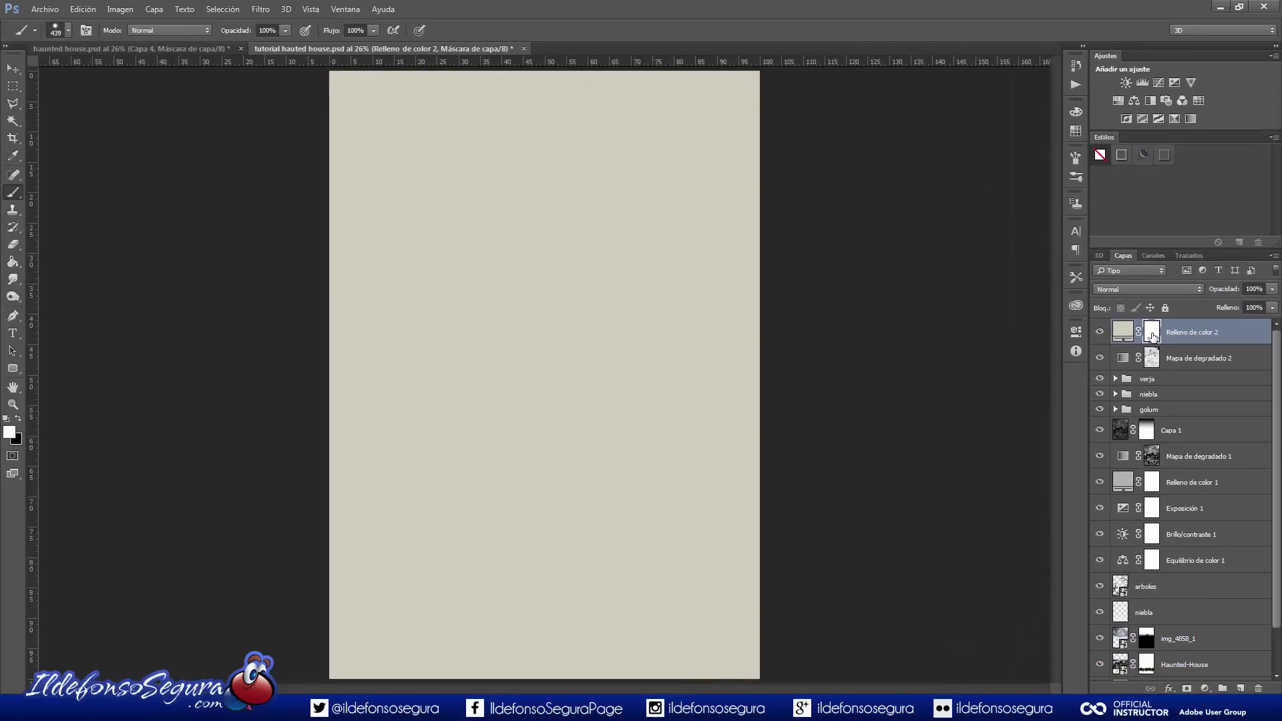
{"action": "key", "text": "ctrl+i"}
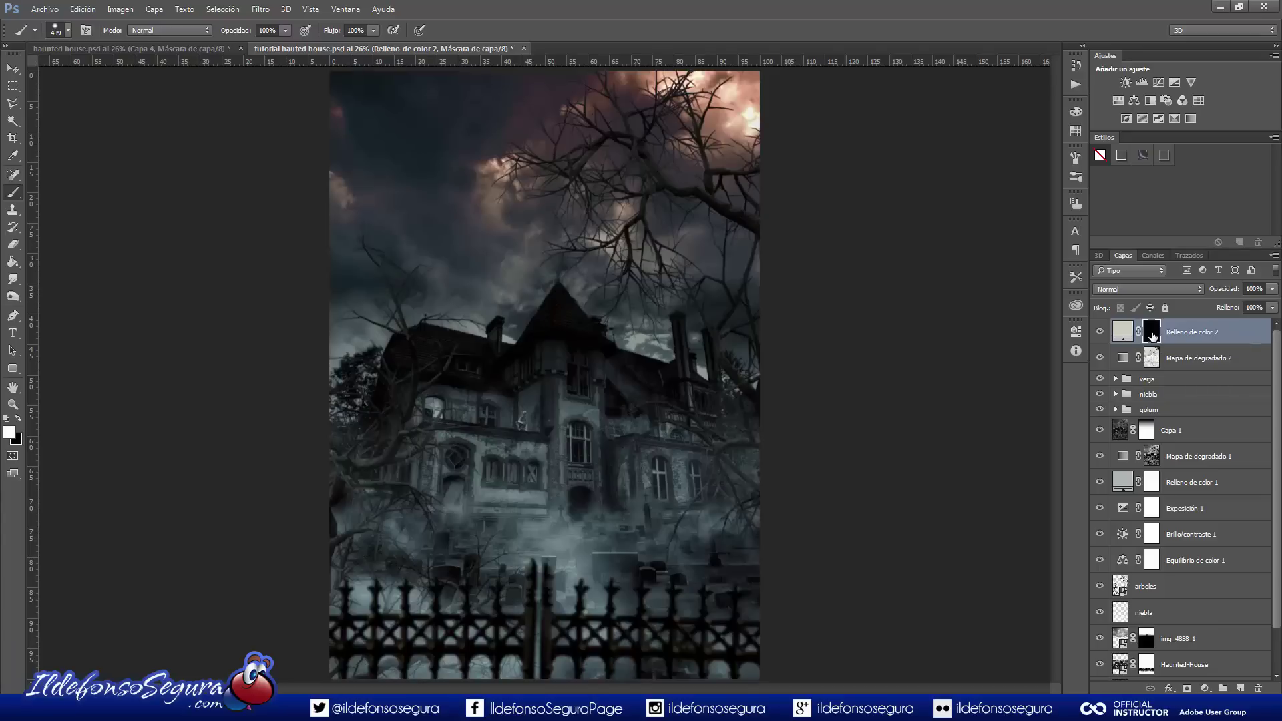
{"action": "left_click", "coordinate": [68, 31]}
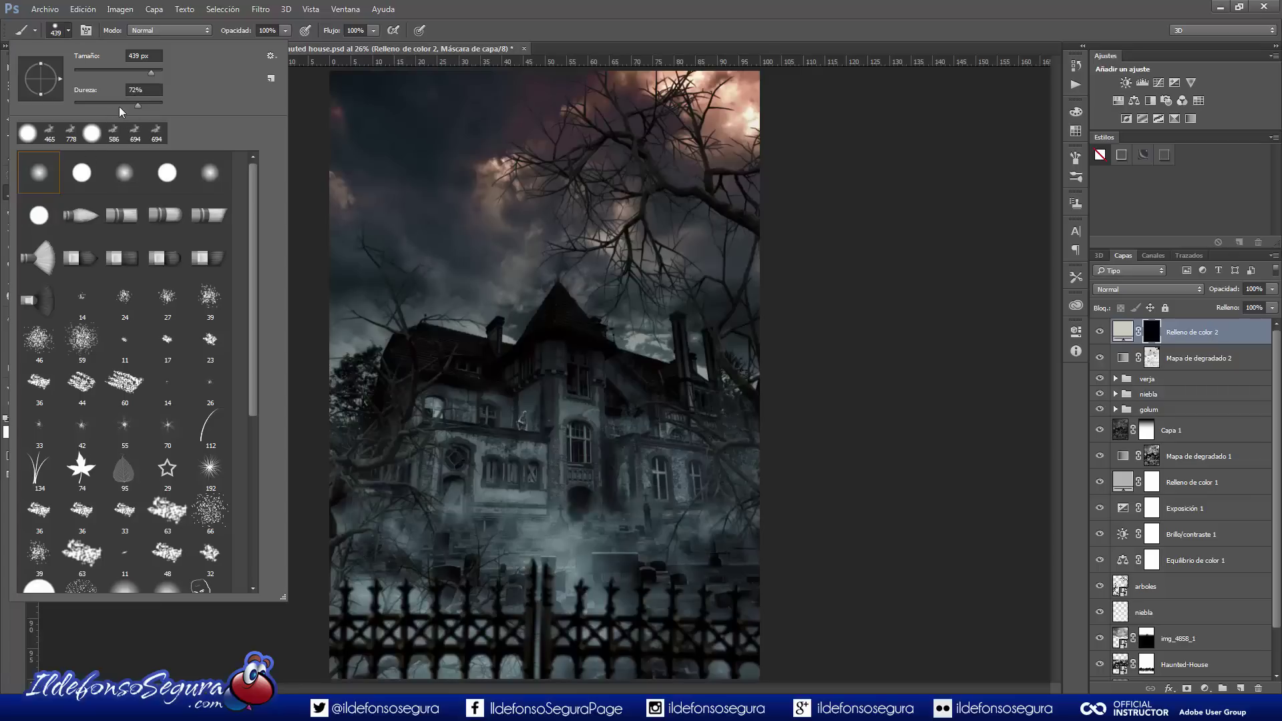
{"action": "left_click", "coordinate": [140, 106]}
{"action": "left_click", "coordinate": [454, 26]}
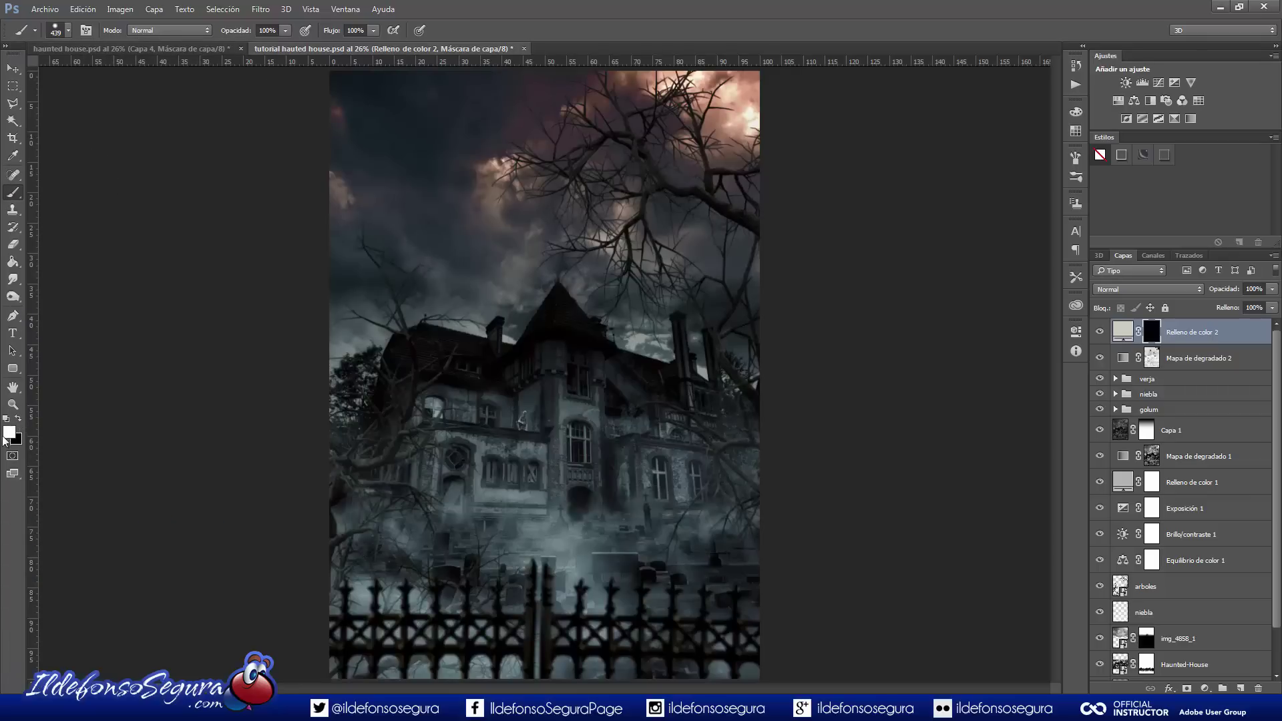
{"action": "right_click", "coordinate": [470, 248], "text": "alt"}
{"action": "left_click_drag", "start_coordinate": [474, 250], "coordinate": [465, 237]}
{"action": "left_click", "coordinate": [465, 237]}
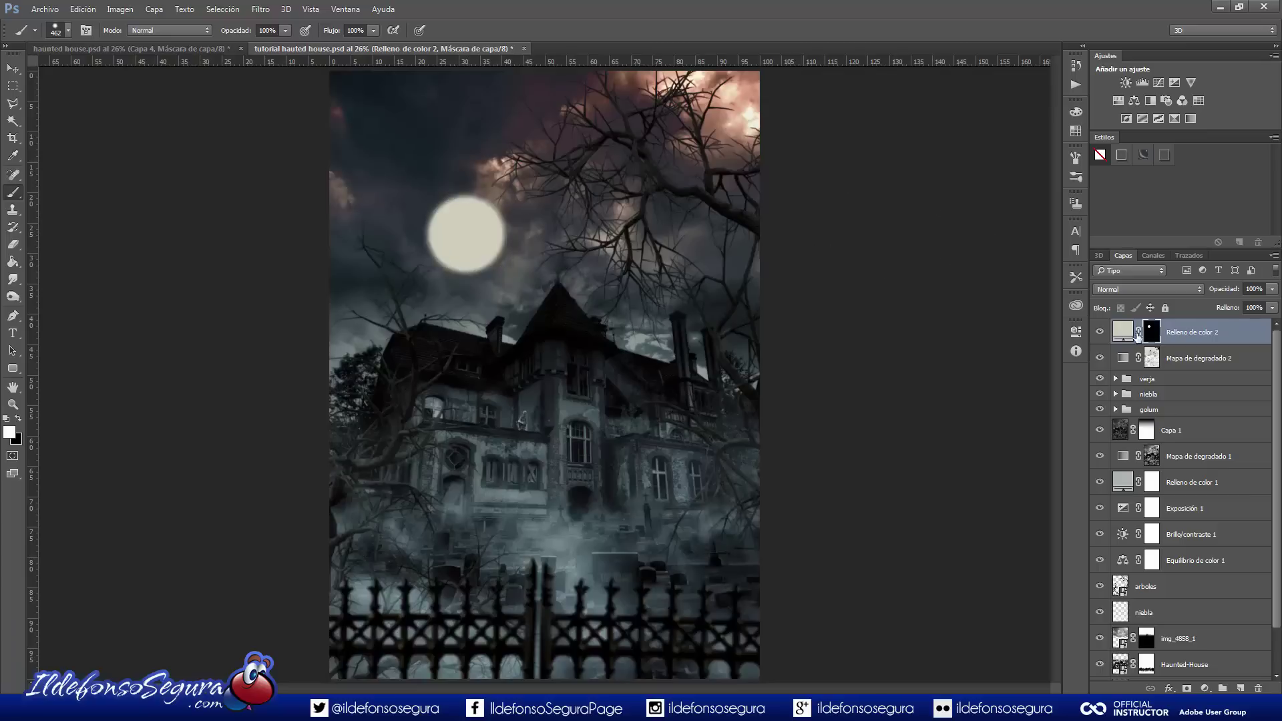
Stamp cloudy patches over the moon on the mask using the 2488 cloud brush in black, reduced to 457 px
{"action": "left_click", "coordinate": [68, 31]}
{"action": "scroll", "coordinate": [69, 357], "scroll_direction": "down", "scroll_amount": 4}
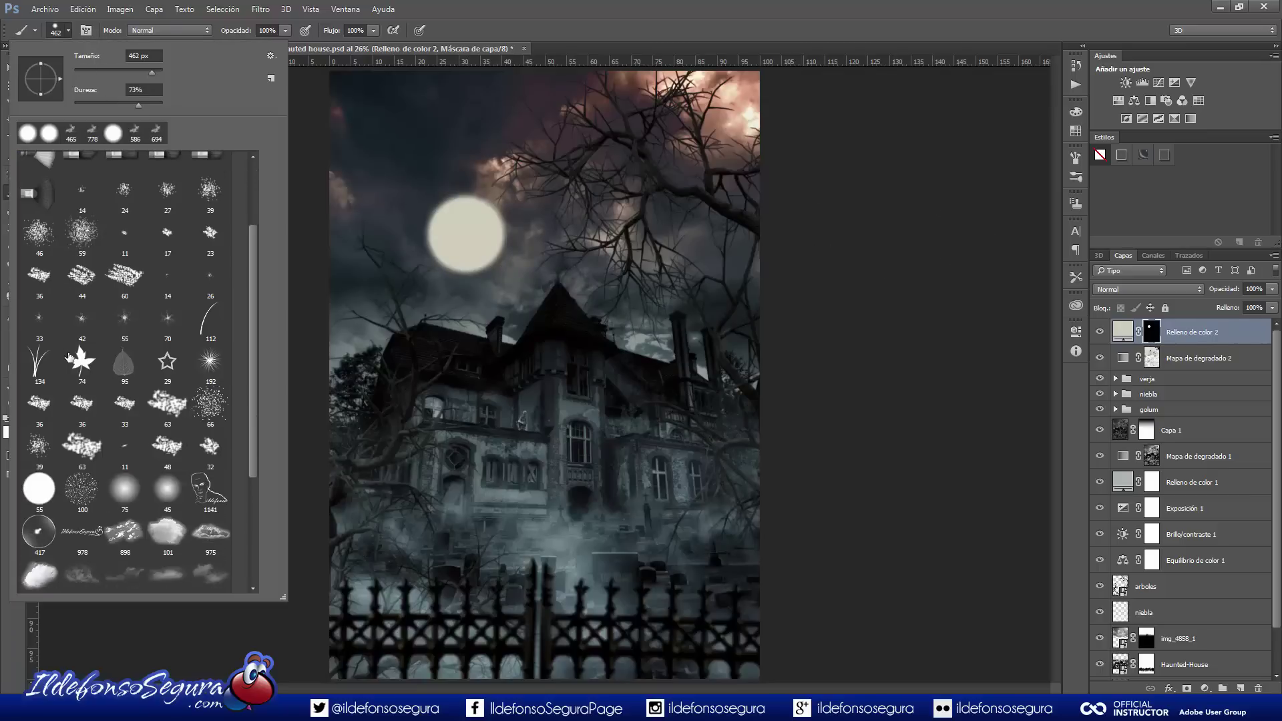
{"action": "scroll", "coordinate": [53, 434], "scroll_direction": "down", "scroll_amount": 2}
{"action": "left_click", "coordinate": [35, 538]}
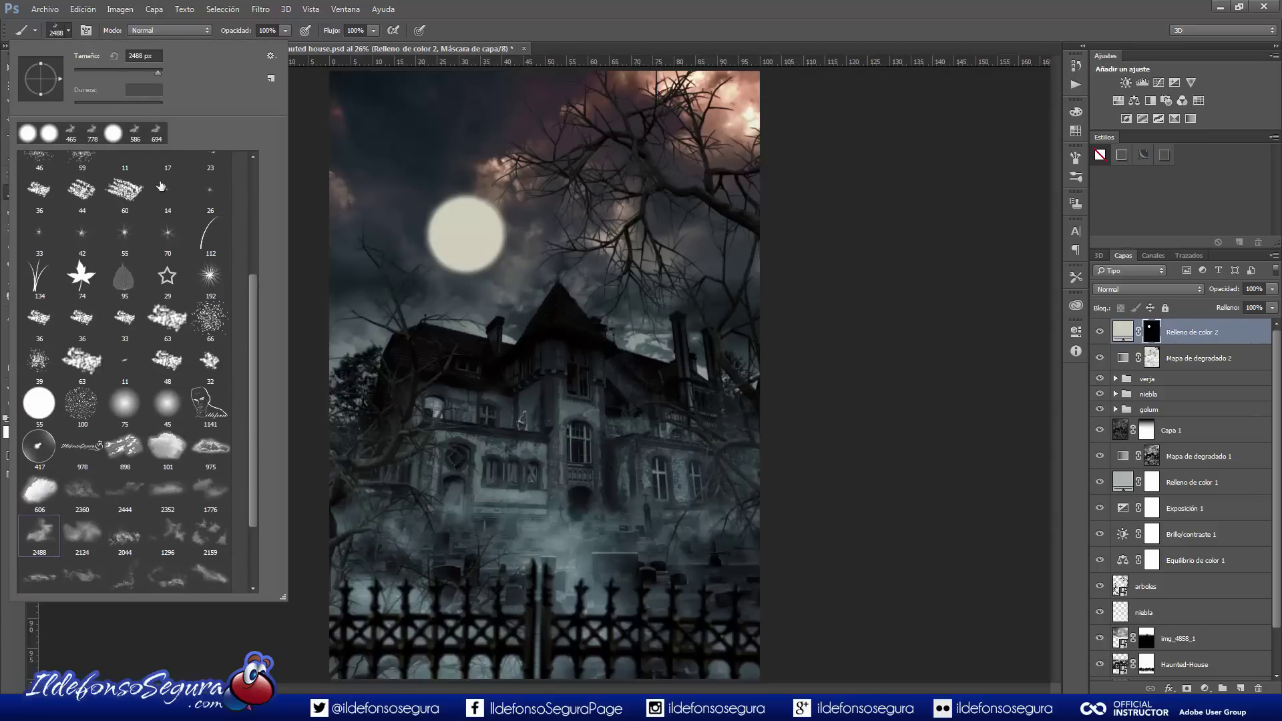
{"action": "left_click_drag", "start_coordinate": [374, 233], "coordinate": [347, 243]}
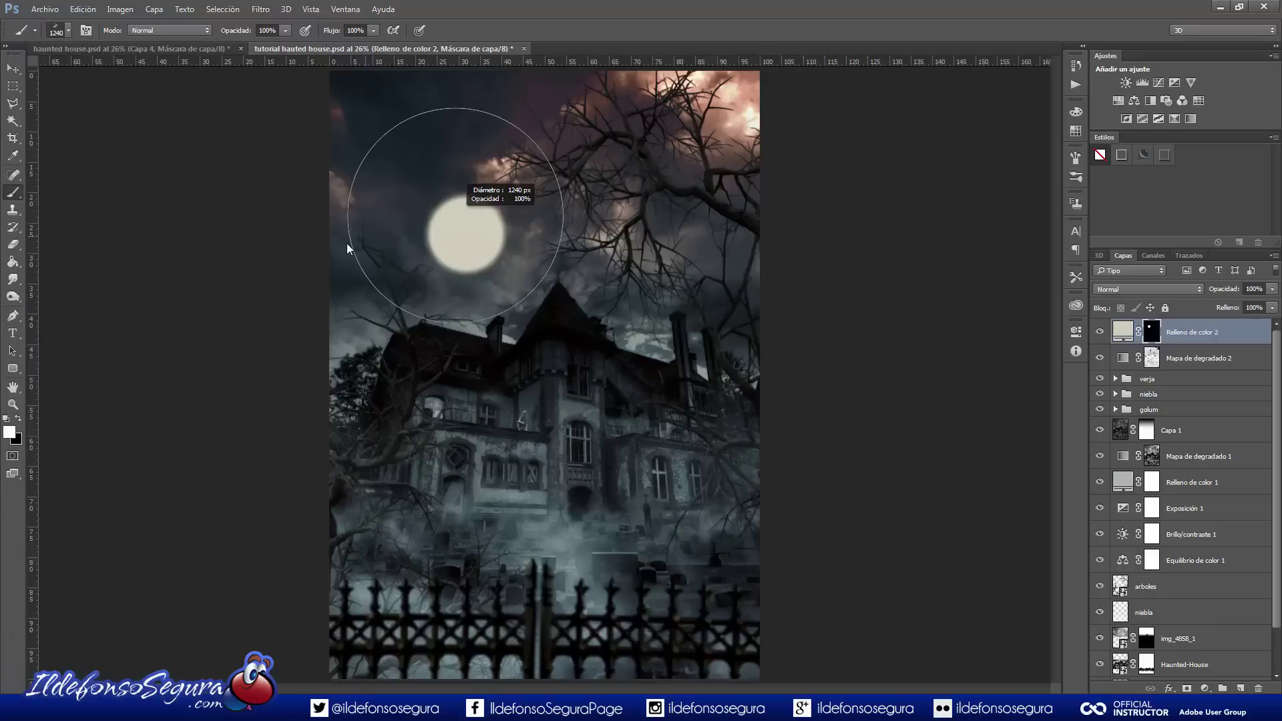
{"action": "left_click", "coordinate": [20, 419]}
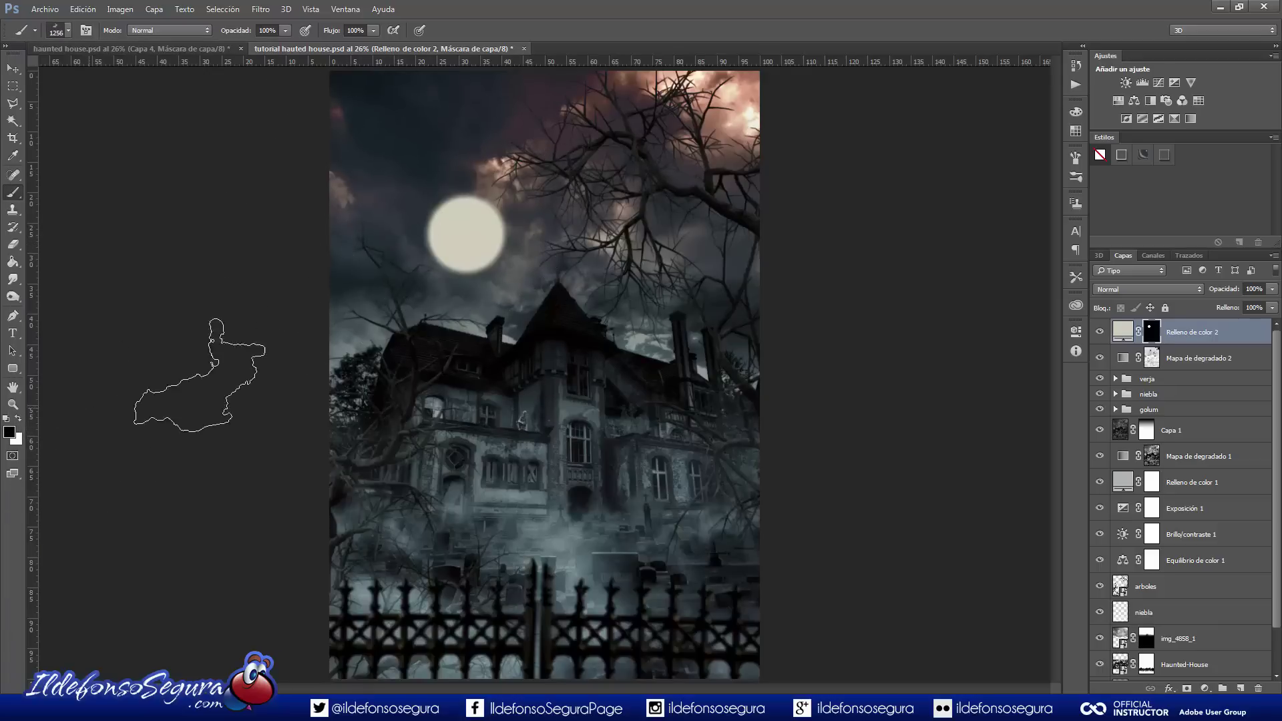
{"action": "scroll", "coordinate": [406, 287], "scroll_direction": "up", "scroll_amount": 2}
{"action": "mouse_move", "coordinate": [425, 269]}
{"action": "left_mouse_down"}
{"action": "mouse_move", "coordinate": [359, 278]}
{"action": "mouse_move", "coordinate": [399, 273]}
{"action": "left_mouse_up"}
{"action": "scroll", "coordinate": [437, 247], "scroll_direction": "up", "scroll_amount": 2}
{"action": "scroll", "coordinate": [448, 235], "scroll_direction": "up", "scroll_amount": 1}
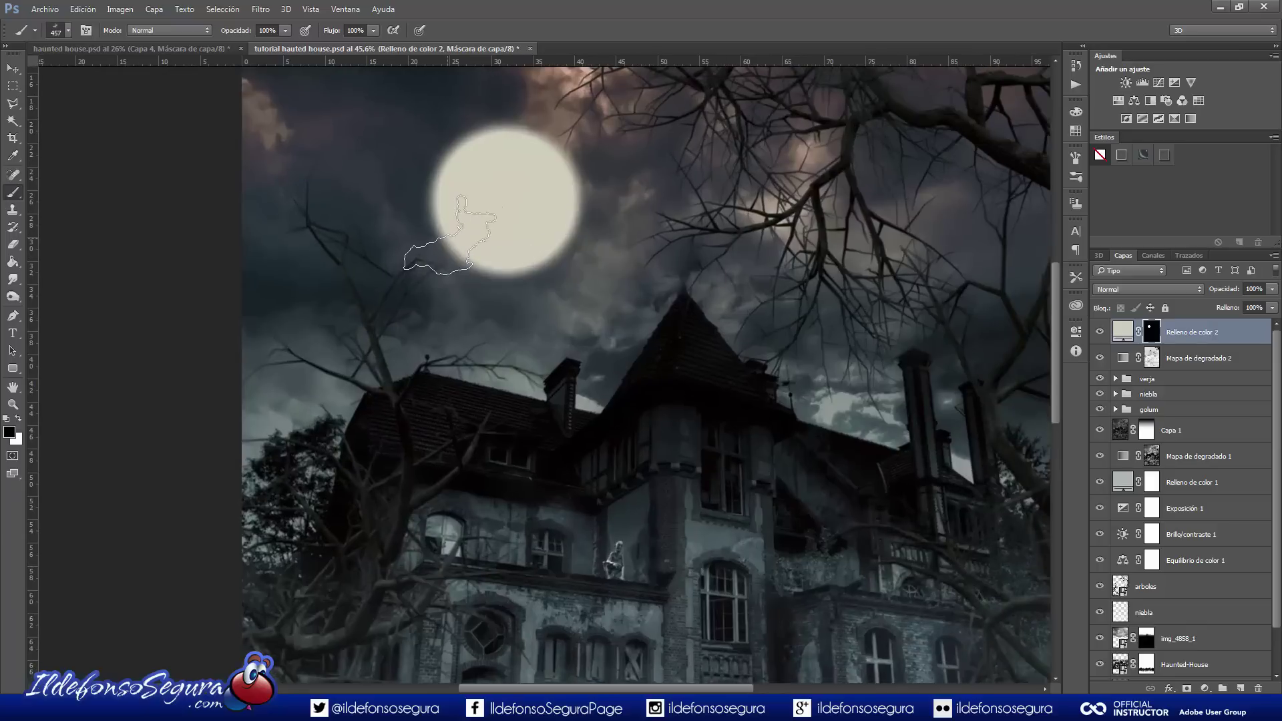
{"action": "left_click", "coordinate": [471, 223]}
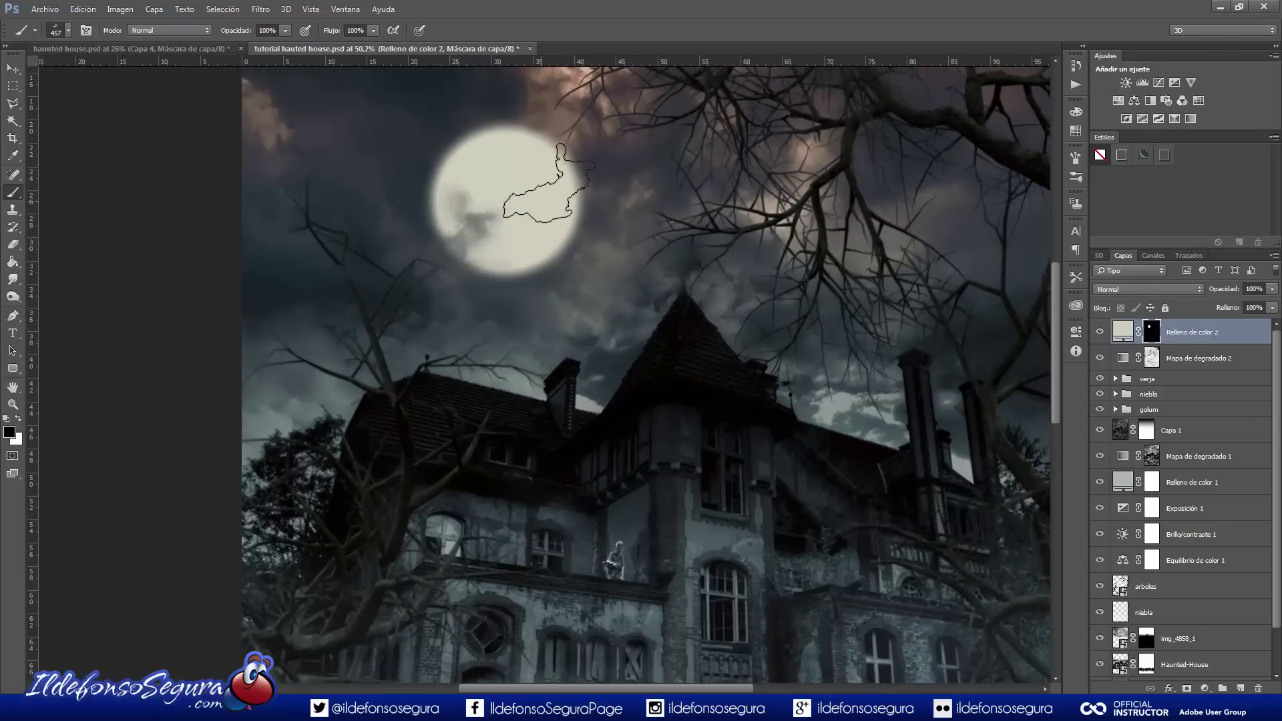
{"action": "left_click", "coordinate": [538, 183]}
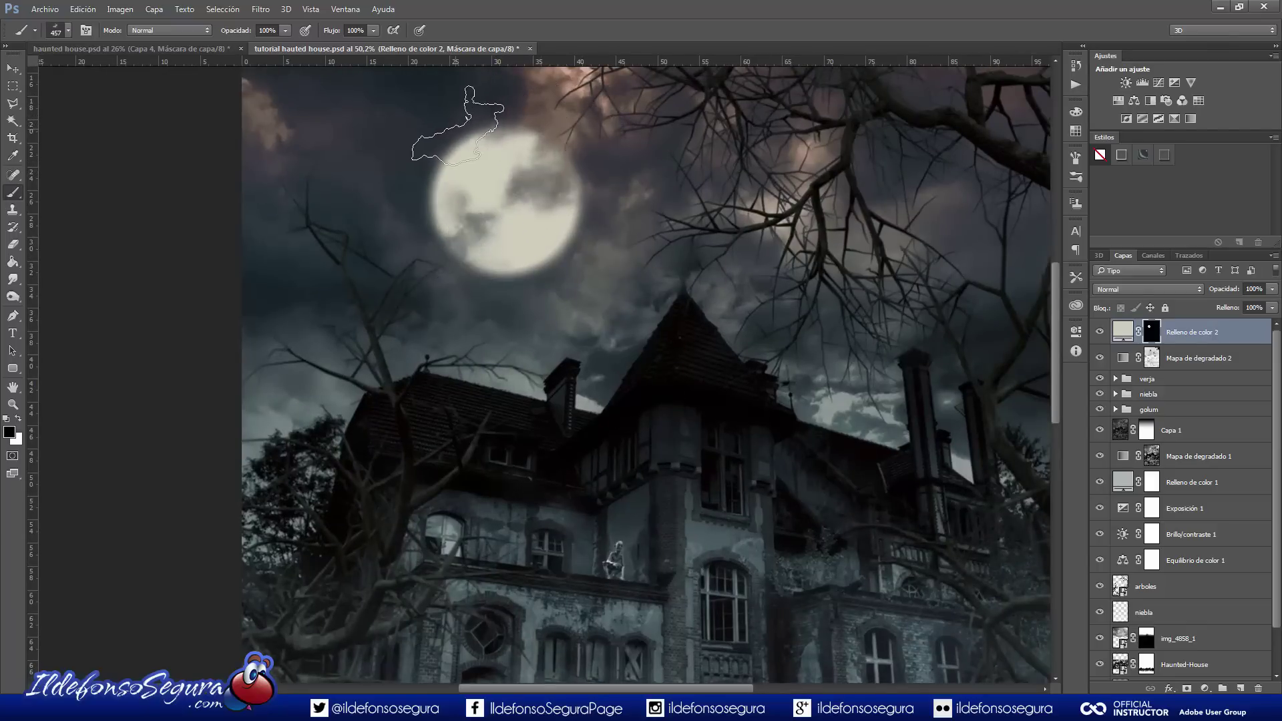
{"action": "left_click", "coordinate": [480, 115]}
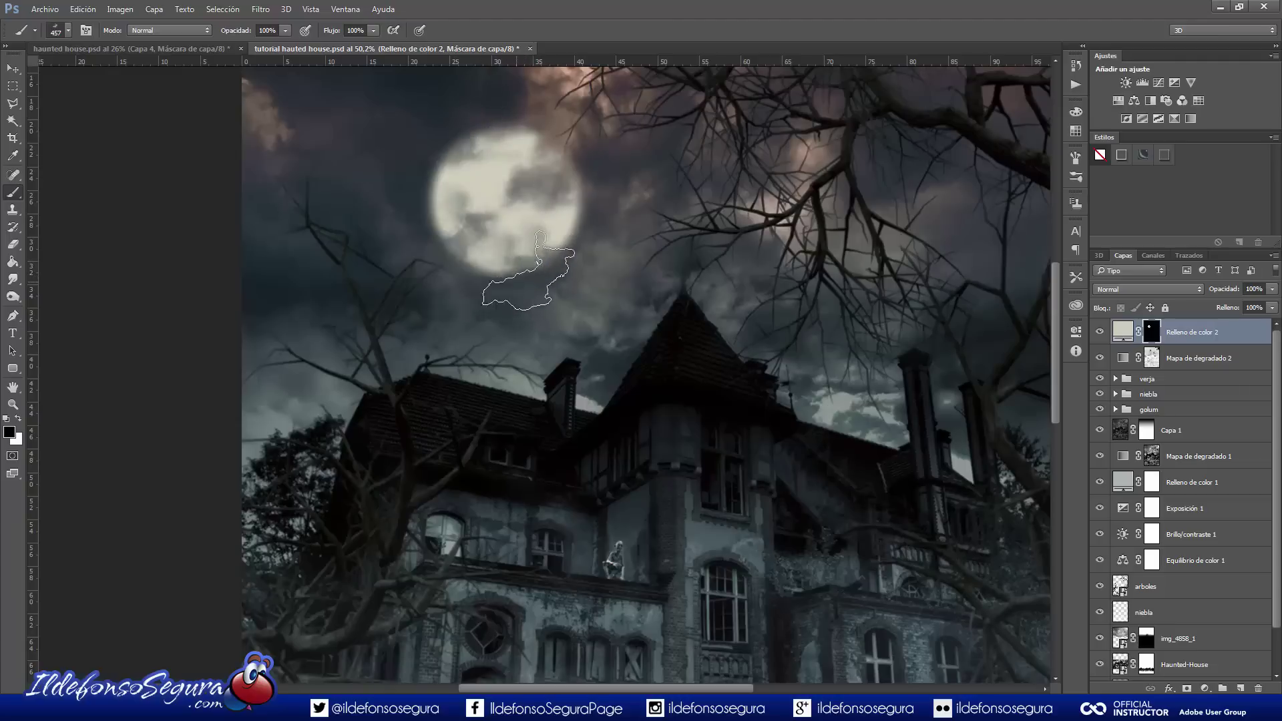
Rotate the cloud brush tip and fade the moon's edges into the surrounding clouds on the mask
{"action": "right_click", "coordinate": [691, 176]}
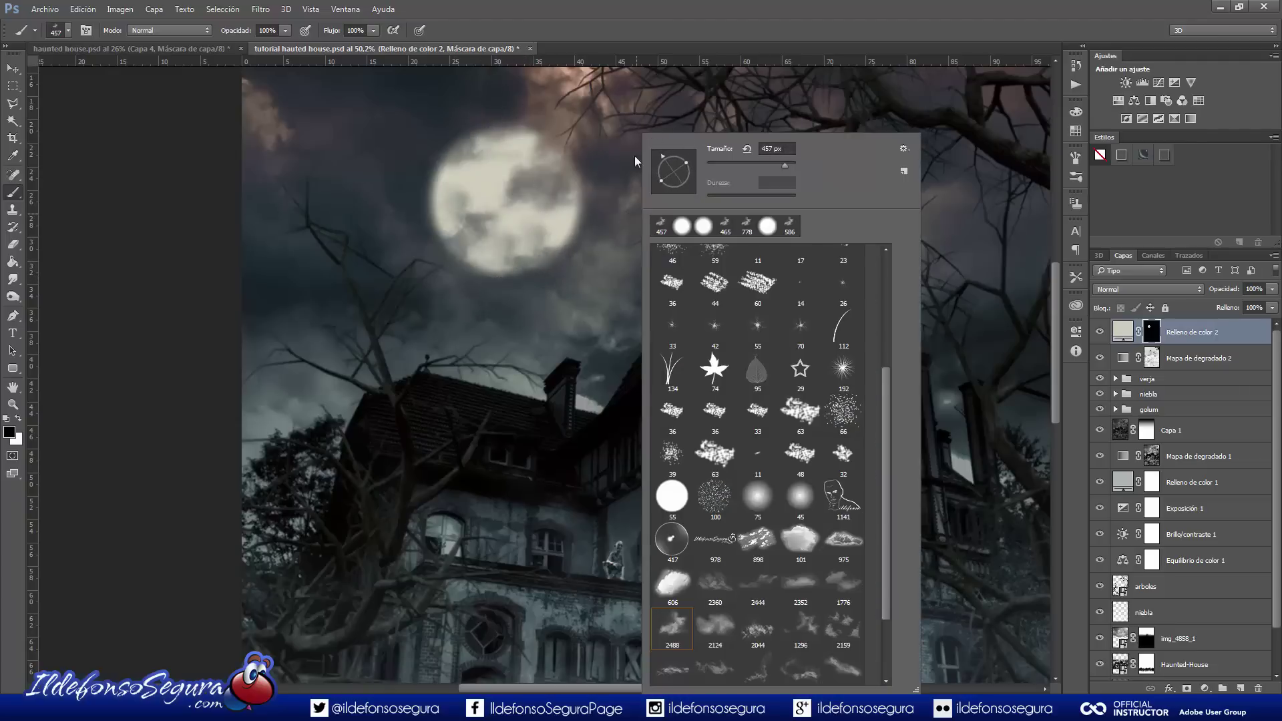
{"action": "left_click", "coordinate": [587, 250]}
{"action": "mouse_move", "coordinate": [588, 261]}
{"action": "left_mouse_down"}
{"action": "mouse_move", "coordinate": [609, 227]}
{"action": "mouse_move", "coordinate": [606, 176]}
{"action": "left_mouse_up"}
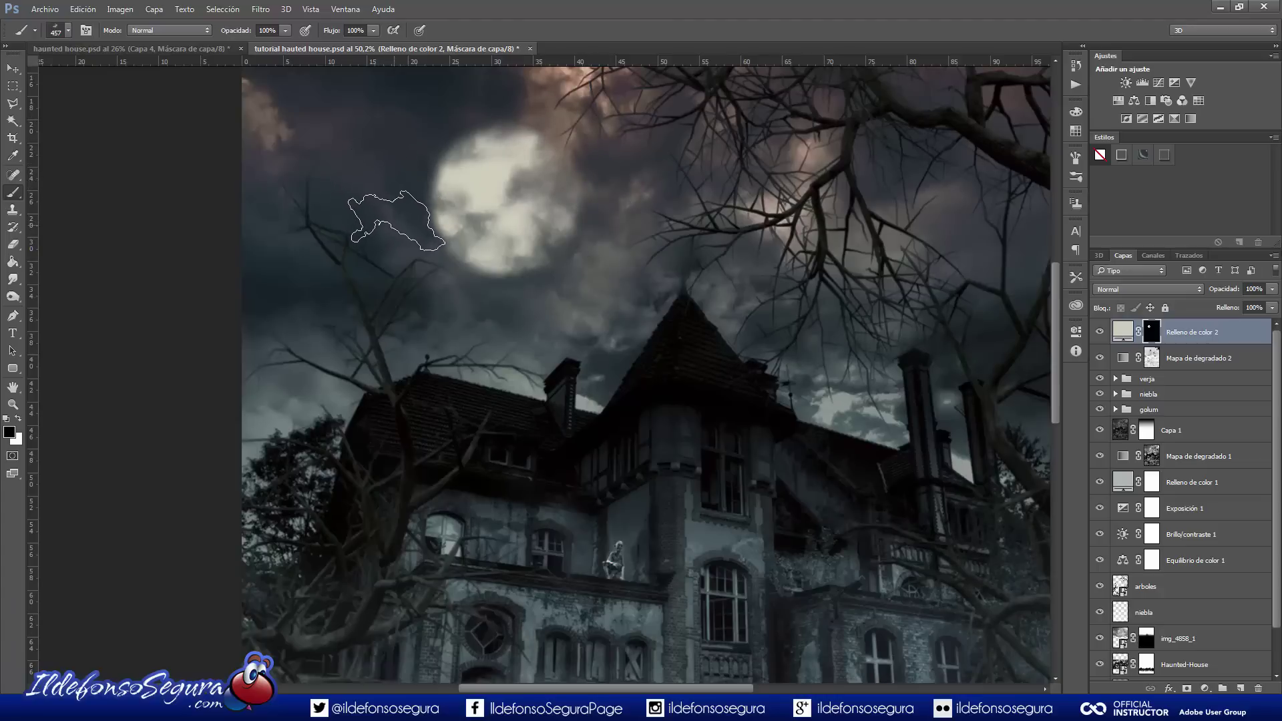
{"action": "mouse_move", "coordinate": [404, 221]}
{"action": "left_mouse_down"}
{"action": "mouse_move", "coordinate": [436, 203]}
{"action": "mouse_move", "coordinate": [398, 242]}
{"action": "left_mouse_up"}
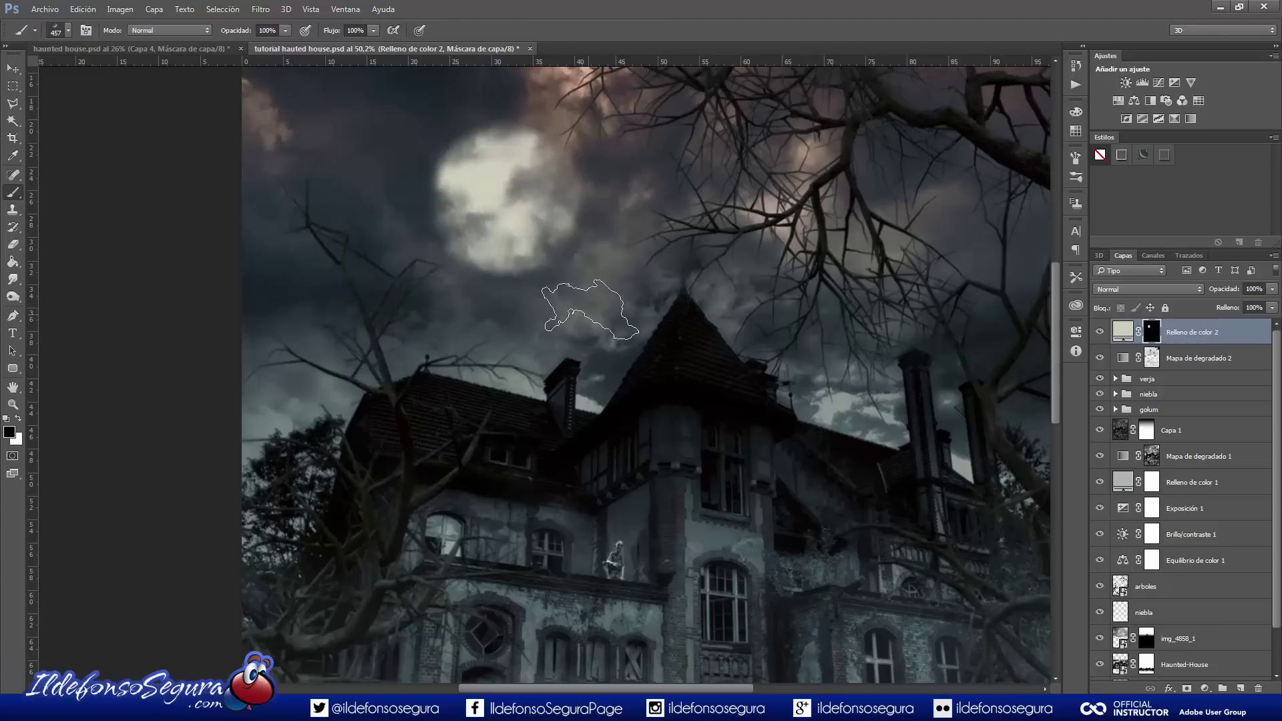
{"action": "scroll", "coordinate": [590, 309], "scroll_direction": "down", "scroll_amount": 2}
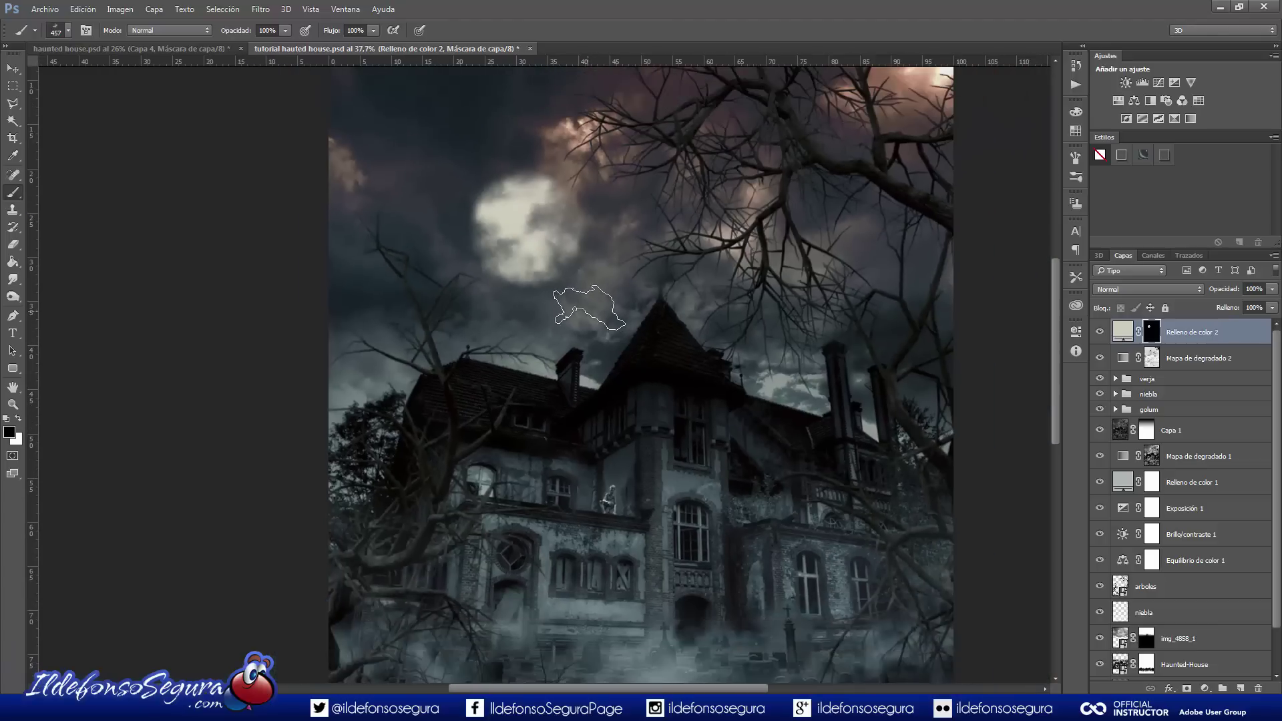
{"action": "scroll", "coordinate": [589, 308], "scroll_direction": "down", "scroll_amount": 2}
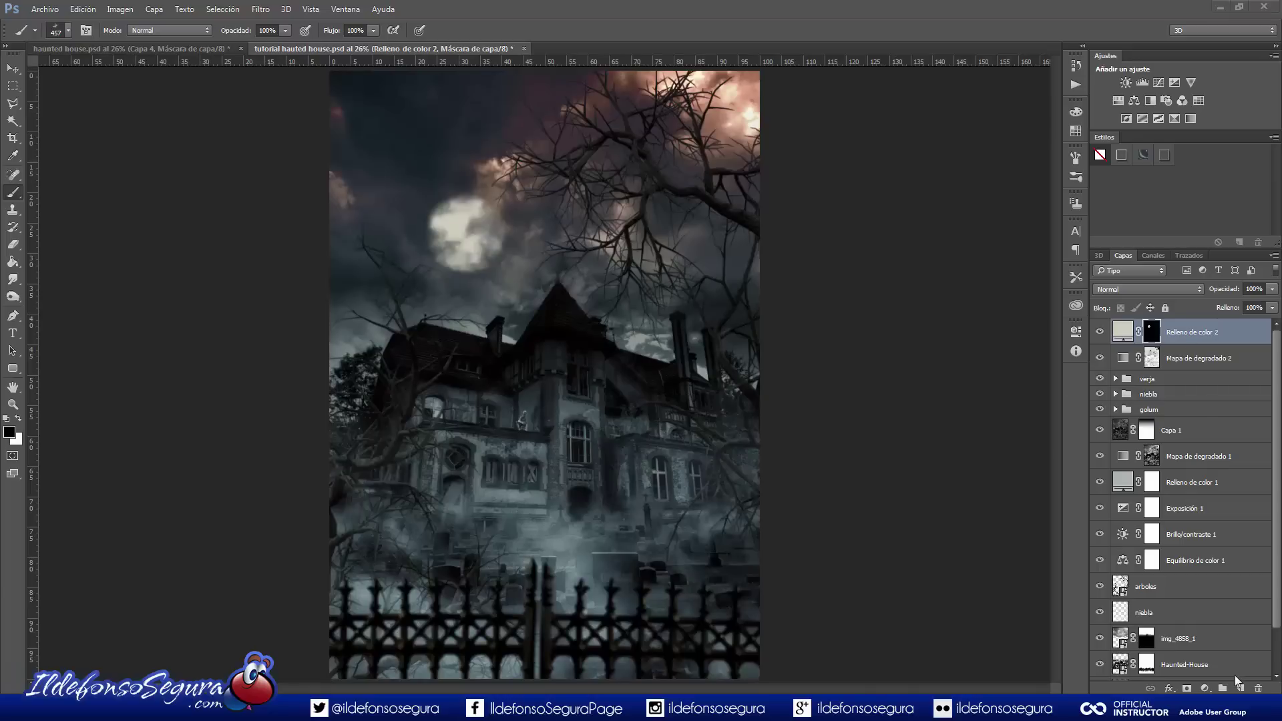
On a new layer, replace the current brushes with the birds set and stamp a black flock about 999 px wide around the moon
{"action": "left_click", "coordinate": [1239, 688]}
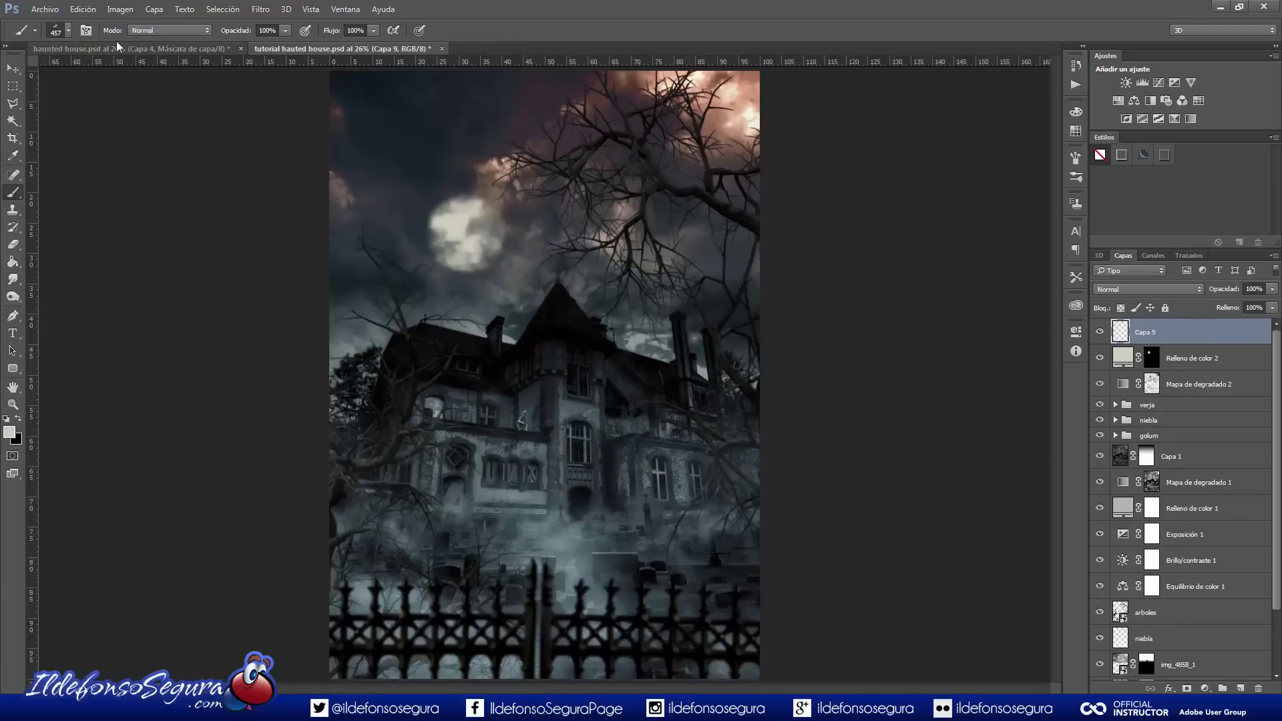
{"action": "left_click", "coordinate": [67, 31]}
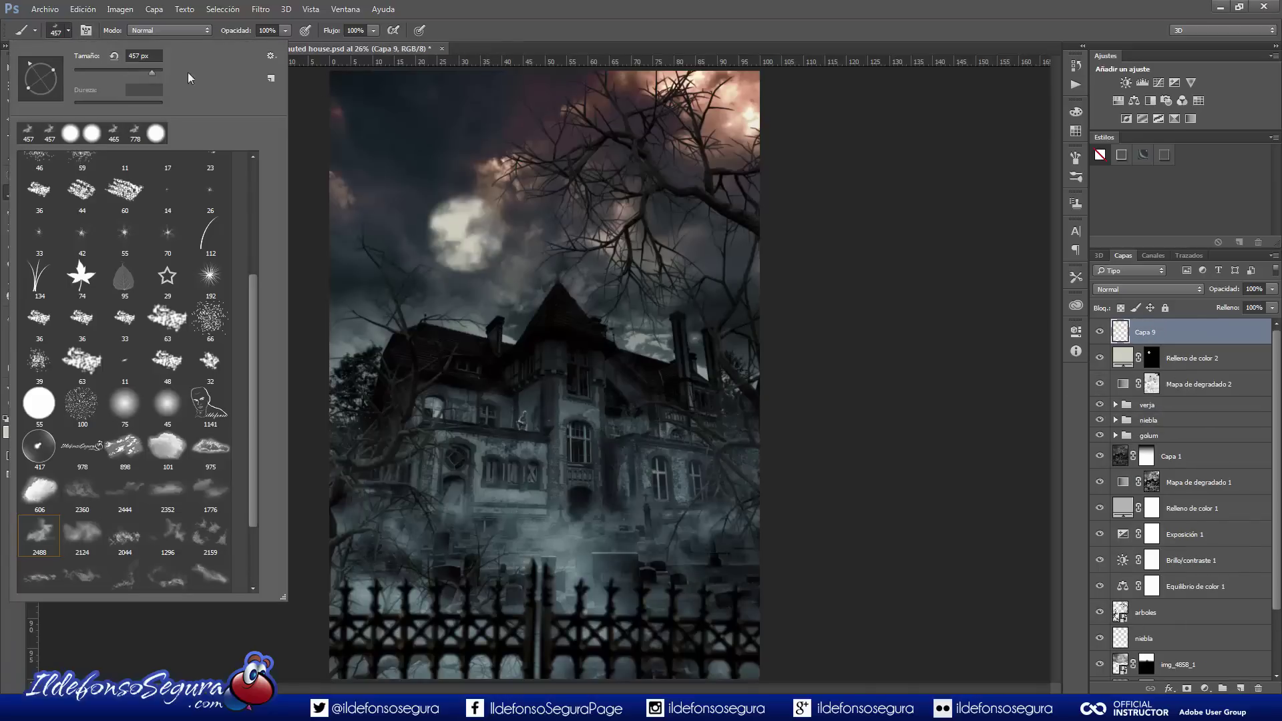
{"action": "left_click", "coordinate": [271, 56]}
{"action": "left_click", "coordinate": [306, 538]}
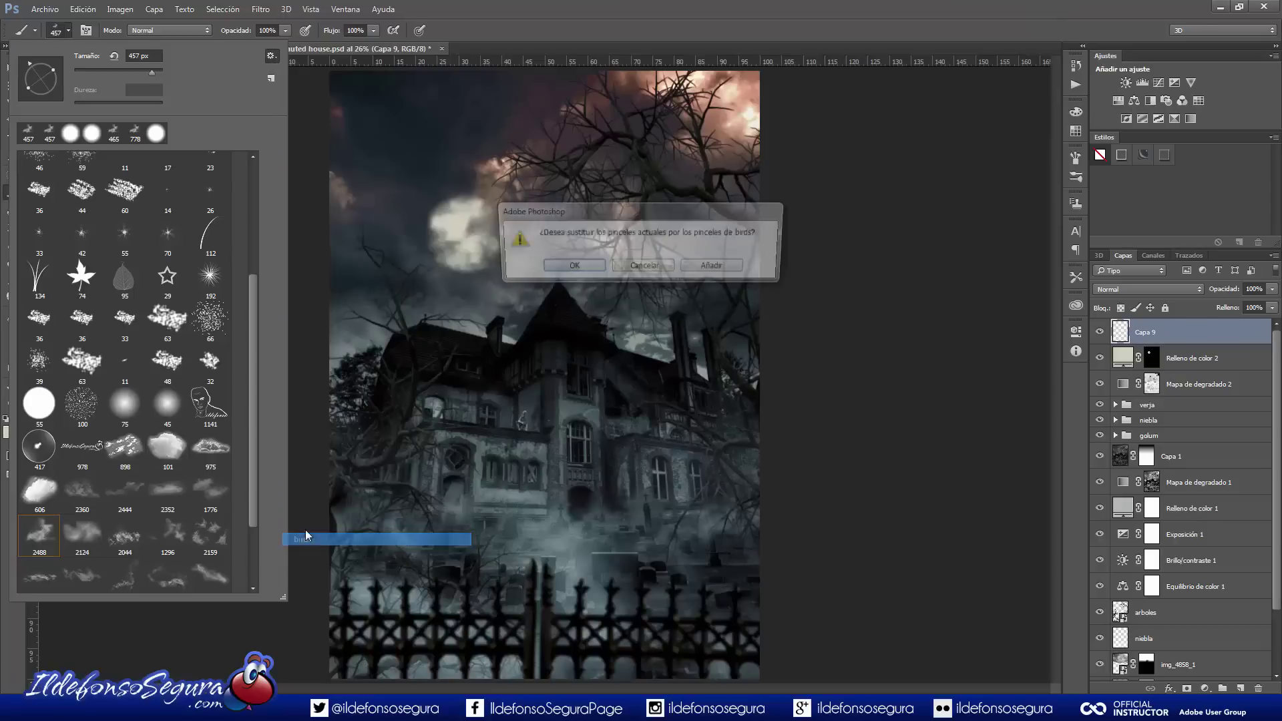
{"action": "left_click", "coordinate": [572, 268]}
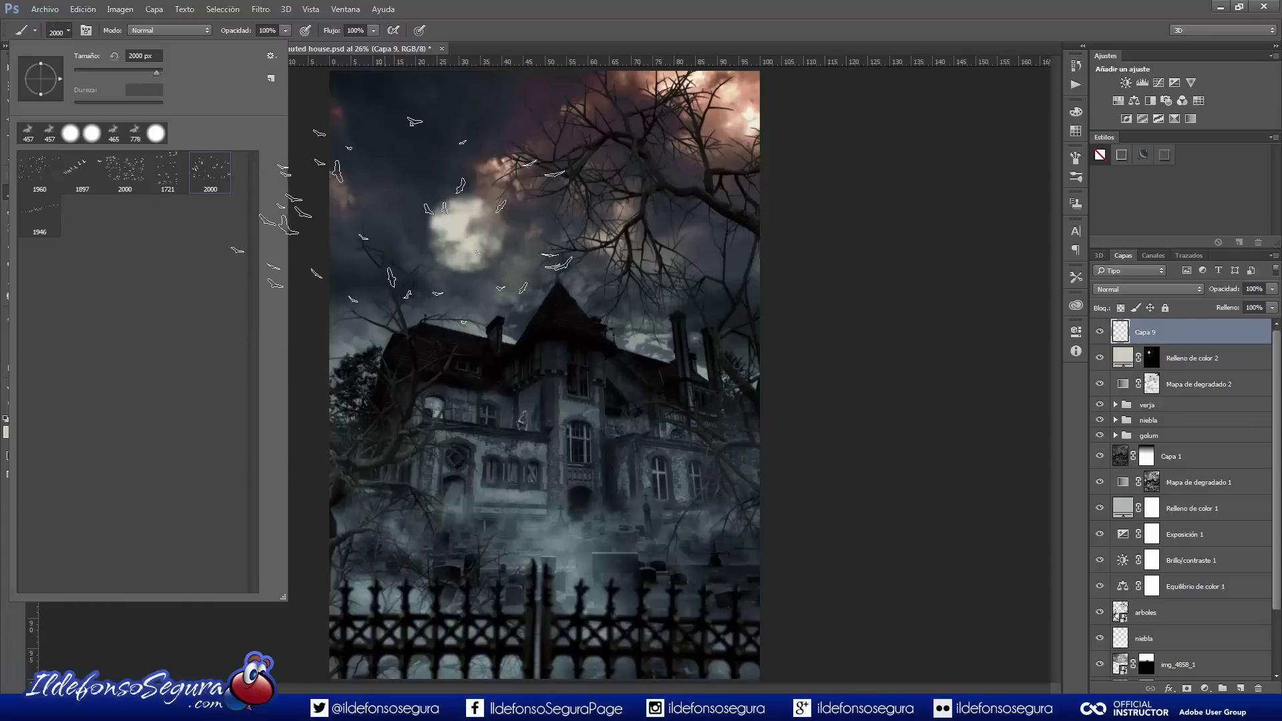
{"action": "left_click", "coordinate": [523, 297]}
{"action": "mouse_move", "coordinate": [523, 296]}
{"action": "left_mouse_down"}
{"action": "mouse_move", "coordinate": [458, 300]}
{"action": "mouse_move", "coordinate": [454, 267]}
{"action": "left_mouse_up"}
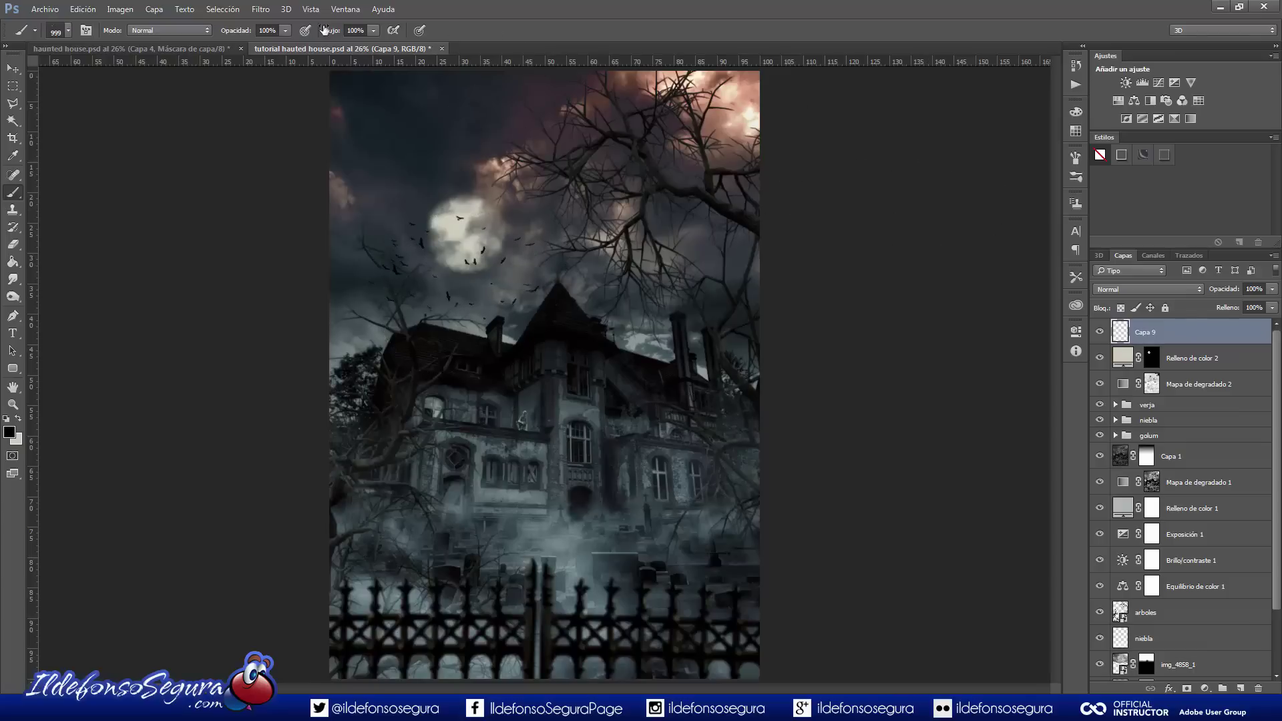
Soften the birds on Capa 9 with a 4-pixel Gaussian blur
{"action": "left_click", "coordinate": [270, 12]}
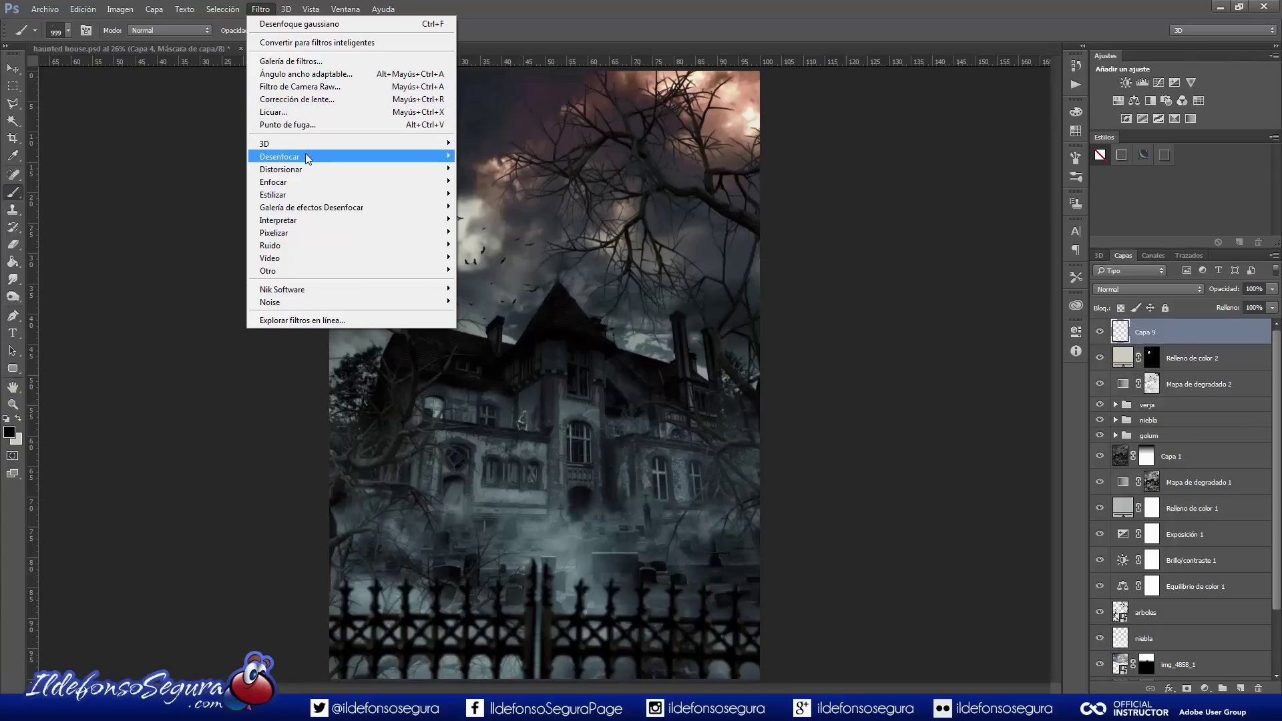
{"action": "mouse_move", "coordinate": [400, 156]}
{"action": "left_click", "coordinate": [542, 245]}
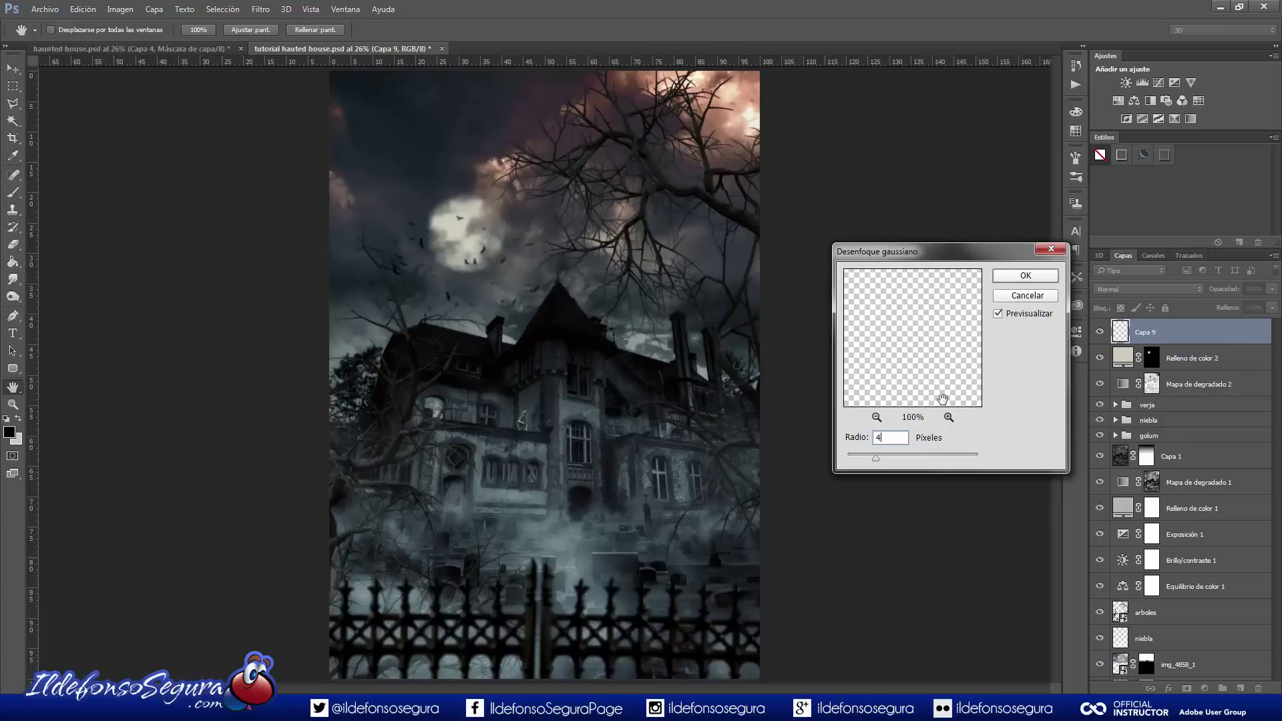
{"action": "left_click", "coordinate": [1026, 279]}
{"action": "key", "text": "b"}
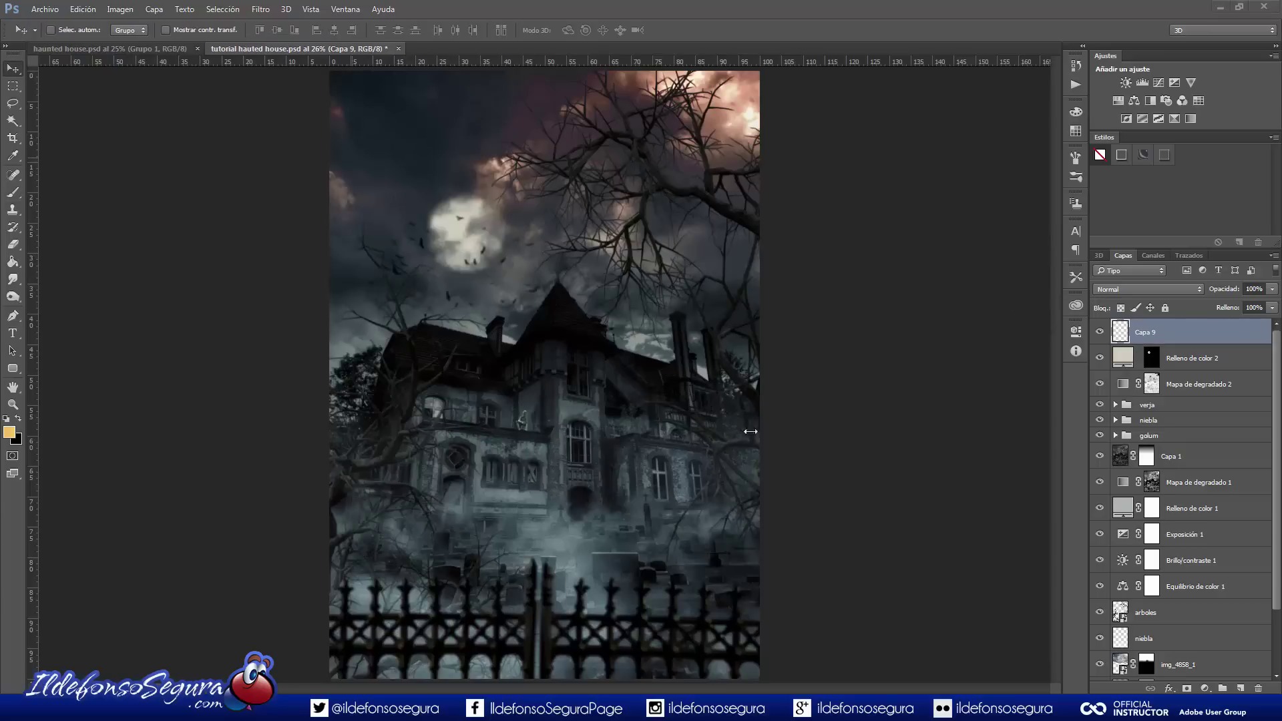
Place the lit window photo img_0113 as an embedded element above Capa 9
{"action": "left_click", "coordinate": [45, 9]}
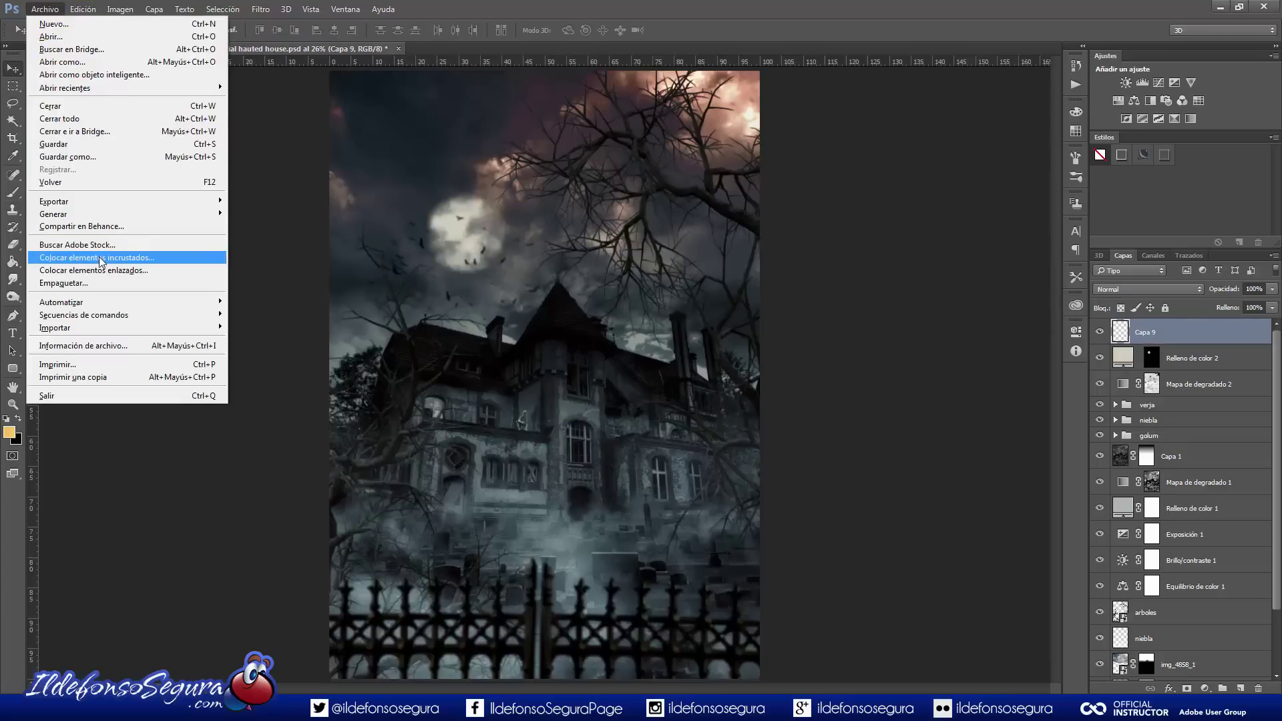
{"action": "left_click", "coordinate": [107, 258]}
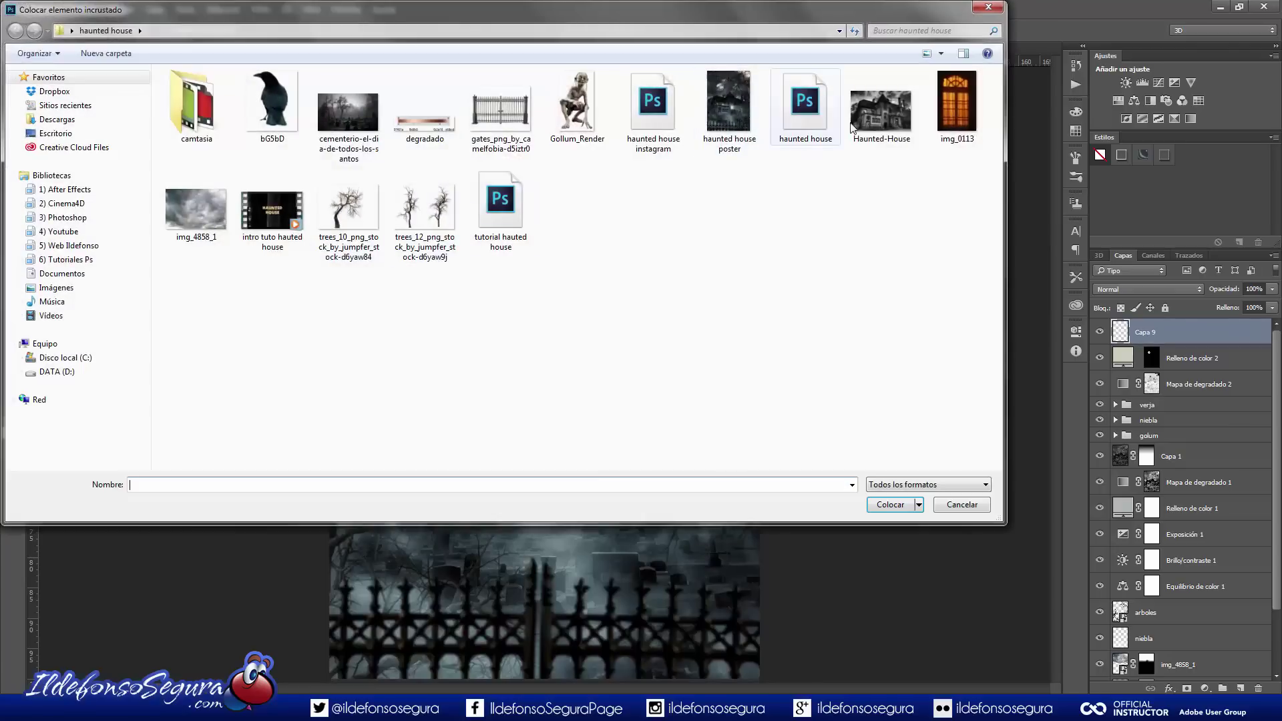
{"action": "left_click", "coordinate": [957, 105]}
{"action": "left_click", "coordinate": [892, 504]}
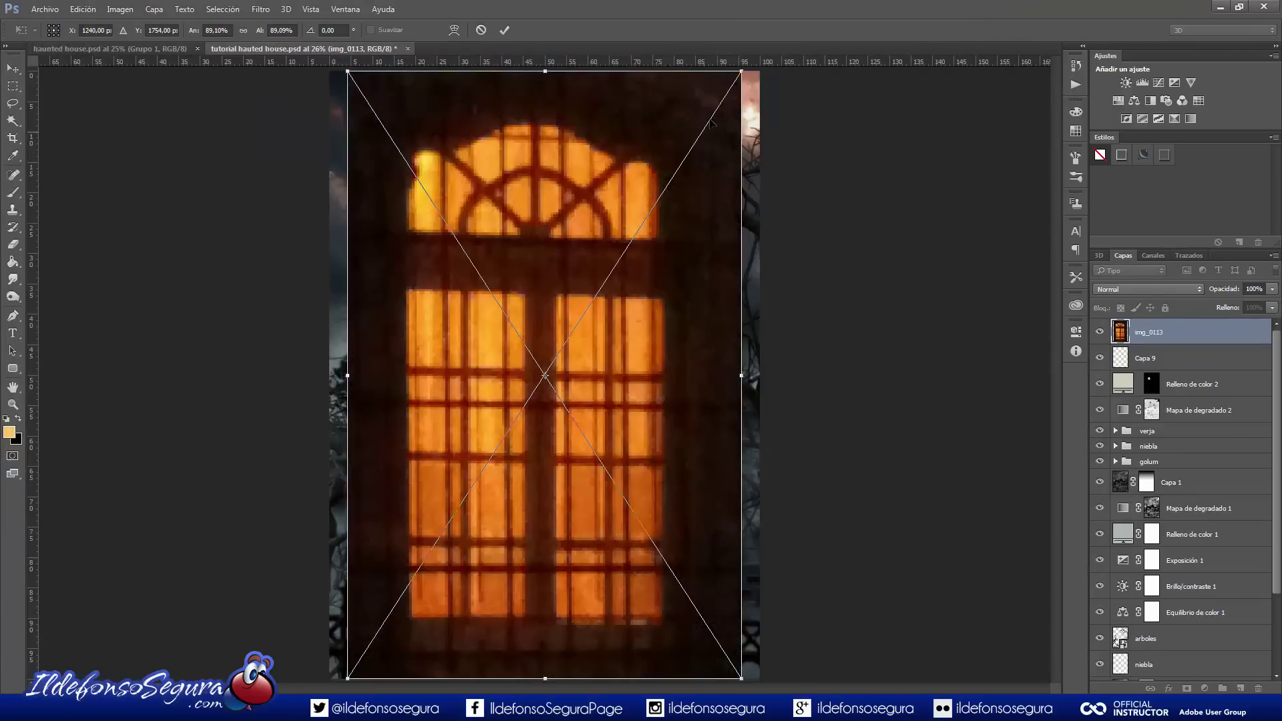
Scale the window photo down over the facade window near Gollum, lower its opacity to 35%, and rotate it 2.75°
{"action": "left_click_drag", "start_coordinate": [741, 71], "coordinate": [514, 384]}
{"action": "scroll", "coordinate": [502, 421], "scroll_direction": "up", "scroll_amount": 10}
{"action": "left_click_drag", "start_coordinate": [585, 422], "coordinate": [483, 422]}
{"action": "left_click_drag", "start_coordinate": [590, 303], "coordinate": [450, 304]}
{"action": "left_click_drag", "start_coordinate": [386, 199], "coordinate": [464, 217]}
{"action": "left_click_drag", "start_coordinate": [1224, 286], "coordinate": [1185, 292]}
{"action": "left_click_drag", "start_coordinate": [340, 119], "coordinate": [341, 232]}
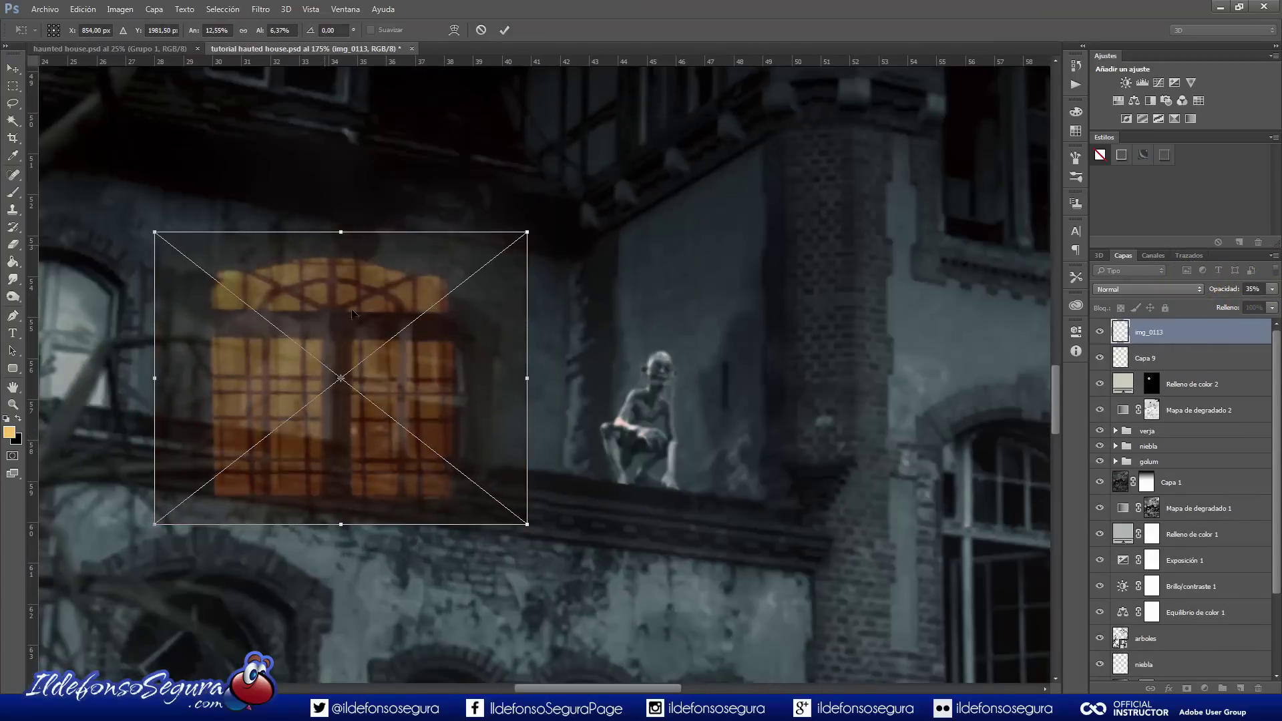
{"action": "left_click_drag", "start_coordinate": [387, 334], "coordinate": [457, 345]}
{"action": "left_click_drag", "start_coordinate": [598, 244], "coordinate": [539, 289]}
{"action": "left_click_drag", "start_coordinate": [572, 370], "coordinate": [572, 379]}
Distort the window photo's corners to match the facade window's perspective, apply the placement, and restore the layer's opacity to 100%
{"action": "right_click", "coordinate": [500, 380]}
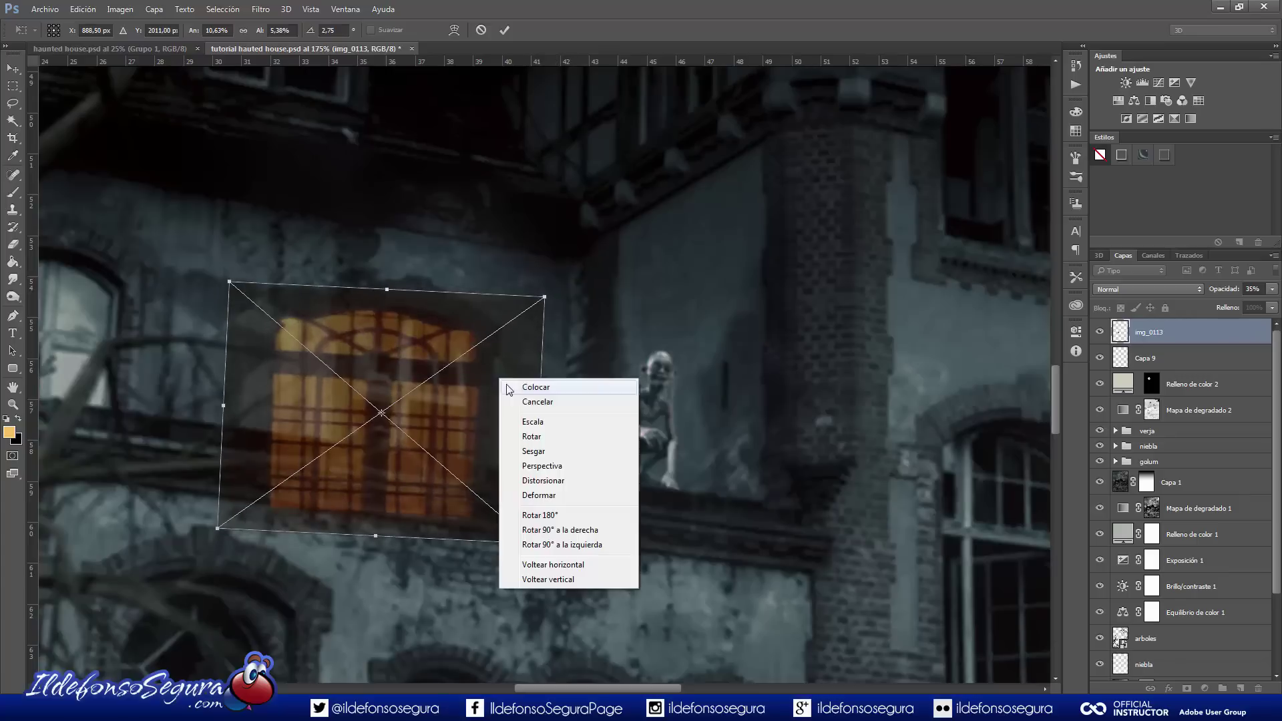
{"action": "left_click", "coordinate": [549, 480]}
{"action": "left_click_drag", "start_coordinate": [534, 542], "coordinate": [491, 469]}
{"action": "left_click_drag", "start_coordinate": [221, 525], "coordinate": [282, 448]}
{"action": "left_click_drag", "start_coordinate": [233, 278], "coordinate": [299, 289]}
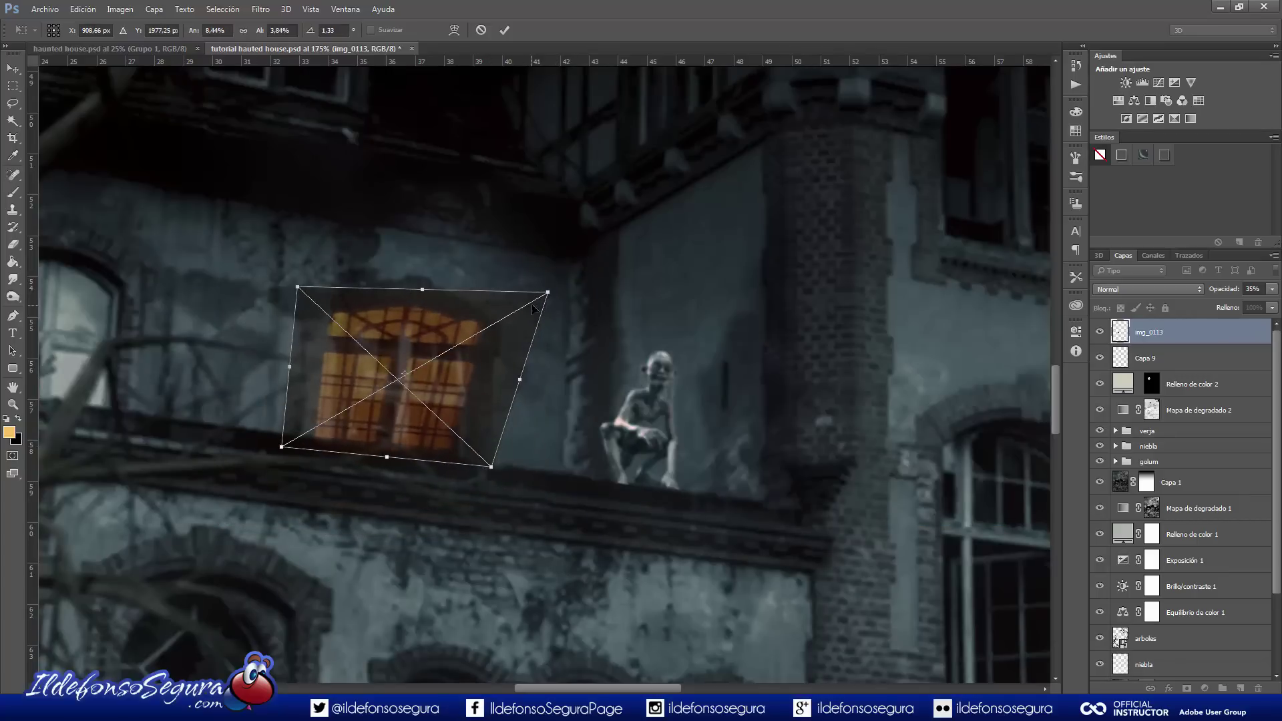
{"action": "left_click_drag", "start_coordinate": [549, 294], "coordinate": [522, 315]}
{"action": "left_click_drag", "start_coordinate": [491, 467], "coordinate": [513, 481]}
{"action": "left_click_drag", "start_coordinate": [408, 296], "coordinate": [415, 288]}
{"action": "left_click_drag", "start_coordinate": [305, 278], "coordinate": [311, 272]}
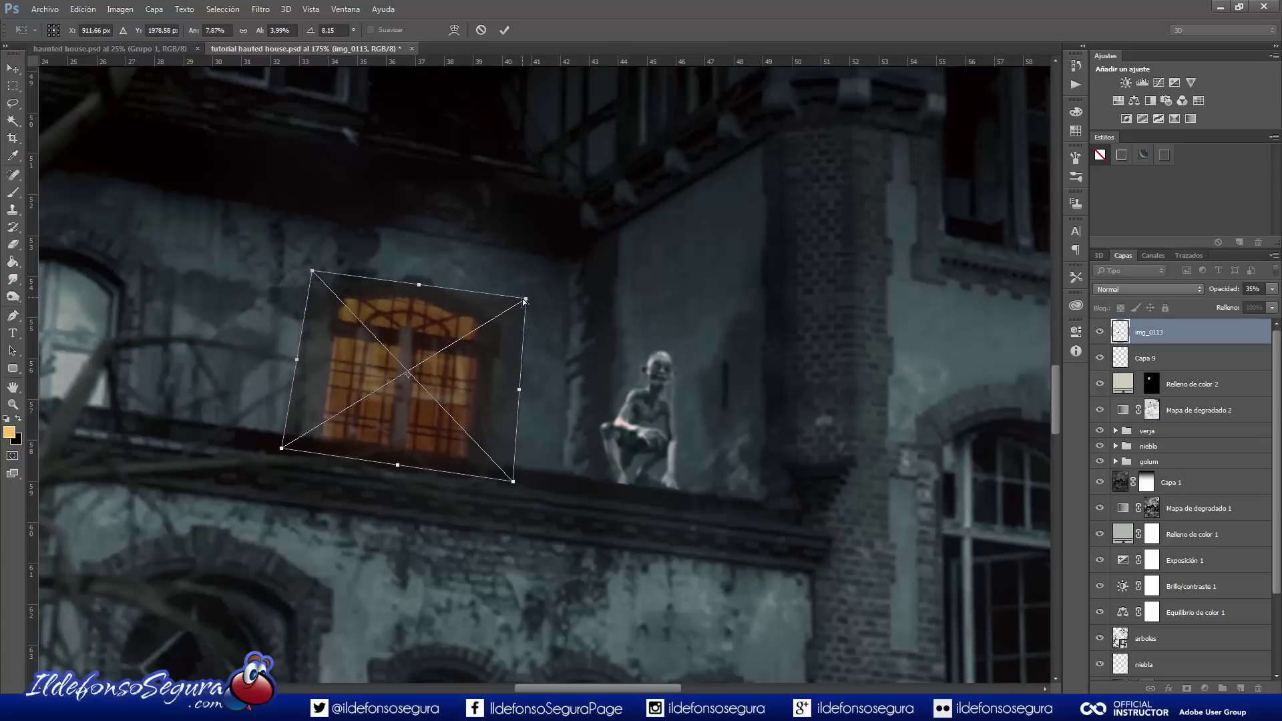
{"action": "left_click_drag", "start_coordinate": [513, 481], "coordinate": [521, 486]}
{"action": "key", "text": "Return"}
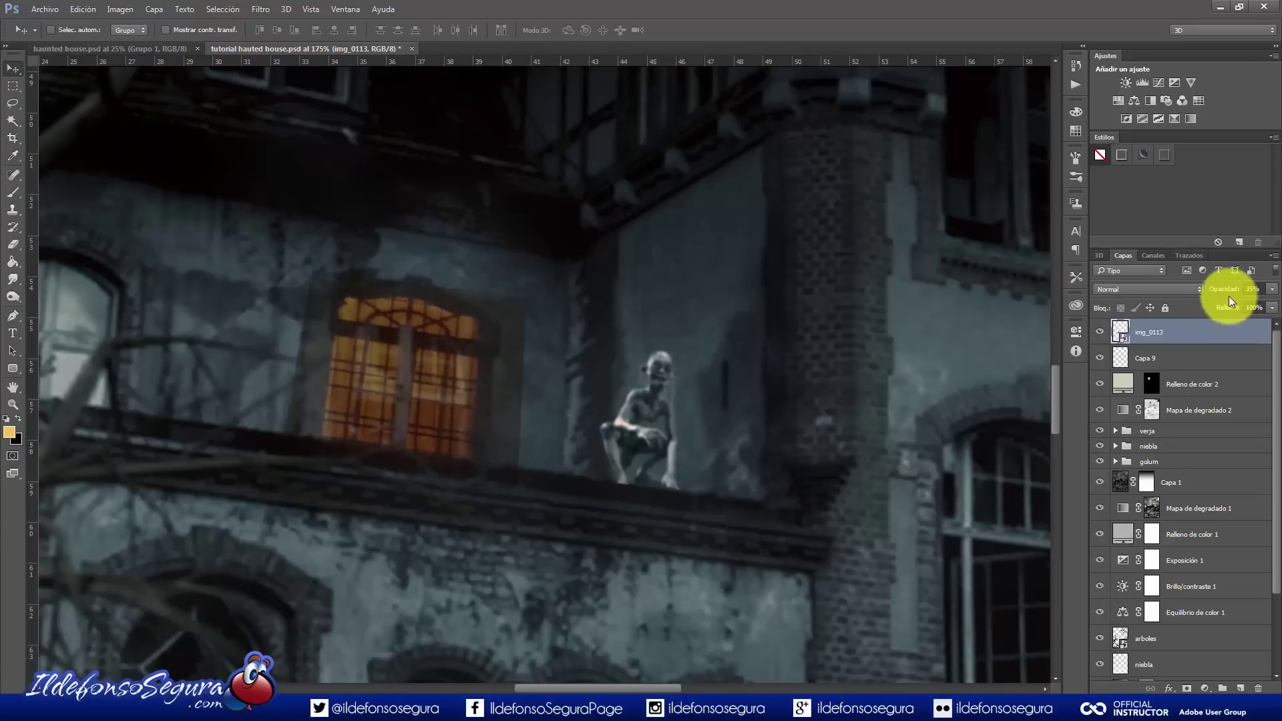
{"action": "left_click_drag", "start_coordinate": [1222, 294], "coordinate": [1281, 298]}
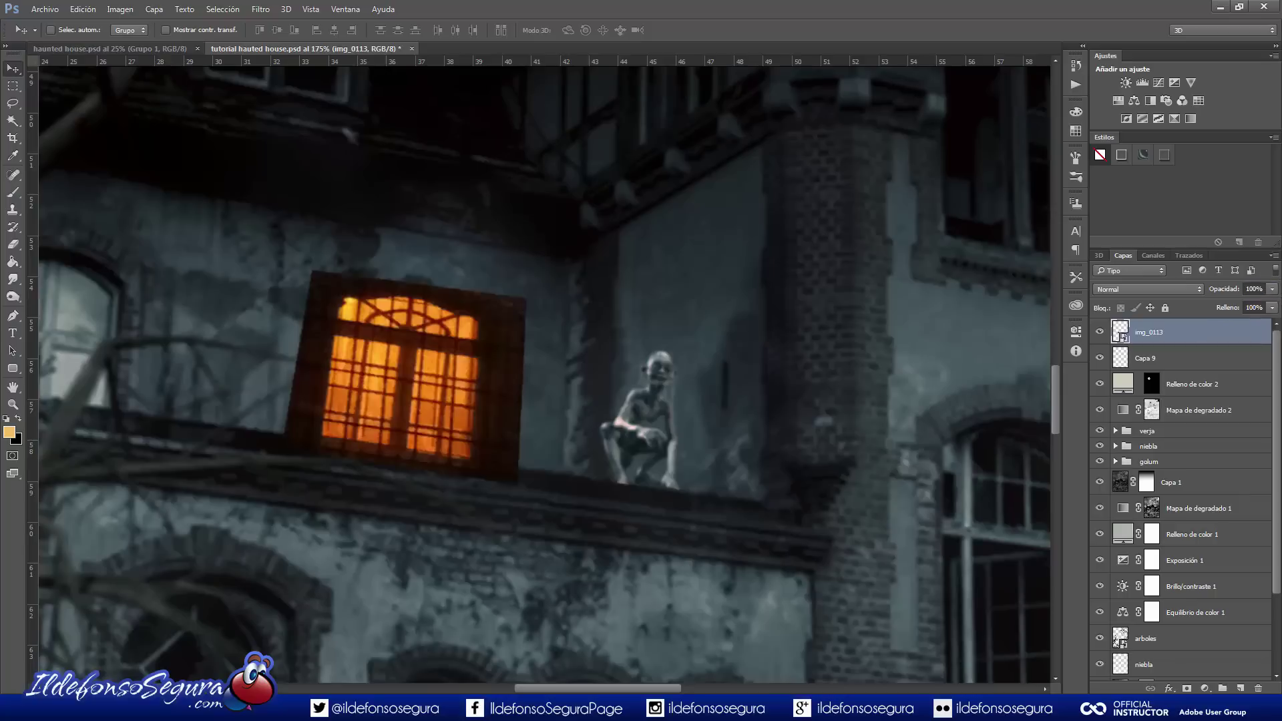
Add a layer mask to img_0113 and paint out the dark frame around the lit window with a soft black brush
{"action": "left_click", "coordinate": [1187, 689]}
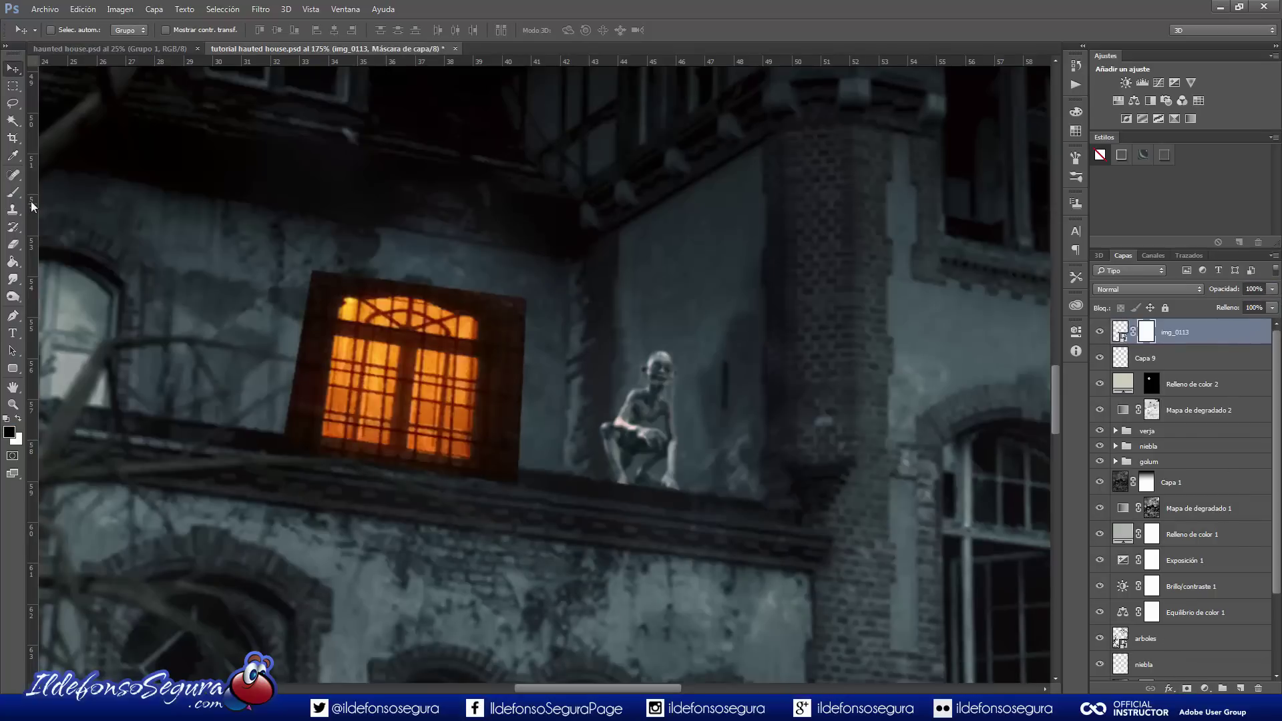
{"action": "left_click", "coordinate": [12, 193]}
{"action": "right_click", "coordinate": [402, 261], "text": "alt"}
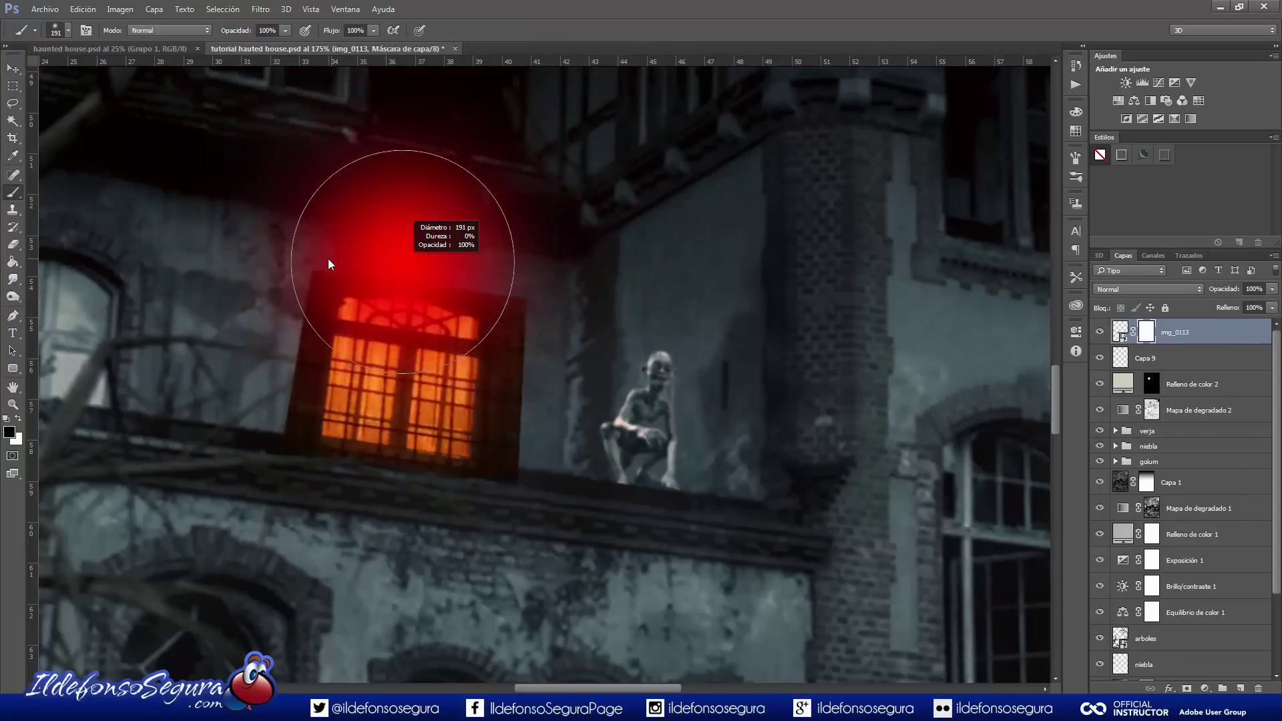
{"action": "mouse_move", "coordinate": [585, 257]}
{"action": "left_mouse_down"}
{"action": "mouse_move", "coordinate": [595, 318]}
{"action": "mouse_move", "coordinate": [261, 308]}
{"action": "mouse_move", "coordinate": [301, 394]}
{"action": "left_mouse_up"}
{"action": "right_click", "coordinate": [595, 318], "text": "alt"}
{"action": "mouse_move", "coordinate": [530, 241]}
{"action": "left_mouse_down"}
{"action": "mouse_move", "coordinate": [540, 374]}
{"action": "mouse_move", "coordinate": [527, 401]}
{"action": "left_mouse_up"}
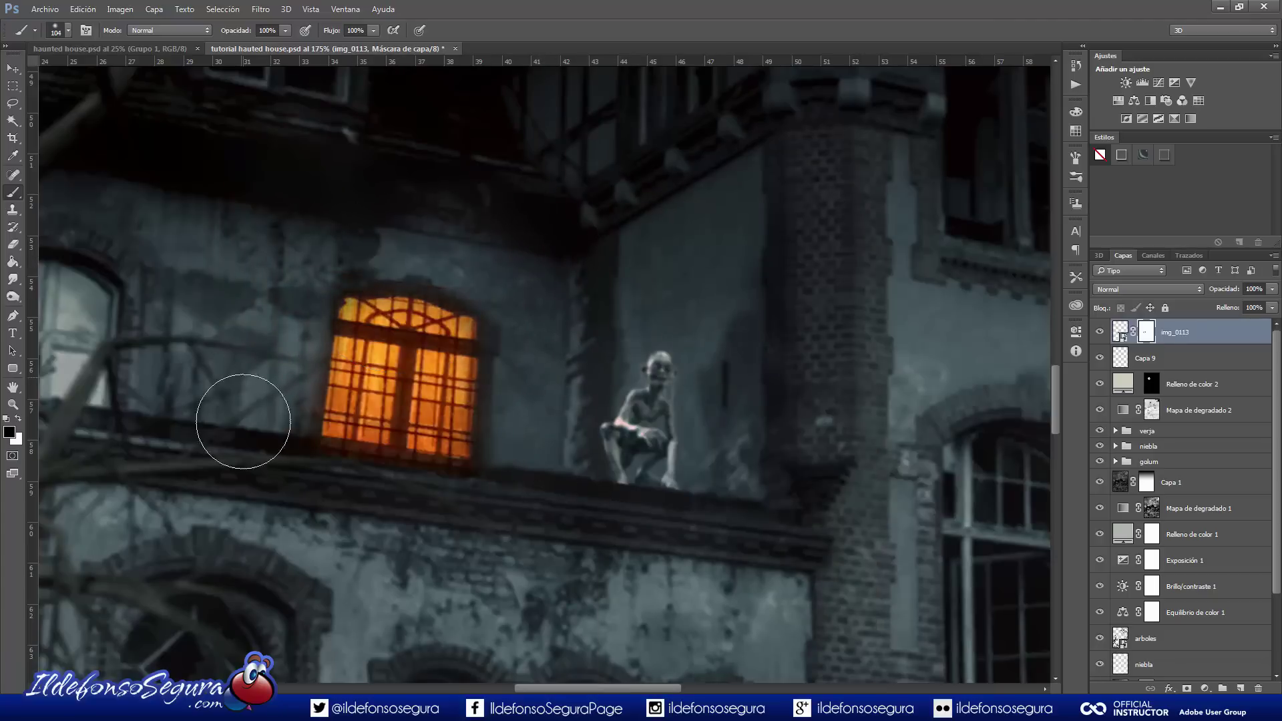
Refine the img_0113 mask along the window's lower edge with small brushes, revealing the branches in front and restoring over-erased parts of the frame
{"action": "scroll", "coordinate": [411, 467], "scroll_direction": "up", "scroll_amount": 5}
{"action": "right_click", "coordinate": [403, 458], "text": "alt"}
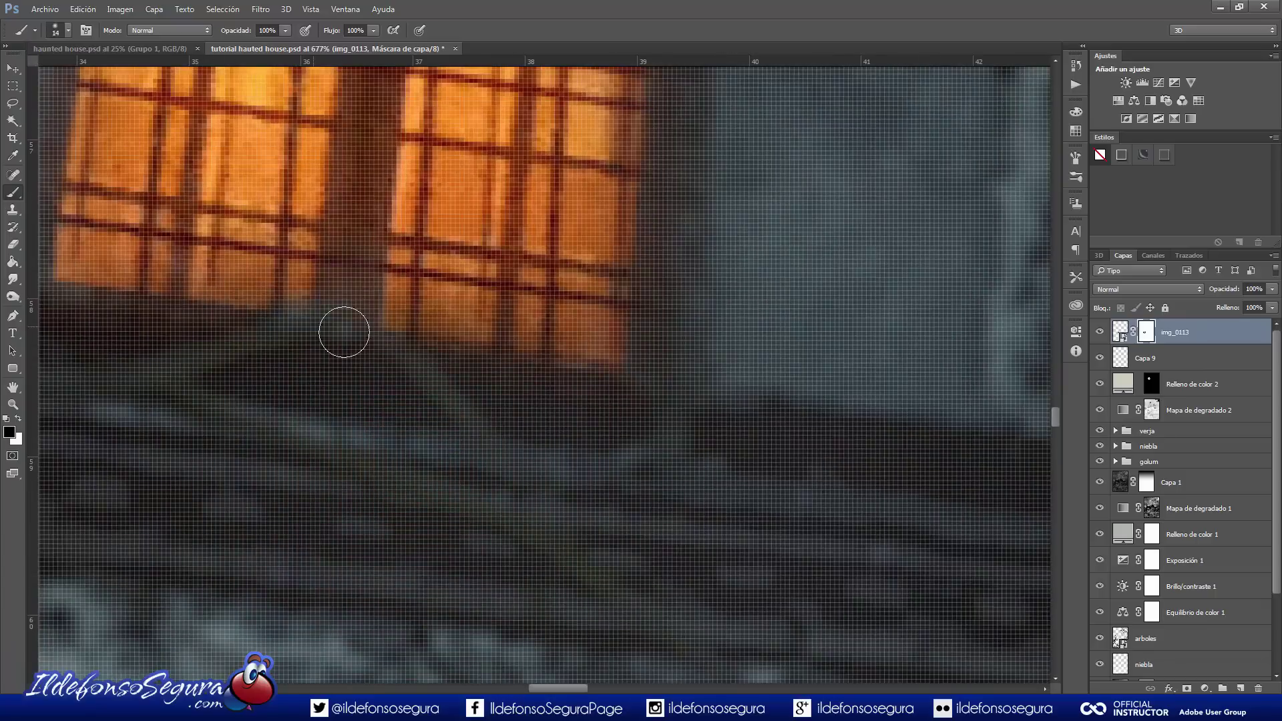
{"action": "key", "text": "x"}
{"action": "right_click", "coordinate": [349, 363], "text": "alt"}
{"action": "left_click_drag", "start_coordinate": [370, 351], "coordinate": [308, 346]}
{"action": "key", "text": "x"}
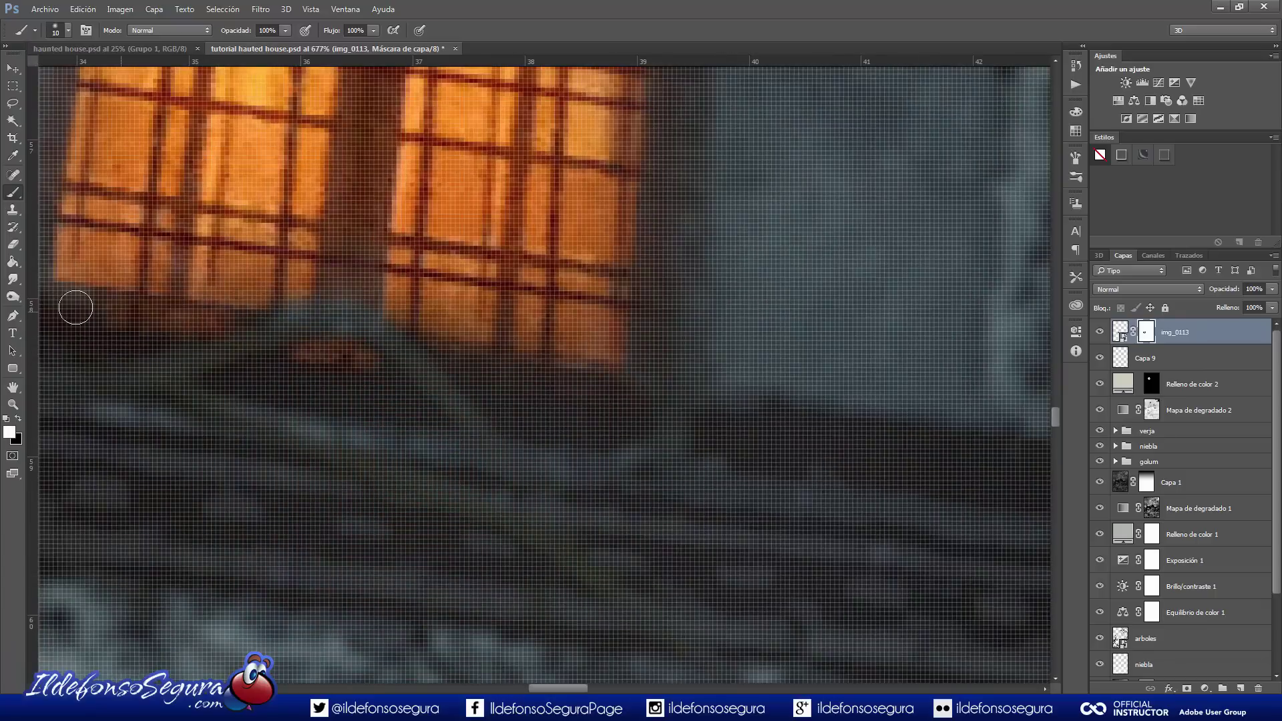
{"action": "scroll", "coordinate": [214, 294], "scroll_direction": "left", "scroll_amount": 3}
{"action": "mouse_move", "coordinate": [534, 334]}
{"action": "left_mouse_down"}
{"action": "mouse_move", "coordinate": [664, 360]}
{"action": "mouse_move", "coordinate": [630, 326]}
{"action": "mouse_move", "coordinate": [200, 274]}
{"action": "left_mouse_up"}
{"action": "scroll", "coordinate": [300, 287], "scroll_direction": "down", "scroll_amount": 3}
{"action": "right_click", "coordinate": [587, 202], "text": "alt"}
{"action": "key", "text": "x"}
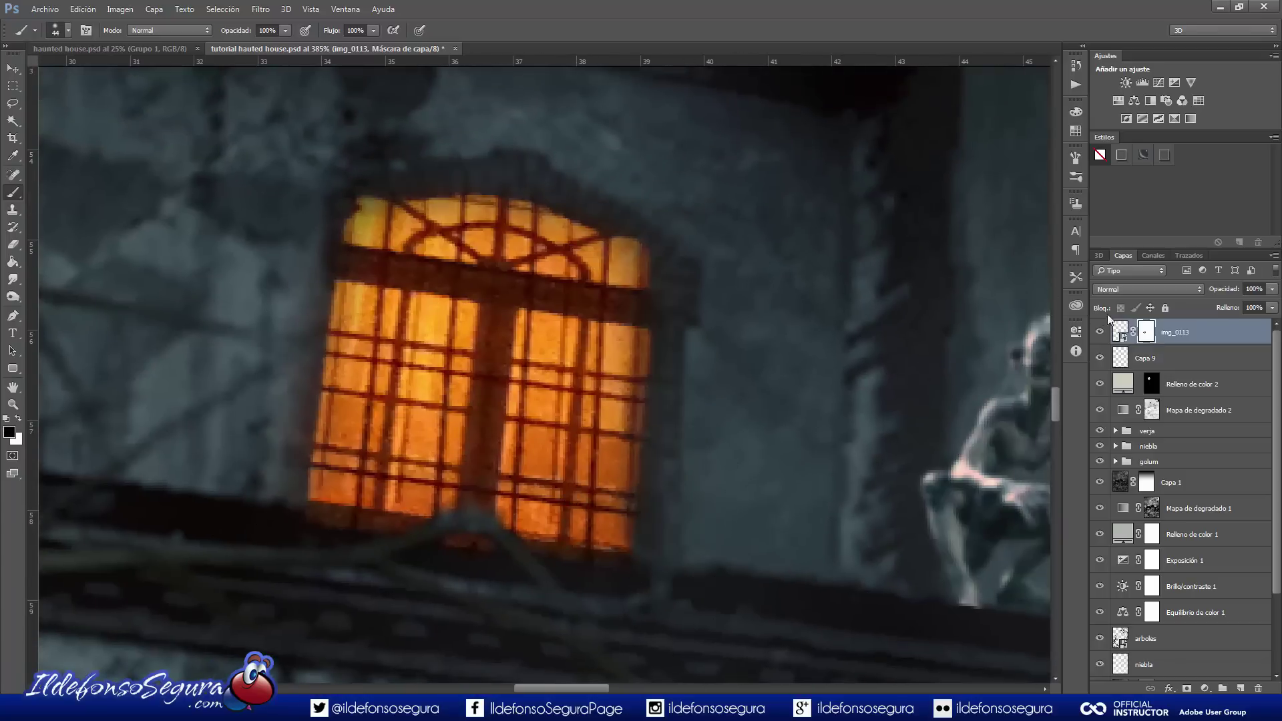
Set img_0113 to Luminosidad blending, duplicate the layer, and set the copy to Sobreexpos. lineal (Añadir)
{"action": "left_click", "coordinate": [1136, 290]}
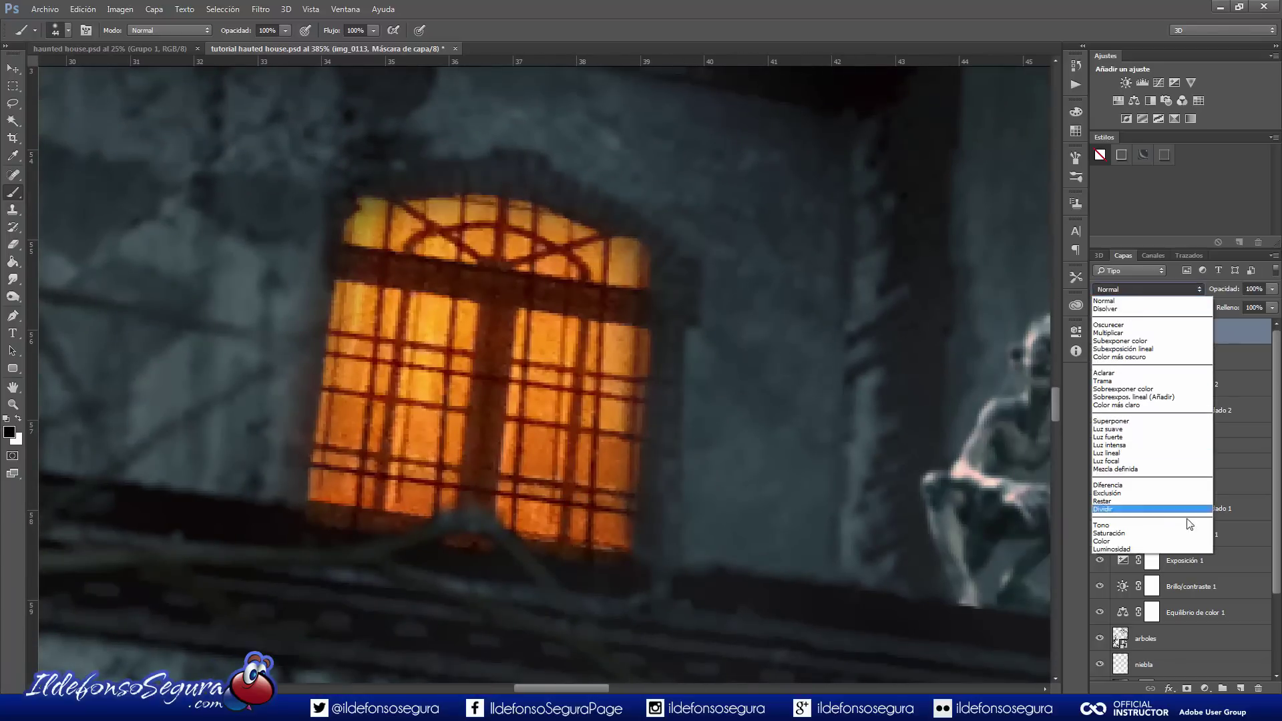
{"action": "left_click", "coordinate": [1143, 549]}
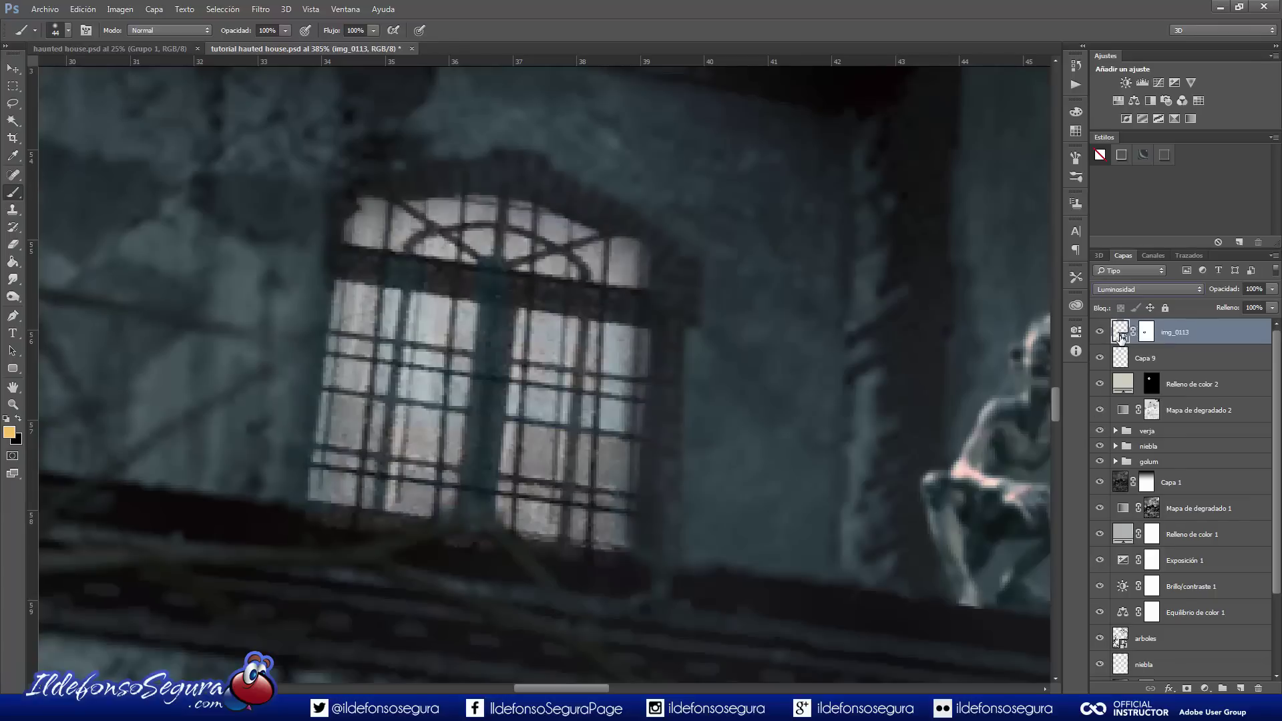
{"action": "key", "text": "ctrl+j"}
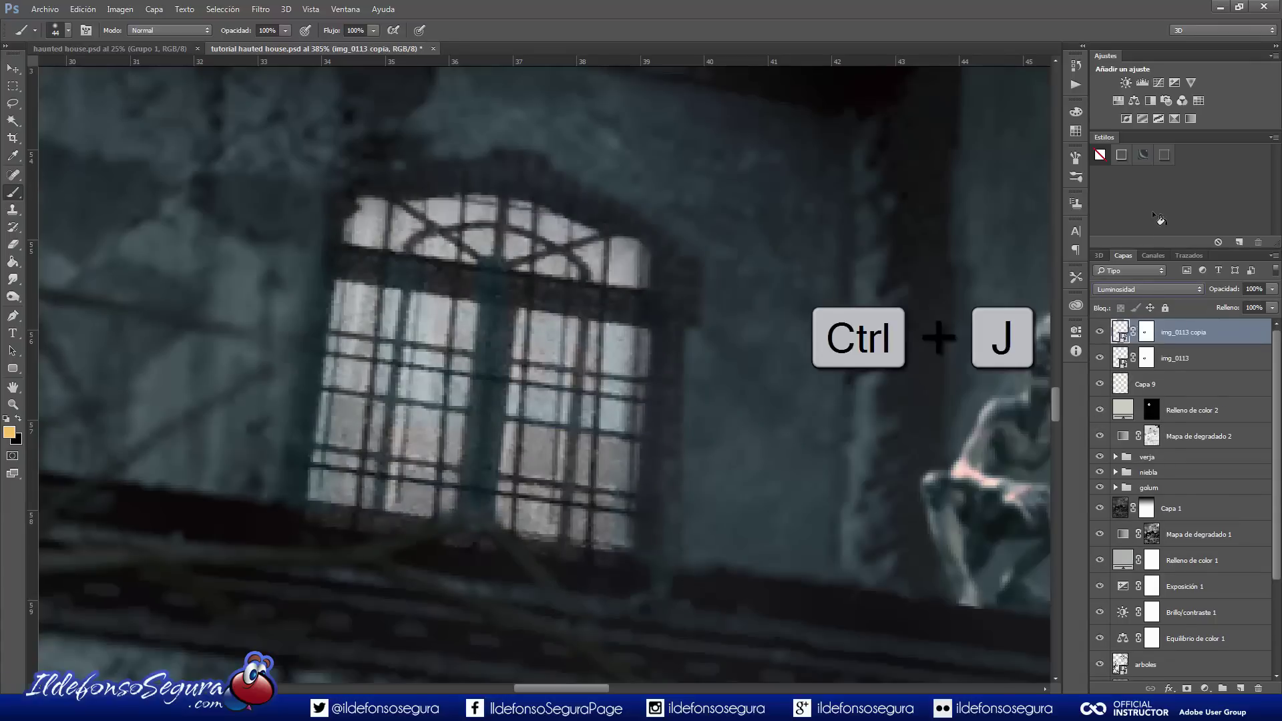
{"action": "left_click", "coordinate": [1137, 290]}
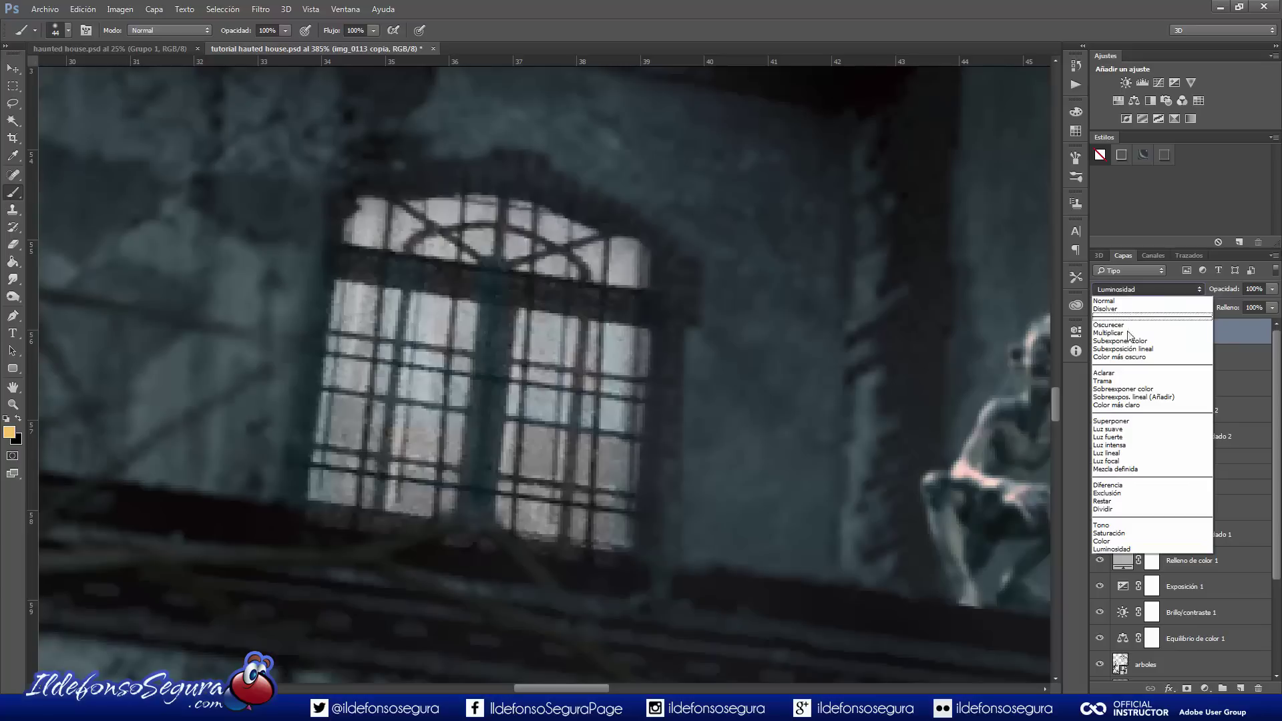
{"action": "left_click", "coordinate": [1129, 397]}
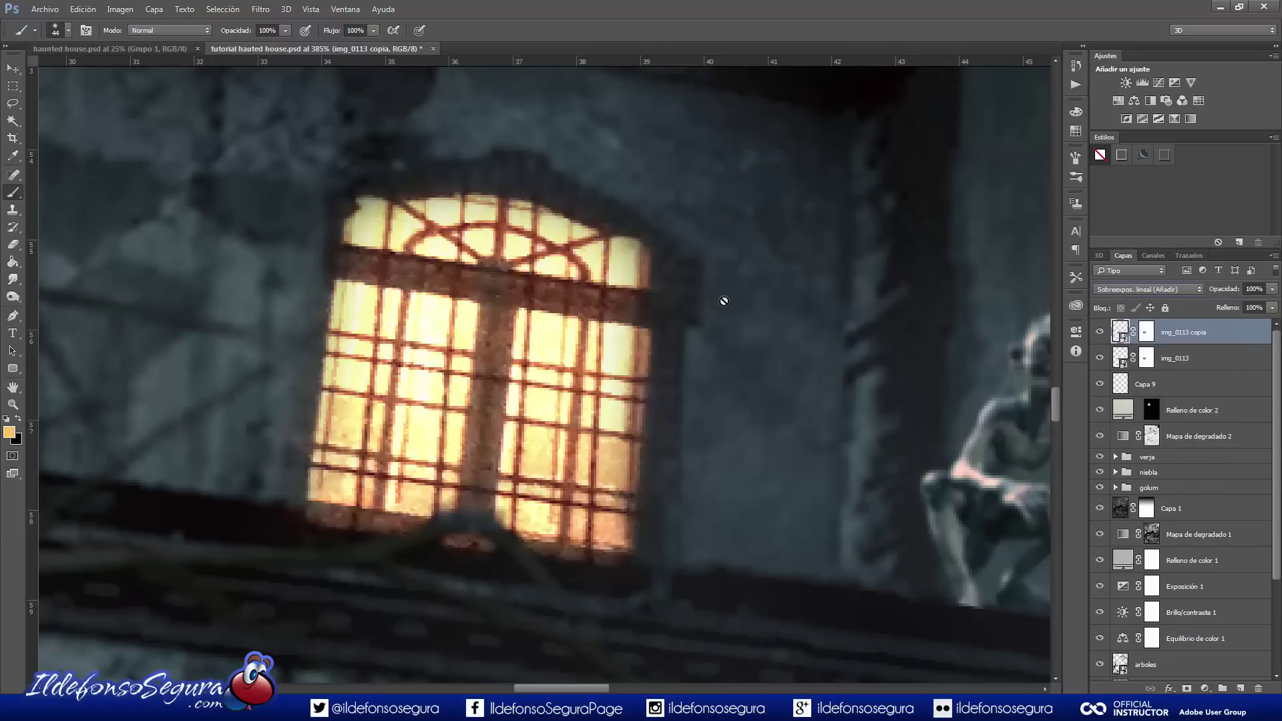
Create a new layer in Sobreexpos. lineal (Añadir) mode and paint a soft orange-yellow glow over the lit window with a 373-pixel brush
{"action": "left_click", "coordinate": [15, 72]}
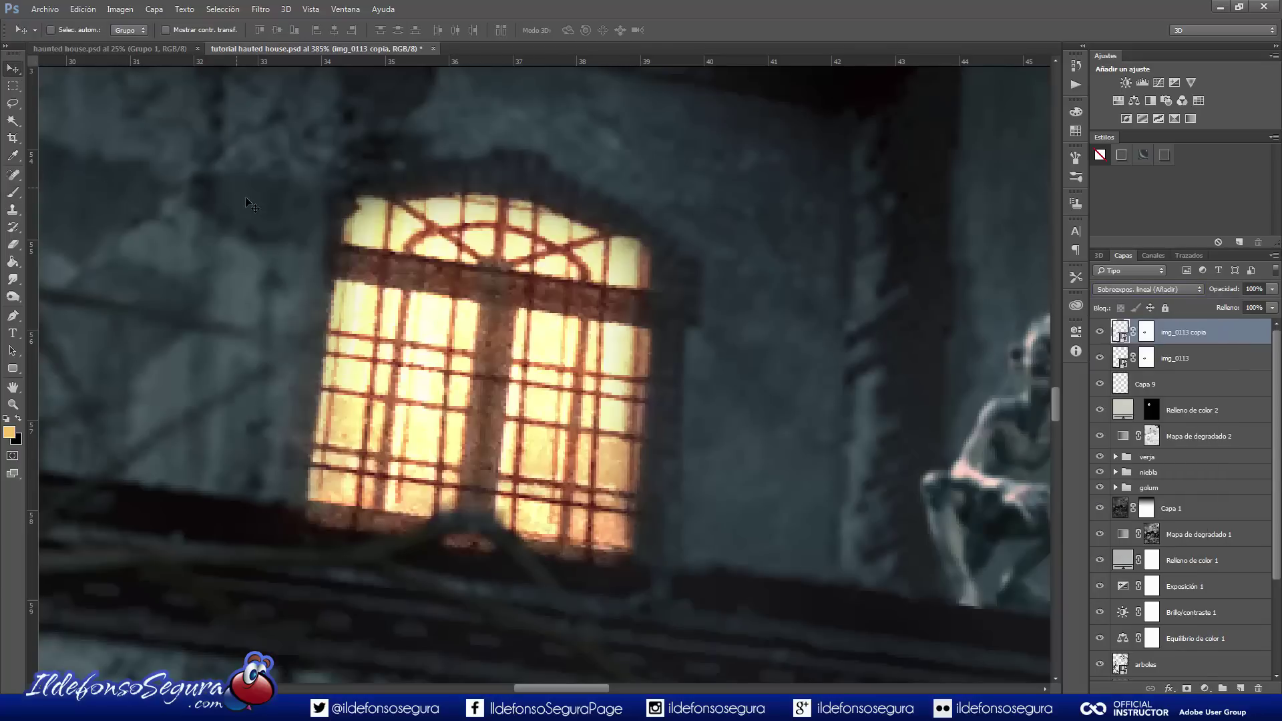
{"action": "scroll", "coordinate": [245, 201], "scroll_direction": "down", "scroll_amount": 6}
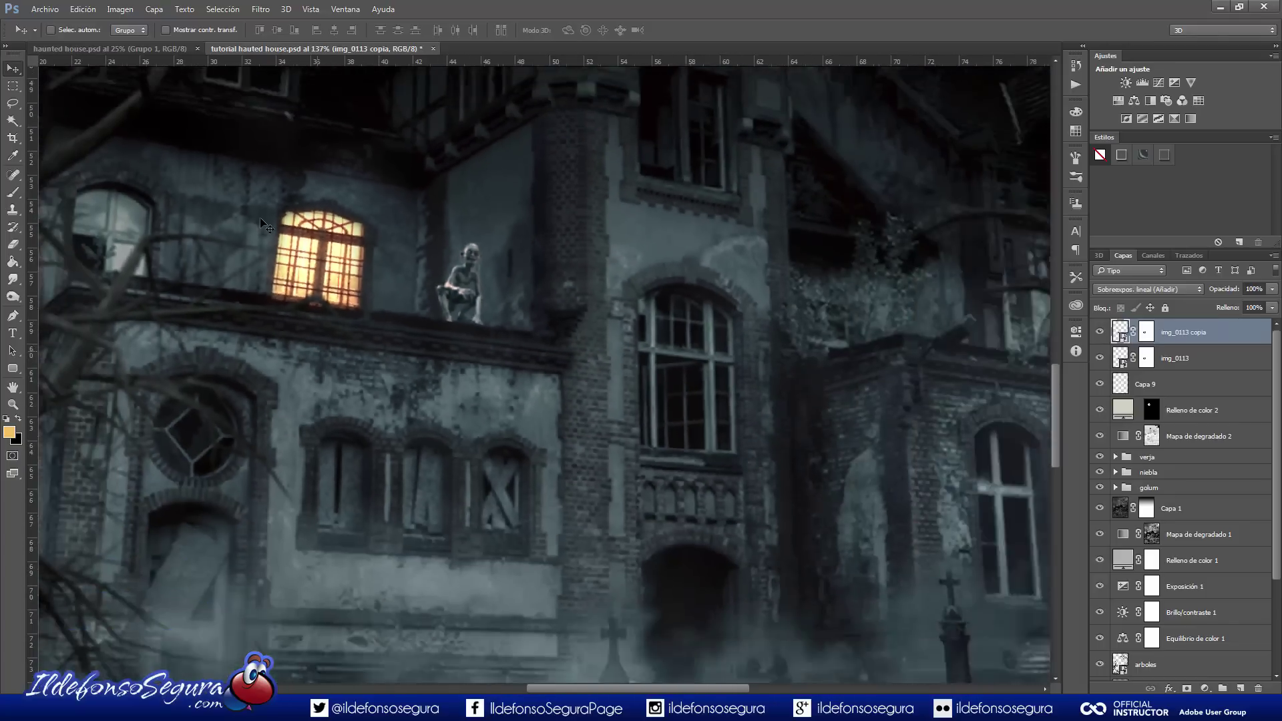
{"action": "scroll", "coordinate": [262, 224], "scroll_direction": "down", "scroll_amount": 3}
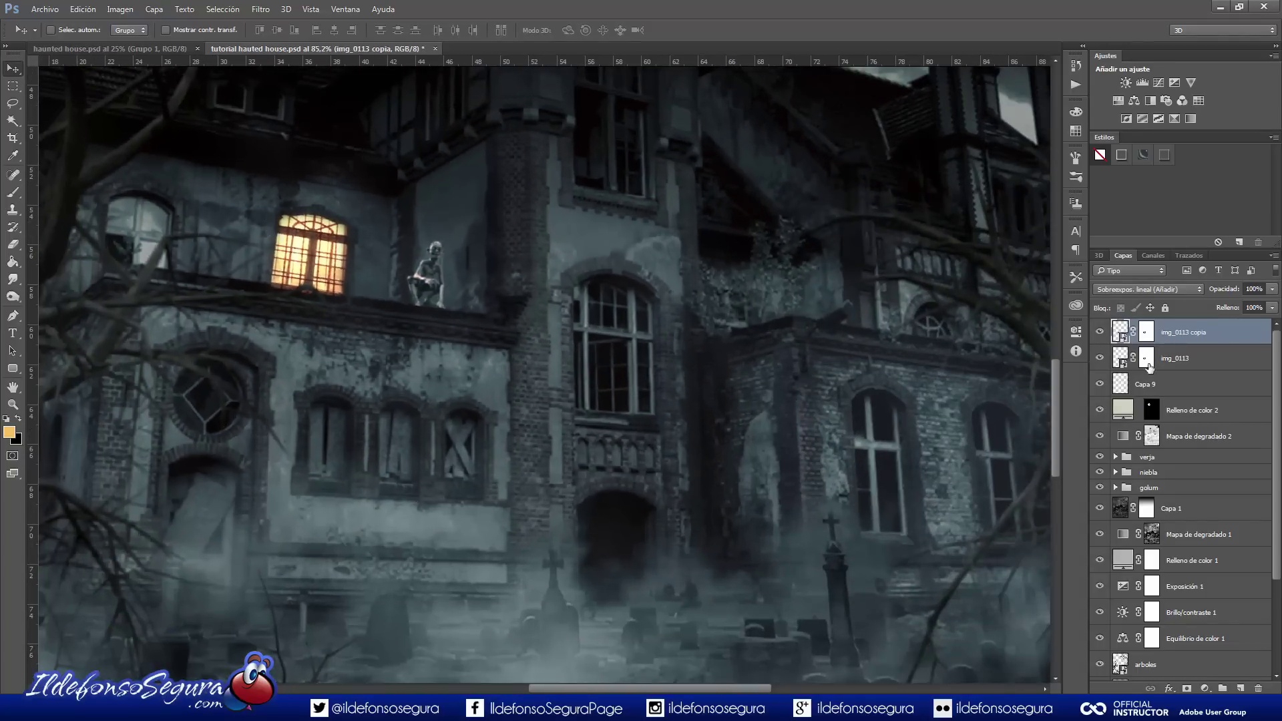
{"action": "left_click", "coordinate": [1239, 688]}
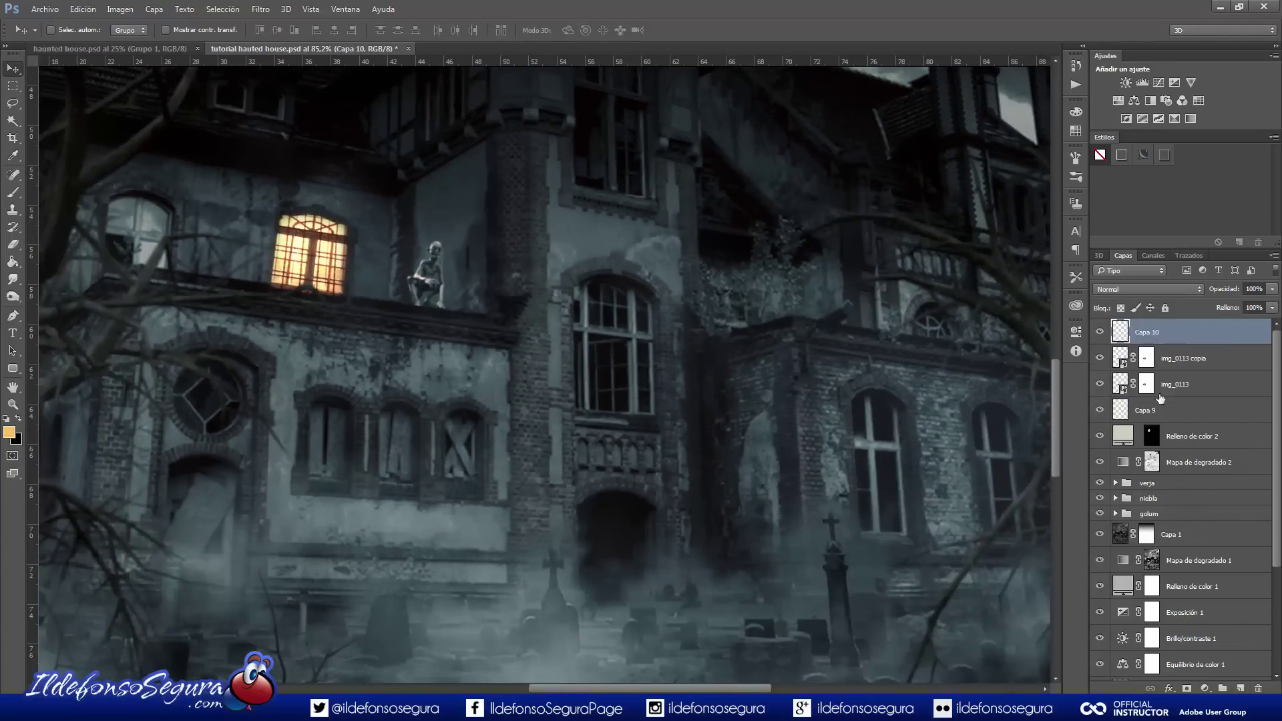
{"action": "left_click", "coordinate": [1142, 292]}
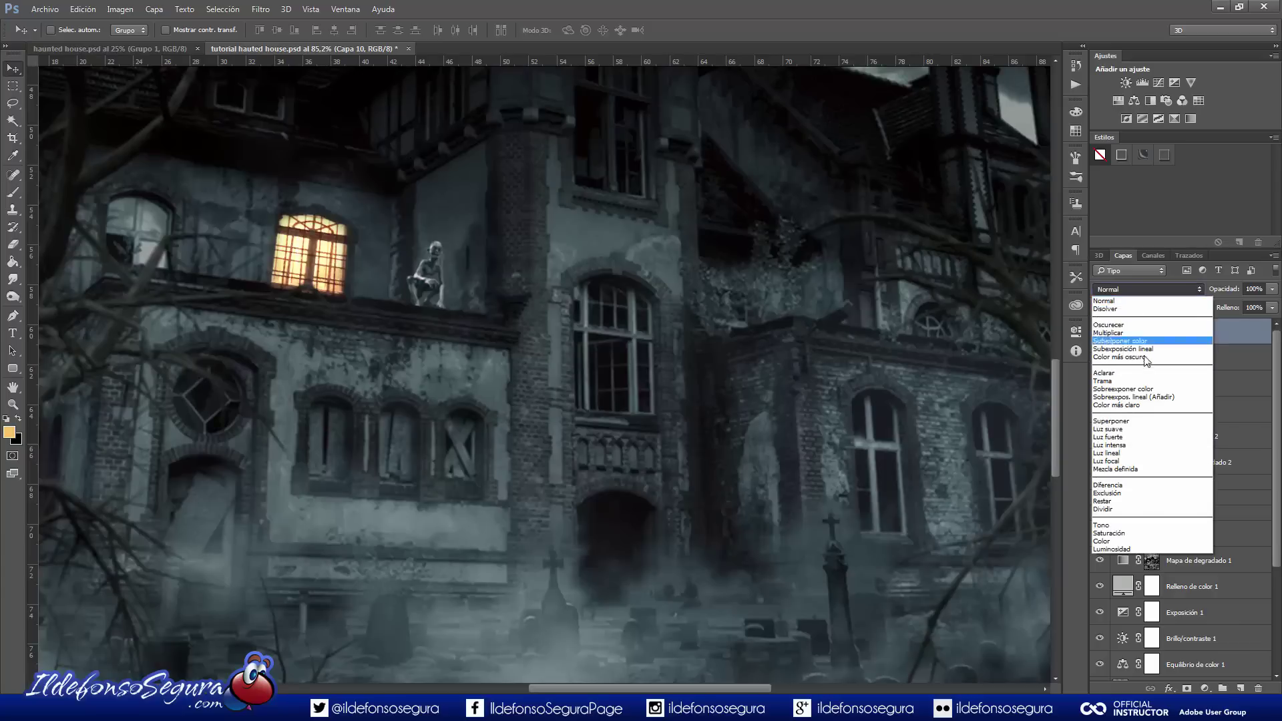
{"action": "left_click", "coordinate": [1140, 398]}
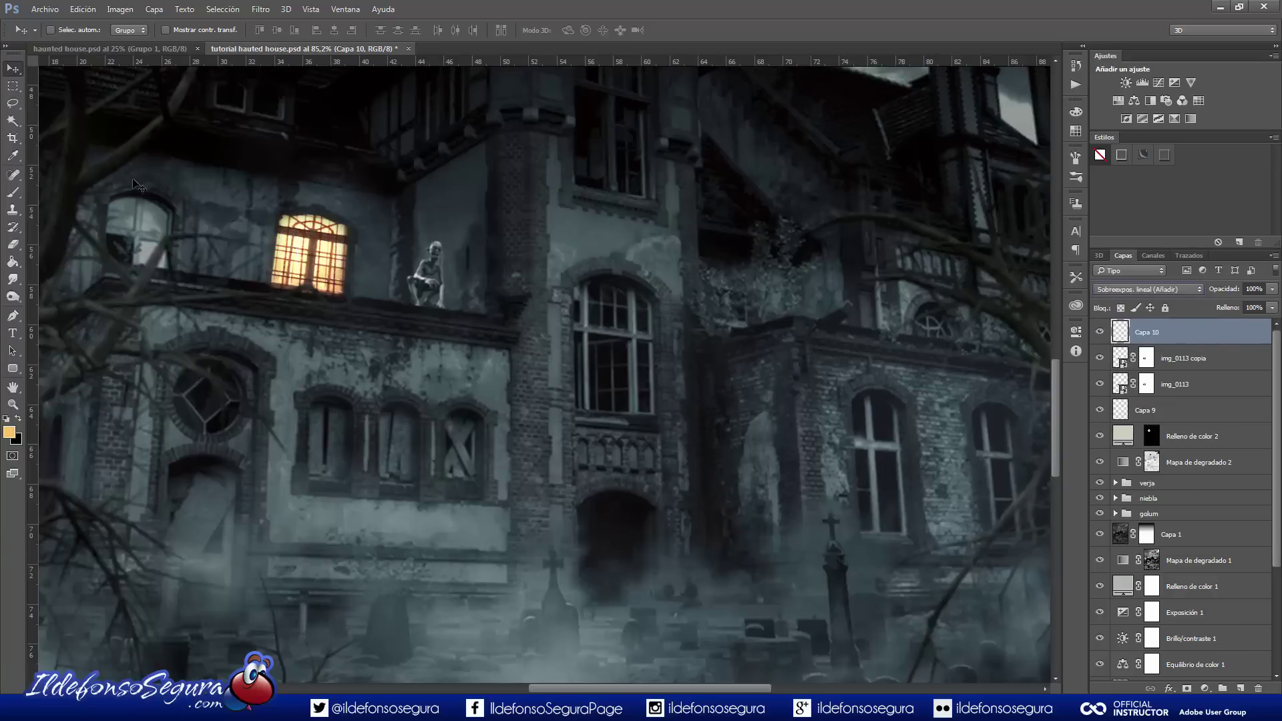
{"action": "left_click", "coordinate": [19, 200]}
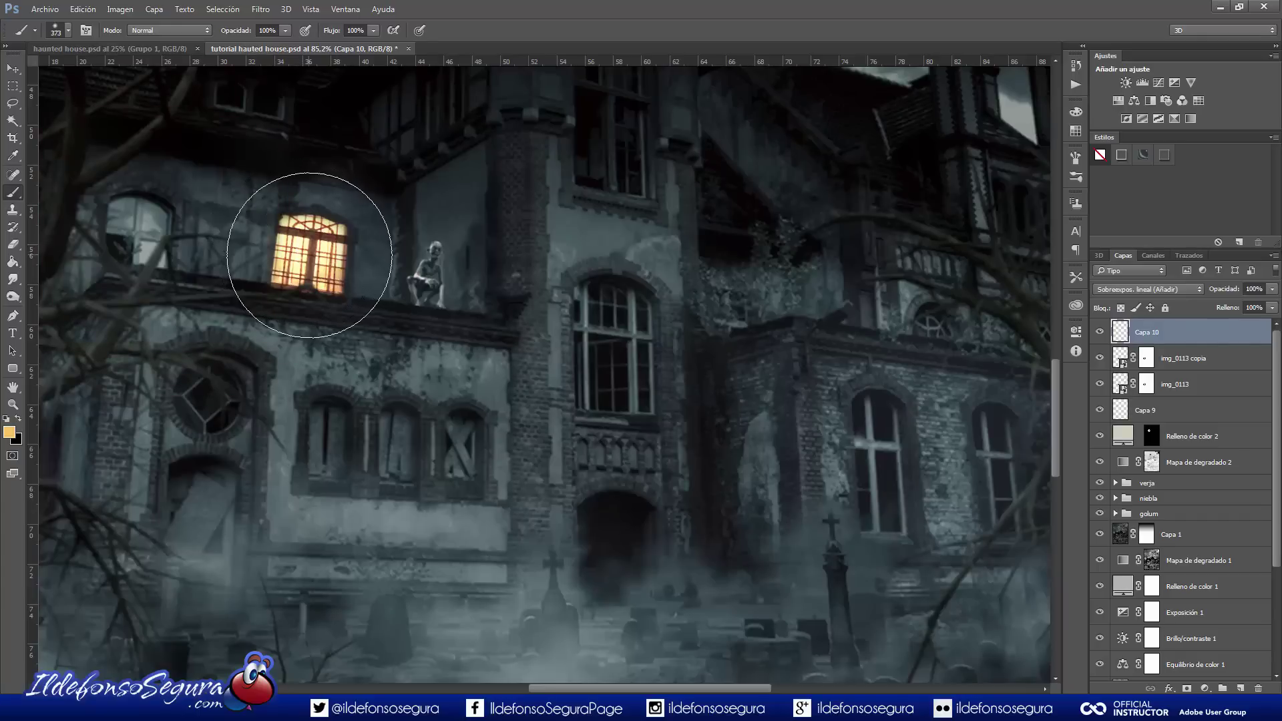
{"action": "left_click", "coordinate": [312, 255]}
{"action": "left_click", "coordinate": [313, 255]}
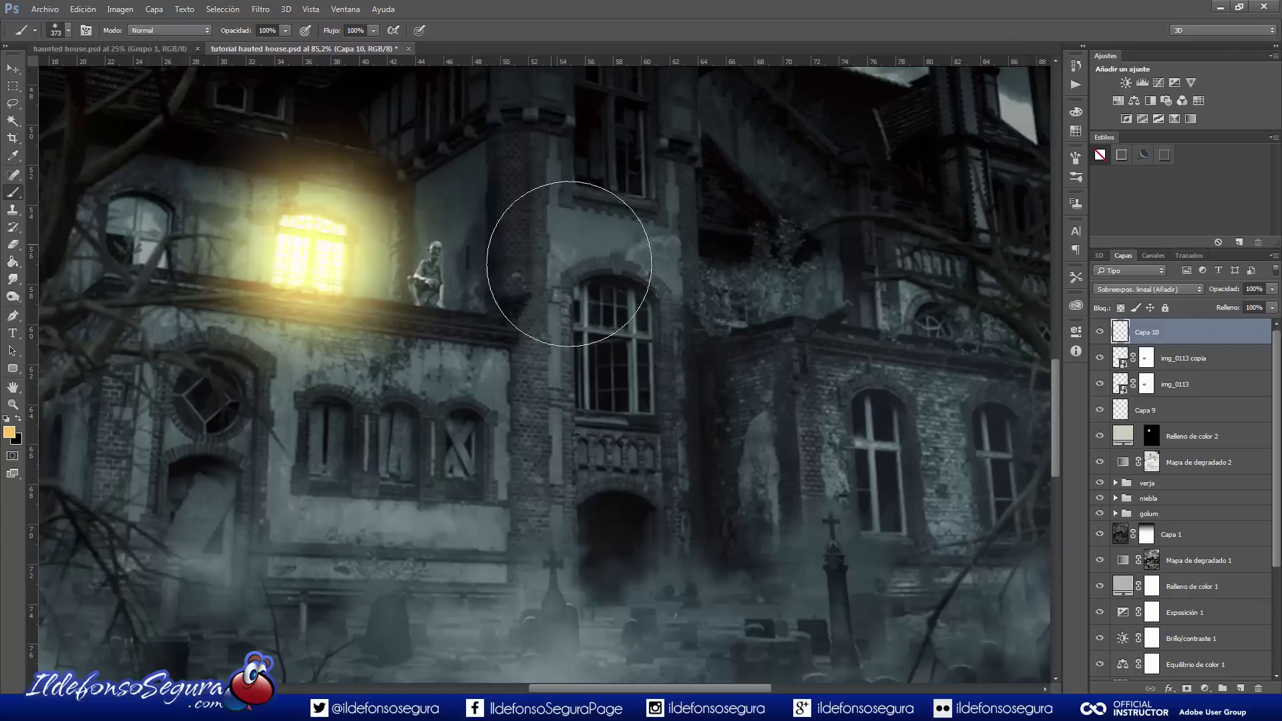
Apply a radial blur to the glow with amount 100, Zoom method and Buena quality, centring it slightly above the middle of the left edge
{"action": "left_click", "coordinate": [262, 9]}
{"action": "mouse_move", "coordinate": [354, 158]}
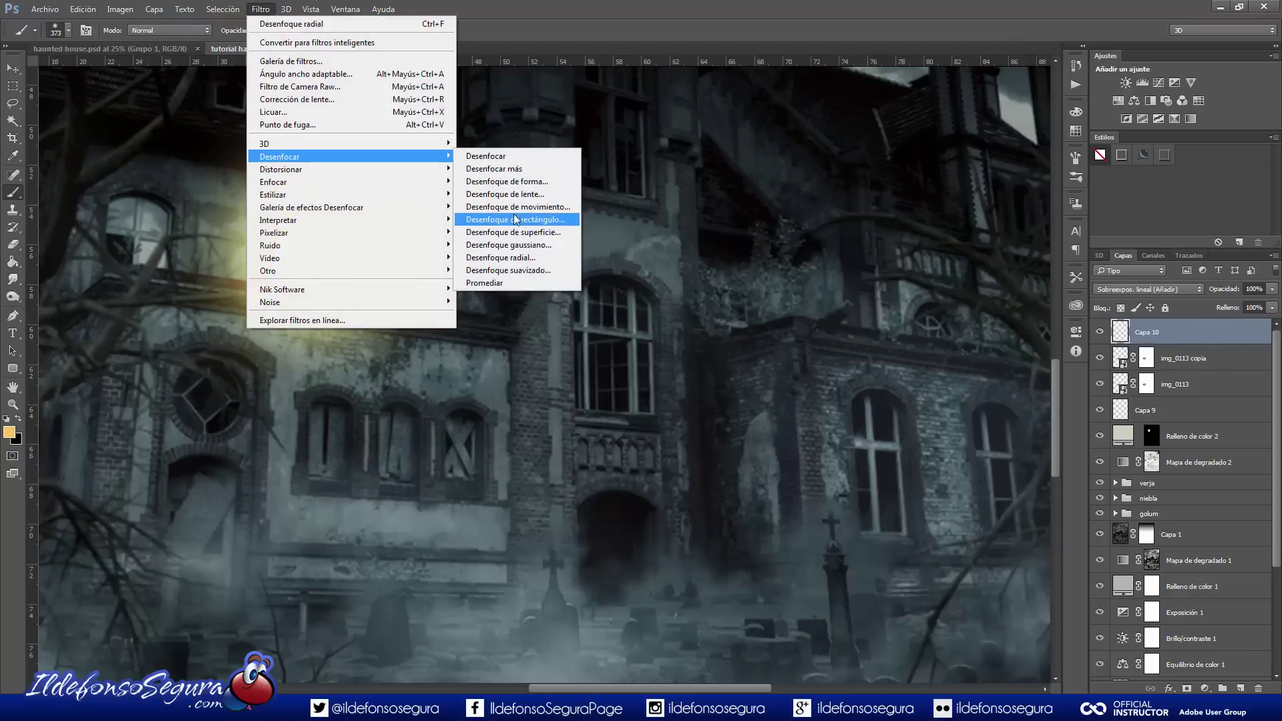
{"action": "left_click", "coordinate": [501, 258]}
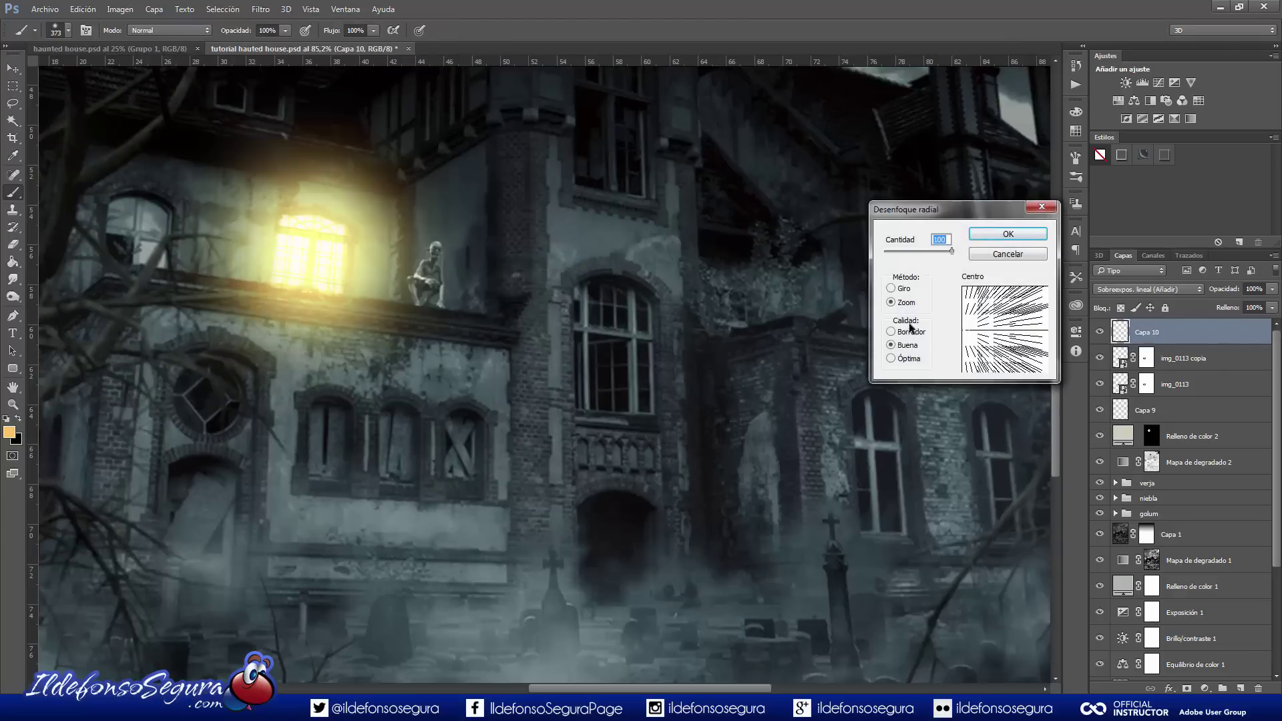
{"action": "left_click_drag", "start_coordinate": [899, 216], "coordinate": [632, 173]}
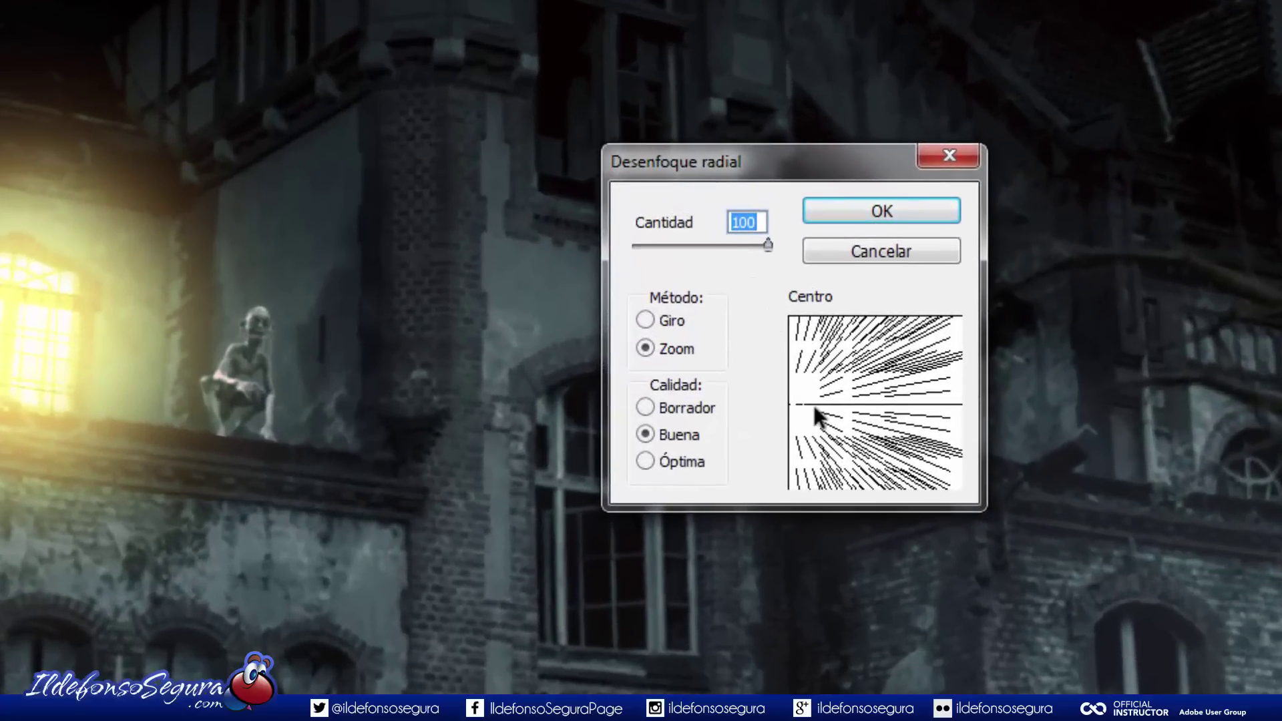
{"action": "left_click_drag", "start_coordinate": [814, 405], "coordinate": [764, 395]}
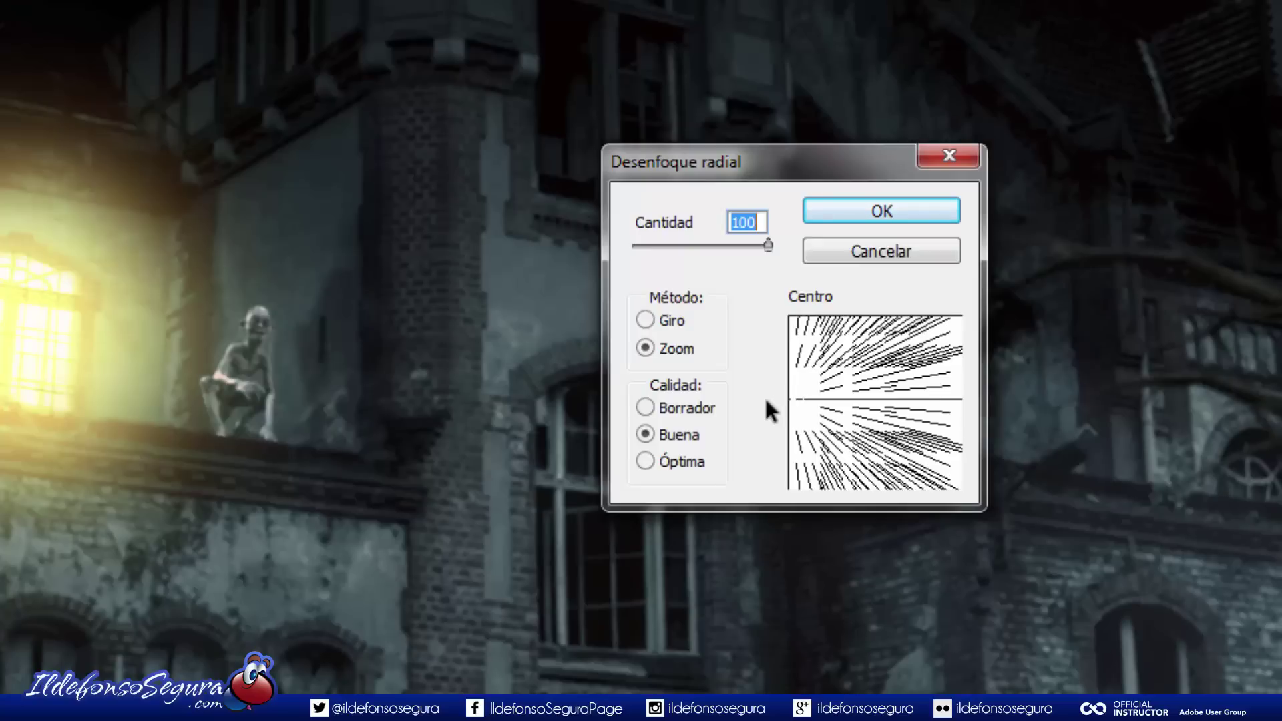
{"action": "left_click", "coordinate": [852, 211]}
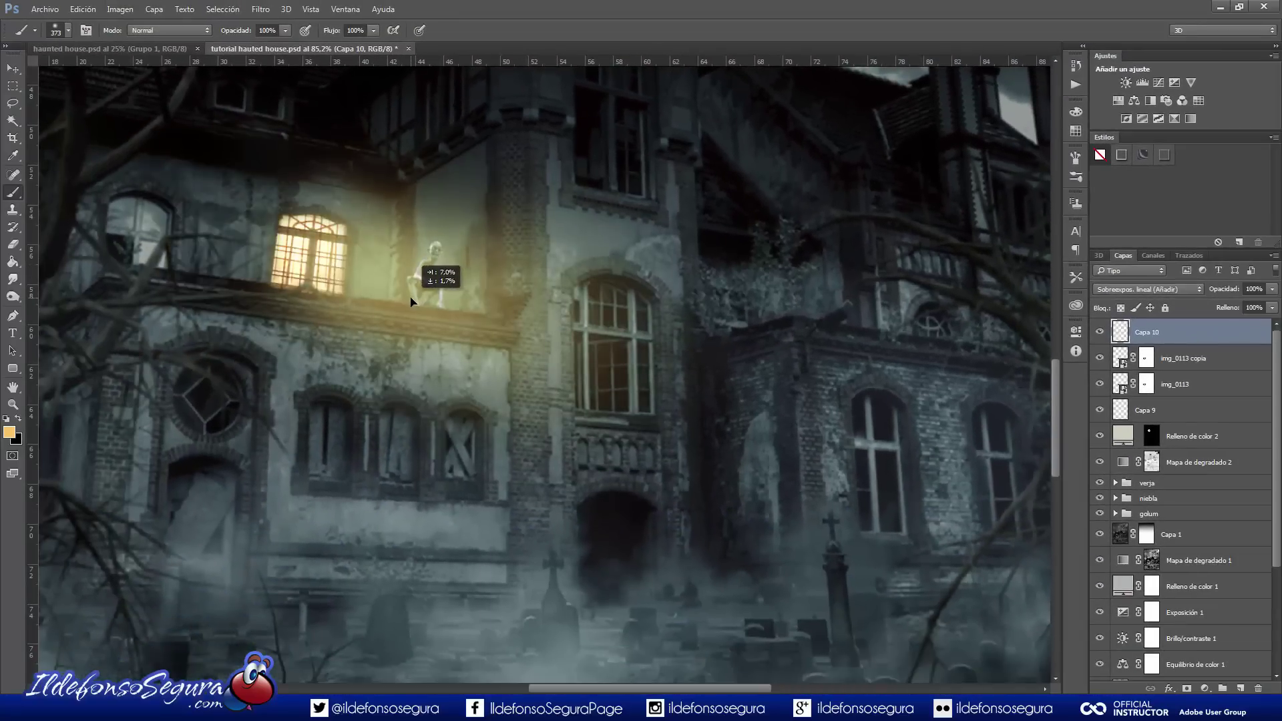
Change the blend mode of the glow layer Capa 10 to Trama
{"action": "left_click", "coordinate": [1144, 290]}
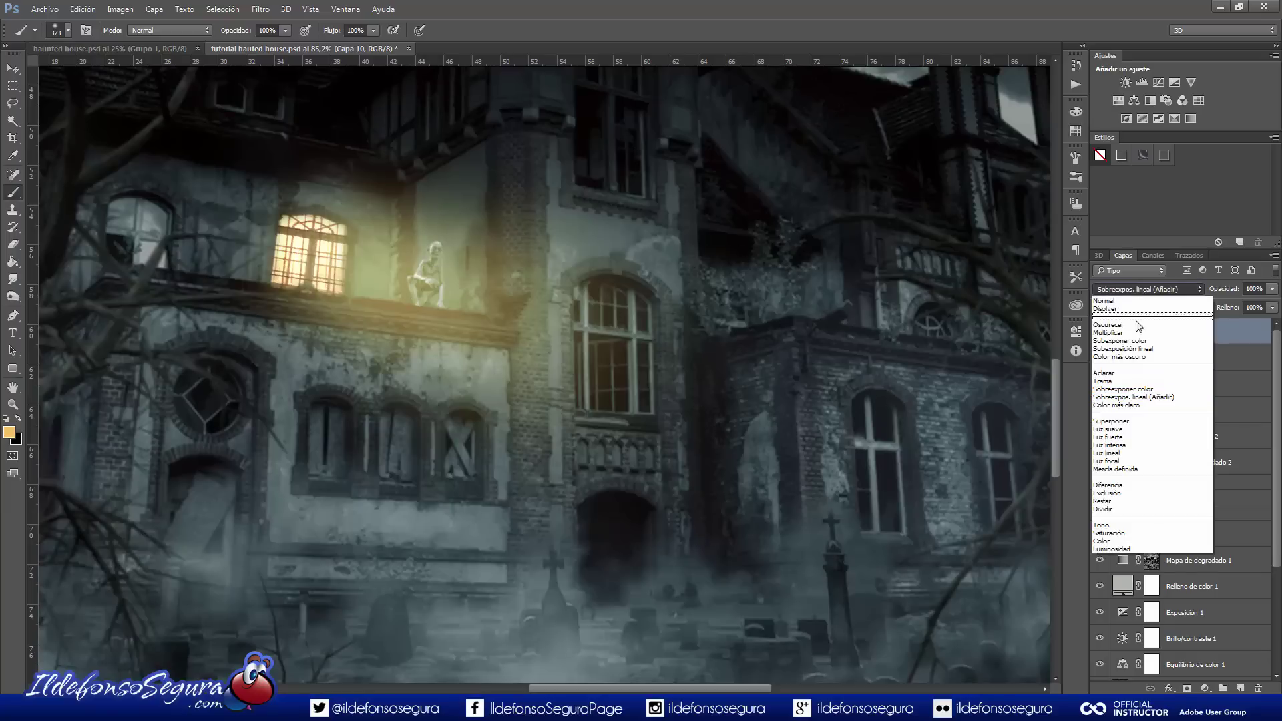
{"action": "left_click", "coordinate": [1122, 382]}
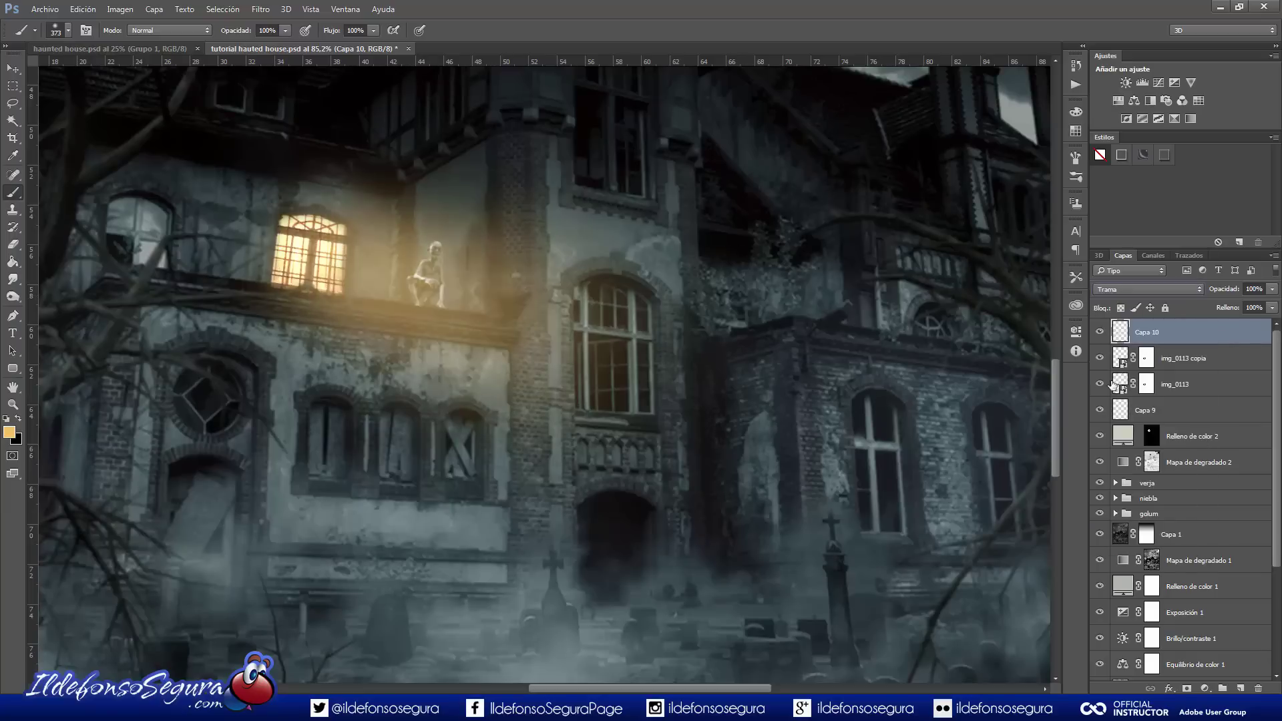
{"action": "left_click", "coordinate": [13, 68]}
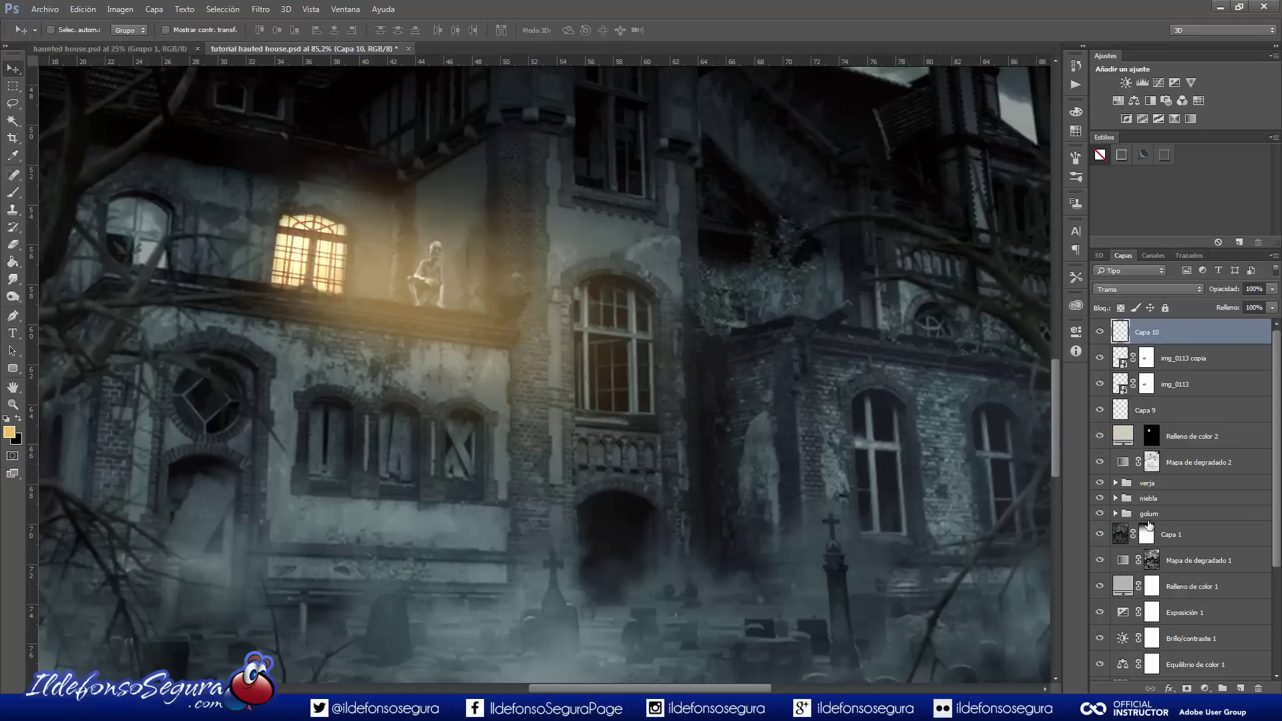
Add a layer mask to Capa 10 and paint out the glow spilling onto the facade below the ledge with a soft 321-pixel brush
{"action": "left_click", "coordinate": [1186, 688]}
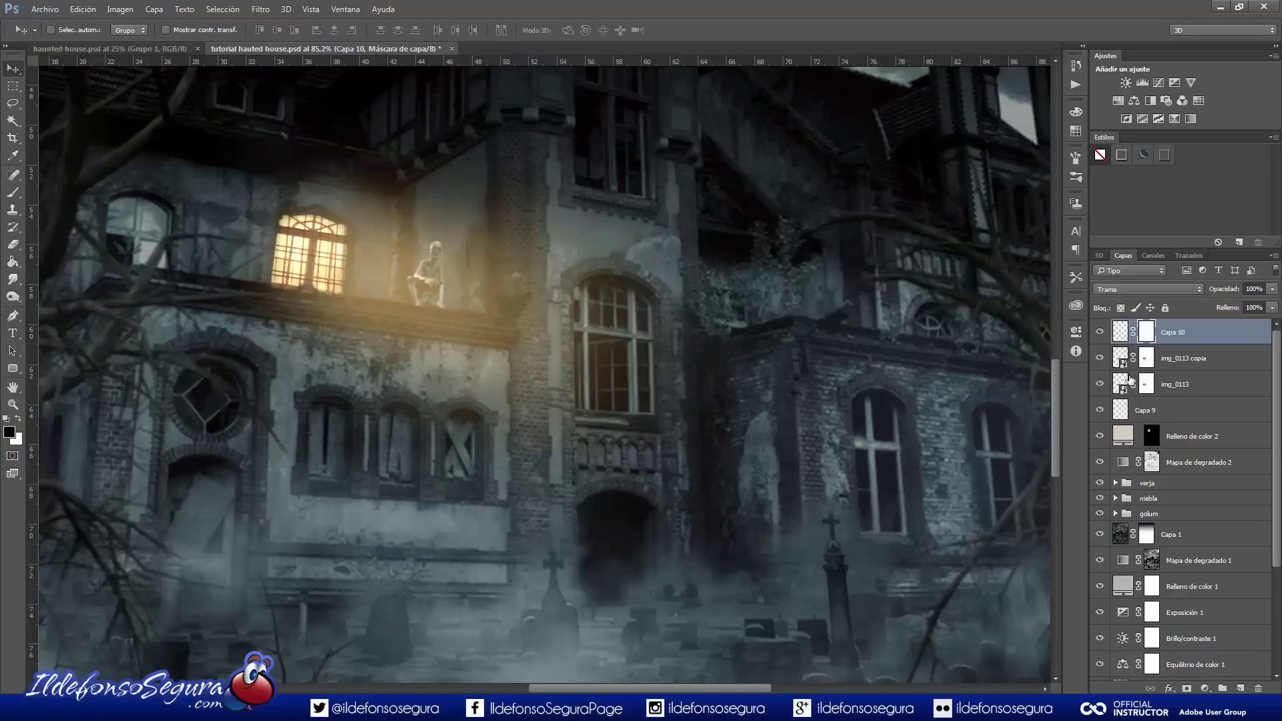
{"action": "left_click", "coordinate": [12, 192]}
{"action": "left_click_drag", "start_coordinate": [200, 343], "coordinate": [186, 338]}
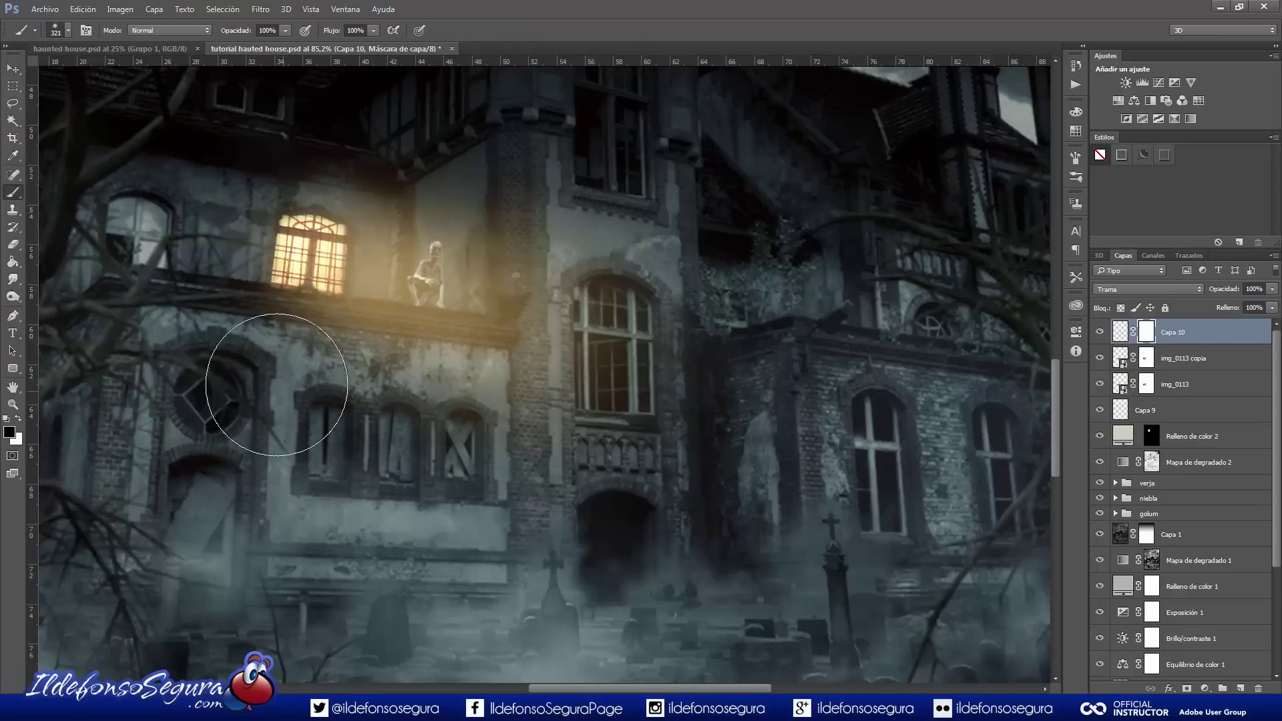
{"action": "mouse_move", "coordinate": [288, 385]}
{"action": "left_mouse_down"}
{"action": "mouse_move", "coordinate": [349, 400]}
{"action": "mouse_move", "coordinate": [263, 366]}
{"action": "mouse_move", "coordinate": [290, 376]}
{"action": "left_mouse_up"}
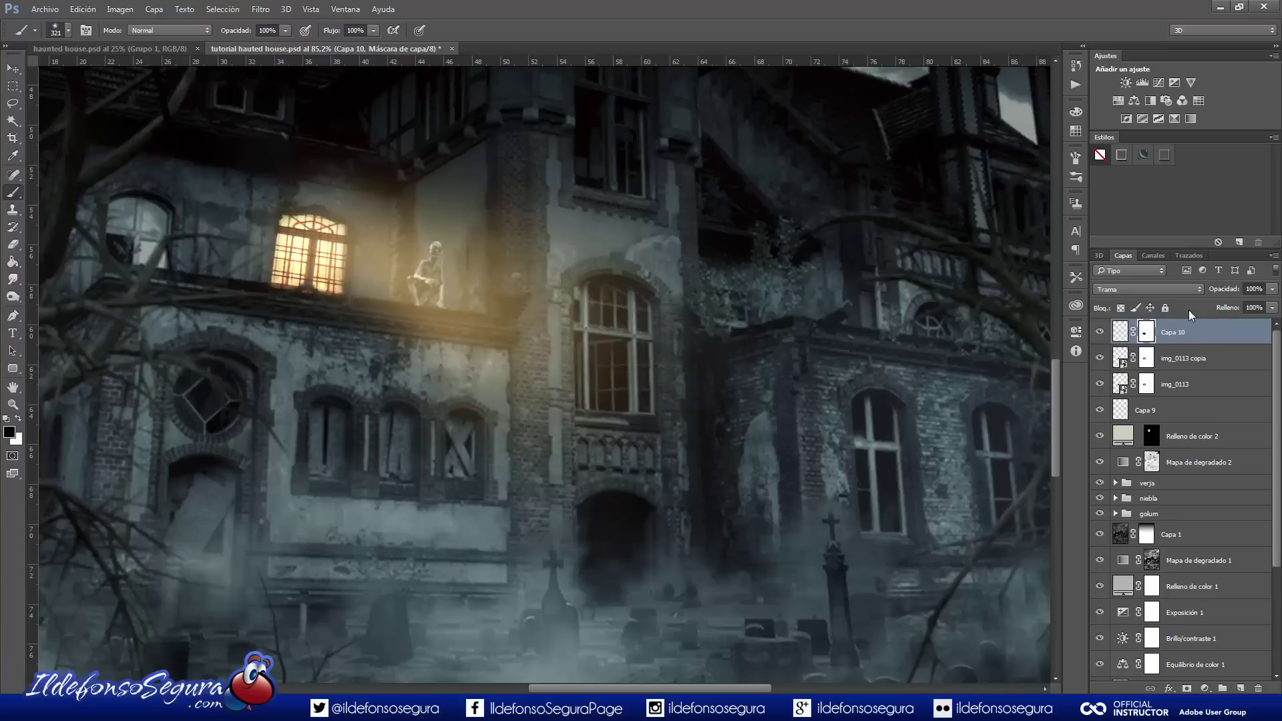
{"action": "key", "text": "ctrl+0"}
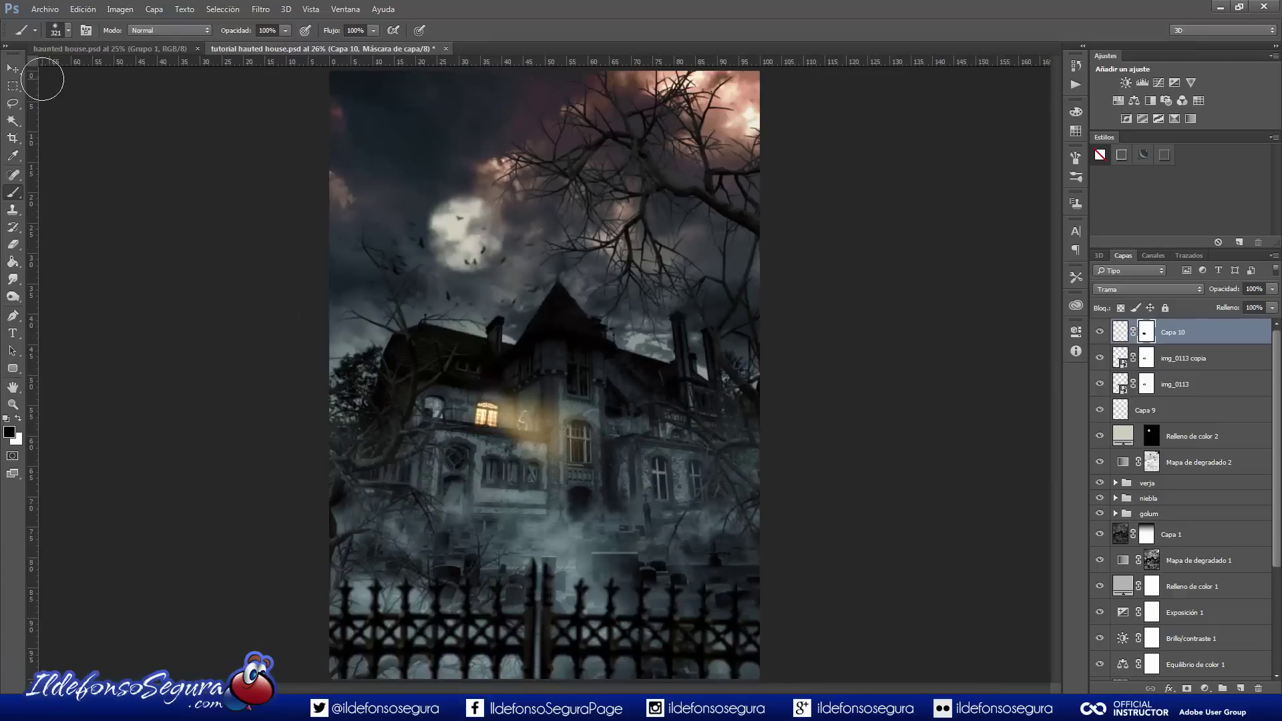
{"action": "left_click", "coordinate": [12, 70]}
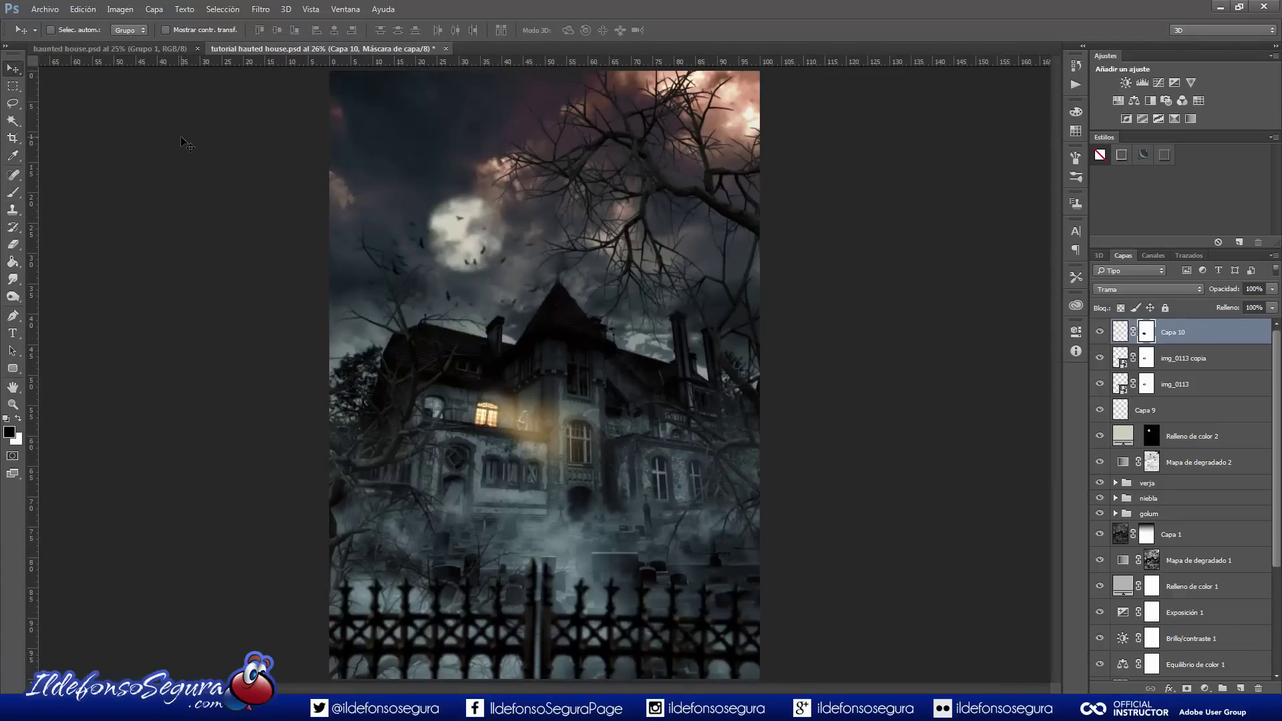